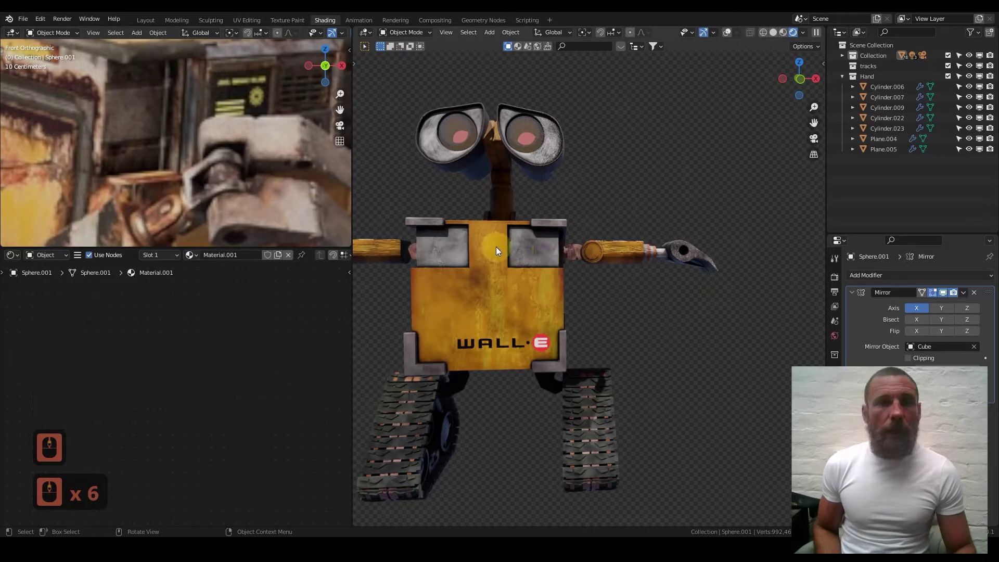
Select the eye's glass lens and set its Glass BSDF IOR to 1.480
middle_click_drag(476, 281, 664, 213)
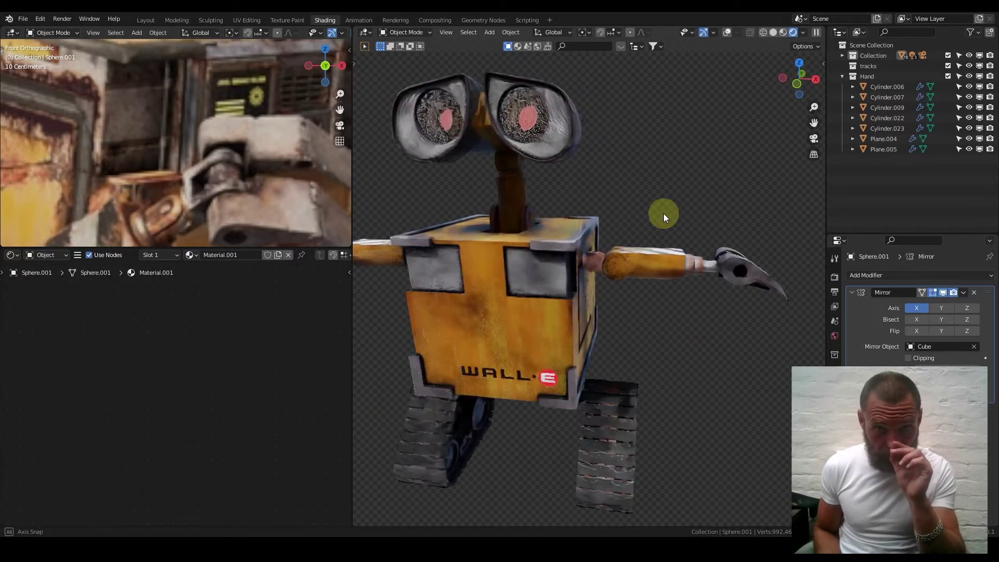
scroll(672, 216, "up", 4)
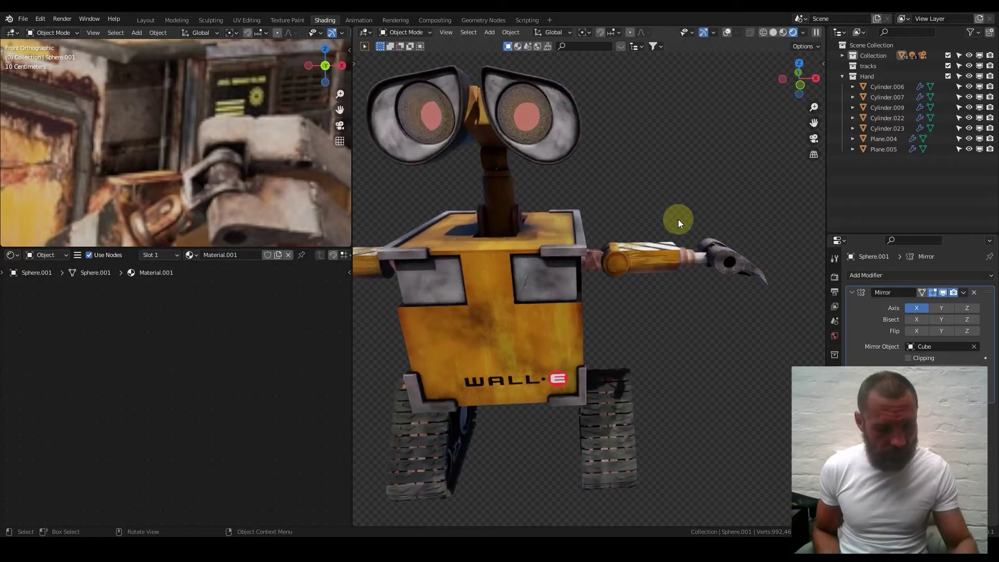
left_click(536, 146)
scroll(552, 199, "up", 3)
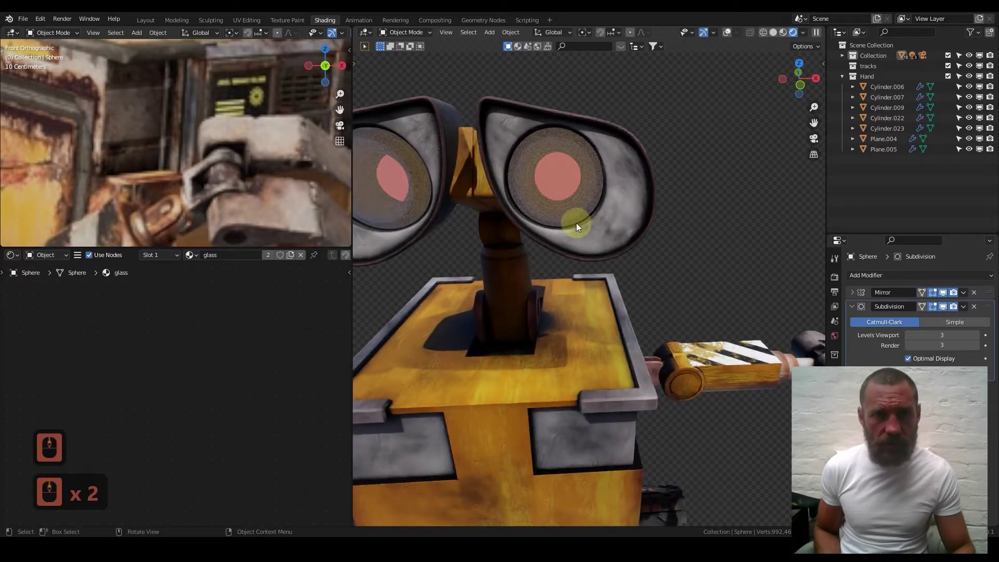
scroll(214, 348, "down", 5)
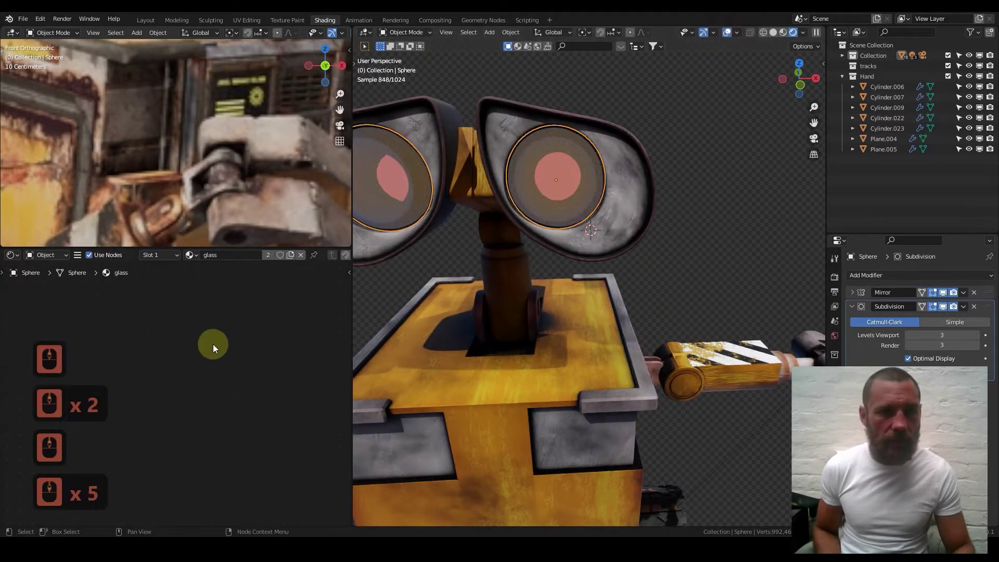
scroll(233, 369, "down", 20)
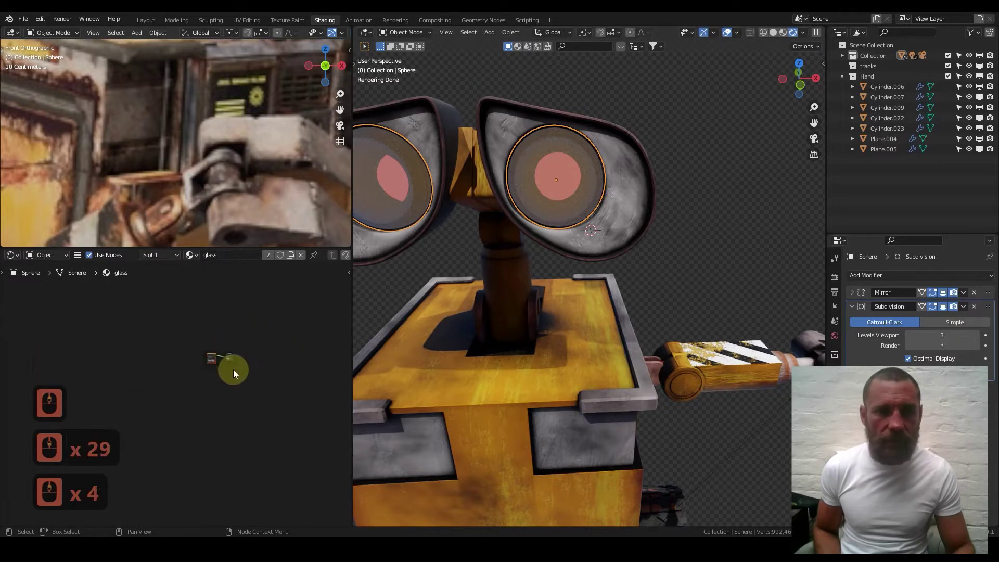
scroll(212, 358, "up", 5)
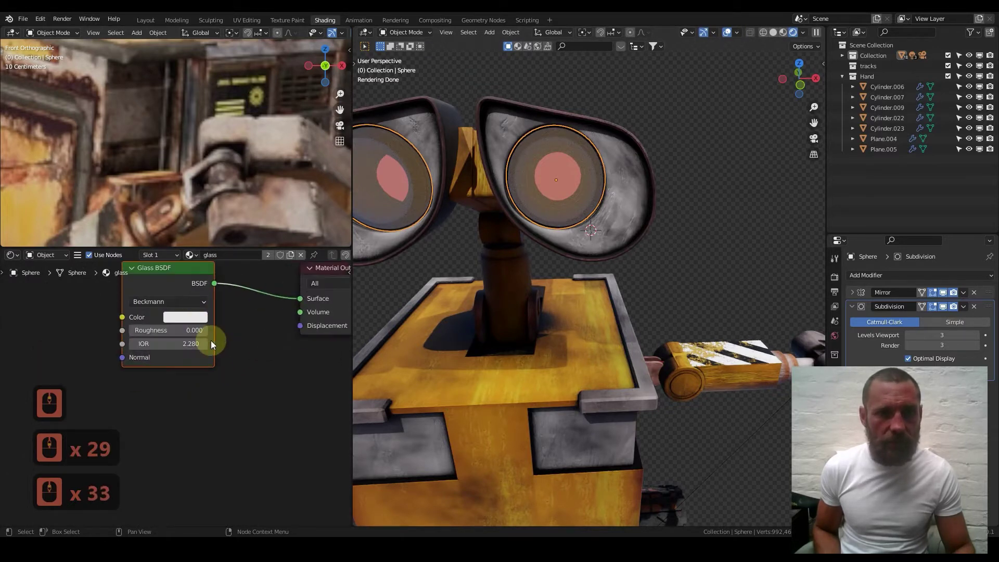
scroll(198, 330, "up", 2)
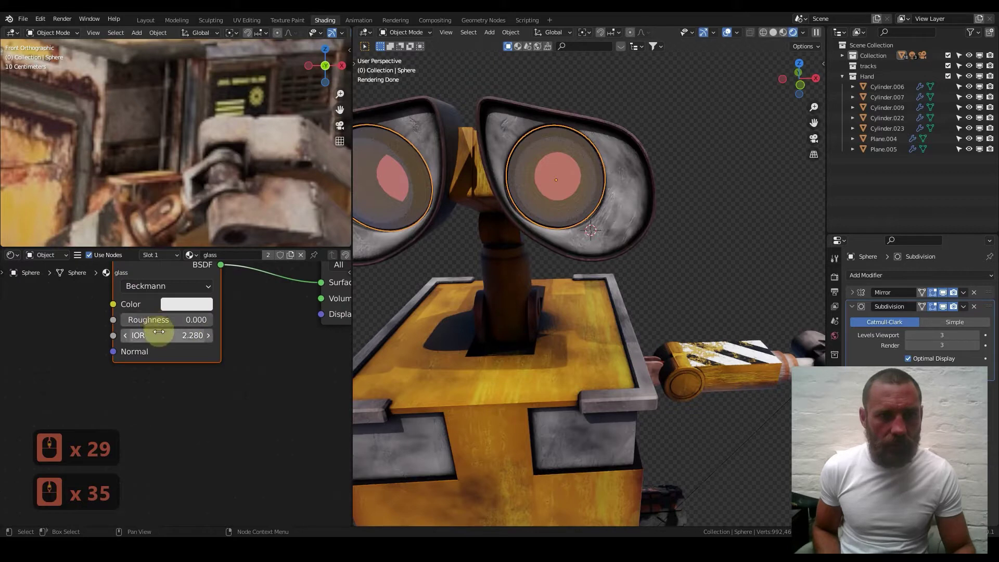
left_click_drag(166, 336, 128, 336, "shift")
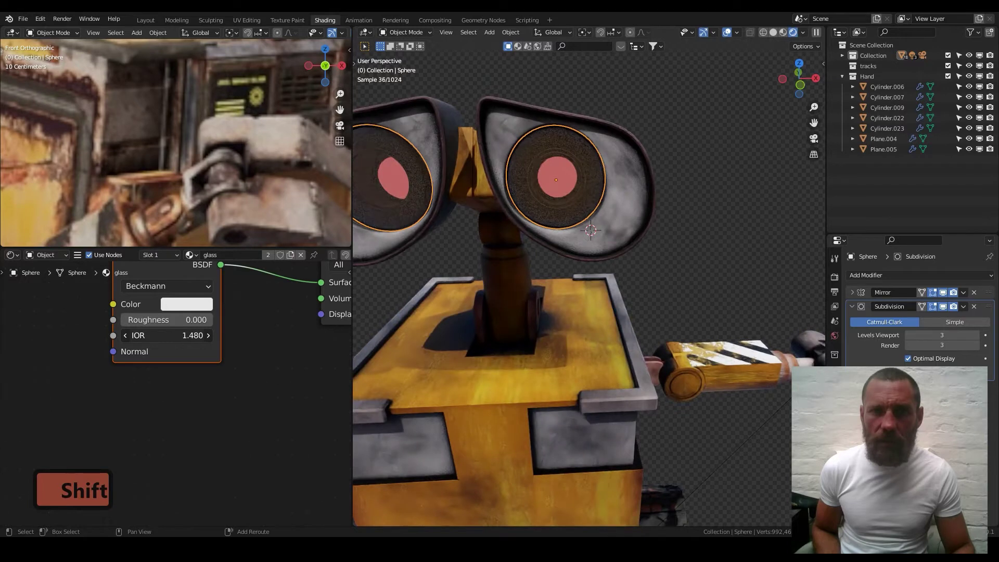
Hide the pink emissive sphere at the centre of the eye
left_click(555, 186)
key("h")
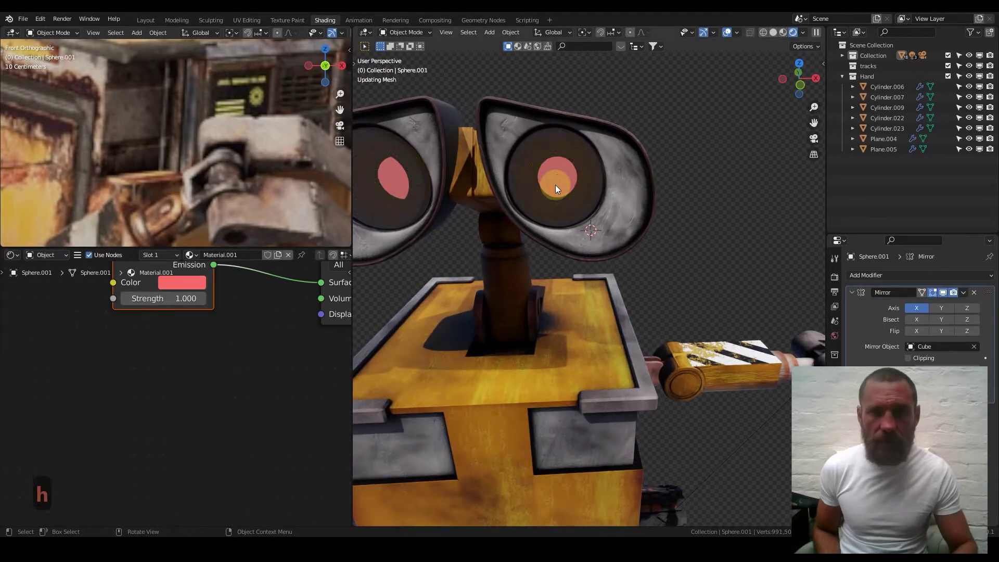
Thicken the ring inside the eye by resizing the skin radius of all its vertices
left_click(584, 173)
left_click(584, 173)
left_click(584, 173)
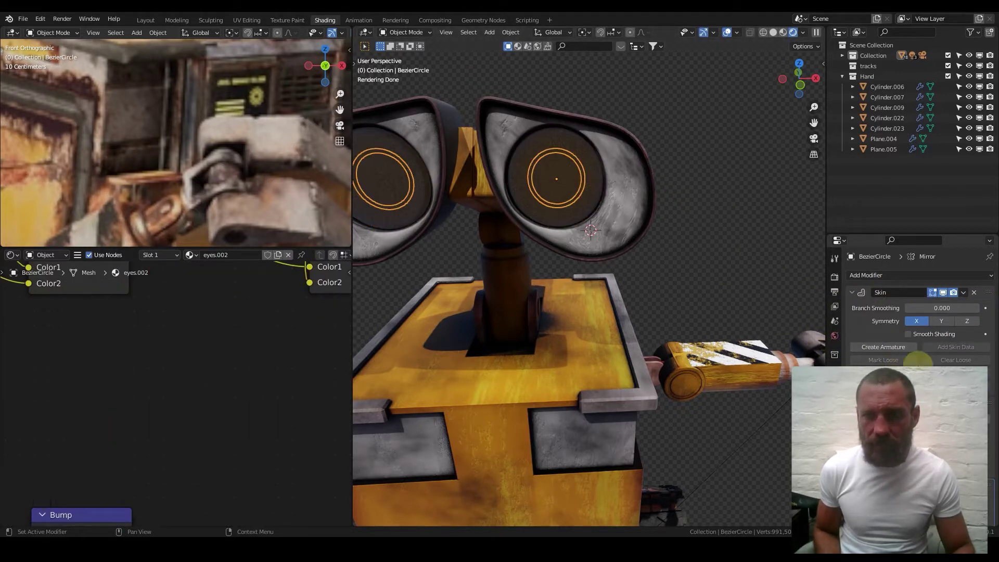
key("Tab")
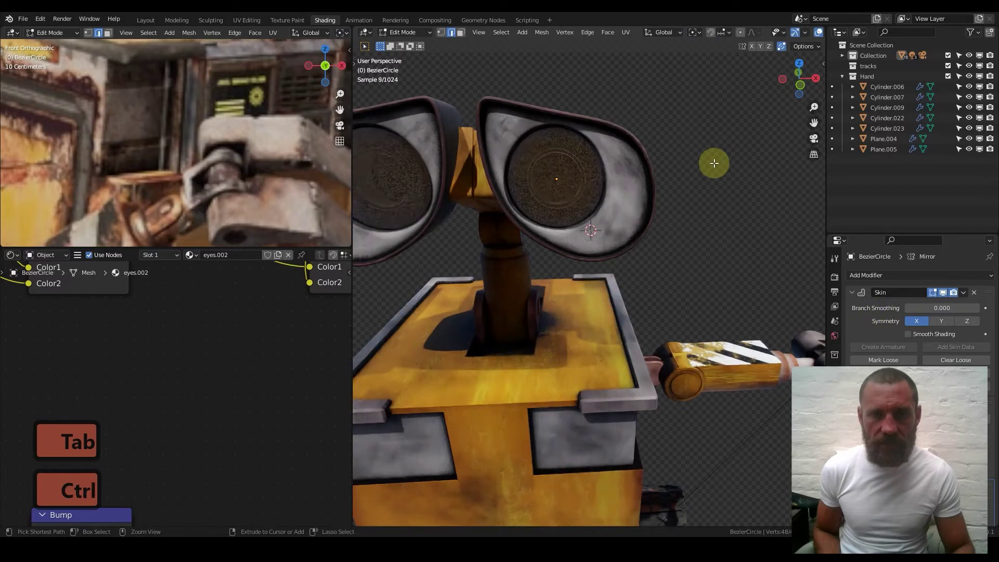
key("a")
key("ctrl+a")
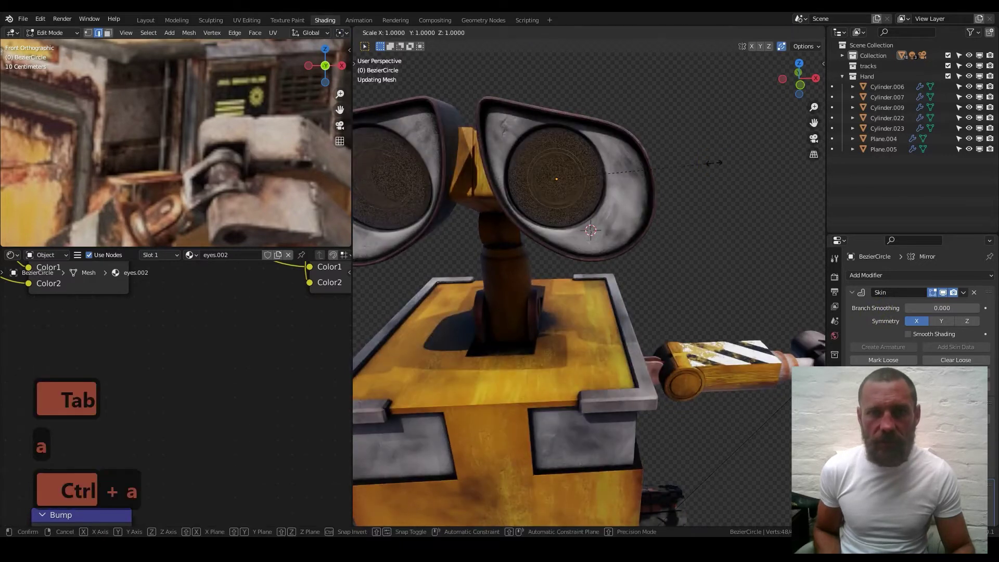
left_click(452, 148)
key("Tab")
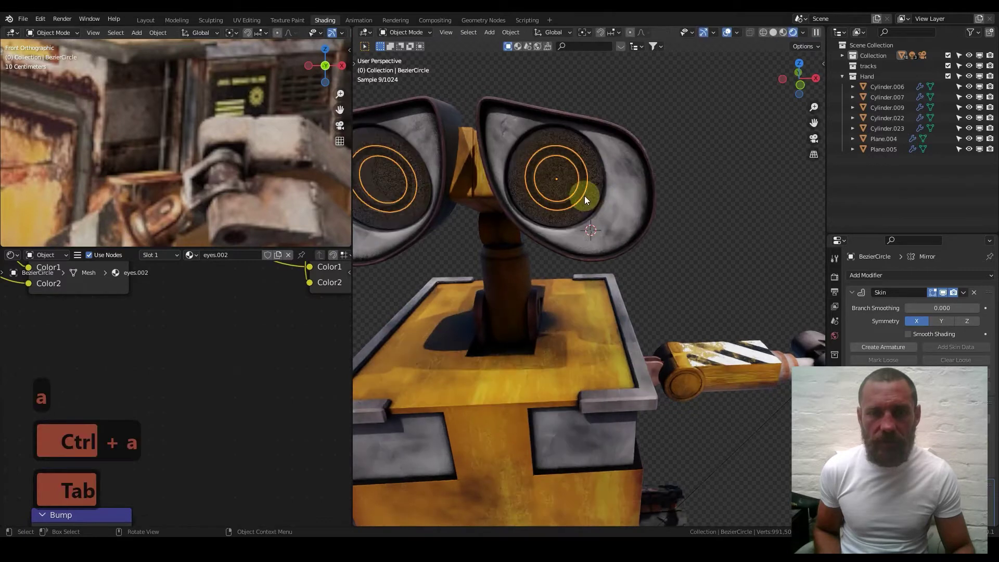
key("KP_Divide")
scroll(663, 262, "up", 2)
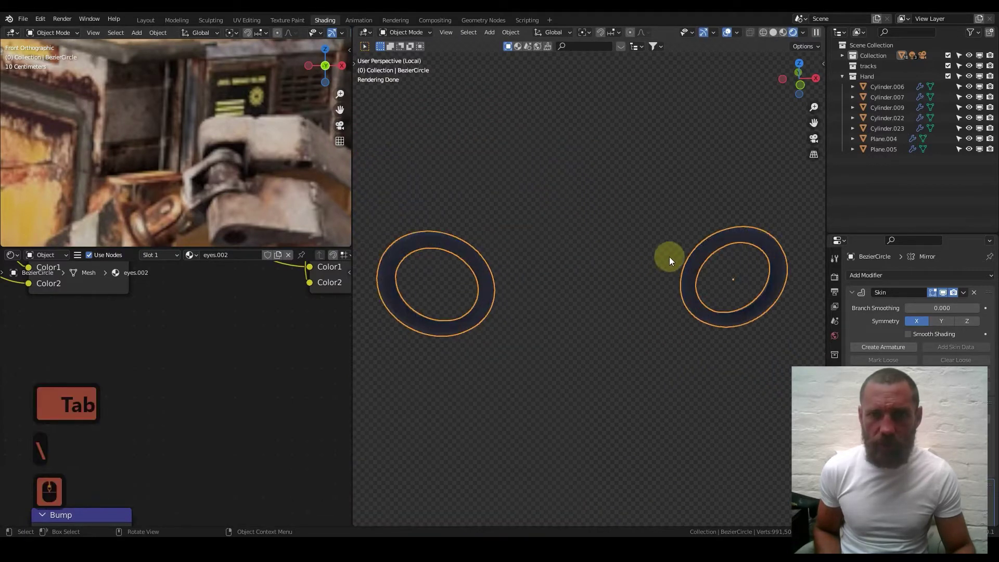
Set the IOR of the eye lens's glass material to 2.690
scroll(576, 220, "up", 3)
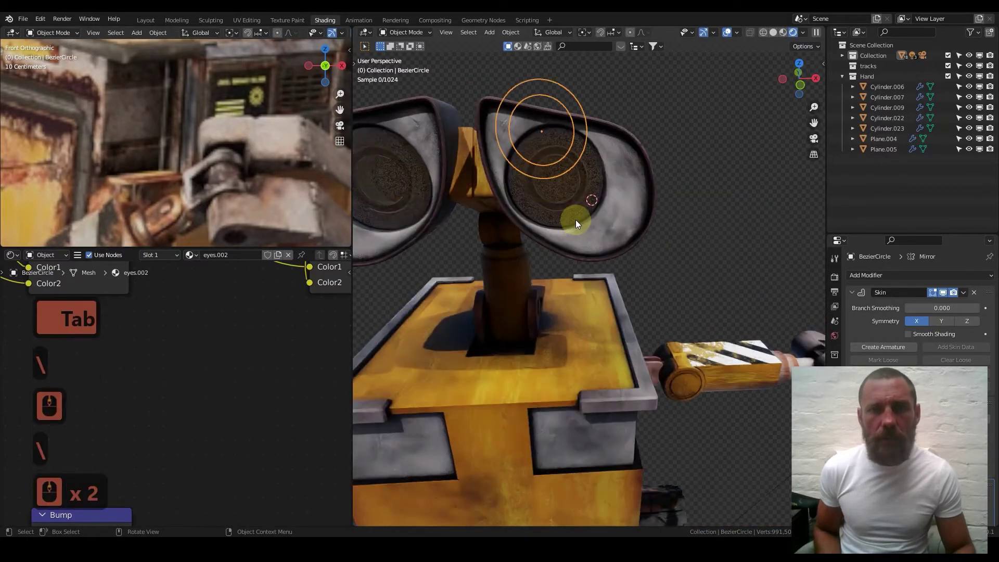
middle_click_drag(570, 139, 602, 223, "shift")
left_click(616, 176)
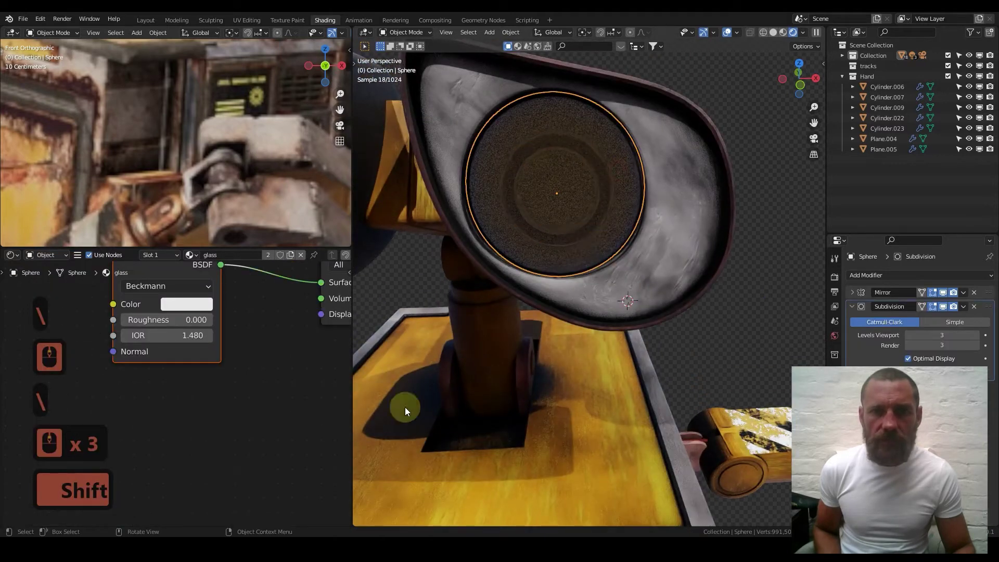
mouse_move(168, 336)
left_mouse_down()
mouse_move(150, 335)
mouse_move(231, 336)
mouse_move(168, 340)
left_mouse_up()
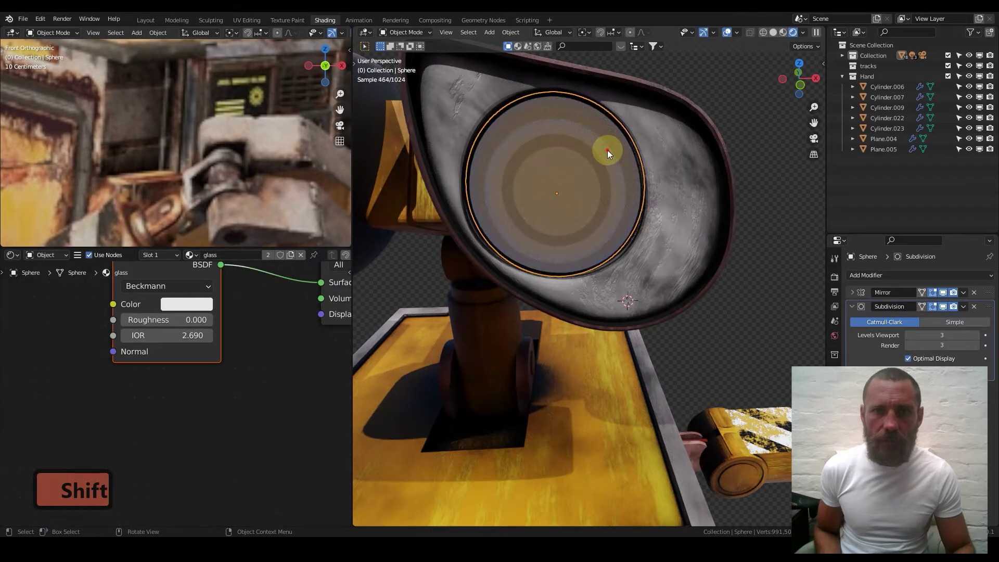
Select the ring behind the glass lens and slightly adjust its overall scale
left_click(608, 151)
left_click(608, 151)
left_click(608, 150)
left_click(601, 154)
left_click(600, 160)
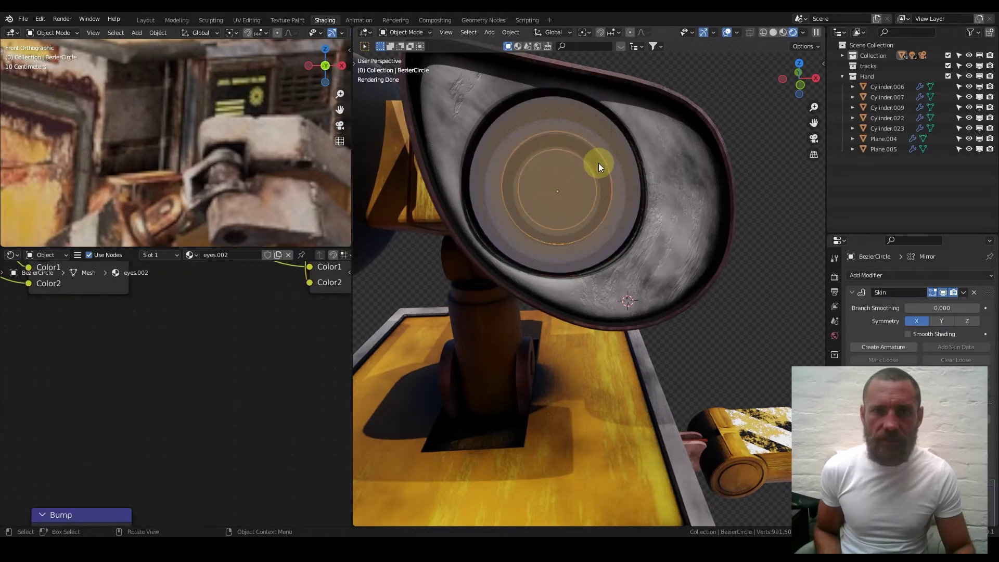
key("s")
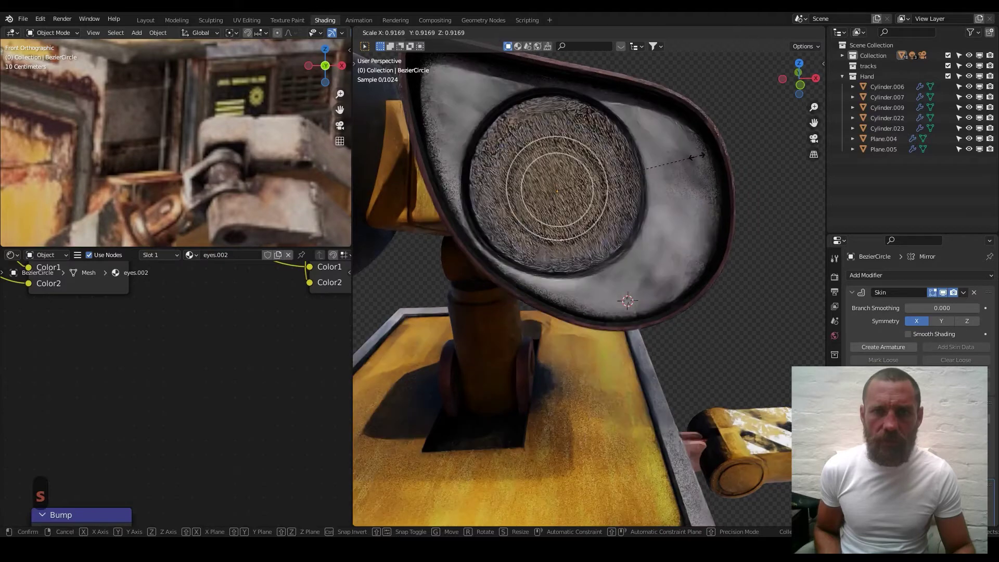
left_click(671, 163)
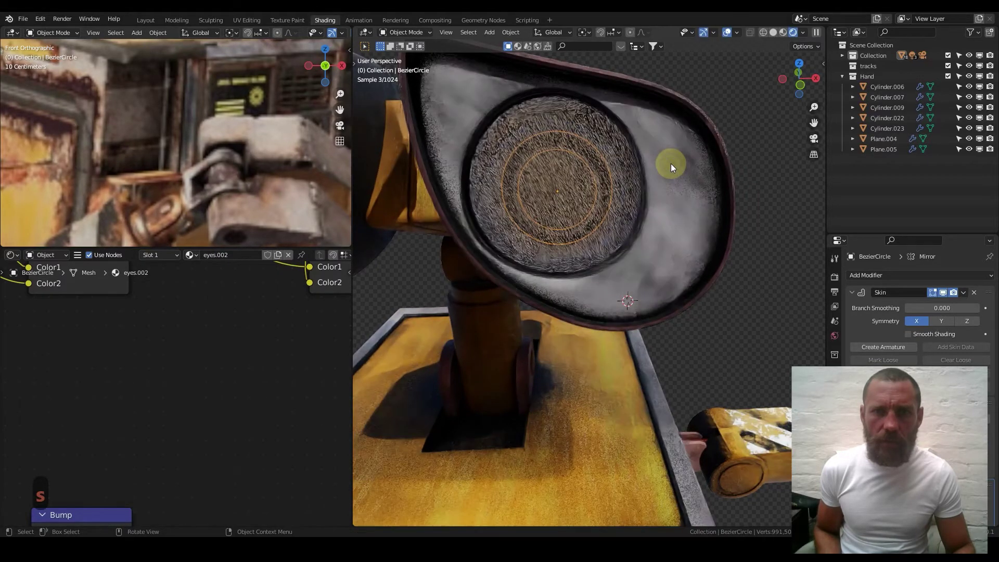
Reposition the Glass BSDF in the eye lens's glass material and add a Transparent BSDF above it
middle_click_drag(529, 223, 676, 213)
scroll(471, 265, "down", 3)
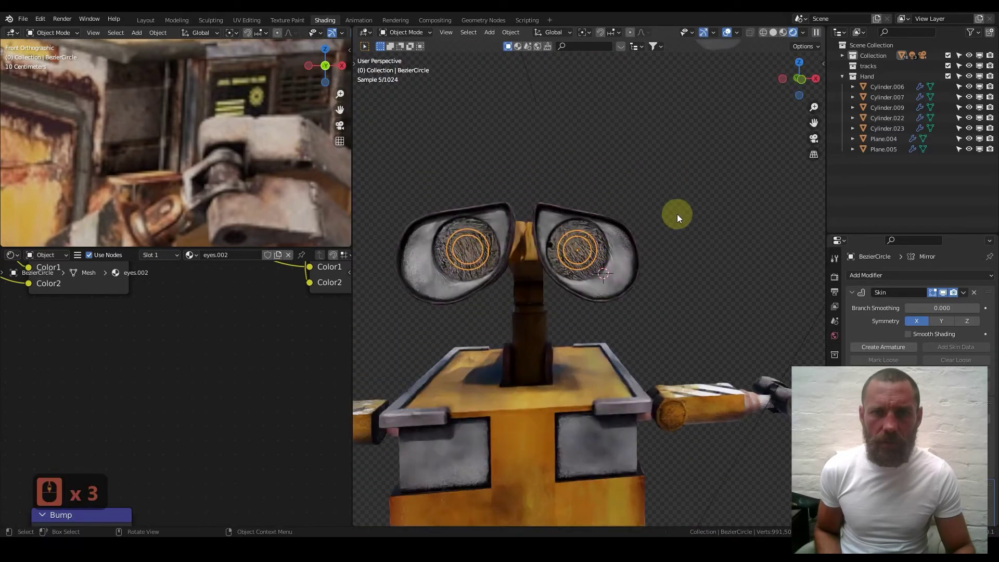
left_click(586, 260)
scroll(257, 344, "down", 9)
left_click_drag(174, 330, 153, 379)
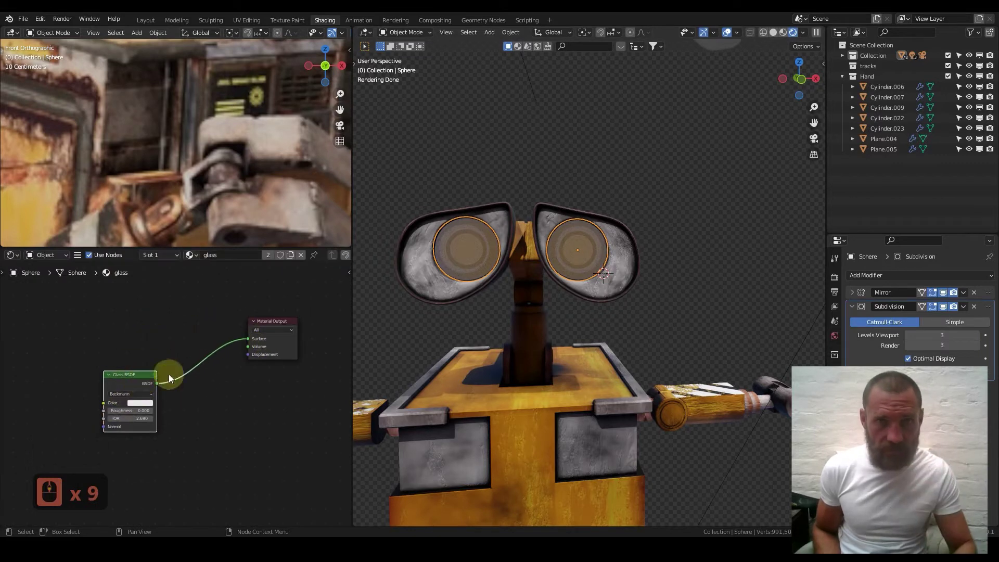
middle_click_drag(153, 379, 235, 324)
scroll(264, 321, "up", 2)
left_click_drag(206, 327, 155, 349)
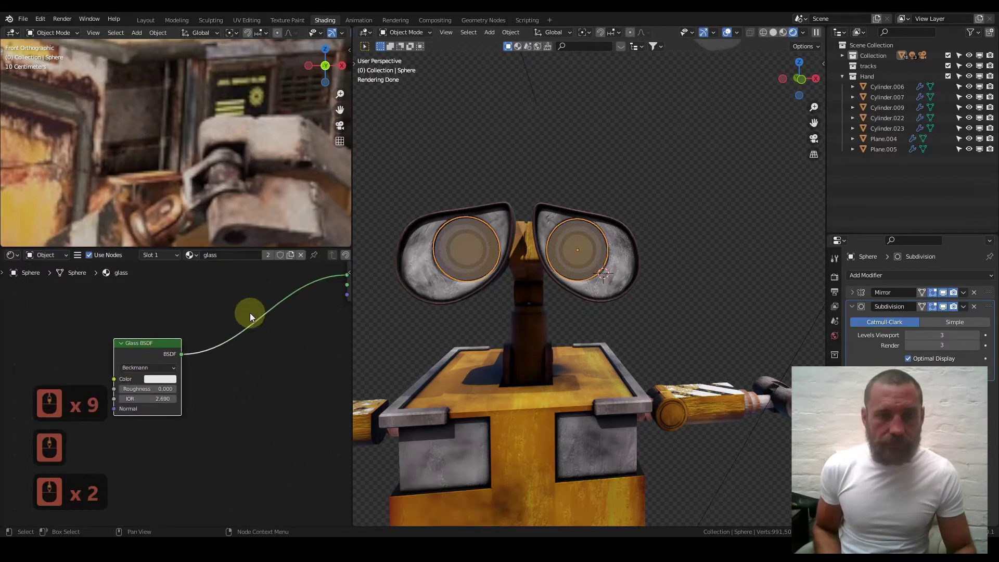
key("shift+a")
mouse_move(235, 342)
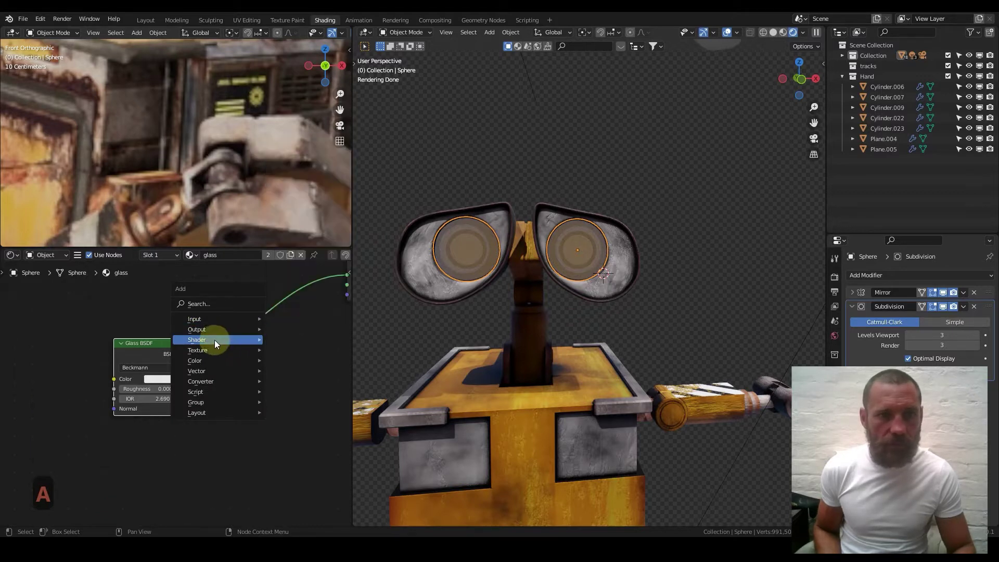
left_click(325, 307)
left_click(127, 290)
Make room before the Material Output and add a Mix Shader node to the glass material
scroll(245, 326, "down", 4)
middle_click_drag(264, 330, 193, 346)
left_click_drag(265, 331, 307, 413)
key("q")
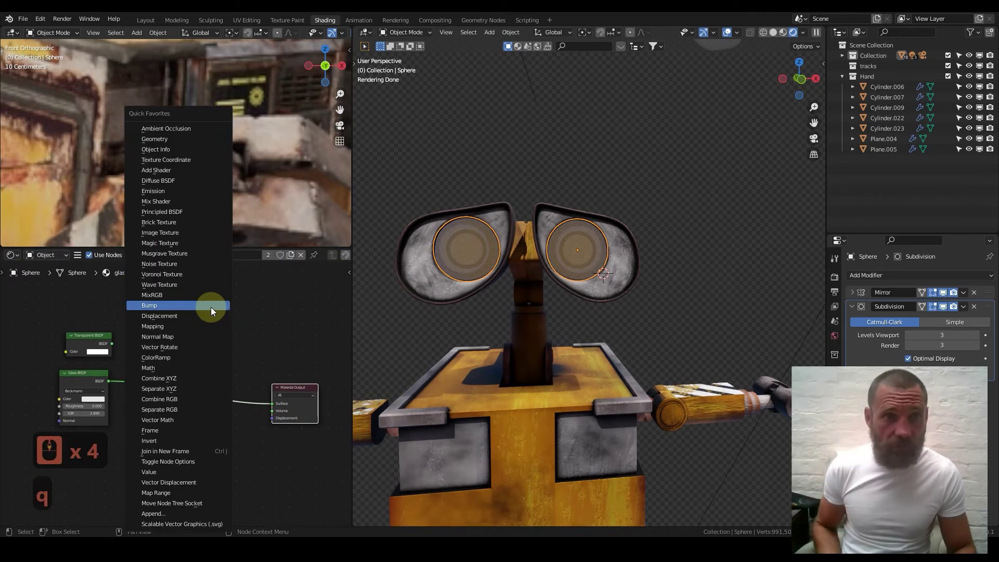
key("shift+a")
mouse_move(207, 326)
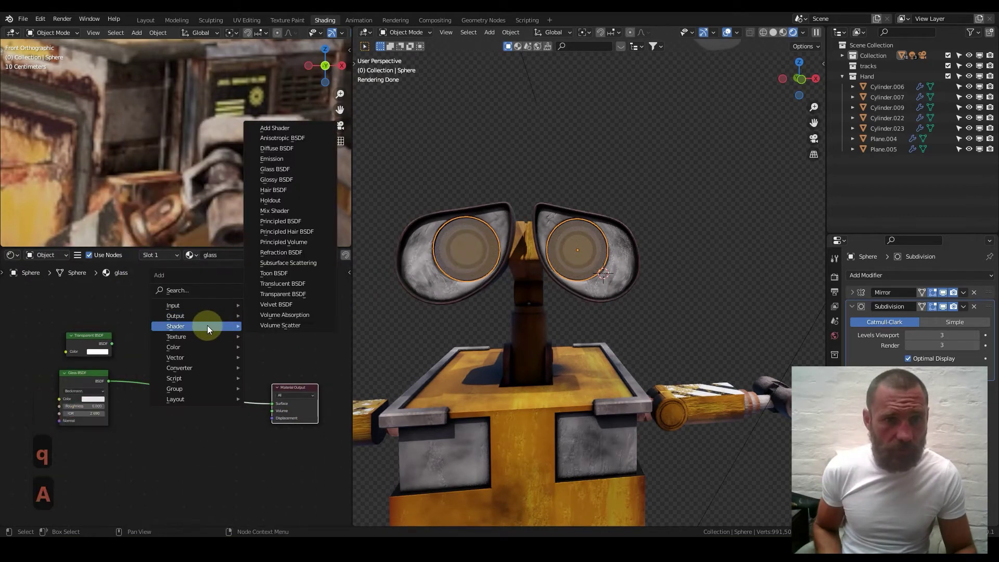
left_click(304, 210)
left_click(168, 330)
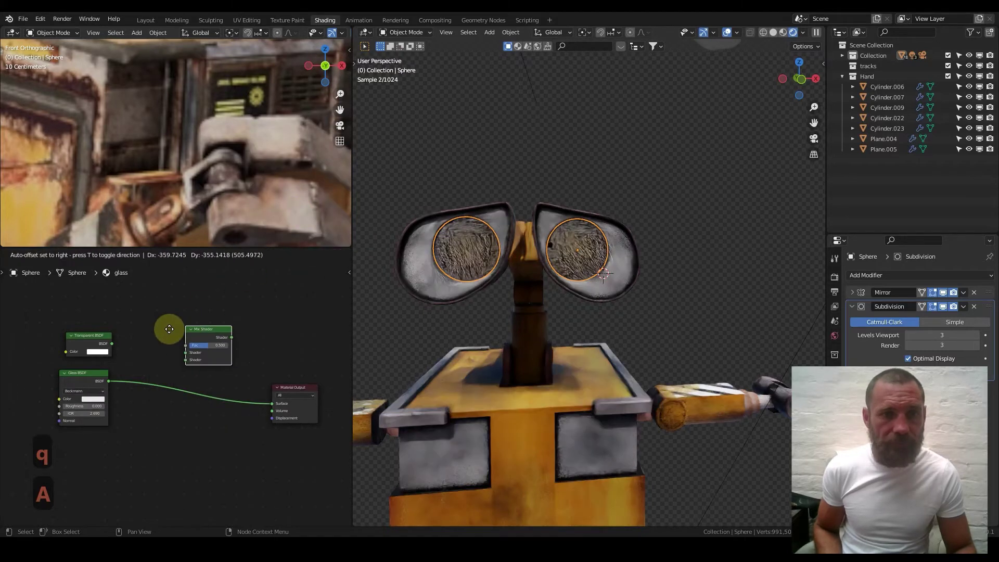
Connect the Glass BSDF to the Mix Shader's first input, the Transparent BSDF to its second, and its output to the material's Surface
scroll(132, 368, "up", 7)
left_click_drag(141, 371, 239, 326)
left_click_drag(149, 307, 239, 339)
middle_click_drag(246, 341, 116, 338)
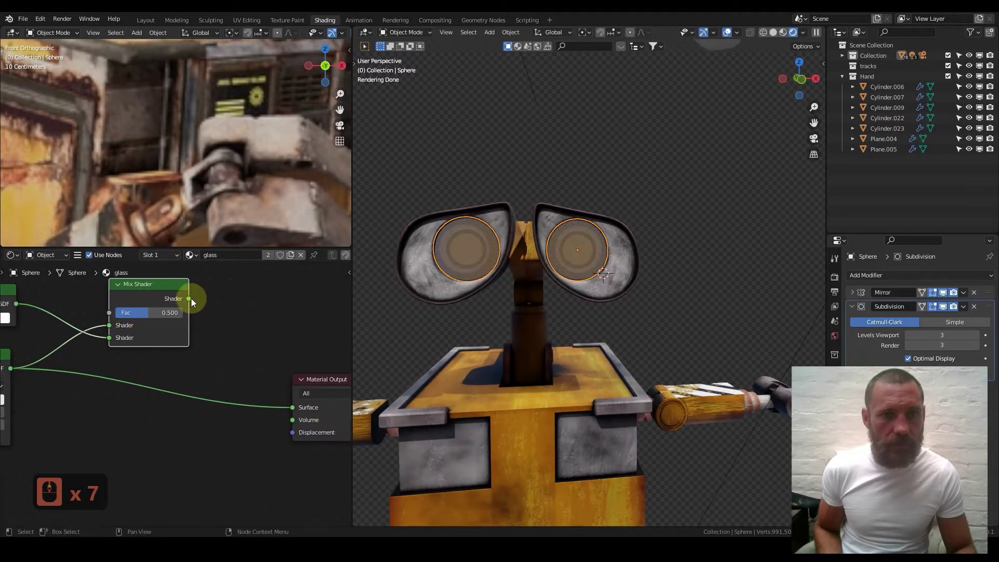
left_click_drag(190, 298, 293, 406)
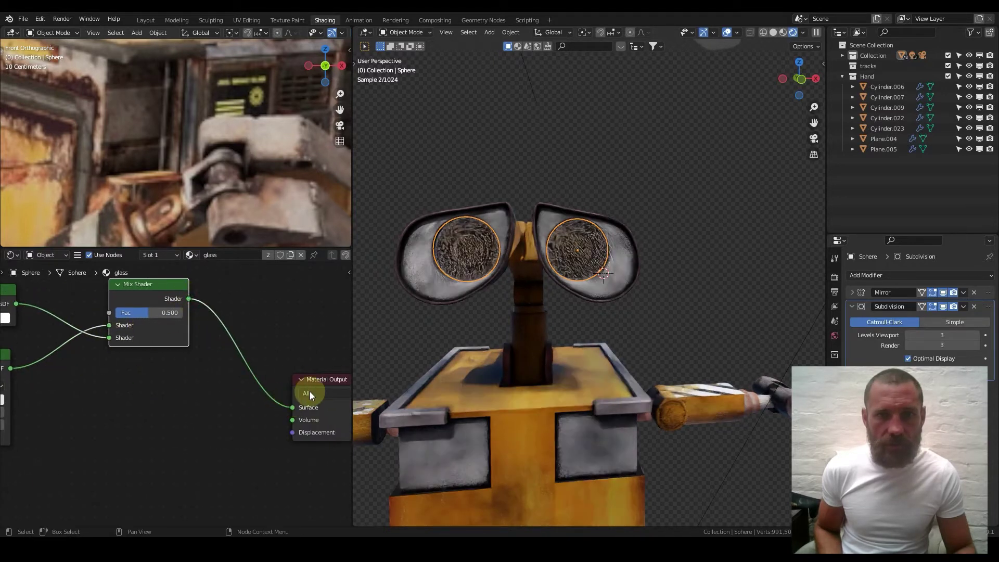
Set the Mix Shader's Fac to 1.000 in the glass material
scroll(558, 265, "up", 4)
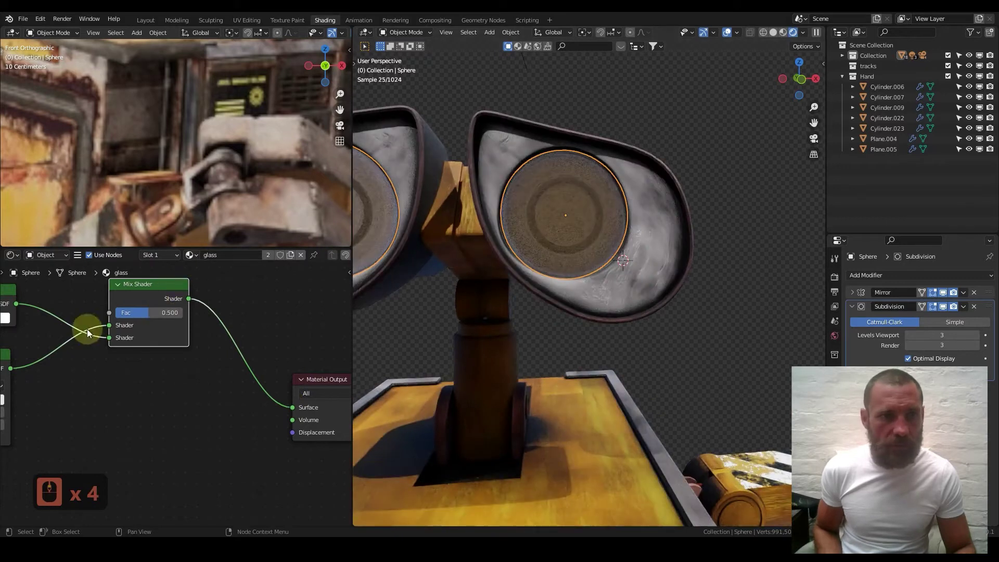
middle_click_drag(86, 329, 159, 329)
left_click_drag(225, 321, 232, 322)
Raise the eye ring's Subdivision viewport level and set its material's Specular to 0.832 and Roughness to 0.386
middle_click_drag(576, 196, 542, 198)
scroll(582, 229, "up", 3)
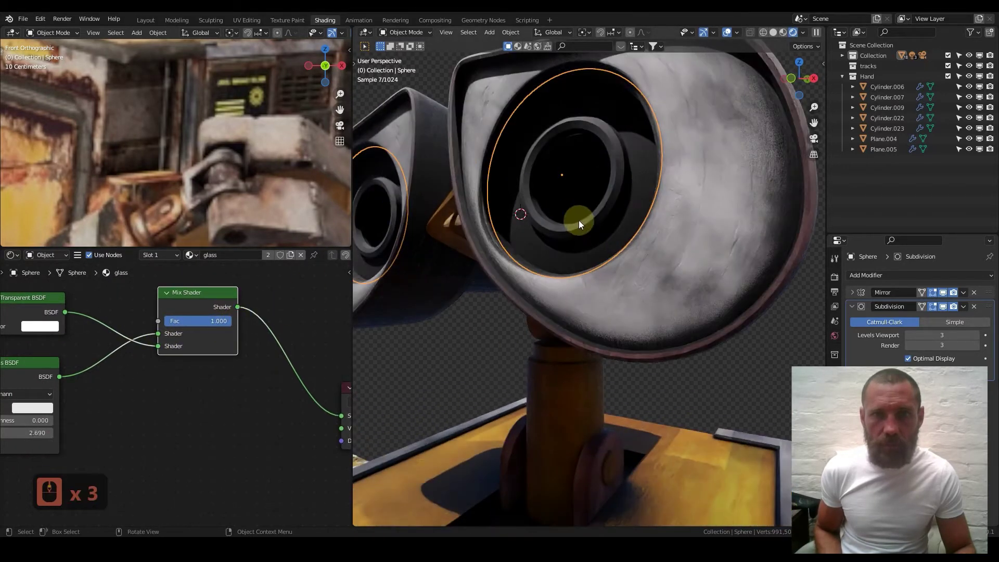
left_click(601, 223)
scroll(156, 428, "down", 5)
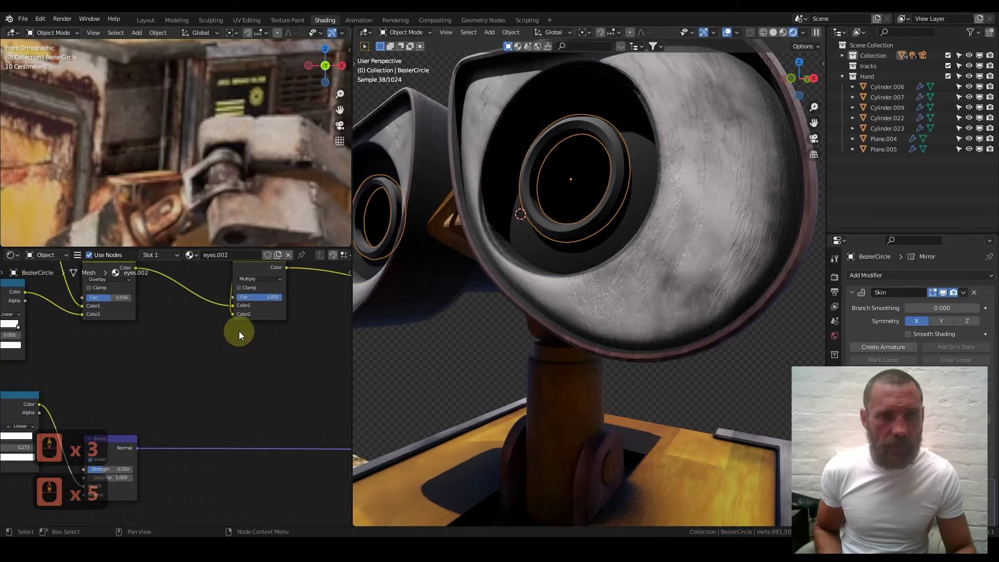
scroll(174, 406, "down", 9)
middle_click_drag(134, 343, 458, 359)
scroll(458, 356, "up", 6)
scroll(485, 247, "down", 4)
scroll(186, 400, "up", 14)
scroll(201, 400, "up", 5)
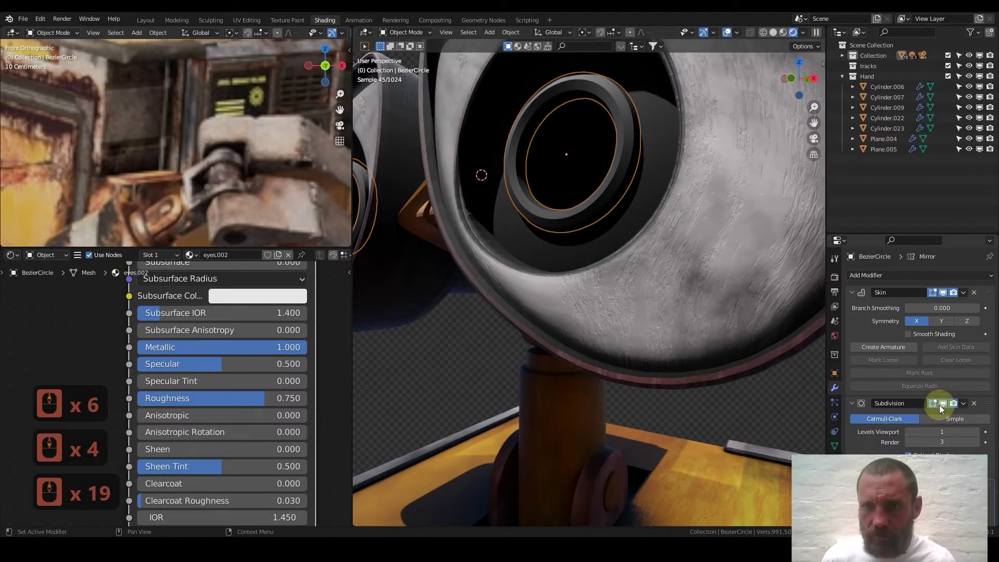
left_click(976, 434)
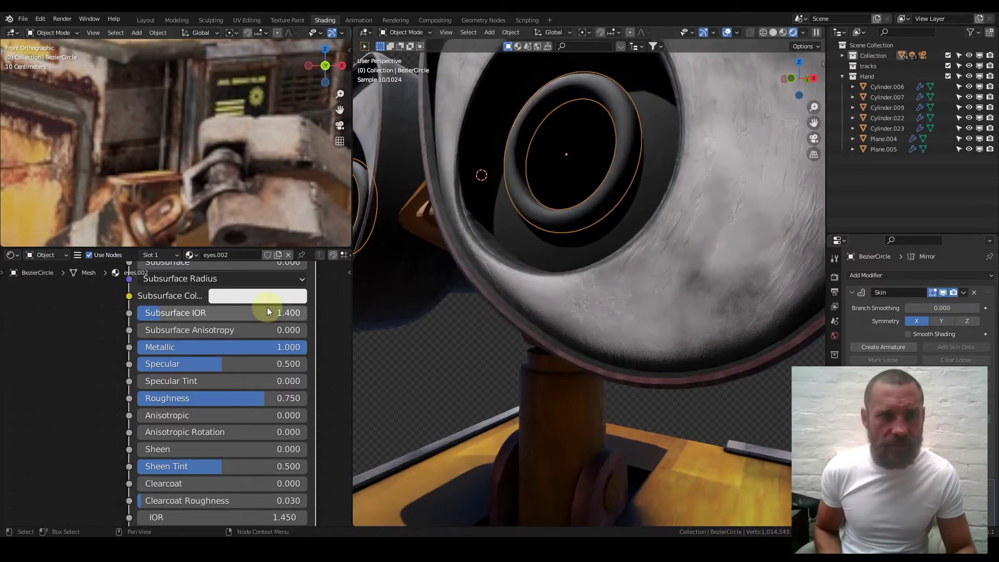
left_click_drag(214, 373, 203, 398)
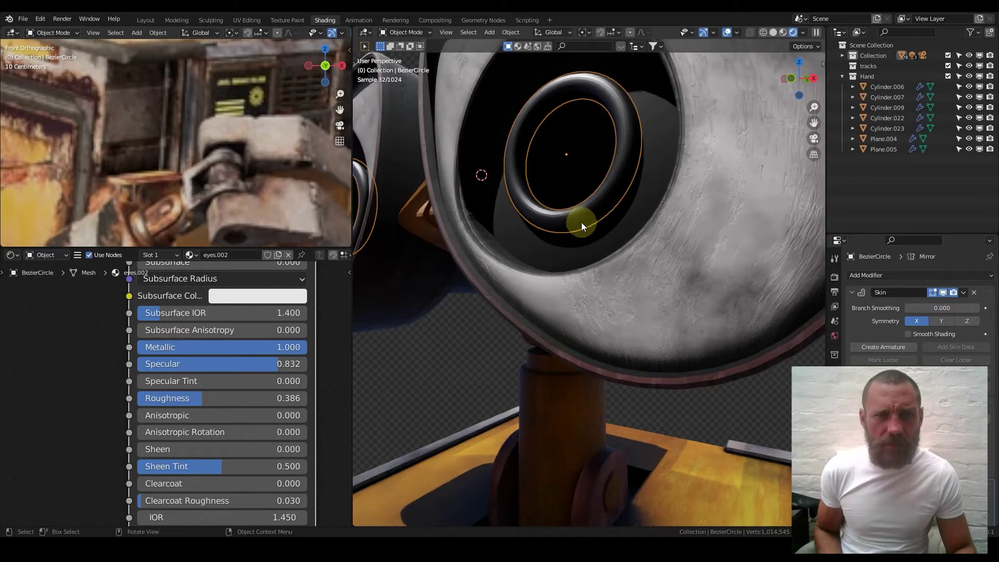
Set the eye ring material's Metallic to 0.523, check the eyes from the front and save the file
left_click_drag(292, 347, 242, 348)
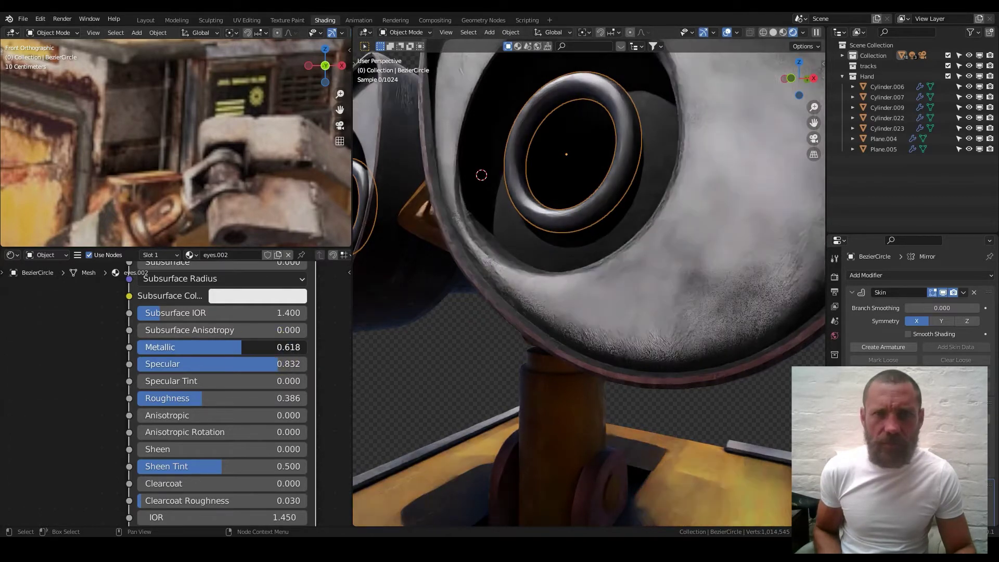
middle_click_drag(546, 227, 607, 229)
key("1")
scroll(573, 261, "down", 4)
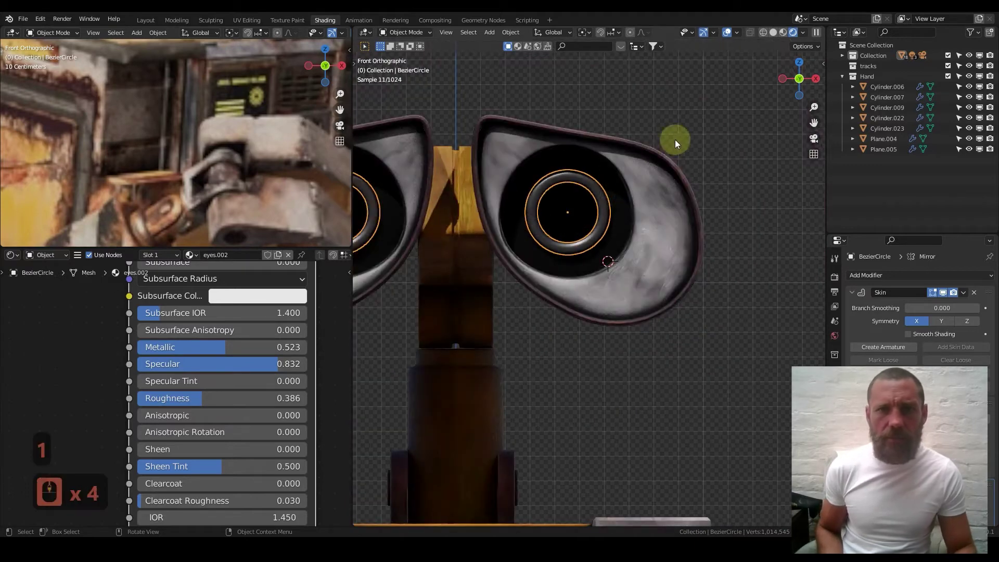
scroll(606, 255, "down", 3)
key("ctrl+s")
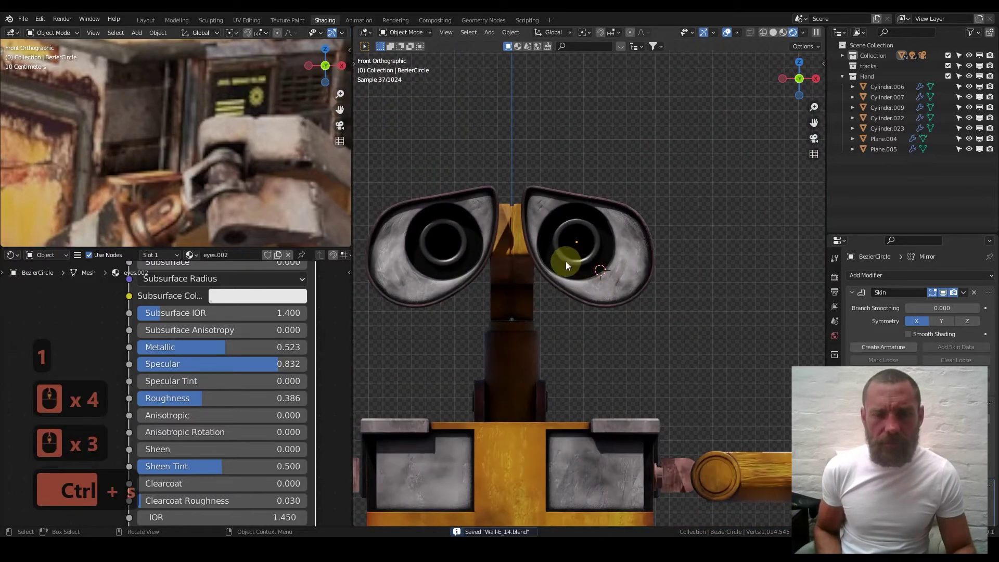
Isolate the eye ring in local view and examine its mesh in Edit Mode and its material slot
middle_click_drag(567, 266, 536, 260)
scroll(562, 263, "up", 7)
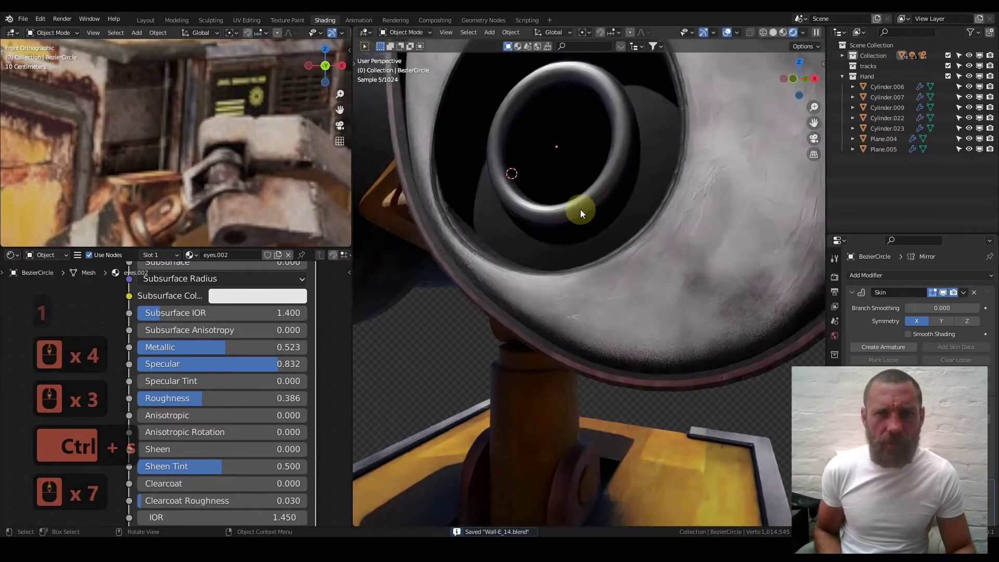
middle_click_drag(581, 209, 582, 210)
scroll(577, 199, "up", 2)
scroll(576, 199, "up", 1)
key("Tab")
middle_click_drag(558, 223, 799, 298, "shift")
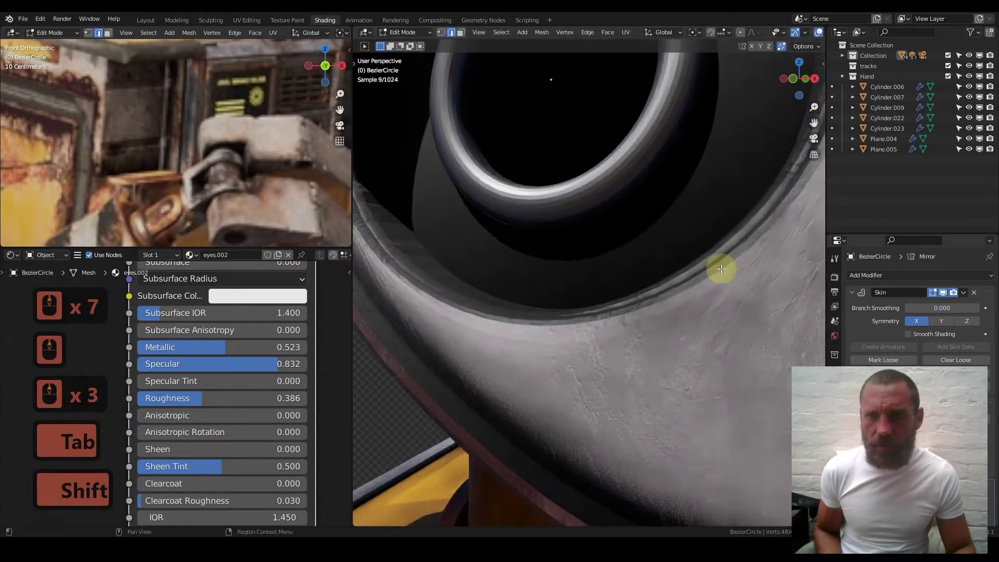
key("backslash")
scroll(573, 227, "up", 3)
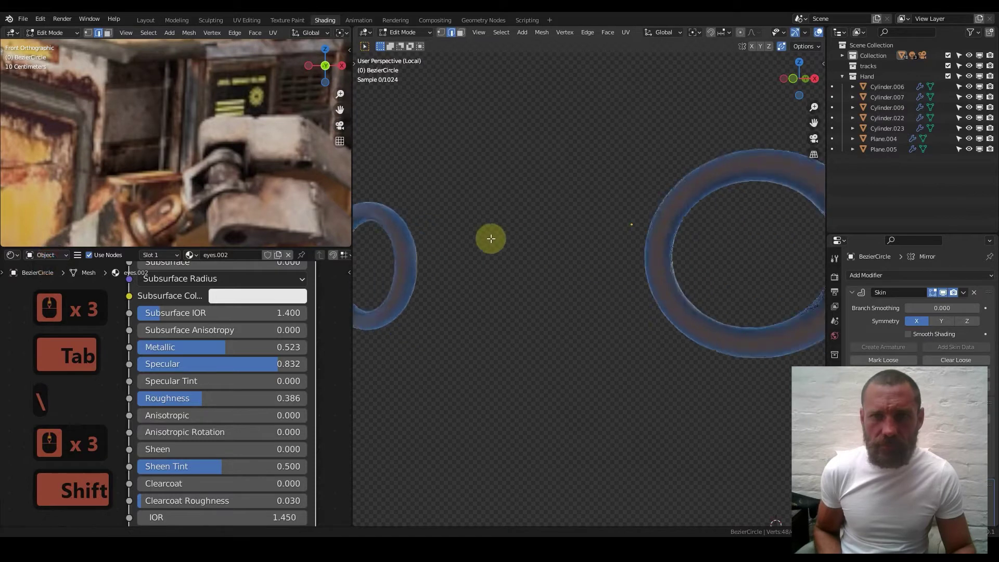
middle_click_drag(498, 239, 635, 294)
scroll(635, 294, "up", 2)
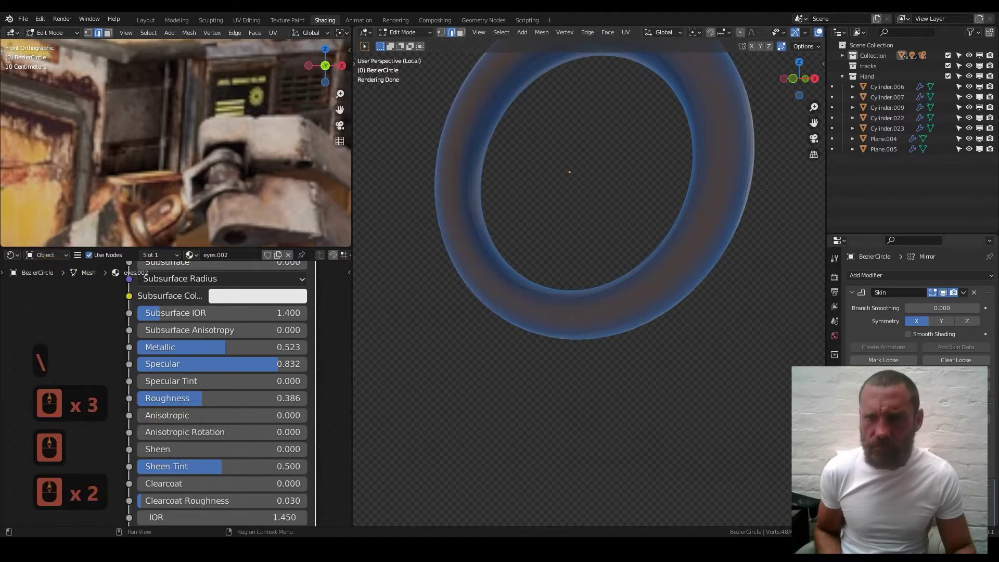
left_click(835, 335)
mouse_move(584, 251)
middle_mouse_down()
mouse_move(598, 203)
mouse_move(649, 192)
mouse_move(658, 241)
mouse_move(583, 265)
middle_mouse_up()
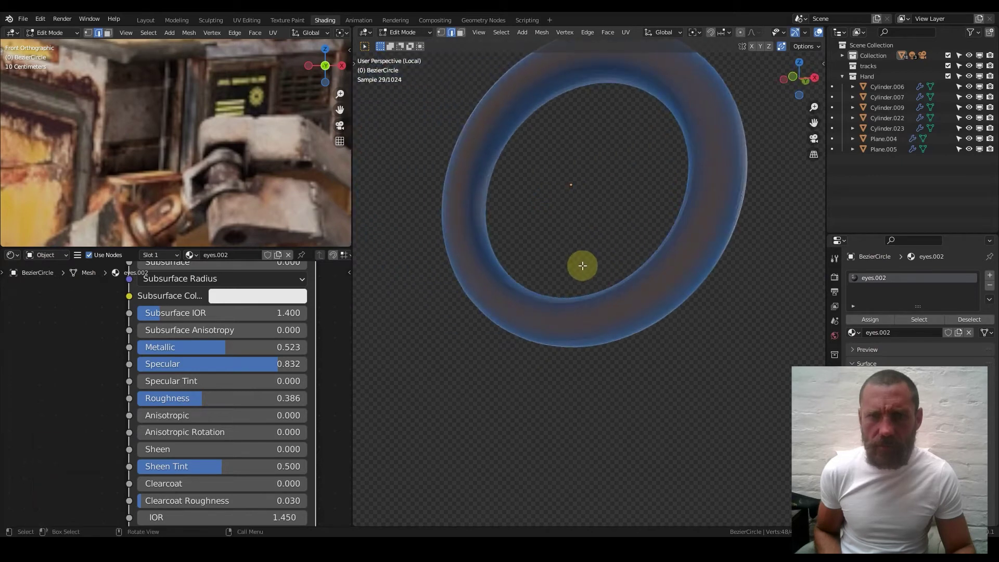
Compare the ring's surface in Object Mode and Edit Mode, then leave local view
key("Tab")
scroll(489, 296, "down", 5)
middle_click_drag(487, 296, 606, 325, "shift")
left_click(536, 323)
key("Tab")
middle_click_drag(536, 323, 650, 312, "shift")
scroll(650, 313, "up", 3)
scroll(649, 313, "up", 3)
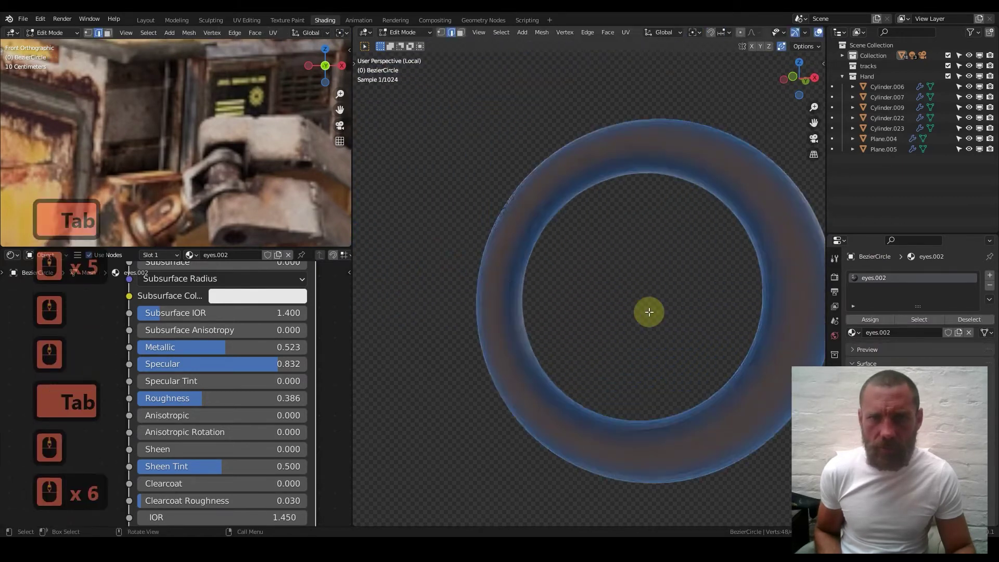
scroll(649, 312, "down", 5)
key("Tab")
scroll(693, 280, "down", 4)
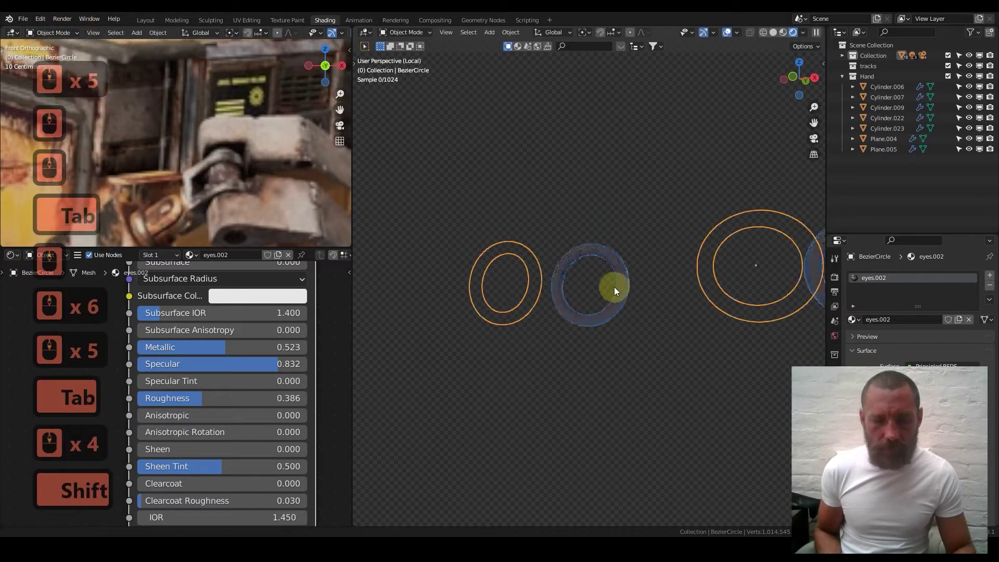
middle_click_drag(612, 285, 628, 291, "shift")
key("slash")
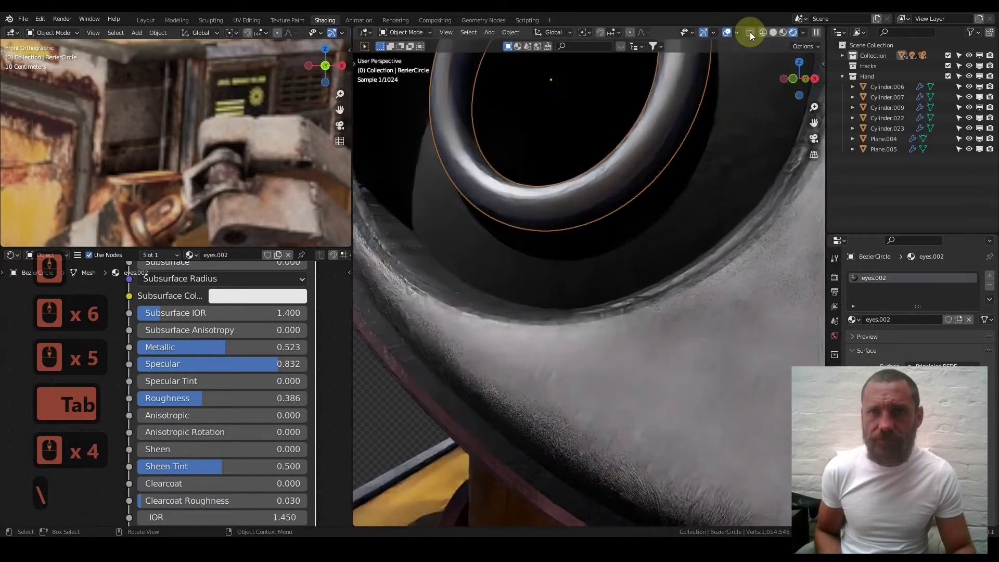
Switch the viewport to solid shading, isolate the eye ring in local view and enter Edit Mode
left_click(773, 32)
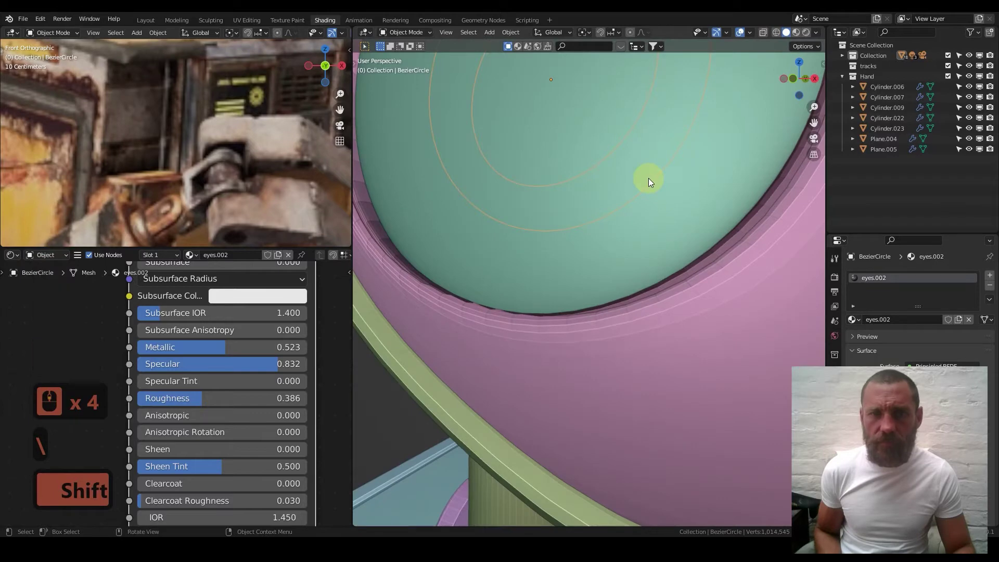
key("slash")
scroll(636, 225, "up", 4)
middle_click_drag(635, 226, 520, 212, "shift")
scroll(520, 211, "up", 3)
key("Tab")
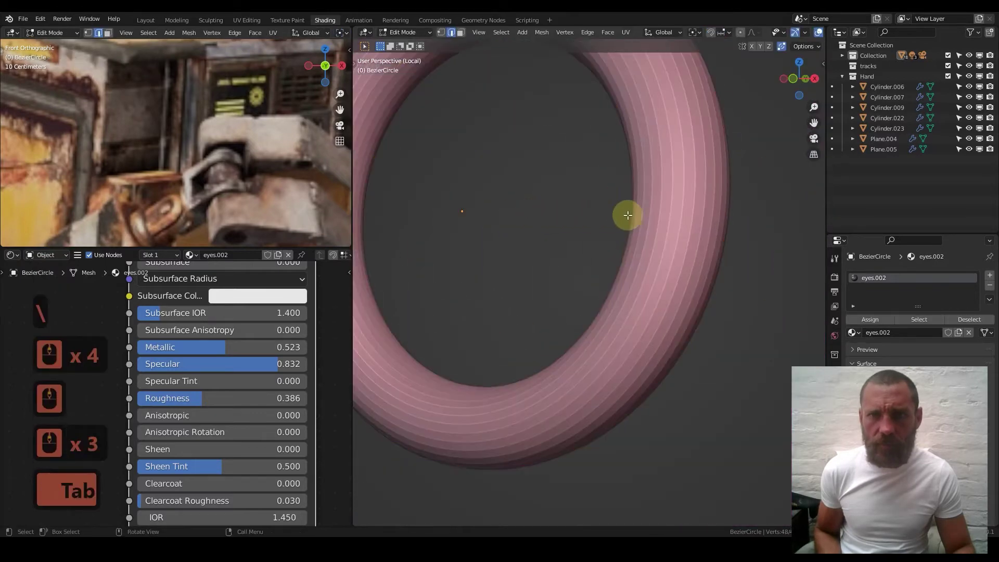
middle_click_drag(620, 179, 993, 334)
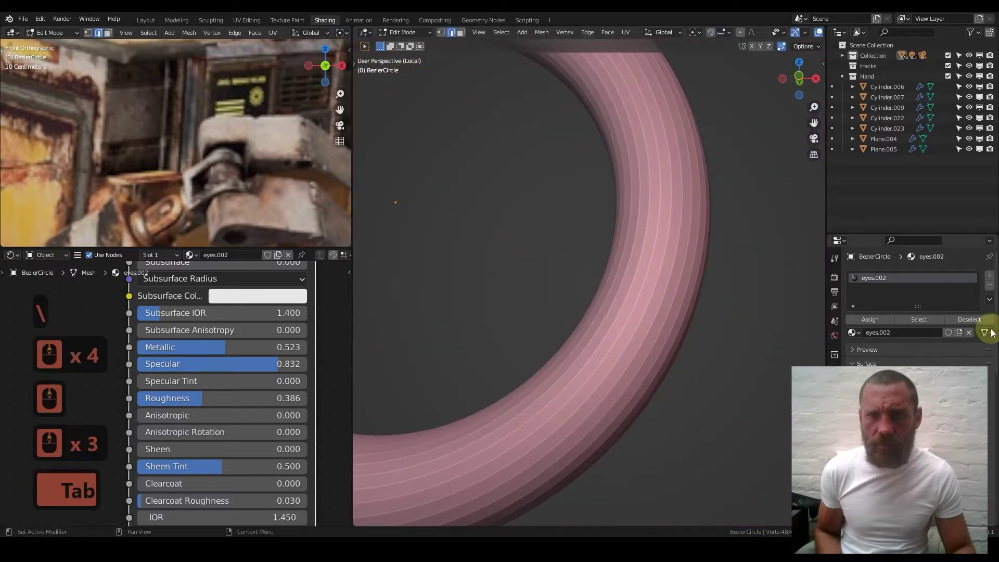
Collapse the eye ring's modifiers and apply its Skin modifier in Object Mode
left_click(835, 258)
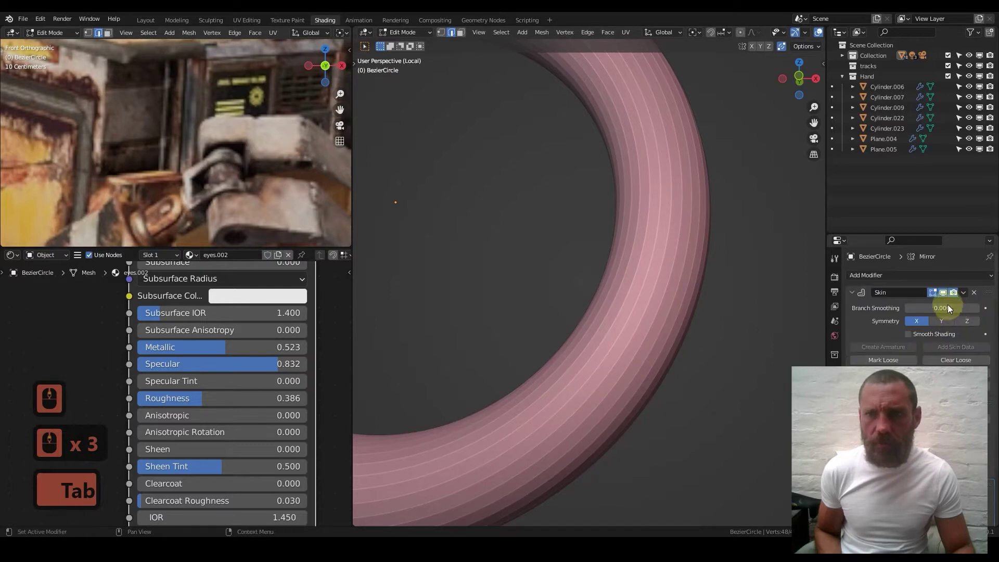
left_click(853, 292)
left_click(854, 307)
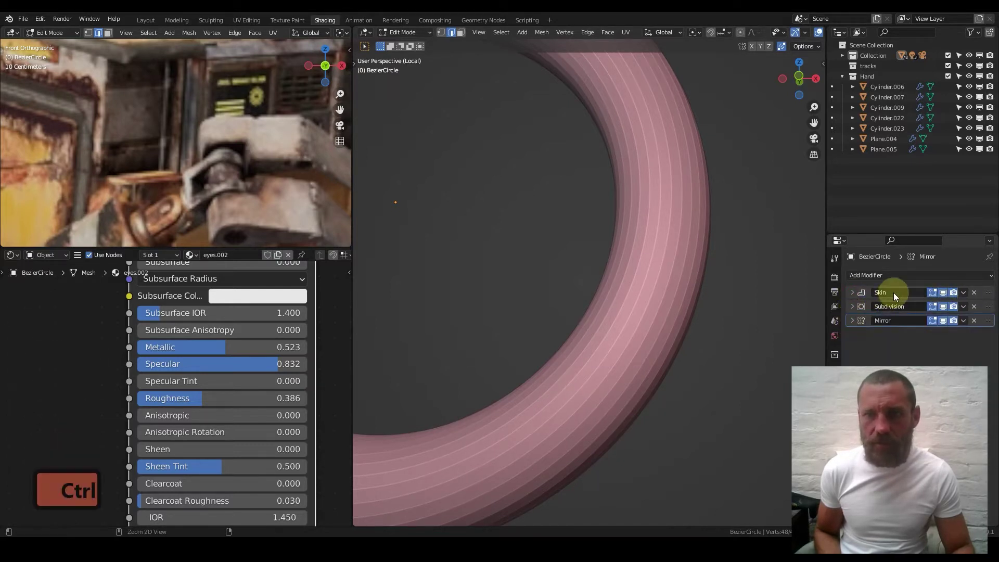
key("ctrl+a")
key("ctrl")
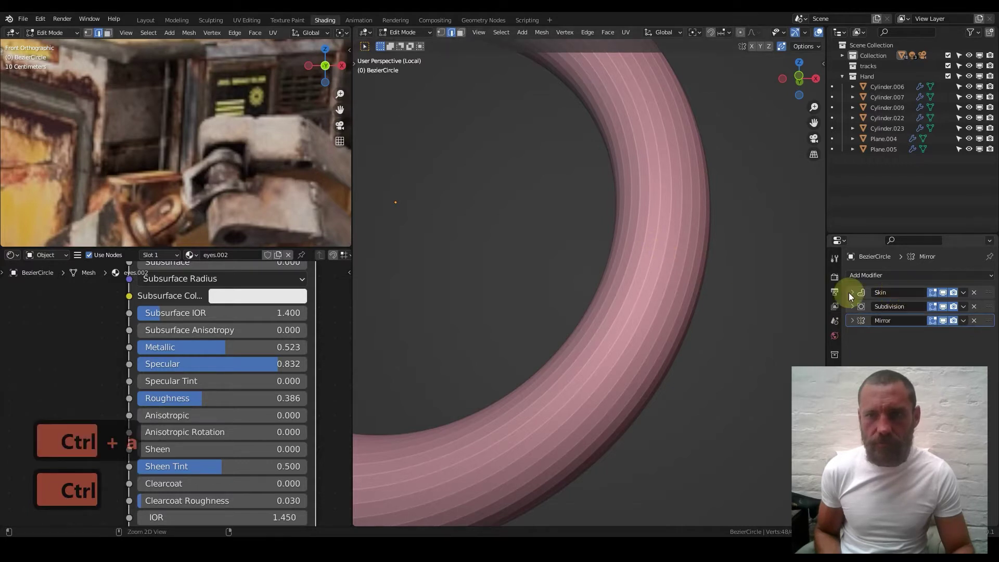
key("Tab")
key("ctrl")
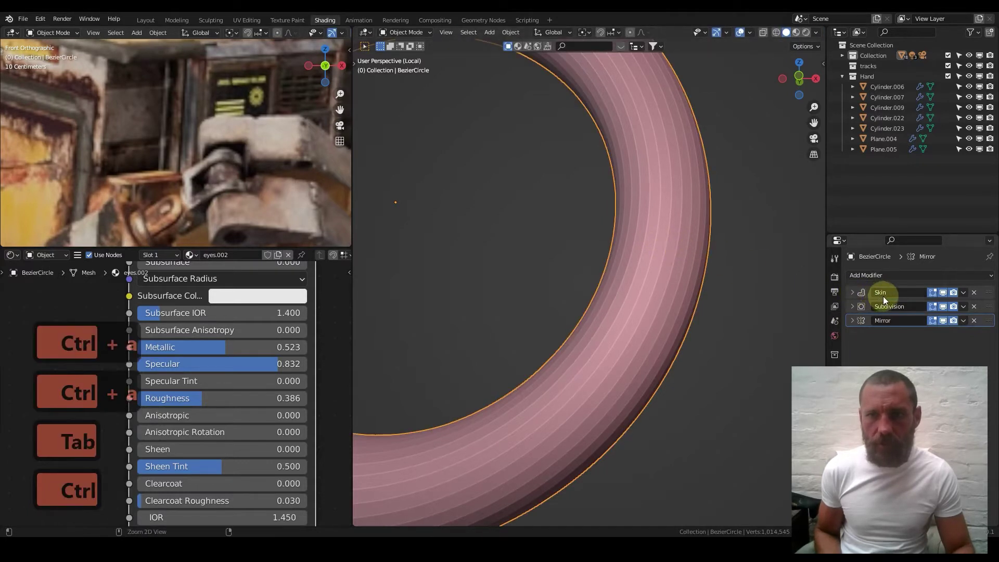
key("ctrl+a")
Add a loop cut around the ring's front face in Edit Mode and slide it toward the outer edge
key("Tab")
middle_click_drag(636, 252, 577, 266)
middle_click_drag(654, 256, 703, 208)
key("ctrl+r")
left_click(703, 208)
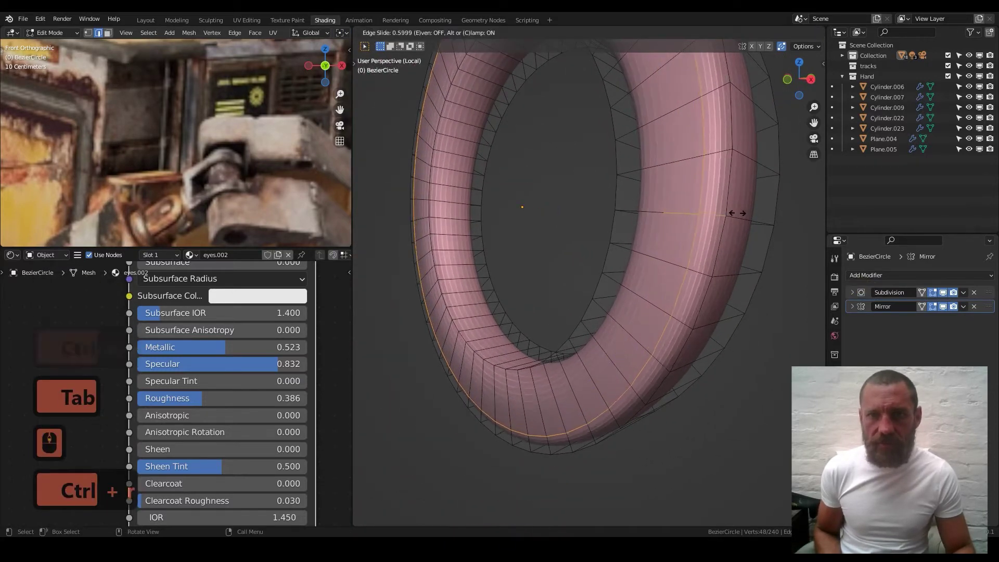
left_click(740, 218)
scroll(741, 219, "up", 3)
middle_click_drag(740, 218, 732, 217)
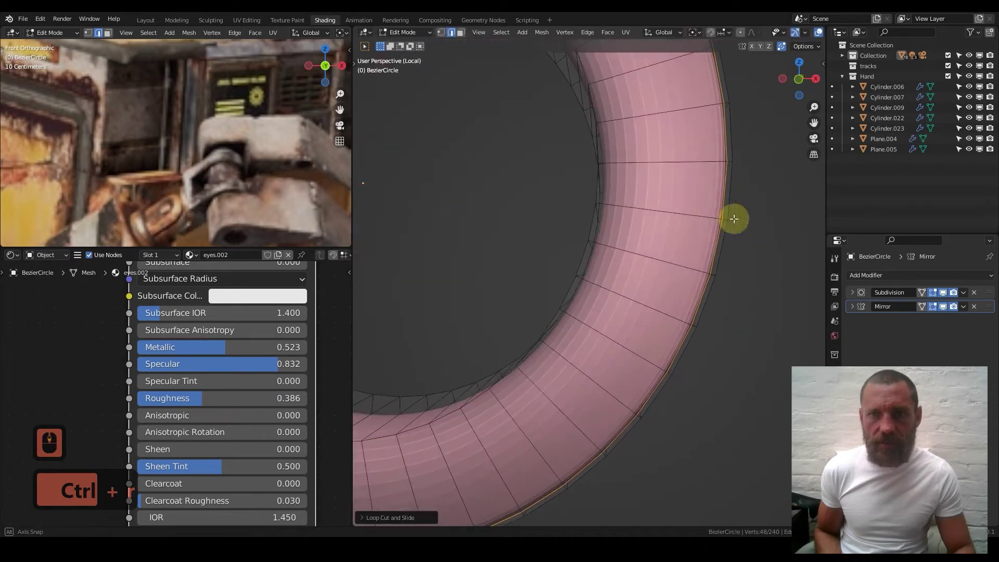
Add a second loop cut around the ring's front face, slid about -0.42 toward the inner edge, and return to Object Mode
key("ctrl+r")
left_click(658, 212)
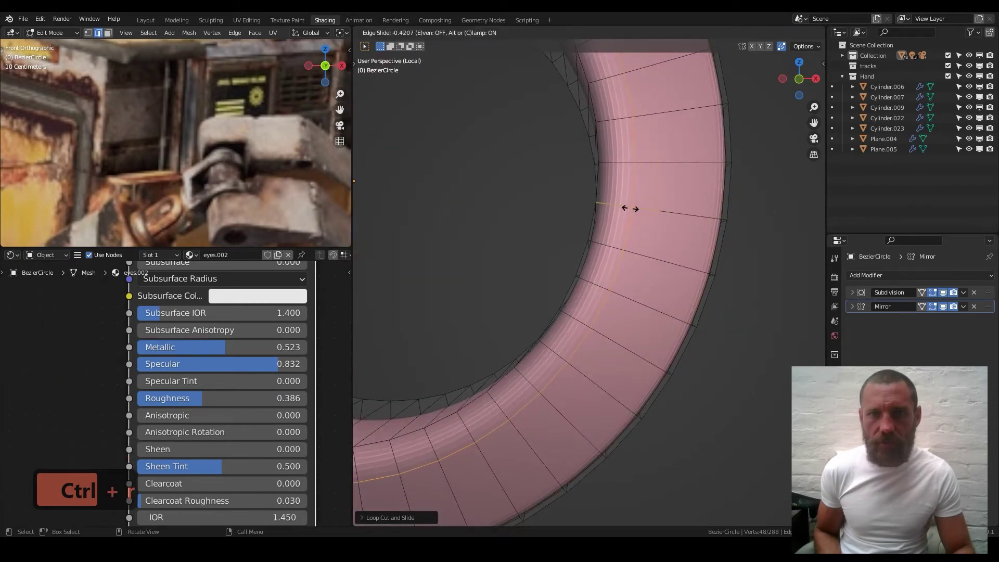
left_click(631, 209)
scroll(652, 243, "down", 3)
key("Tab")
scroll(607, 275, "down", 3)
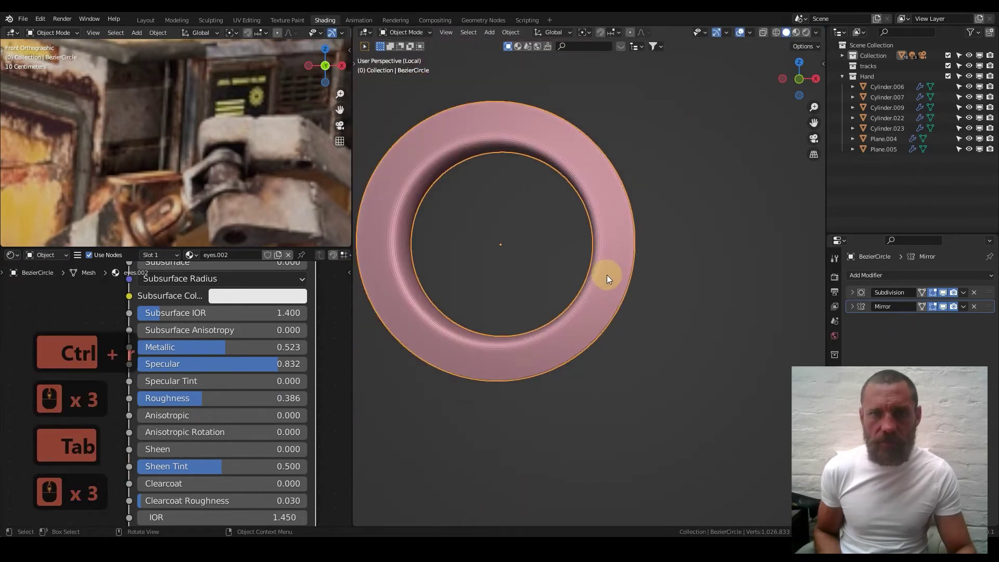
Save the file, leave the ring's local view and show the whole head in rendered shading
key("1")
scroll(605, 262, "down", 1)
scroll(606, 265, "down", 2)
key("ctrl+s")
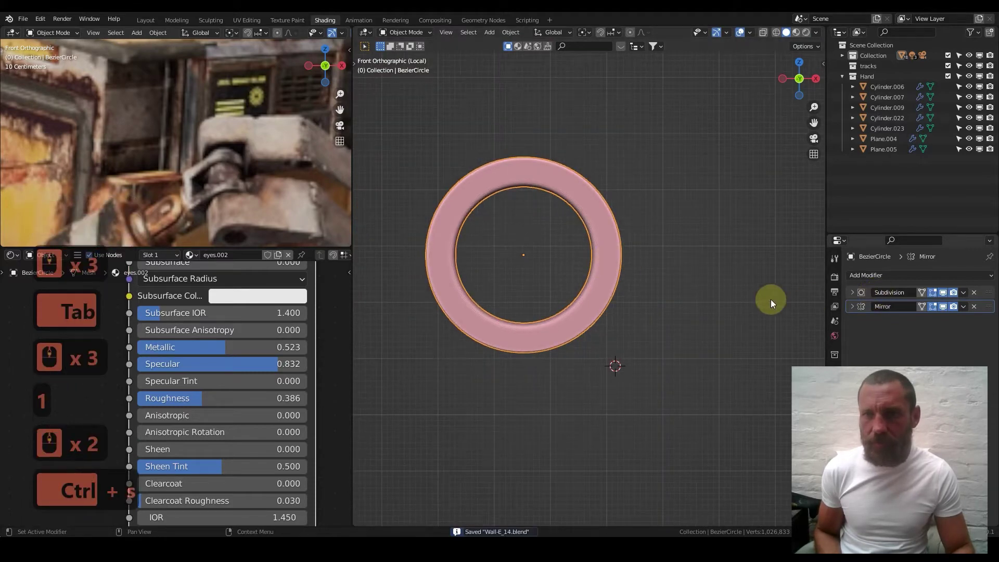
key("backslash")
scroll(607, 230, "down", 8)
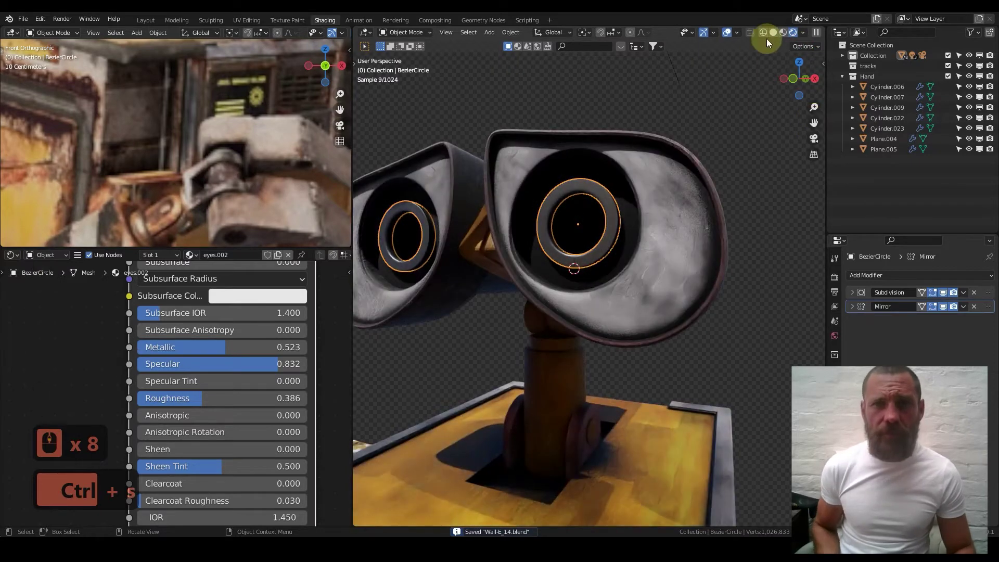
Select the eye's glass lens and set its Mix Shader Fac to 0.717
left_click(607, 174)
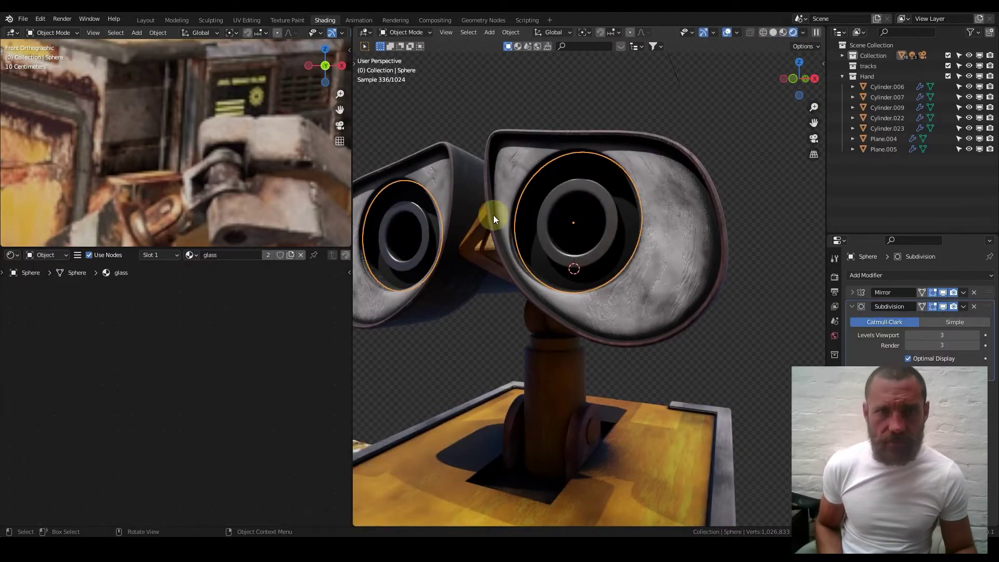
scroll(137, 357, "down", 6)
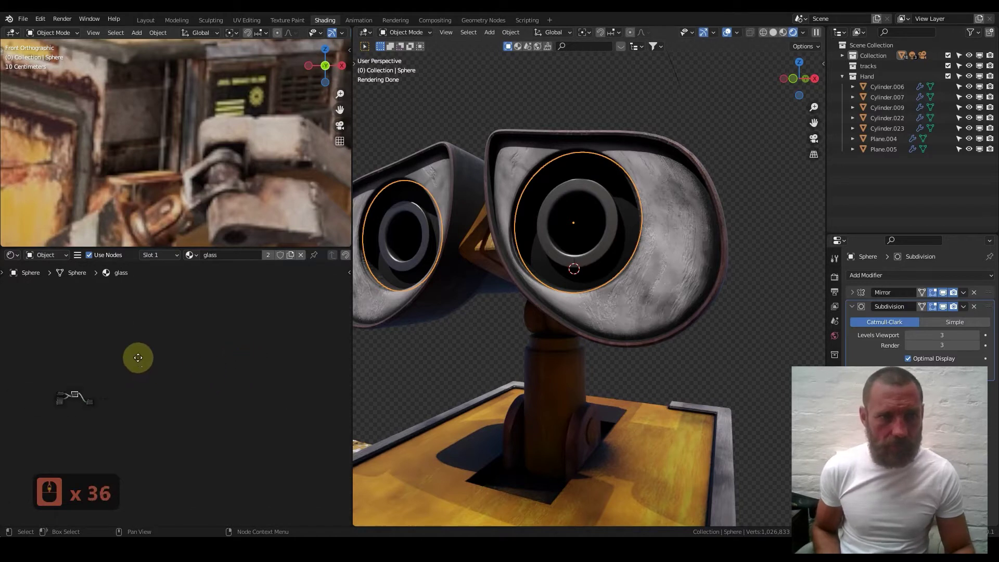
scroll(193, 408, "up", 7)
middle_click_drag(276, 336, 301, 522, "ctrl")
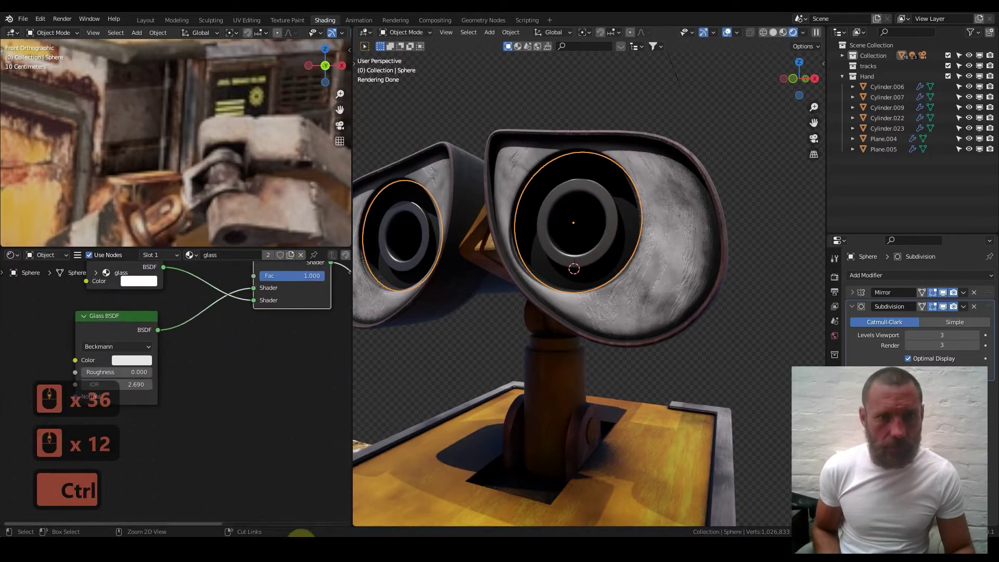
middle_click_drag(288, 341, 207, 411)
scroll(222, 412, "up", 11)
middle_click_drag(292, 306, 243, 374)
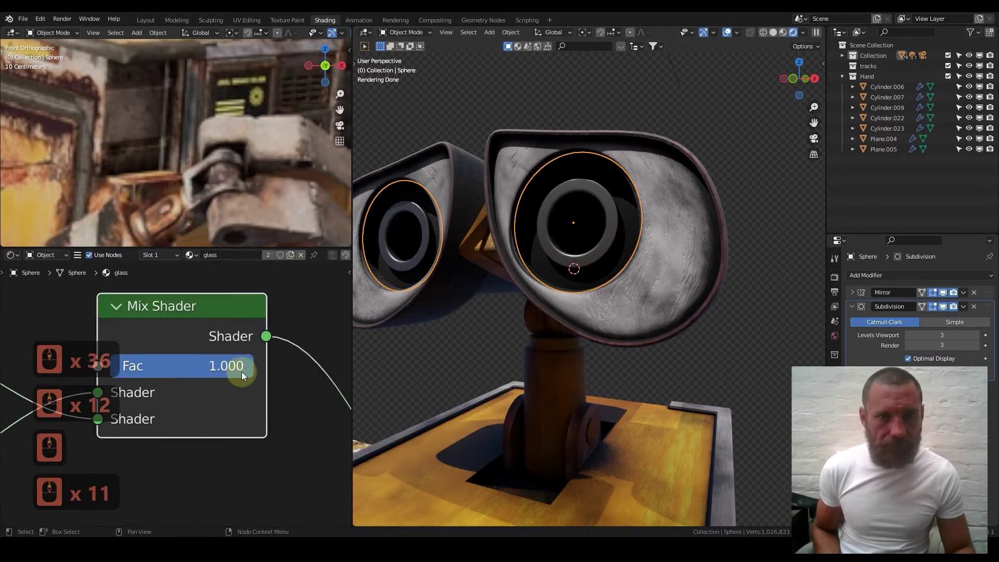
left_click_drag(240, 369, 221, 369)
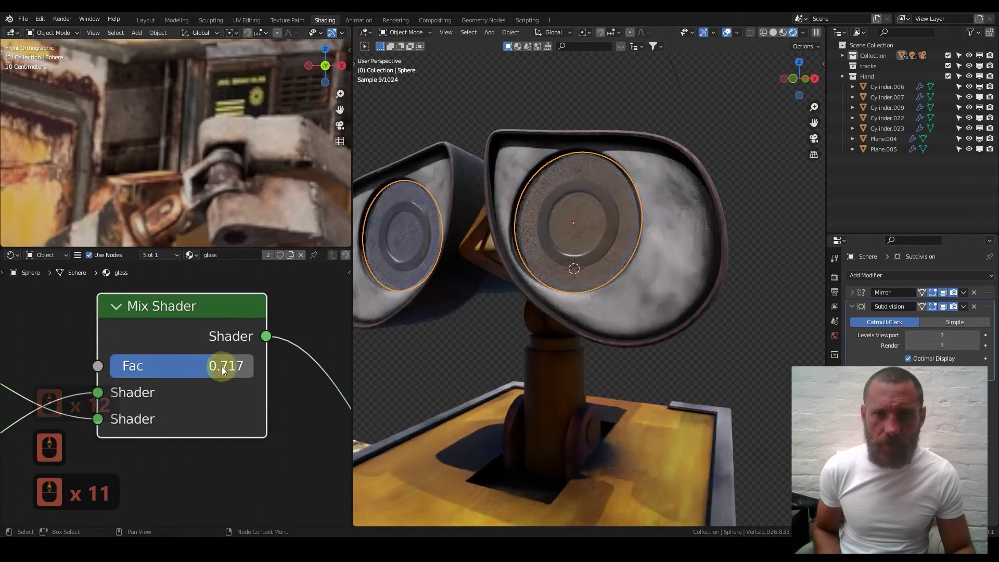
Set the Glass BSDF's IOR to 1.730 in the glass material and check the lens from the front
middle_click_drag(580, 252, 606, 208)
middle_click_drag(145, 440, 350, 324)
left_click_drag(156, 453, 134, 452, "shift")
middle_click_drag(605, 266, 601, 334)
key("KP_1")
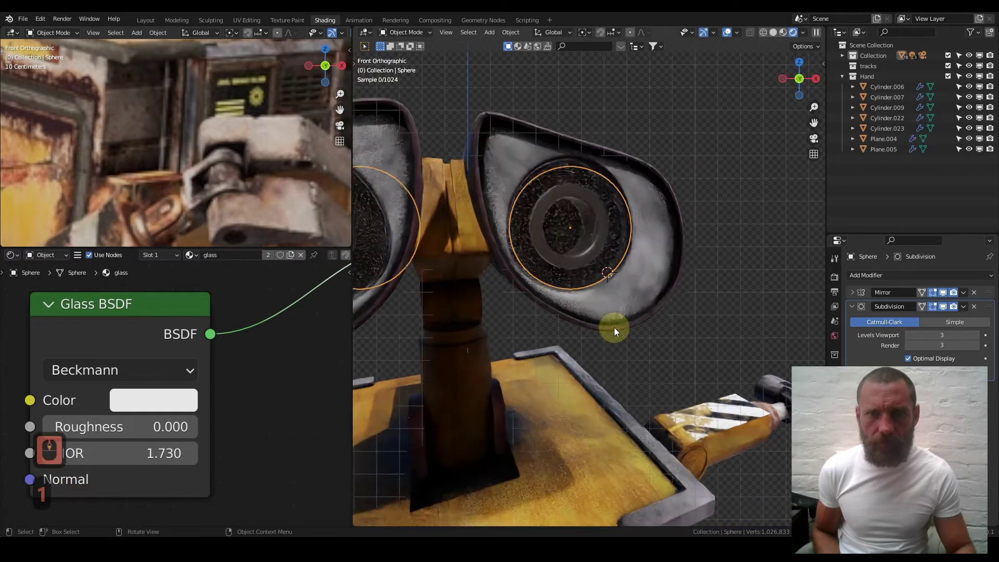
scroll(127, 104, "down", 5)
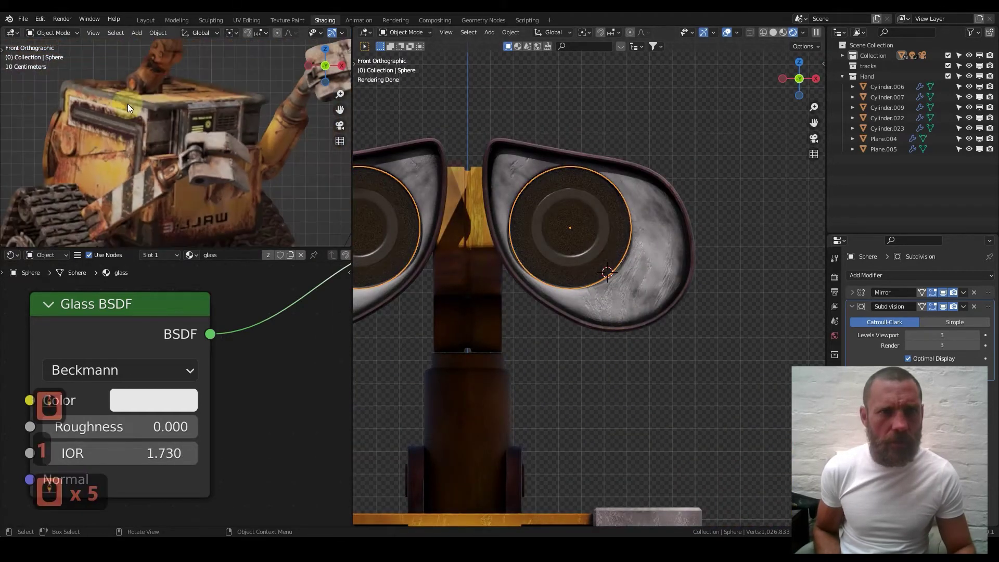
Examine the eye in the WALL-E reference image up close
key("KP_1")
scroll(123, 154, "down", 8)
middle_click_drag(98, 99, 104, 137, "shift")
scroll(105, 137, "up", 5)
scroll(105, 138, "up", 3)
middle_click_drag(161, 119, 192, 146, "shift")
scroll(186, 119, "up", 3)
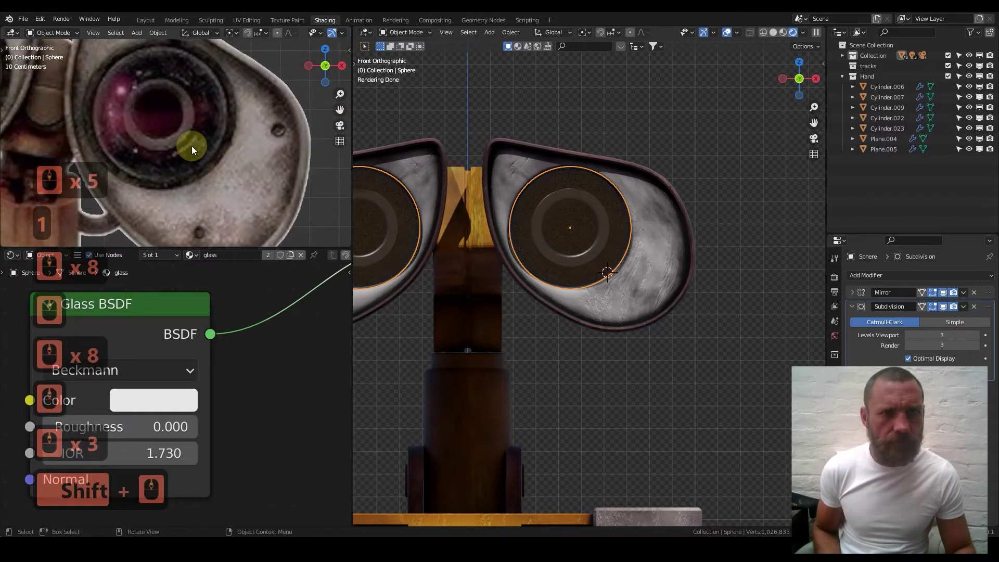
Select the sphere behind the lens glass and check it briefly in local view
left_click(579, 178)
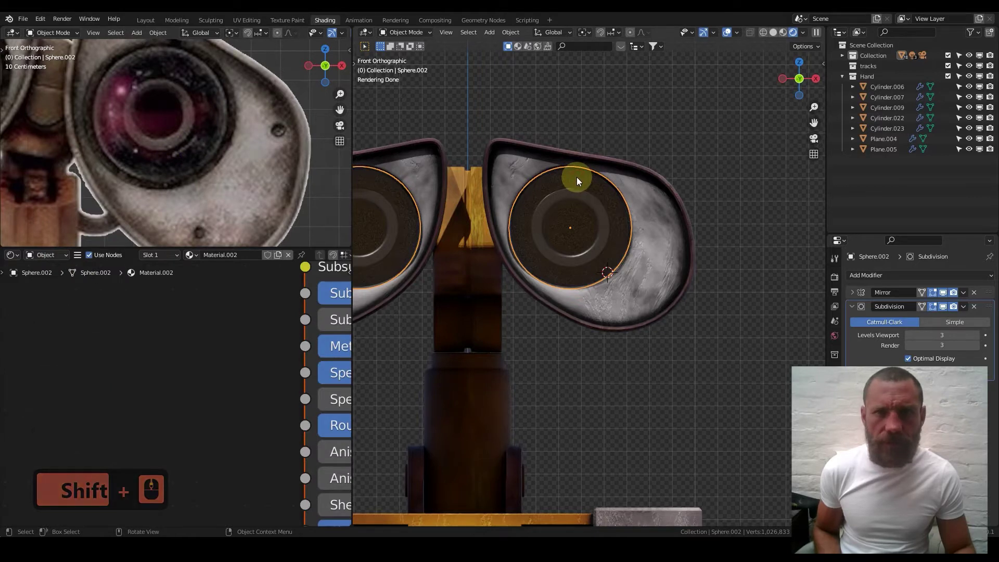
key("KP_Divide")
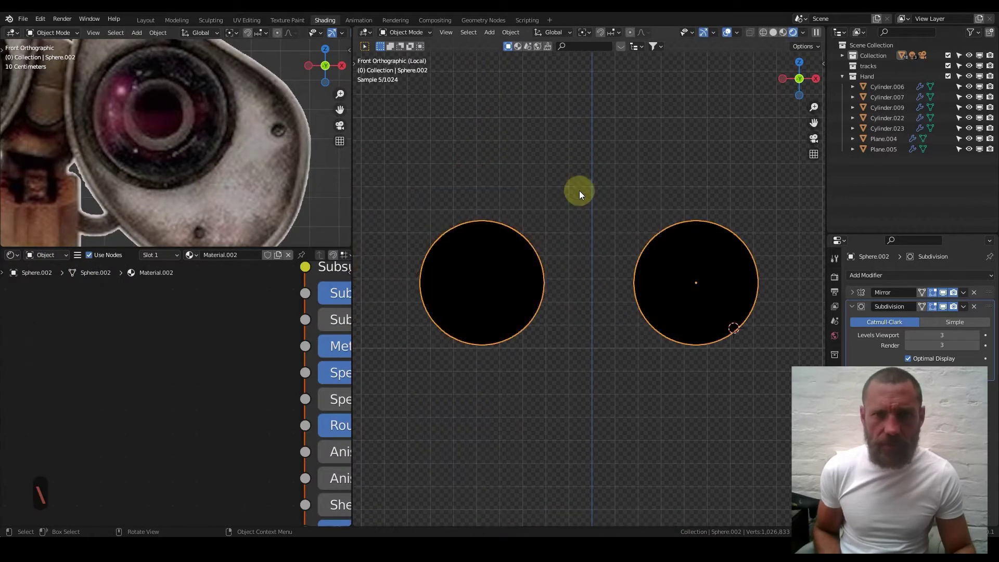
key("KP_Divide")
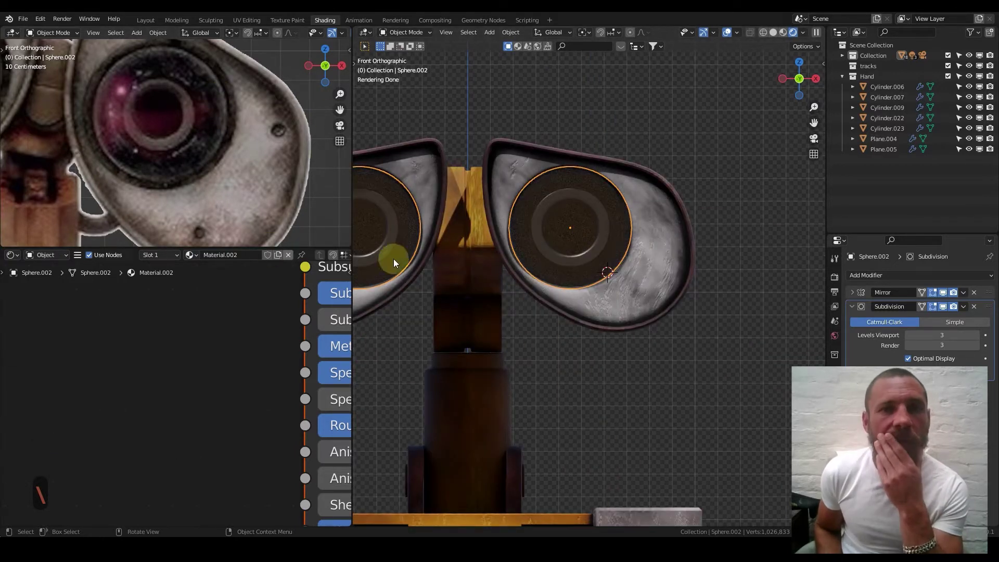
Add a Gradient Texture node to the sphere's Material.002, placing it well before the Principled BSDF
scroll(200, 381, "down", 19)
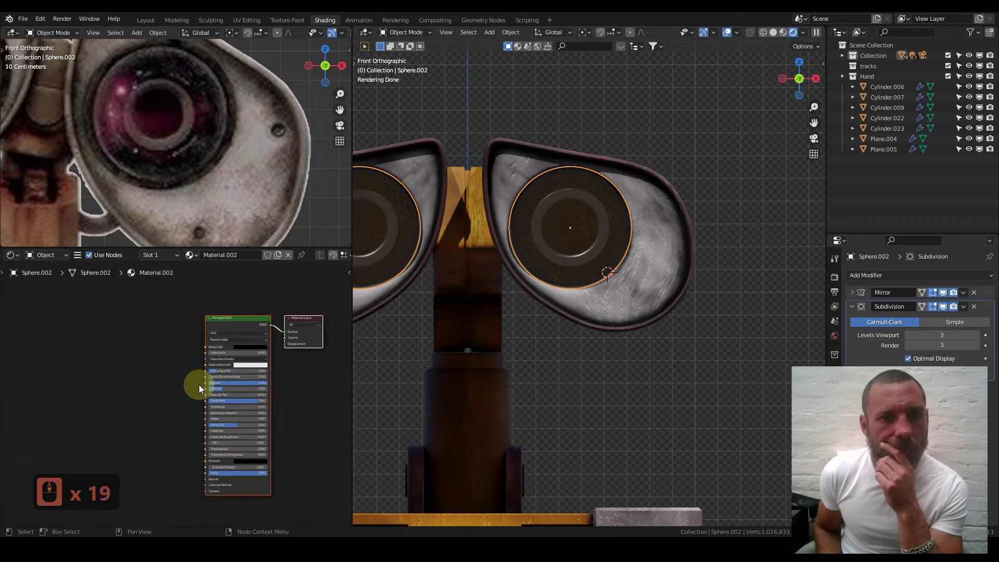
scroll(199, 385, "down", 1)
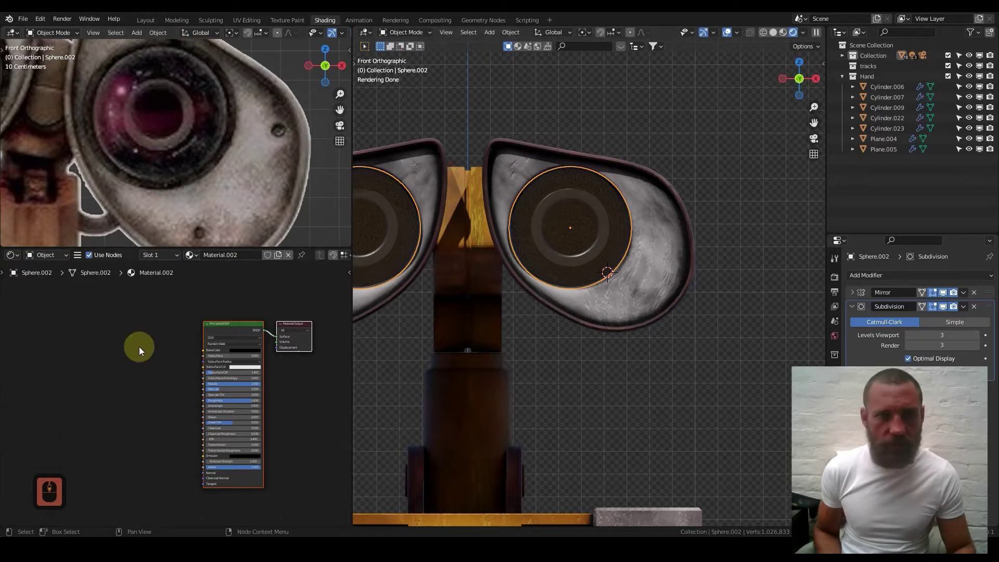
middle_click_drag(154, 359, 208, 344)
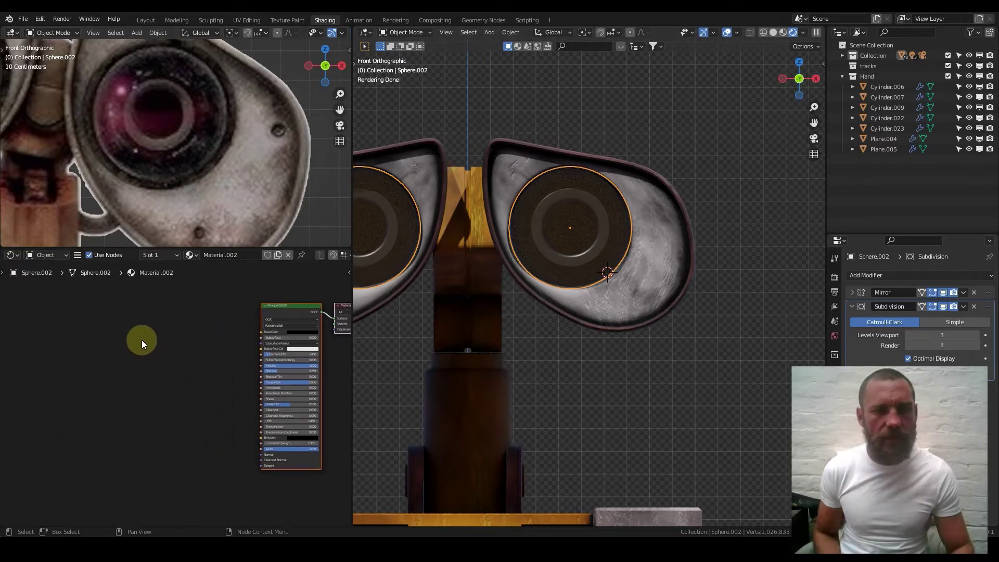
key("shift+a")
mouse_move(130, 345)
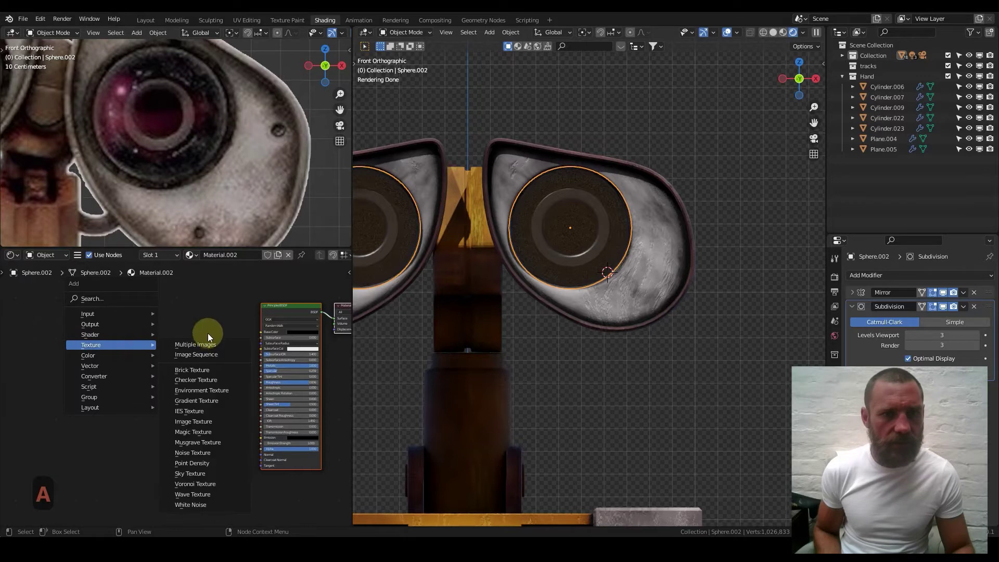
left_click(222, 402)
left_click(121, 331)
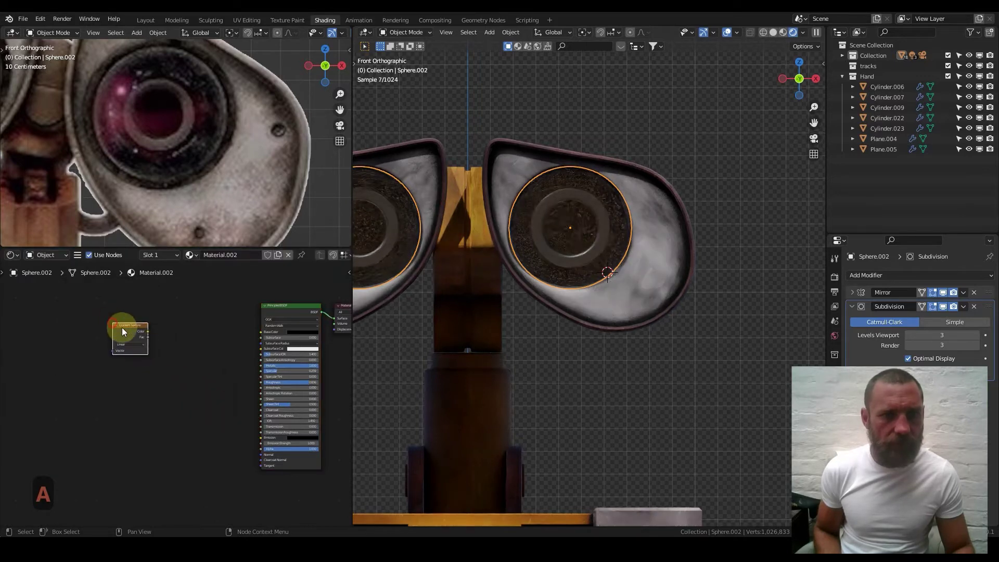
Add a ColorRamp node and feed the Gradient Texture's Color output into its Fac input
scroll(152, 344, "up", 3)
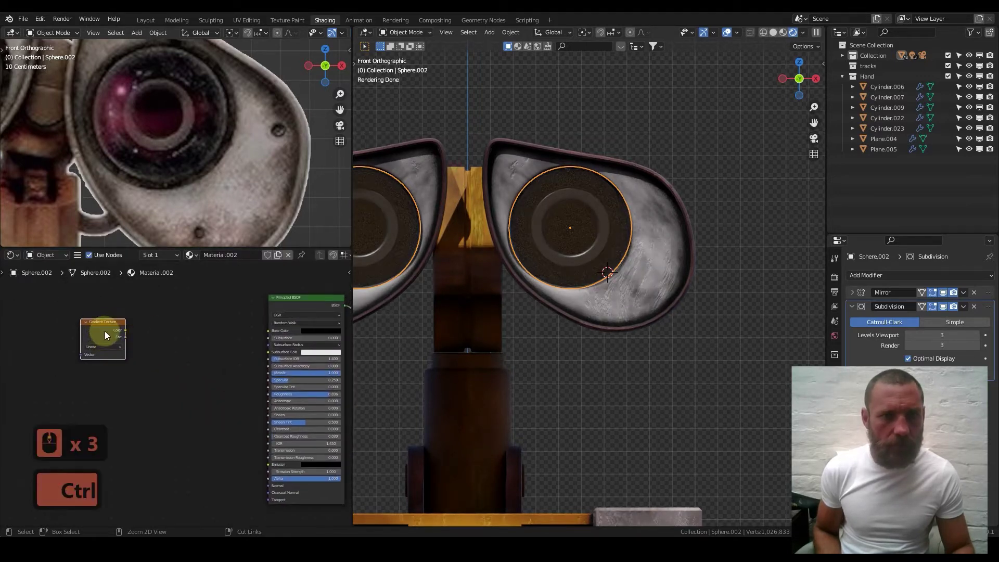
key("q")
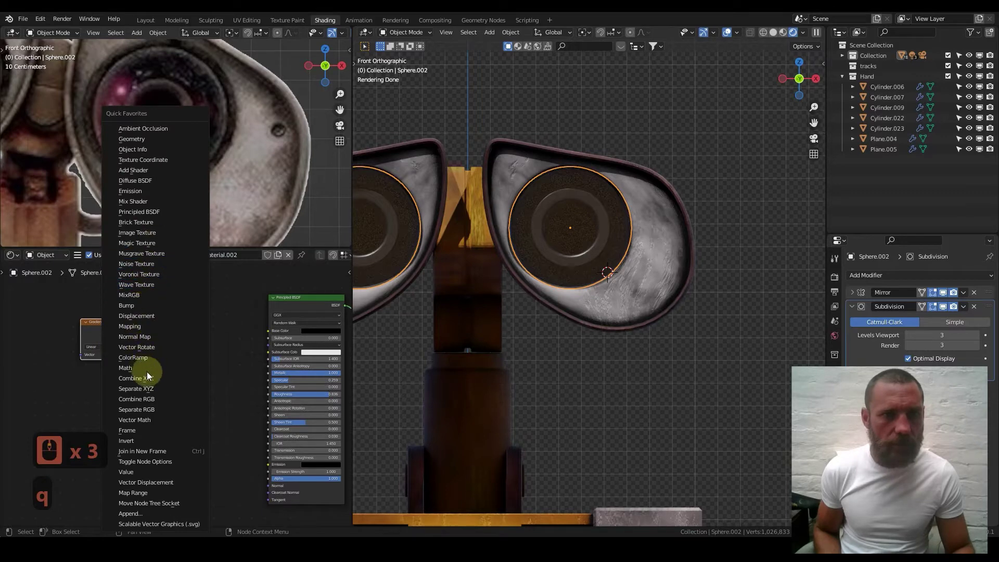
left_click(150, 356)
left_click(146, 307)
scroll(89, 298, "up", 5)
left_click_drag(100, 299, 136, 355)
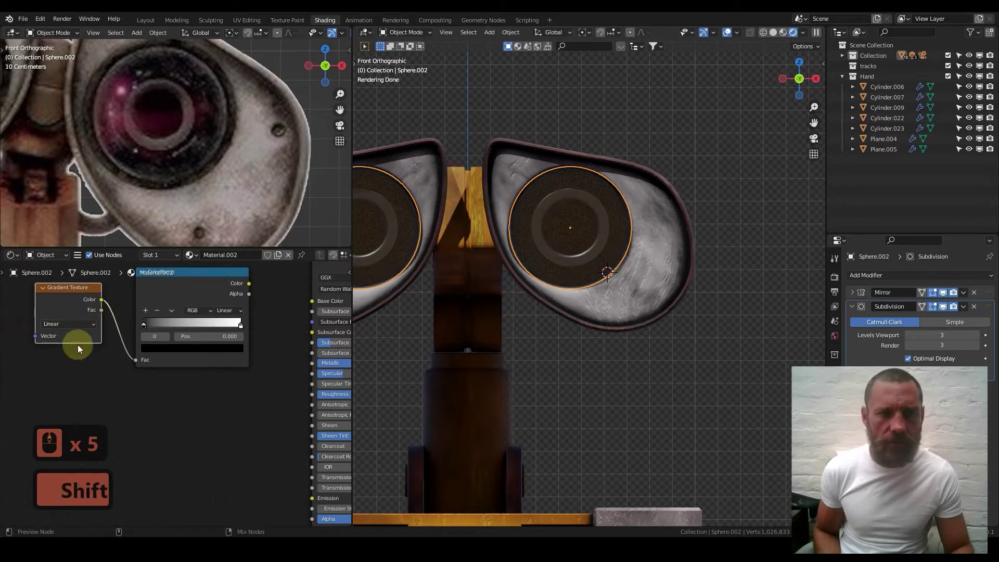
Preview the ColorRamp output on the sphere and set the Gradient Texture type to Spherical
left_click(192, 298, "ctrl+shift")
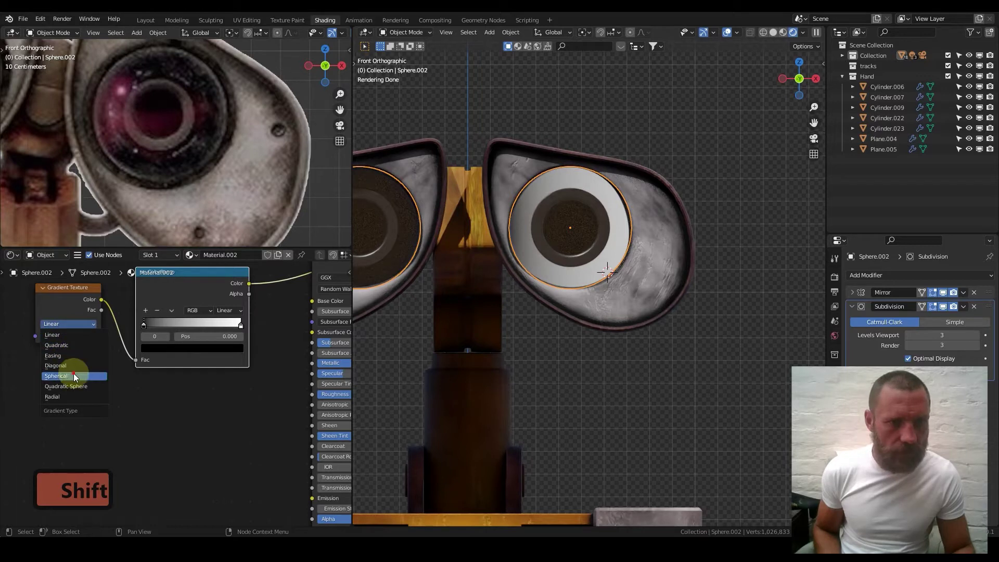
left_click(73, 375)
scroll(104, 333, "down", 7)
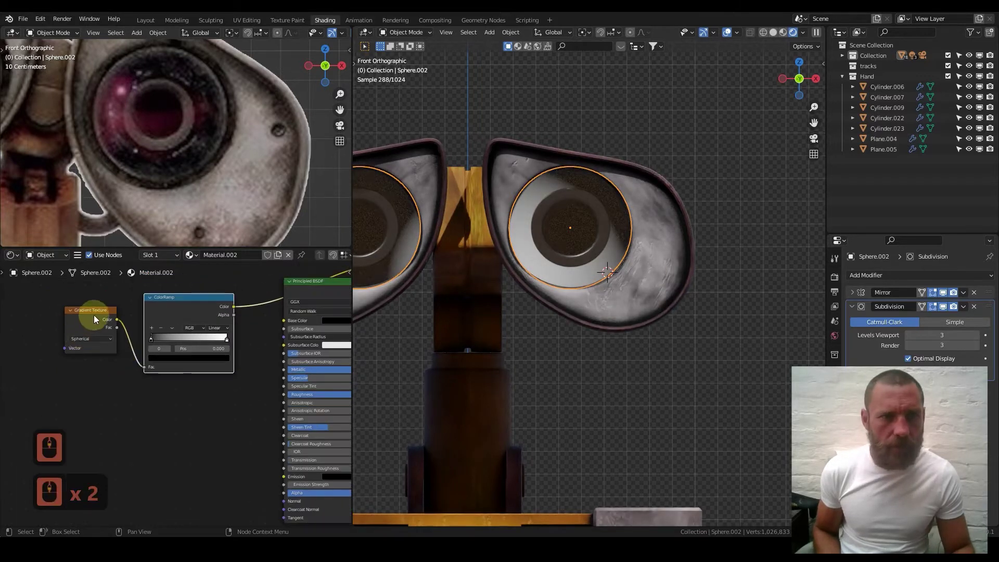
Add a Texture Coordinate node and connect its Object output to the Gradient Texture's Vector input
key("q")
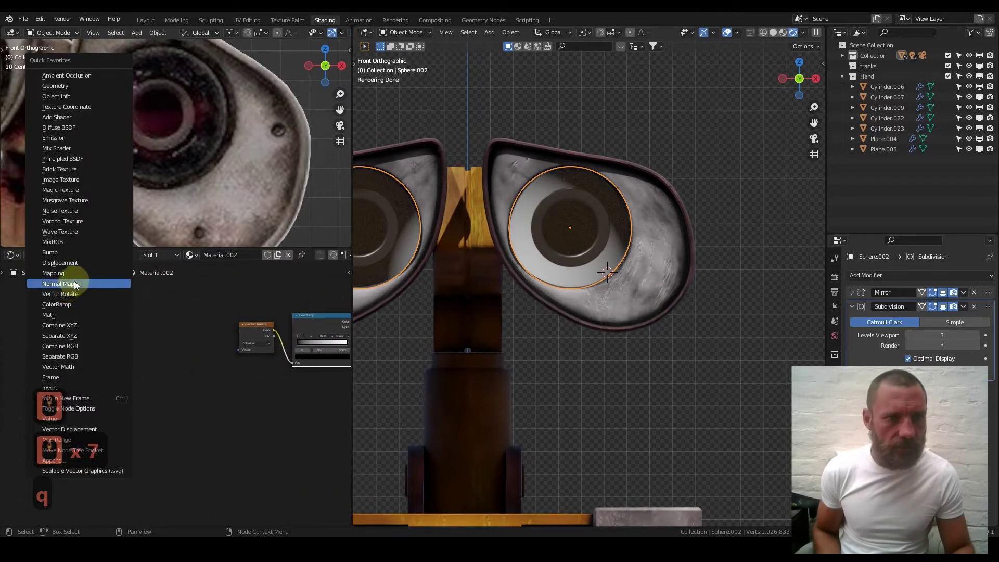
left_click(63, 107)
left_click(179, 312)
scroll(249, 301, "up", 12)
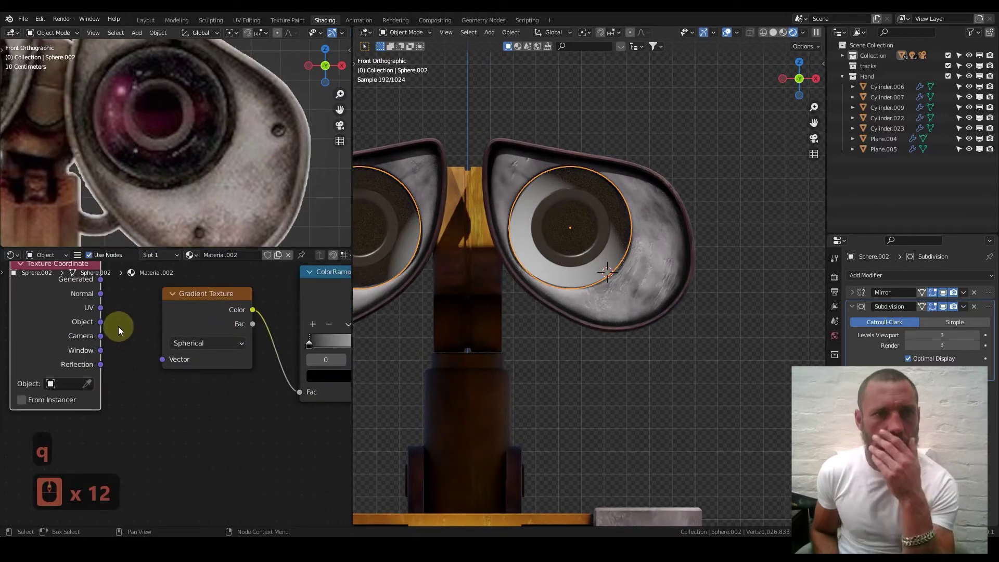
left_click_drag(101, 322, 165, 360)
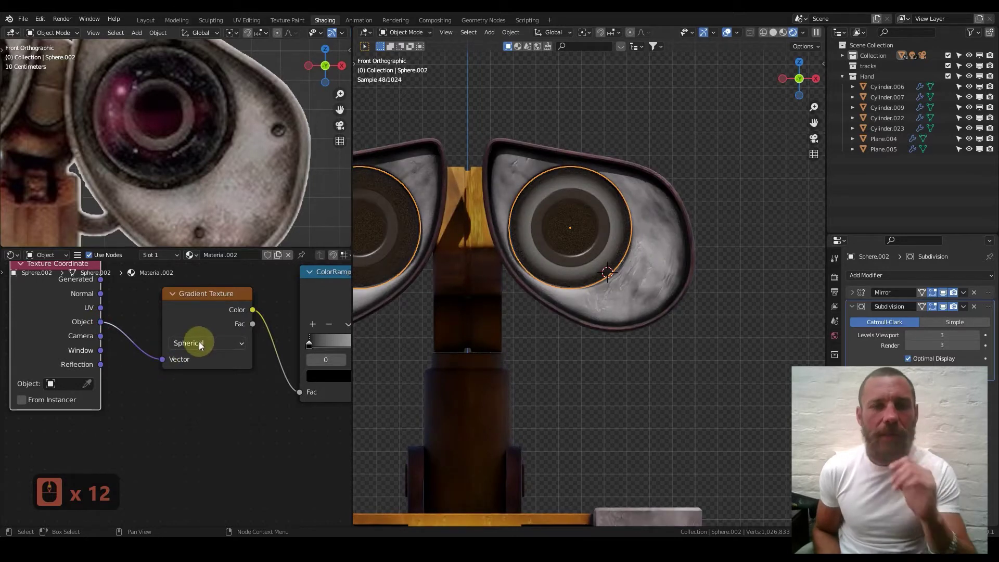
Try flipping the ColorRamp and shifting its stops, and undo the changes
middle_click_drag(199, 337, 133, 346)
scroll(131, 328, "down", 3)
scroll(211, 286, "up", 4)
middle_click_drag(257, 348, 192, 303)
left_click(193, 290)
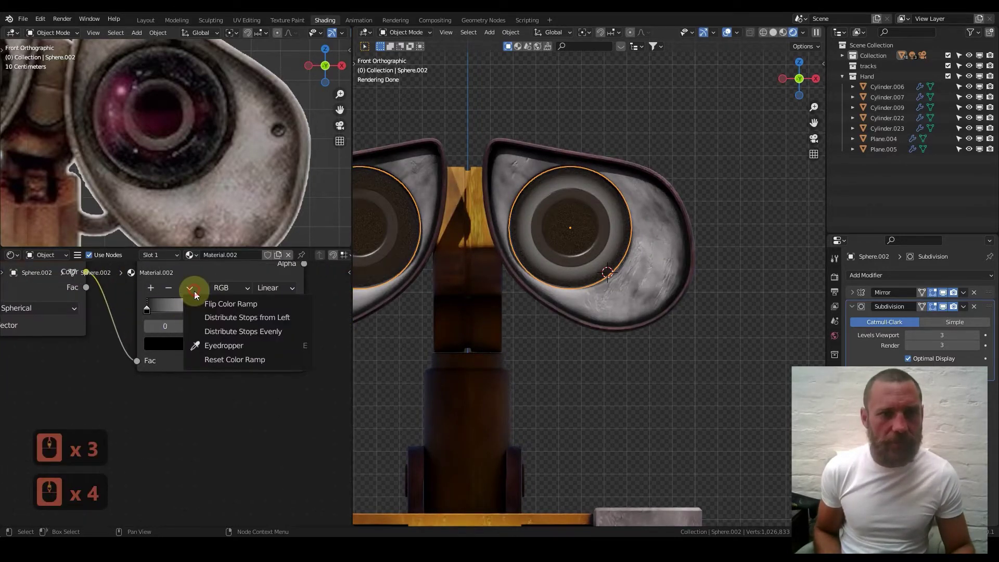
left_click(231, 304)
left_click_drag(286, 305, 320, 310)
key("ctrl+z")
key("ctrl+z")
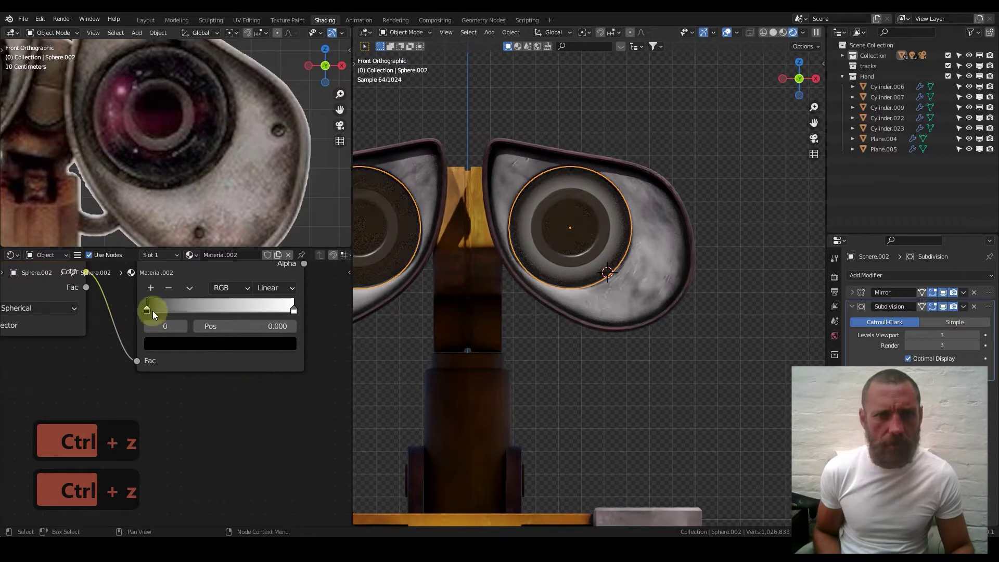
left_click_drag(169, 306, 146, 313)
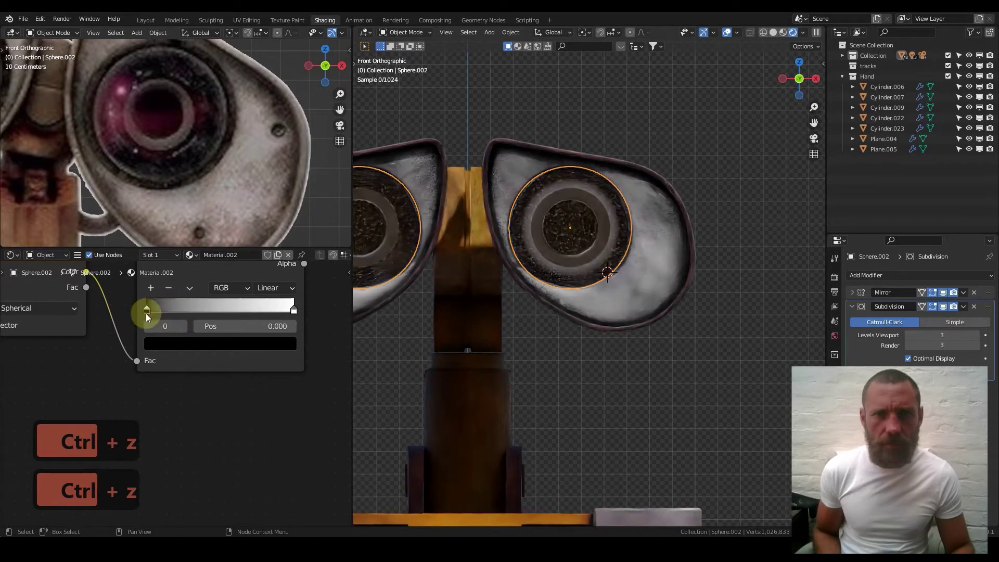
Try inverting the ColorRamp's colour output with an Invert node, and undo its connection
scroll(282, 328, "down", 6)
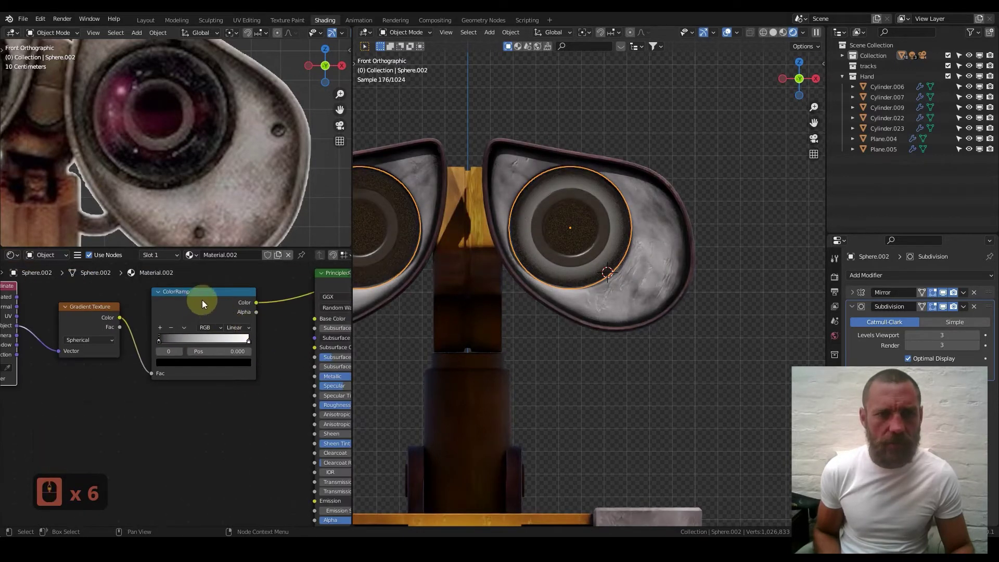
left_click_drag(202, 300, 161, 310)
key("q")
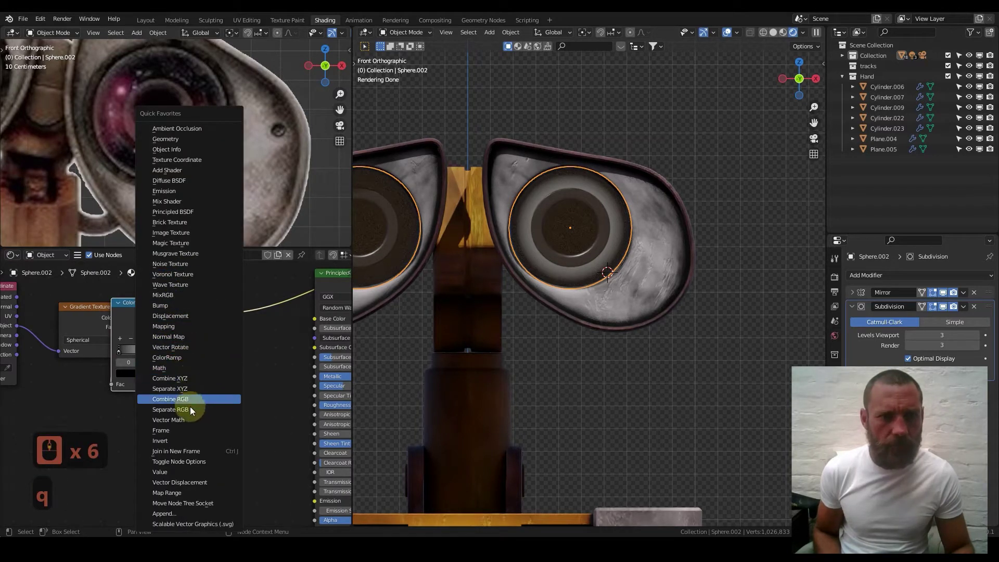
left_click(196, 440)
left_click(232, 309)
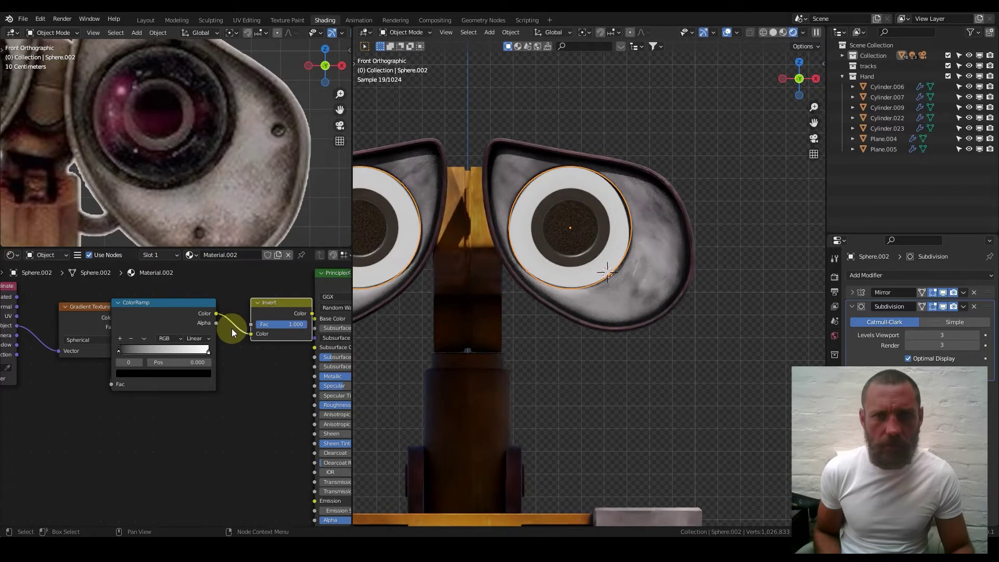
key("ctrl+z")
key("ctrl+z")
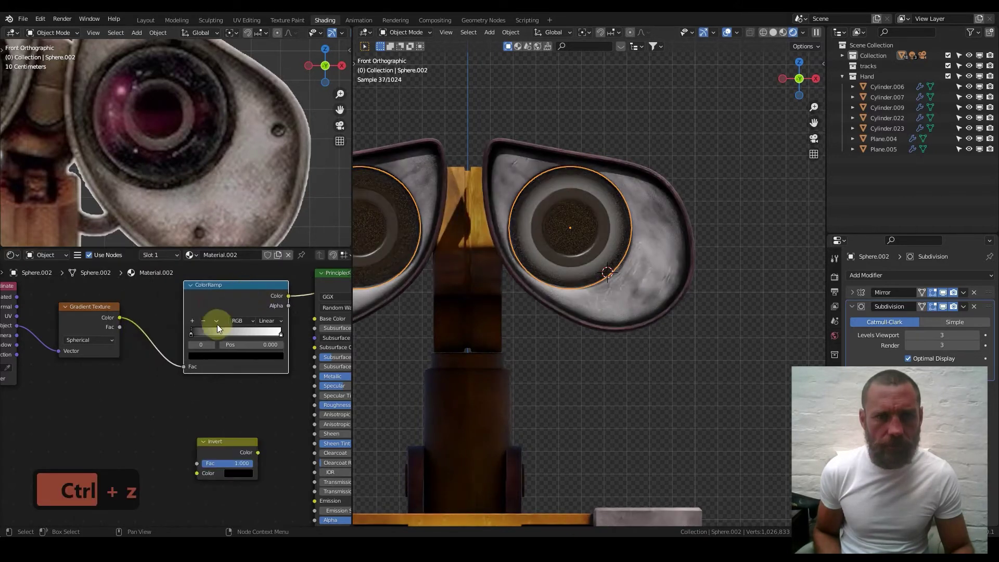
Recolour the ColorRamp's first stop light grey and its second stop black, and move the black stop to position 0.118
scroll(214, 325, "up", 5)
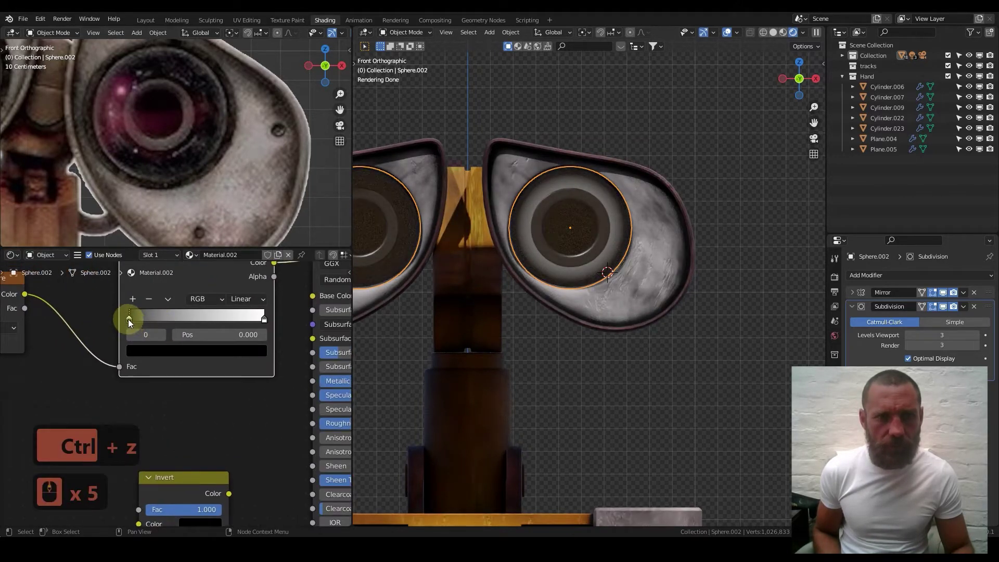
left_click(194, 351)
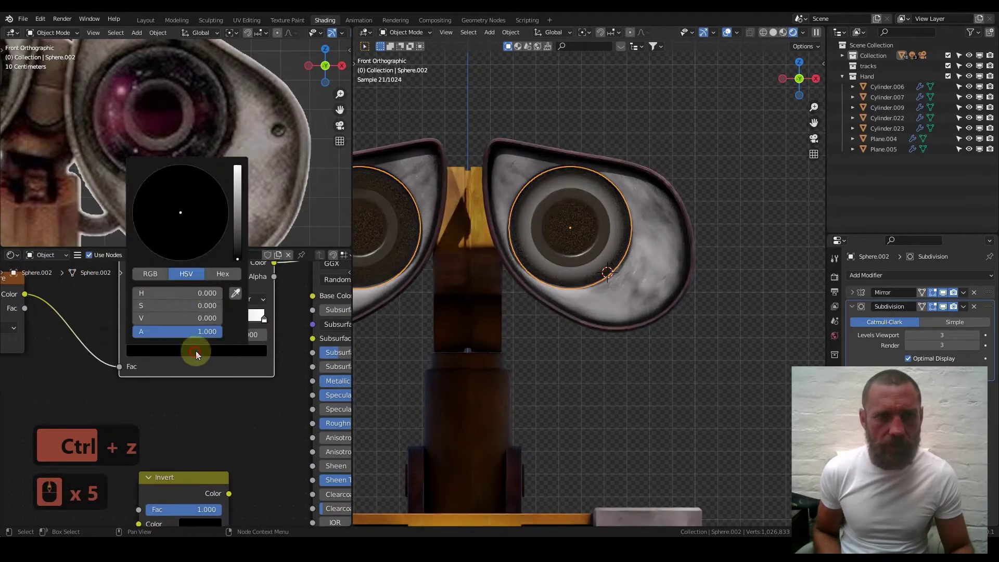
left_click(237, 195)
left_click(263, 319)
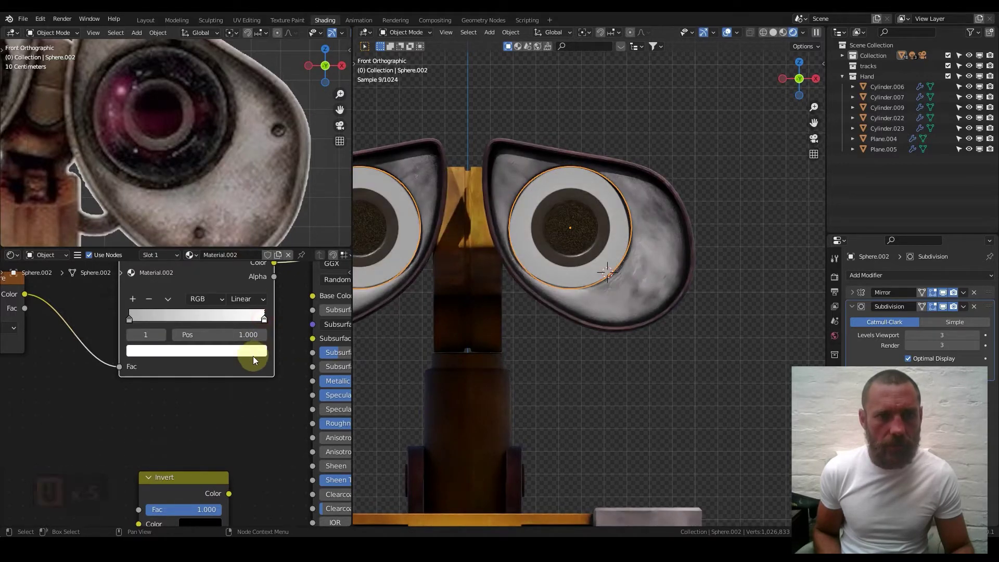
left_click(253, 352)
left_click(237, 258)
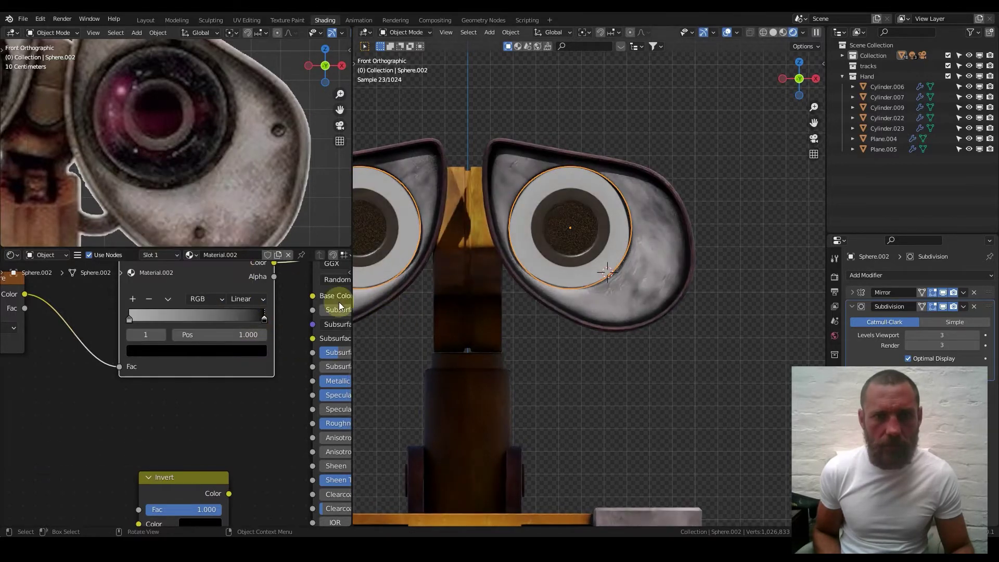
left_click_drag(264, 319, 137, 330)
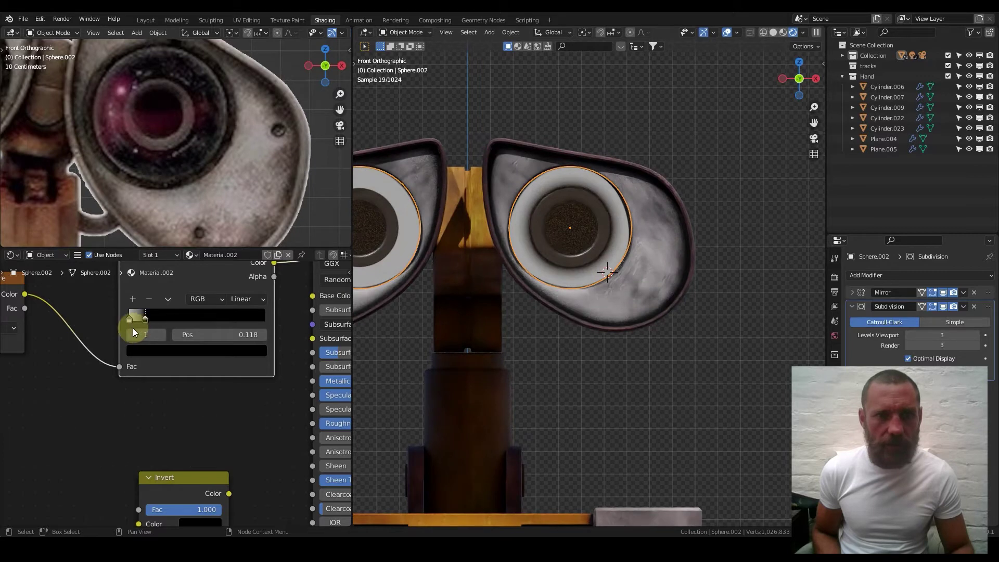
Move the Texture Coordinate node away from the Gradient Texture and insert a Mapping node on the link between them
scroll(89, 341, "down", 9)
left_click_drag(212, 323, 81, 345)
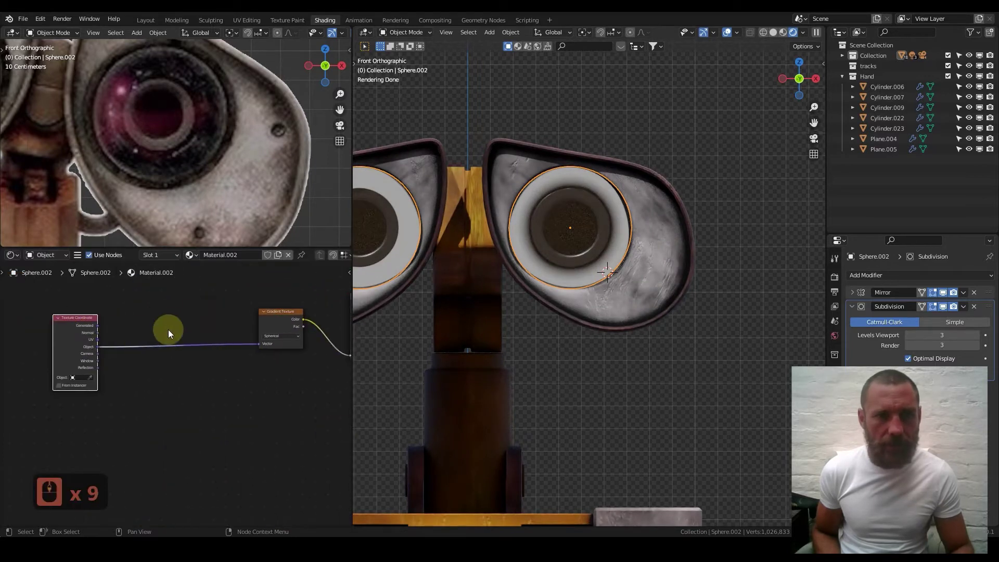
key("shift+a")
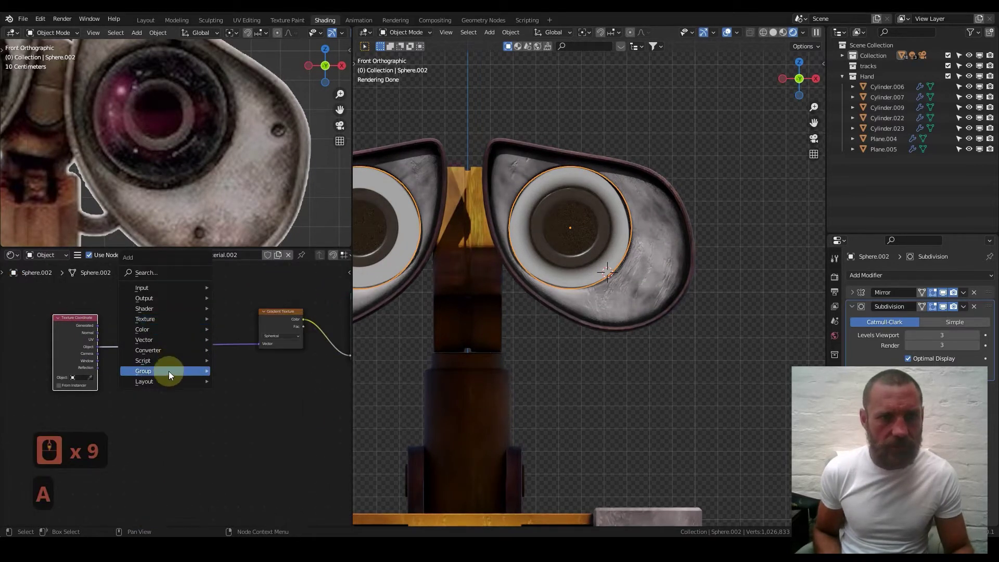
mouse_move(179, 341)
left_click(265, 358)
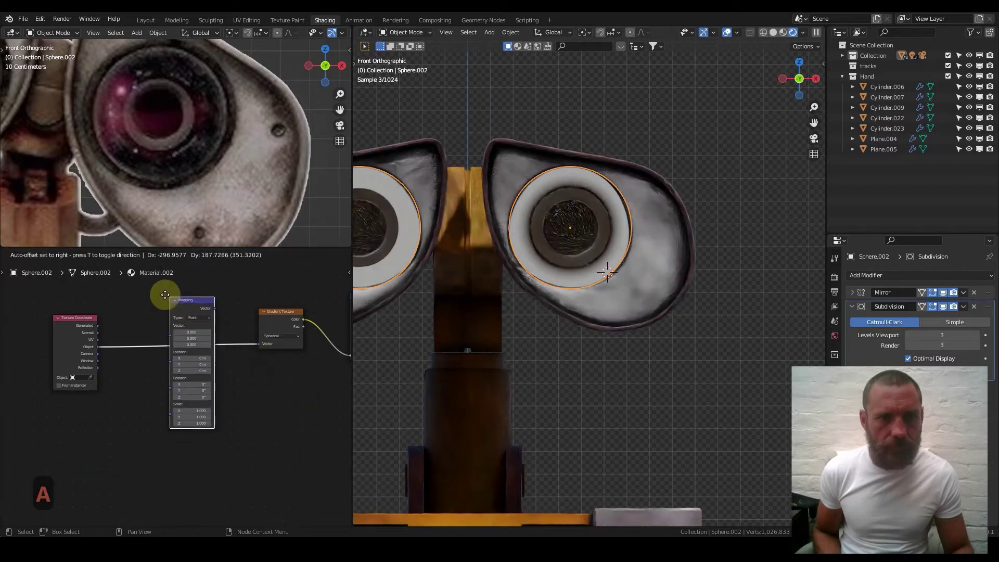
left_click(172, 292)
Set the Mapping node's X, Y and Z scale to 0.890
scroll(217, 362, "up", 9)
scroll(199, 331, "up", 6)
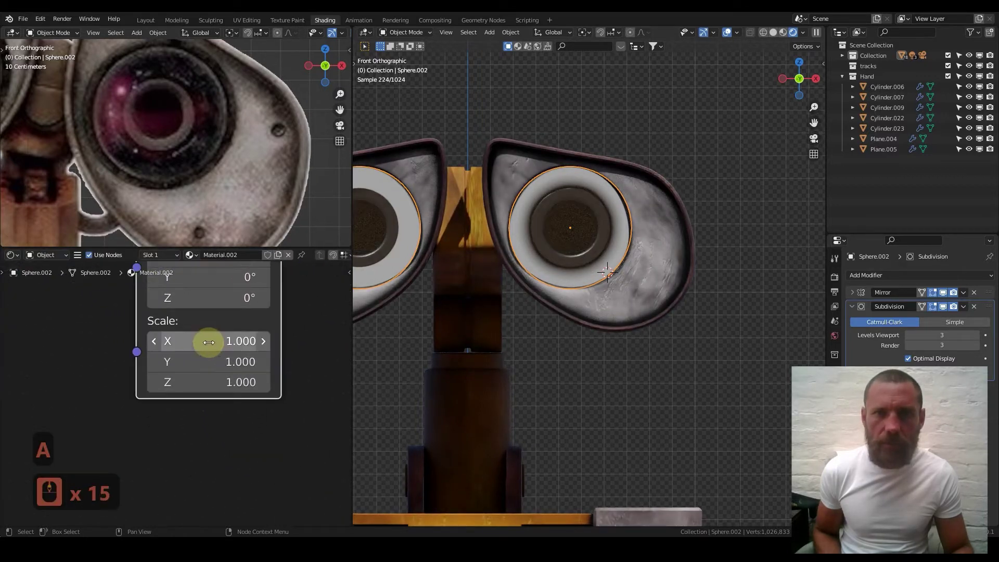
key("shift")
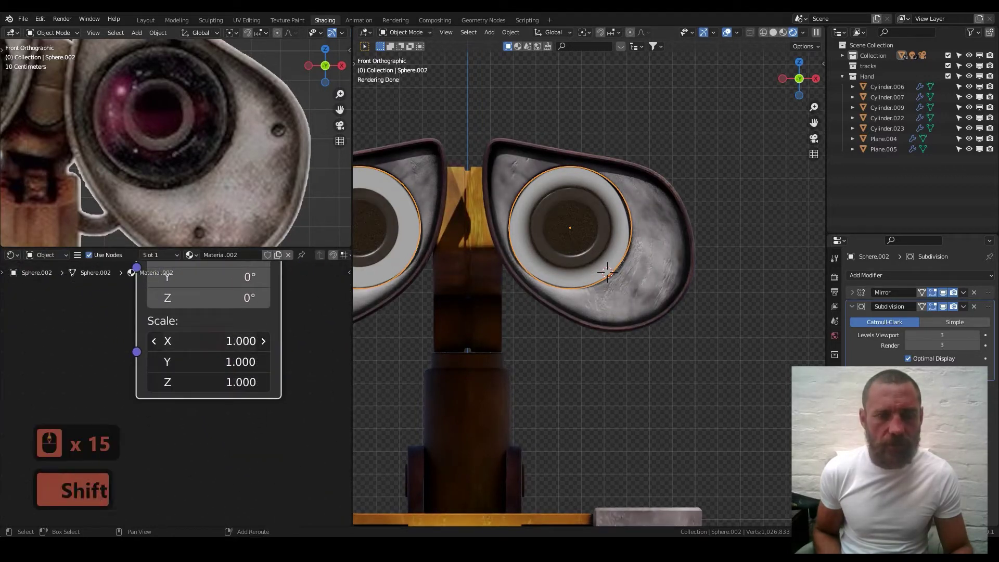
mouse_move(208, 383)
left_mouse_down("shift")
mouse_move(219, 382)
mouse_move(196, 382)
left_mouse_up("shift")
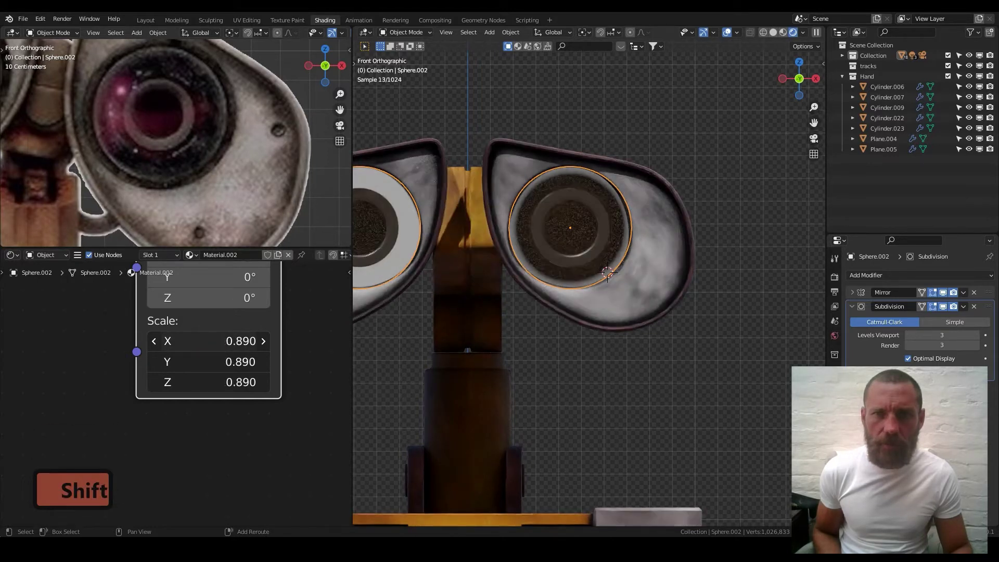
left_click_drag(208, 341, 208, 339, "shift")
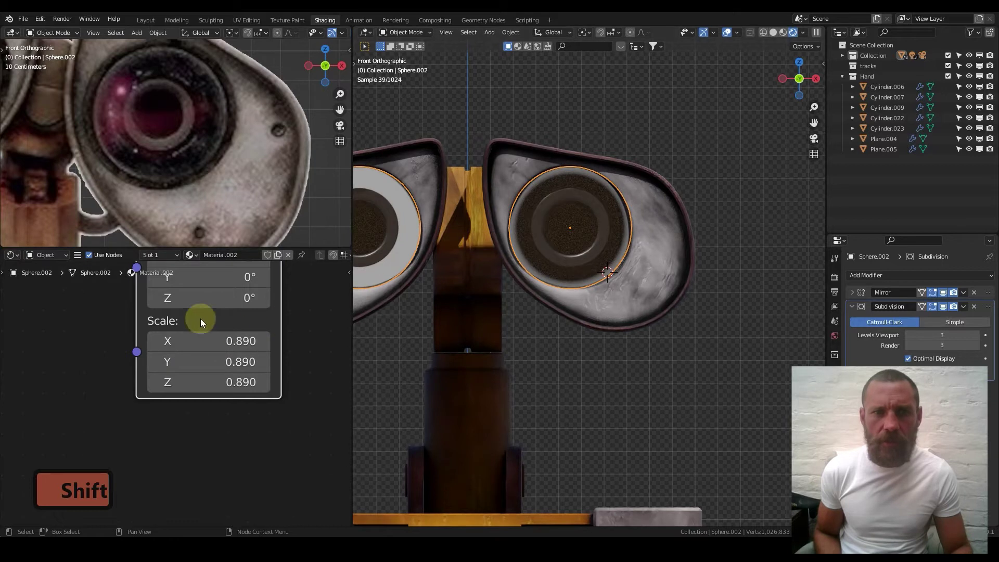
Move the Texture Coordinate and Mapping nodes farther from the Gradient Texture to make room between them
scroll(201, 318, "down", 15)
mouse_move(161, 339)
middle_mouse_down()
mouse_move(126, 375)
mouse_move(167, 345)
middle_mouse_up()
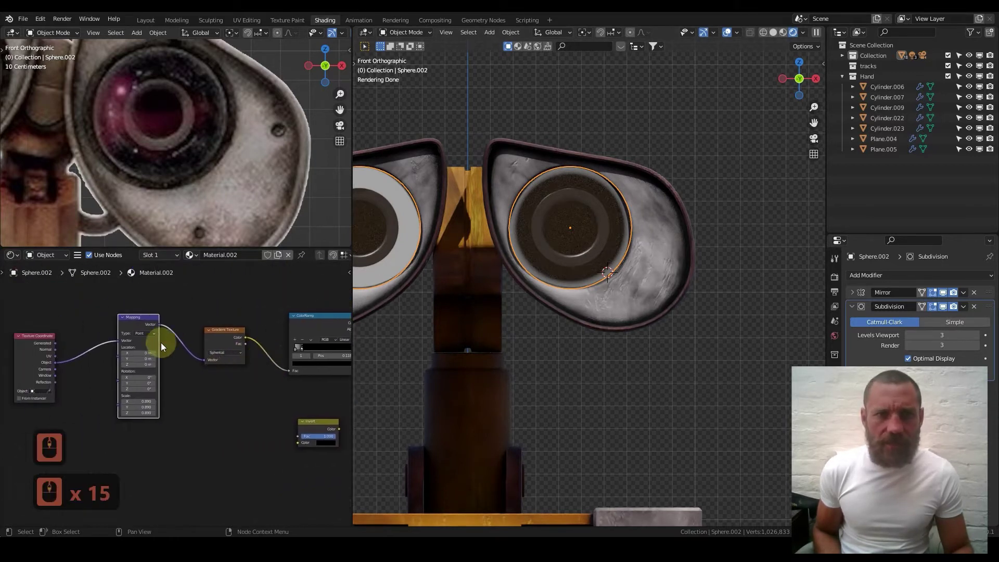
middle_click_drag(77, 316, 224, 302)
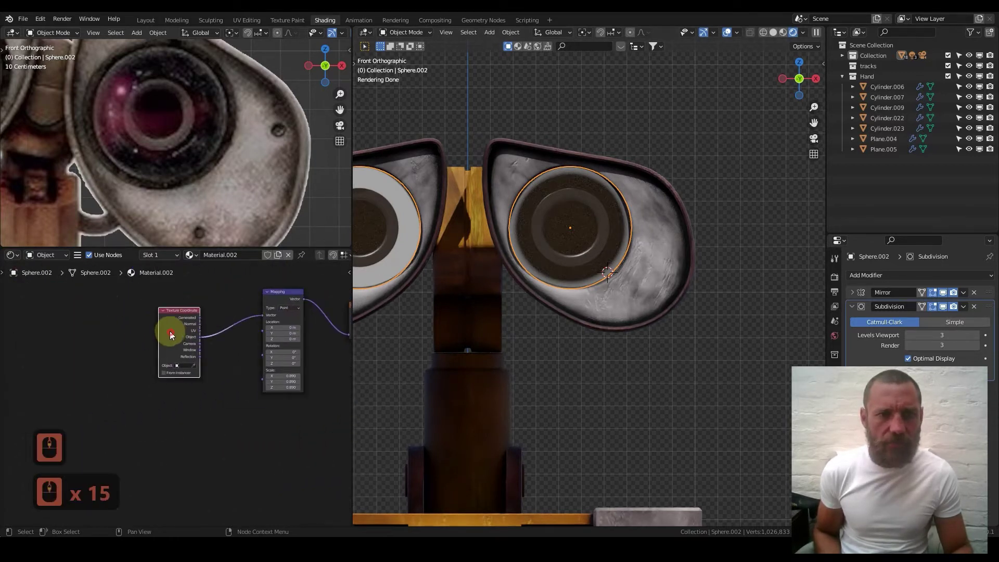
left_click_drag(171, 332, 60, 321)
left_click_drag(276, 294, 202, 320)
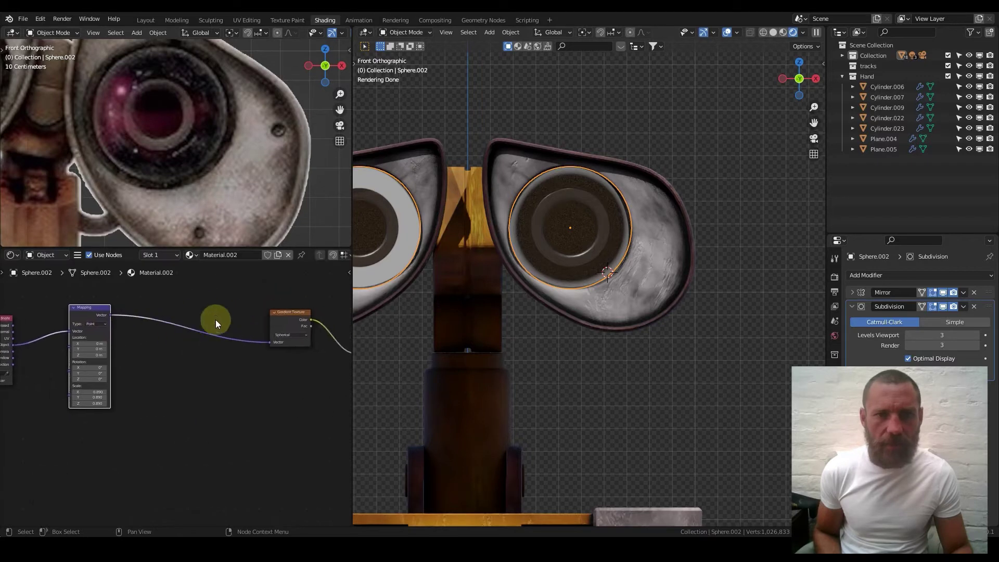
Insert a Map Range node on the link between the Mapping and Gradient Texture nodes
scroll(161, 335, "up", 5)
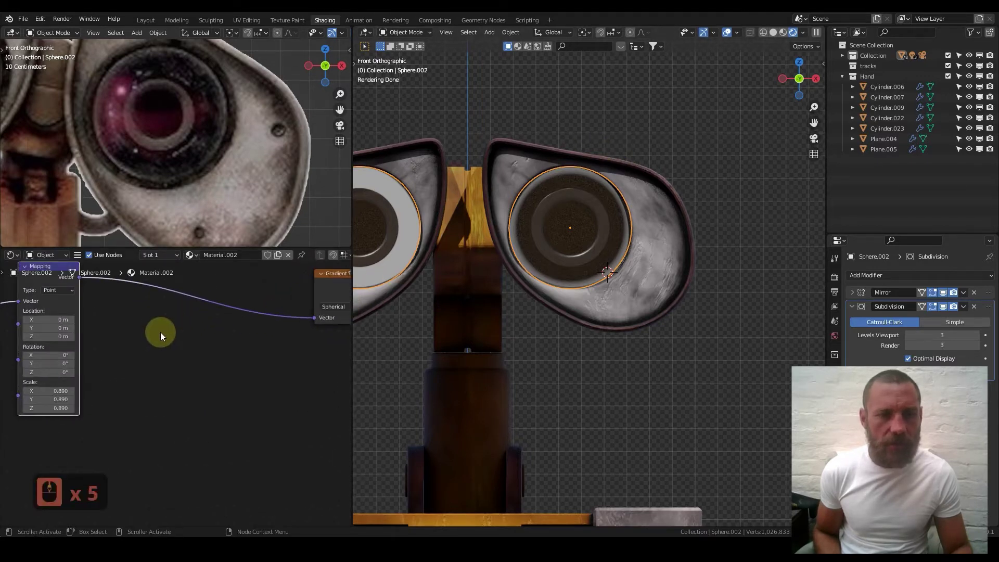
key("shift+a")
mouse_move(172, 324)
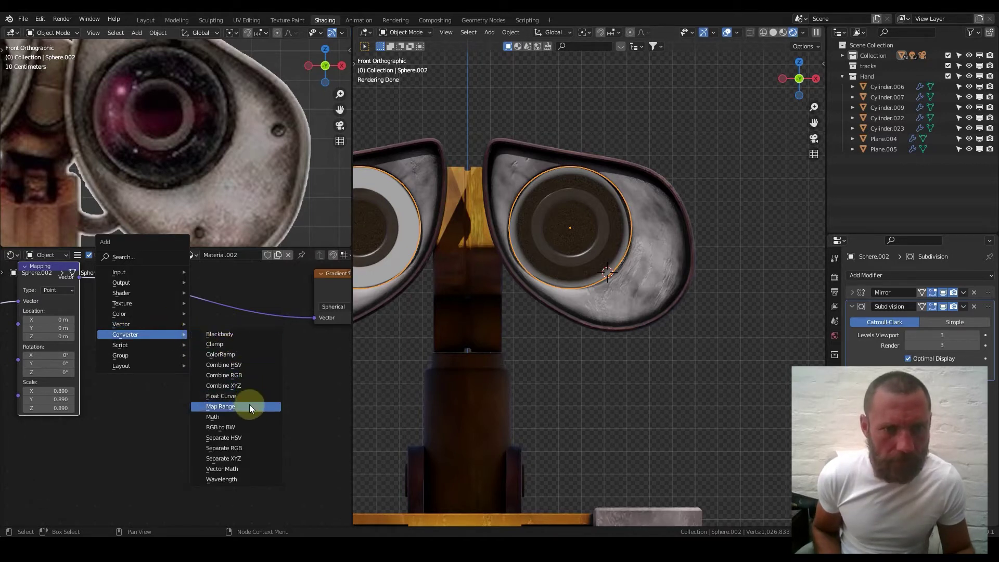
left_click(222, 407)
left_click(175, 330)
Try a From Min of about -0.620 on the Map Range node, and remove the node while keeping its link intact
scroll(175, 330, "up", 17)
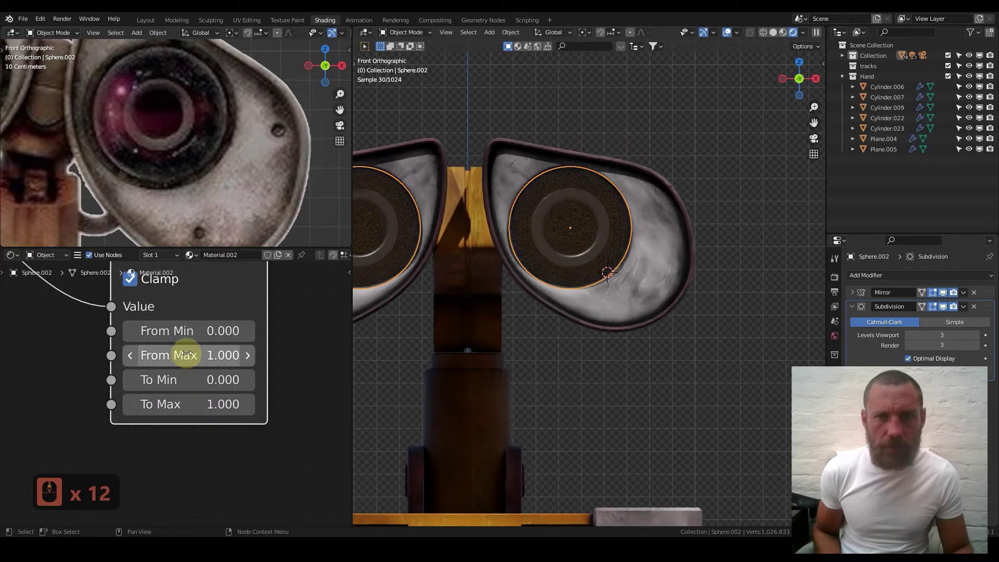
scroll(193, 338, "down", 3)
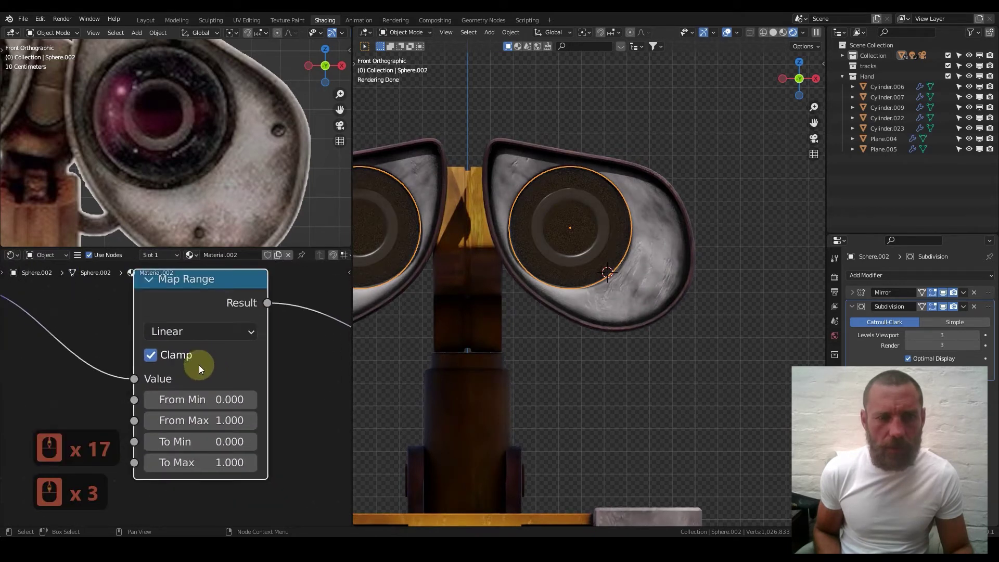
left_click(150, 356)
left_click(149, 355)
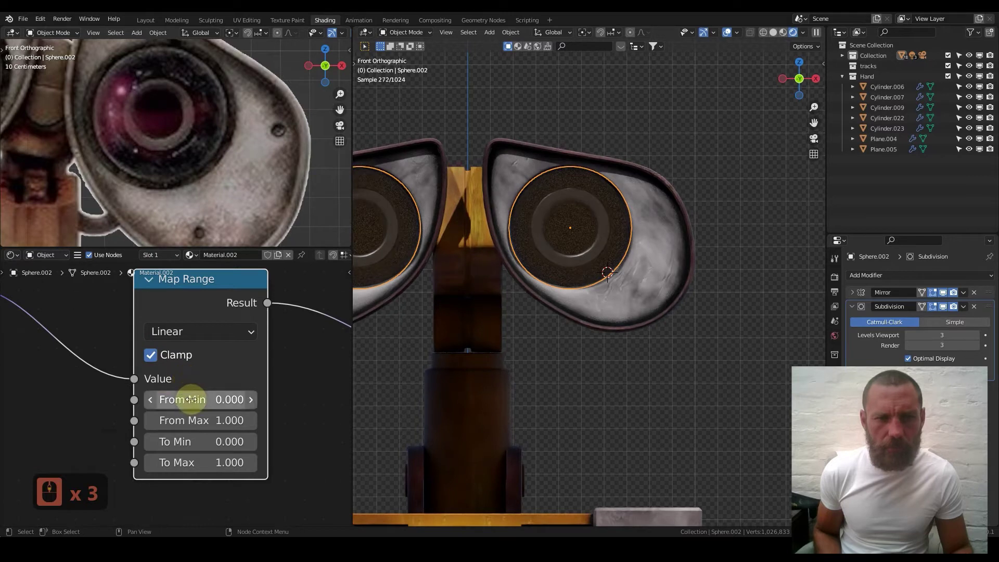
left_click_drag(189, 399, 149, 400, "shift")
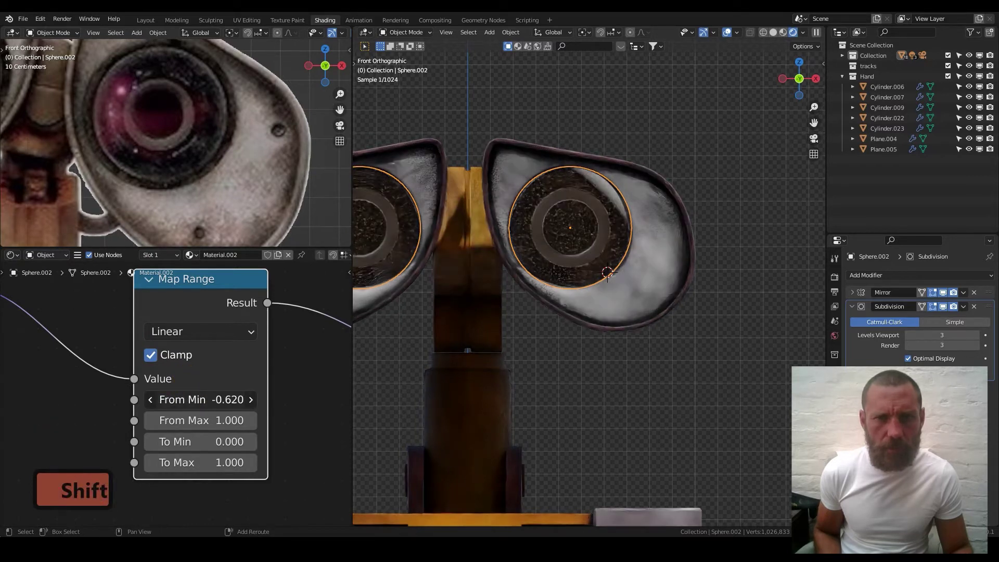
scroll(191, 317, "down", 3)
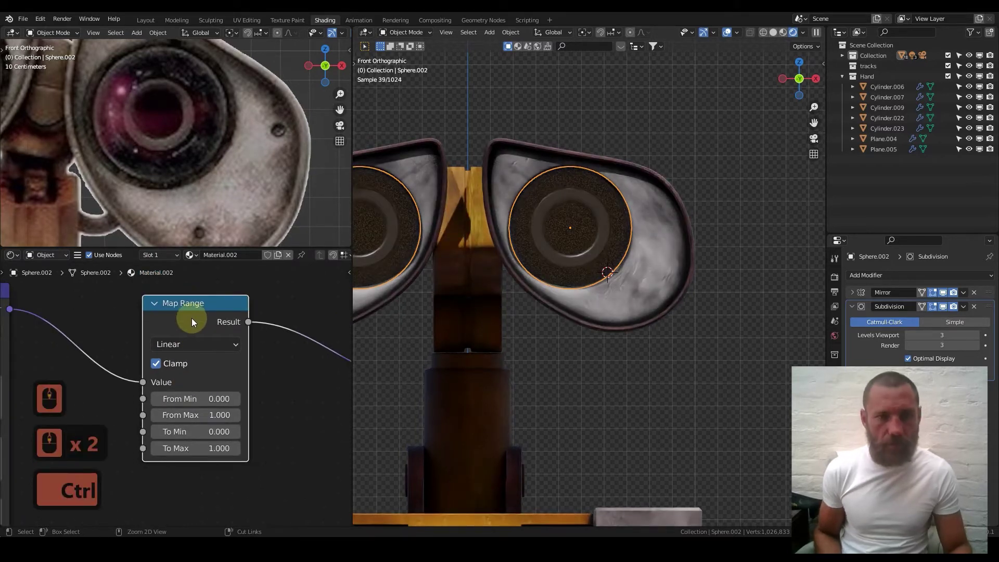
key("ctrl+x")
scroll(164, 350, "down", 11)
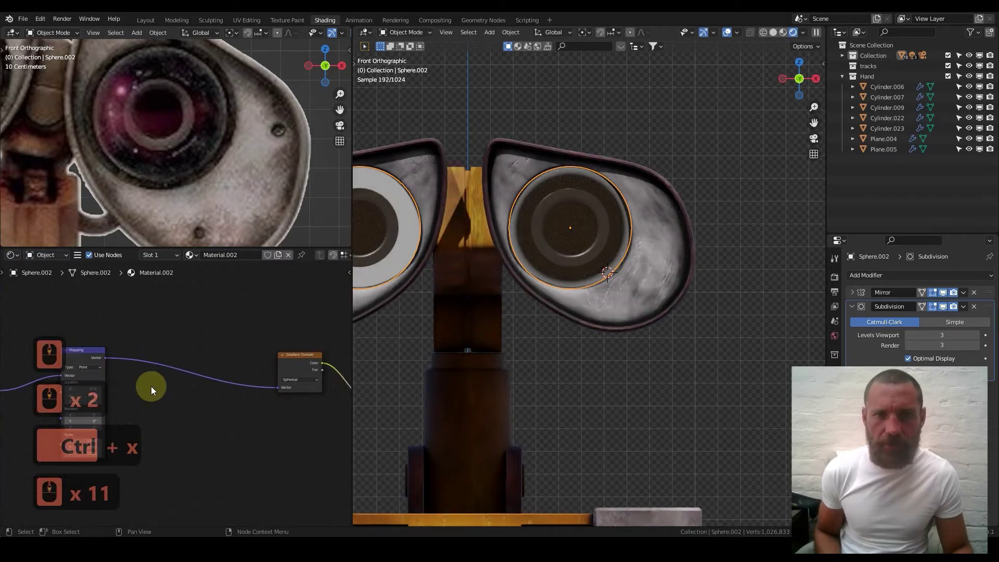
Try moving the glass lens spheres up out of the eyes
scroll(414, 339, "down", 3)
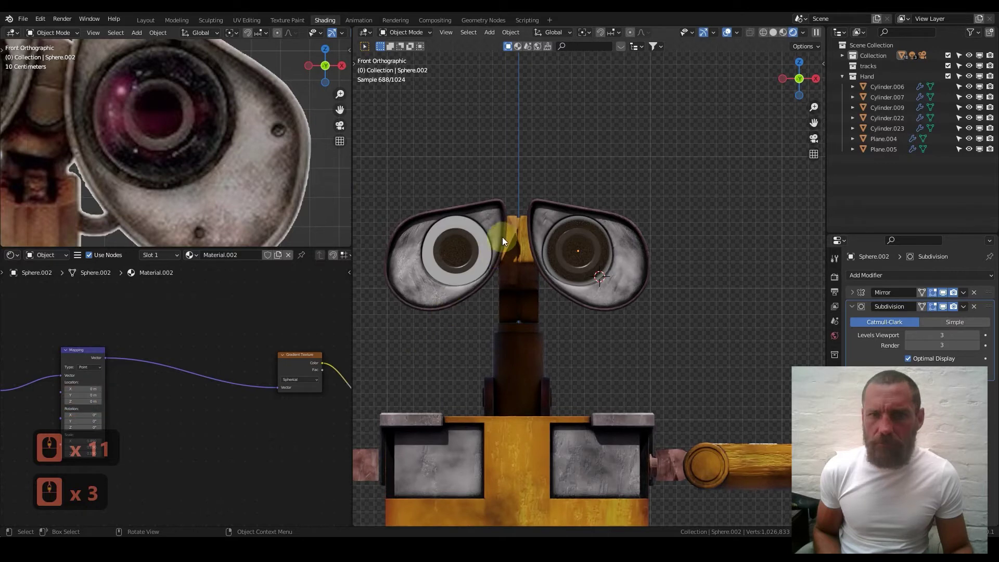
left_click(483, 248)
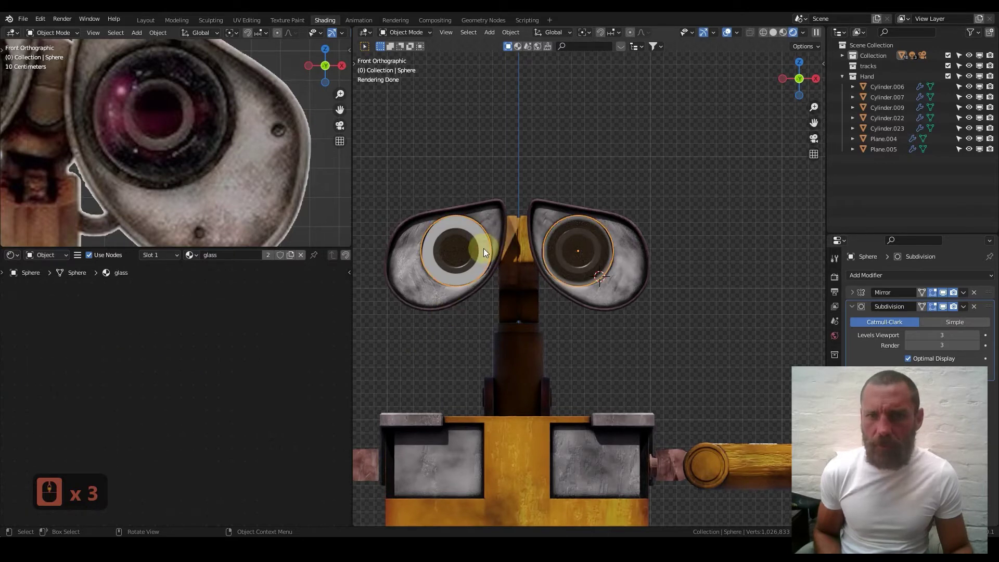
key("g")
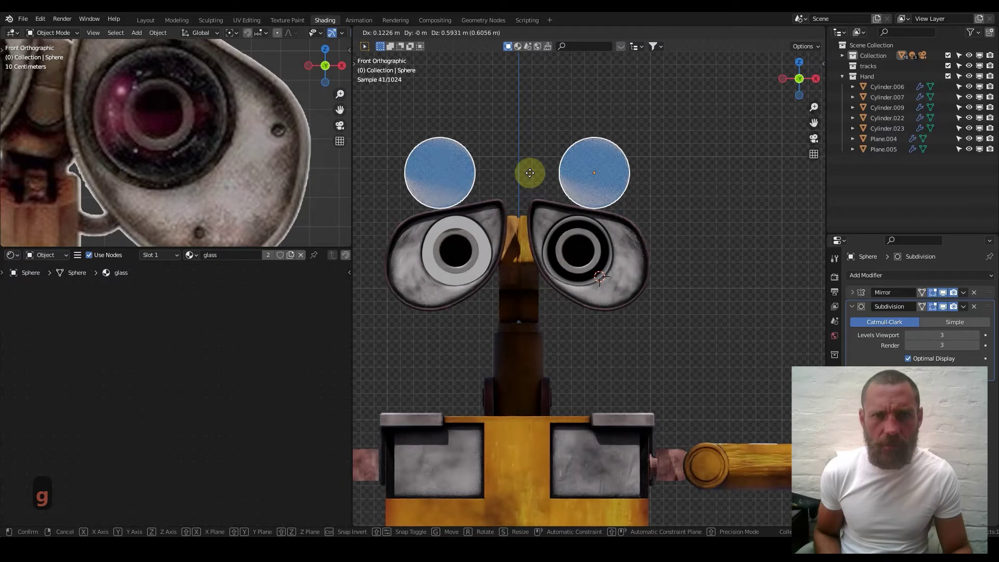
right_click(531, 177)
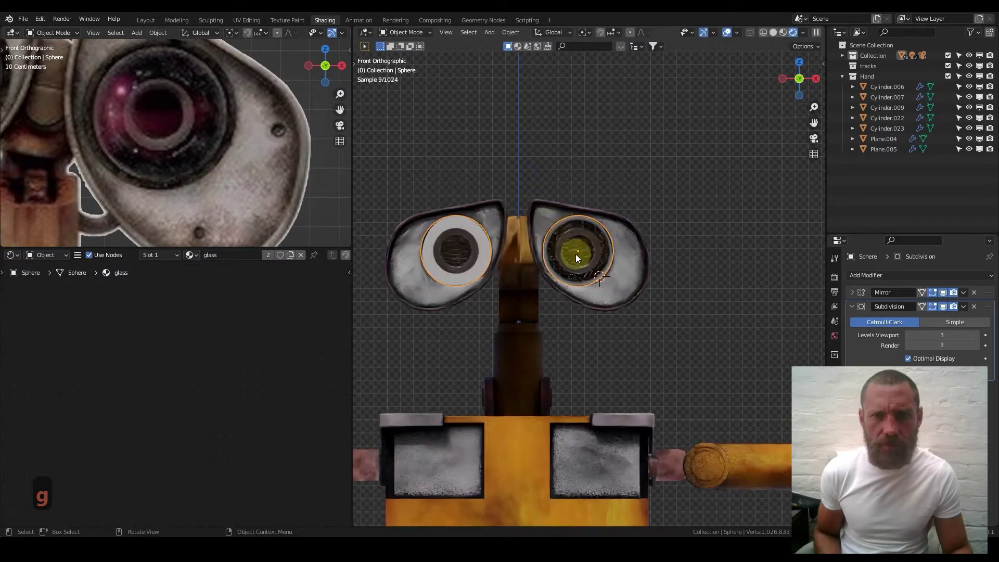
Hide the glass lens spheres and the BezierCircle rings inside the eyes
left_click(599, 236)
left_click(598, 235)
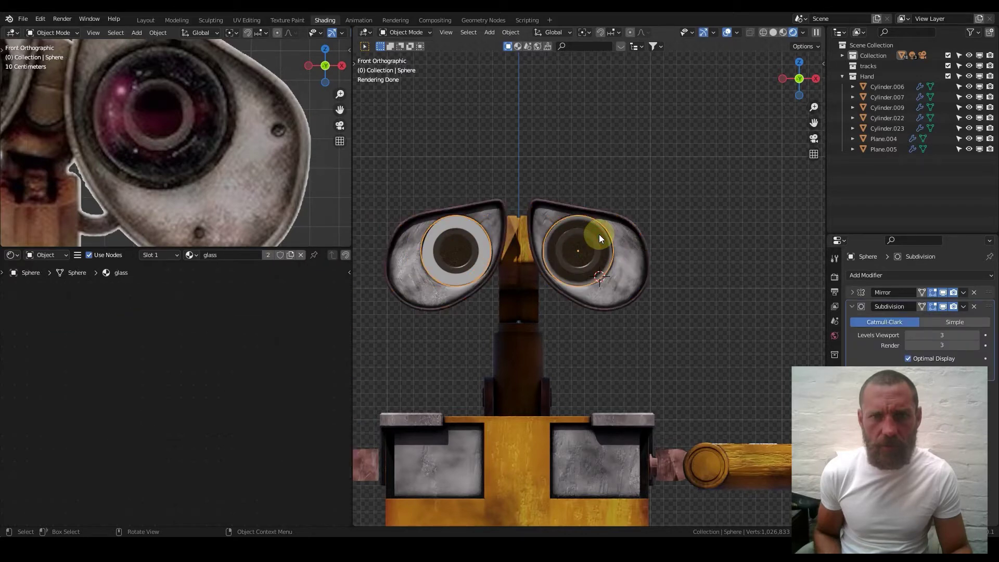
key("g")
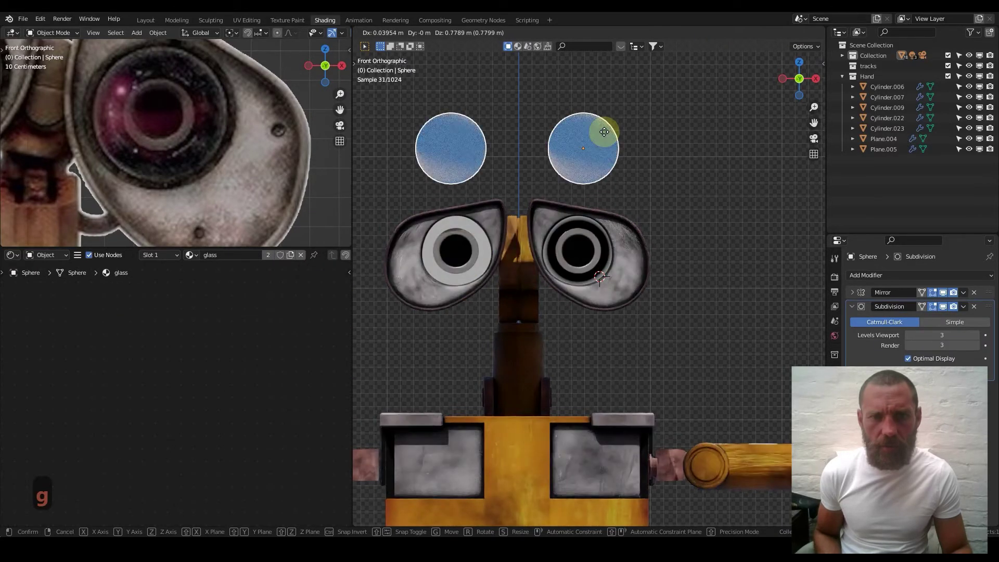
left_click(615, 220)
key("h")
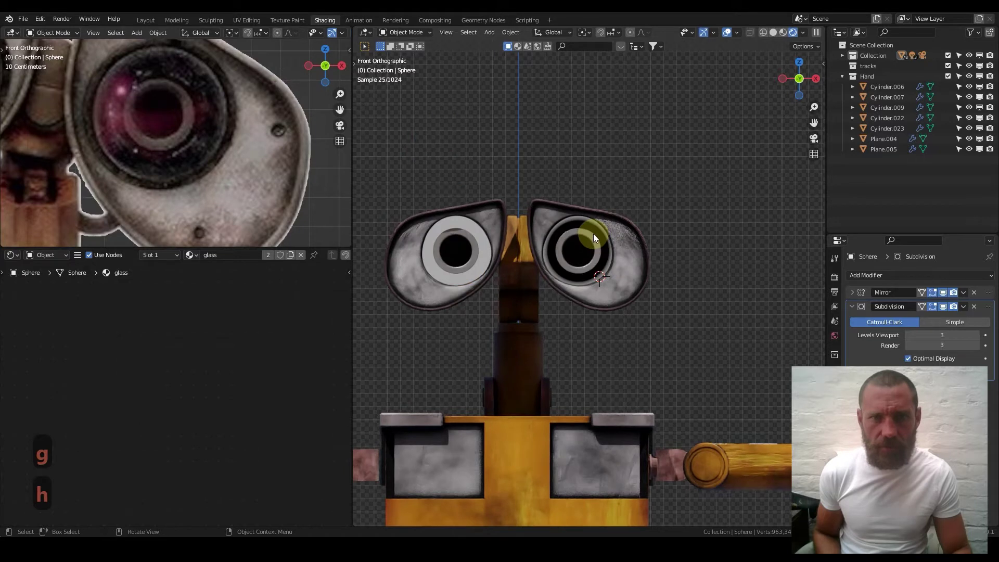
left_click(594, 233)
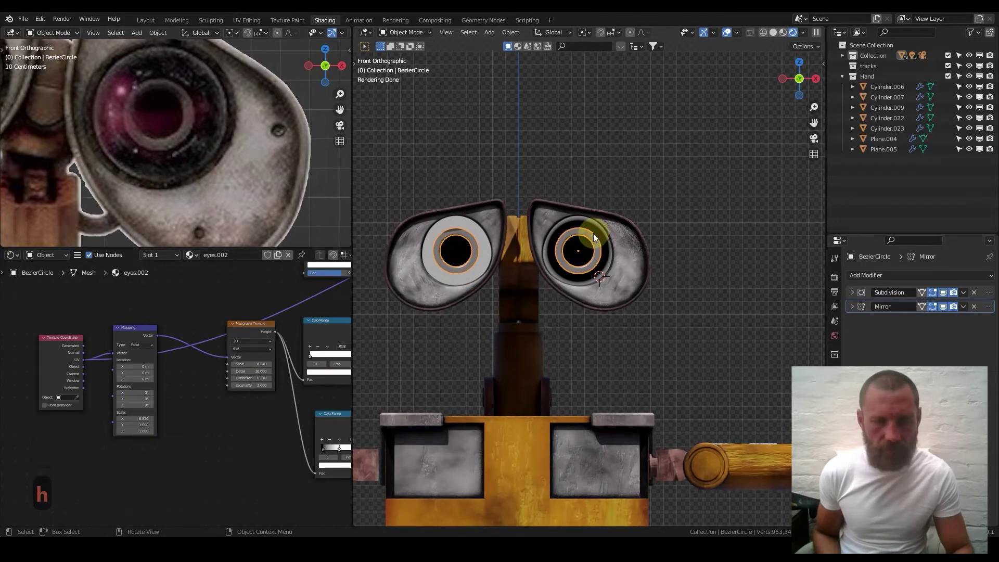
key("h")
Move the inner eye spheres straight up along Z until they sit clear above the eyes
left_click(593, 238)
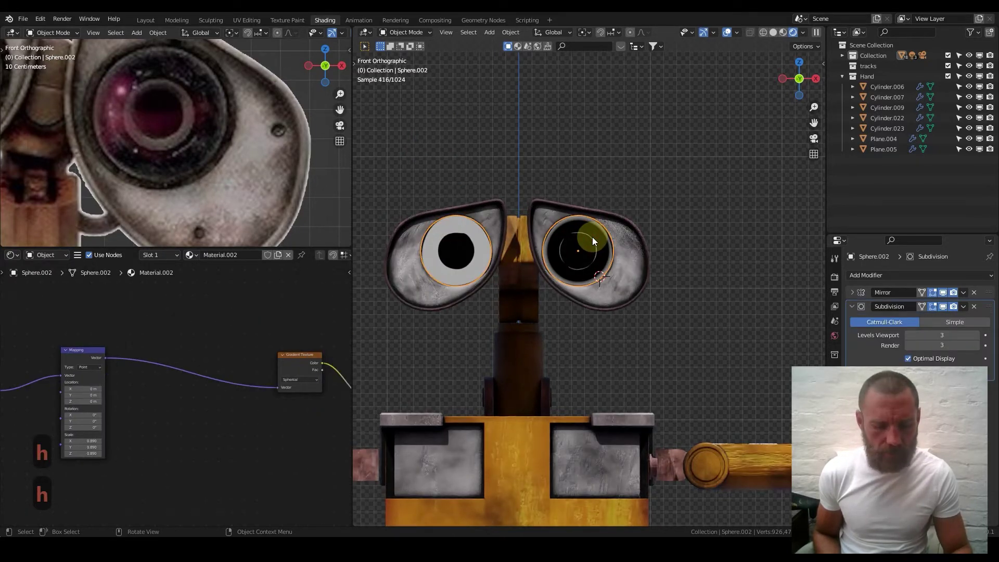
key("g")
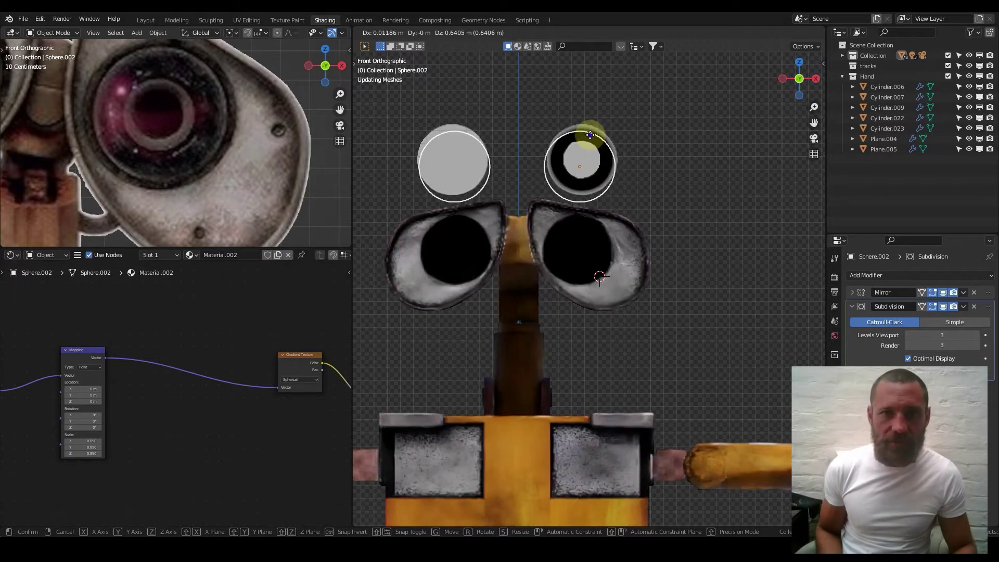
right_click(591, 147)
key("g")
key("z")
left_click(404, 236)
Try shifting the Mapping node's X location on the inner eye spheres' material
middle_click_drag(103, 397, 238, 362)
scroll(216, 371, "up", 13)
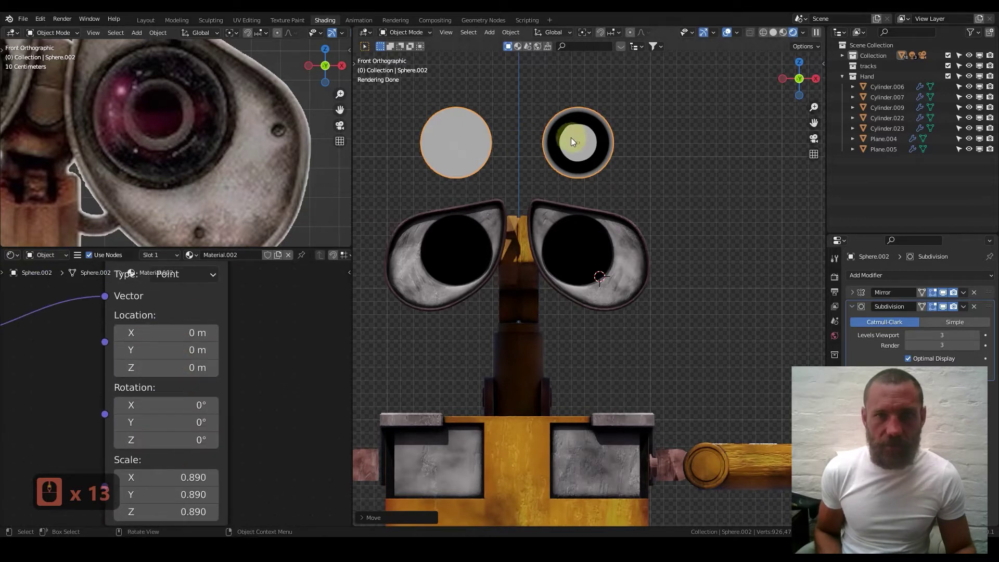
left_click_drag(163, 332, 217, 333, "shift")
right_click(161, 330)
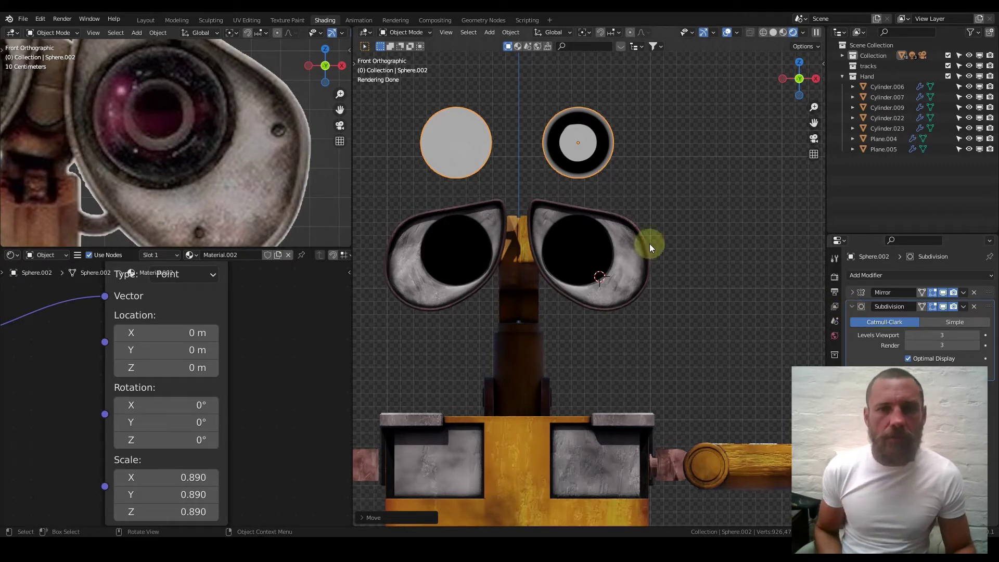
Duplicate the pair of inner eye spheres and place the copy directly above along Z
scroll(583, 182, "down", 2)
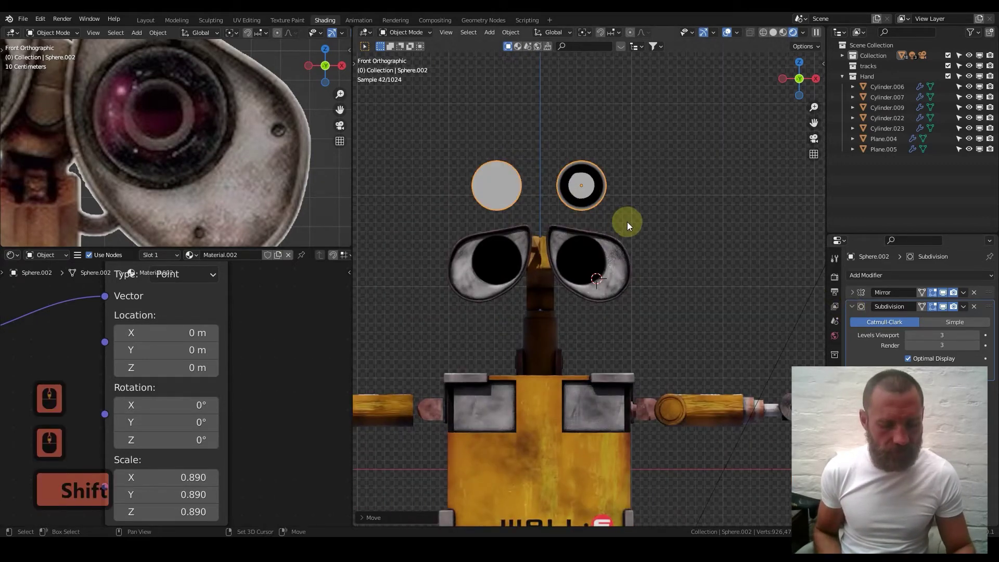
key("shift+d")
key("z")
left_click(631, 165)
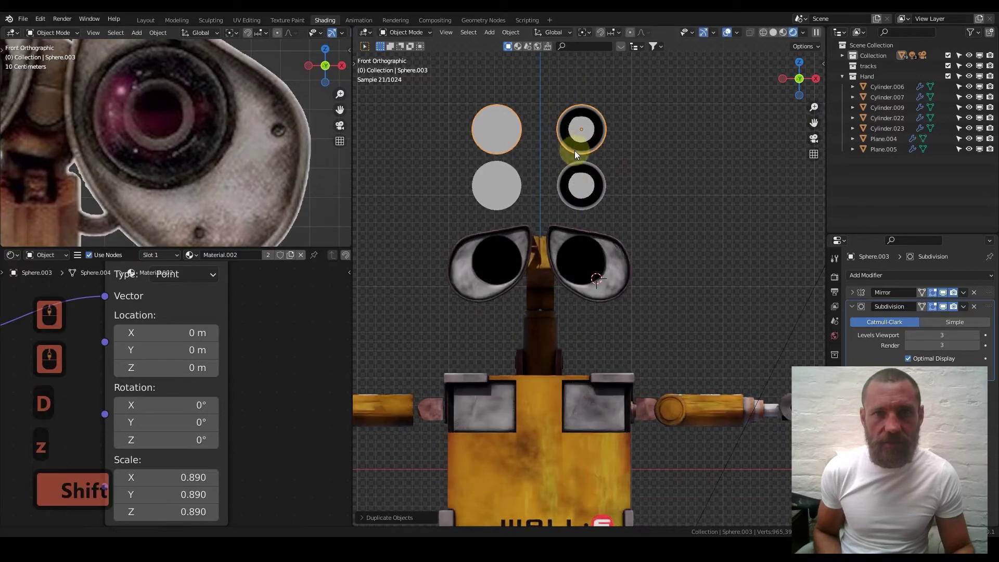
Give the duplicated spheres their own copy of the material and set its Mapping X location to 3.05 m
middle_click_drag(573, 145, 584, 190, "shift")
scroll(595, 190, "up", 1)
scroll(595, 191, "up", 3)
middle_click_drag(612, 58, 638, 139, "shift")
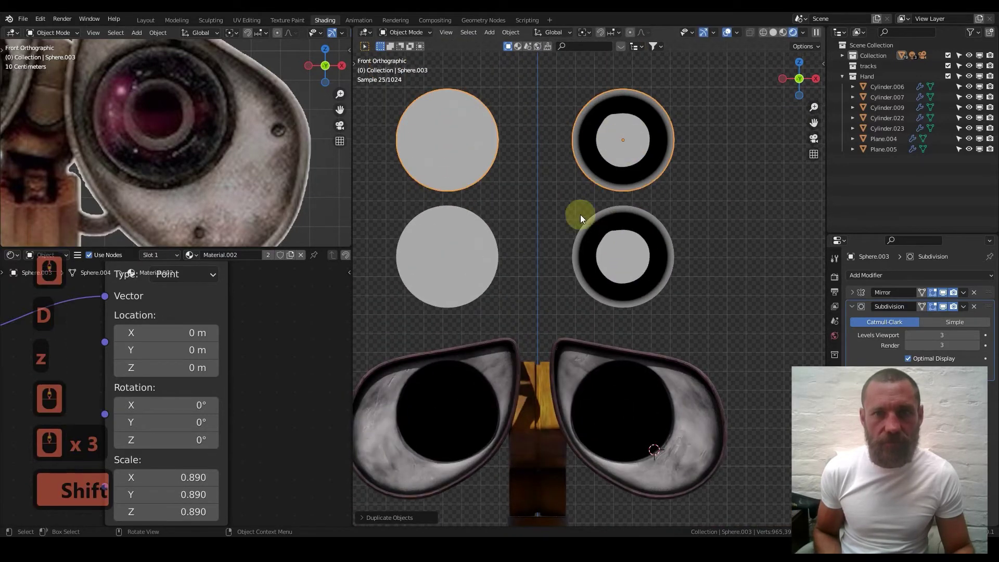
scroll(197, 360, "down", 5)
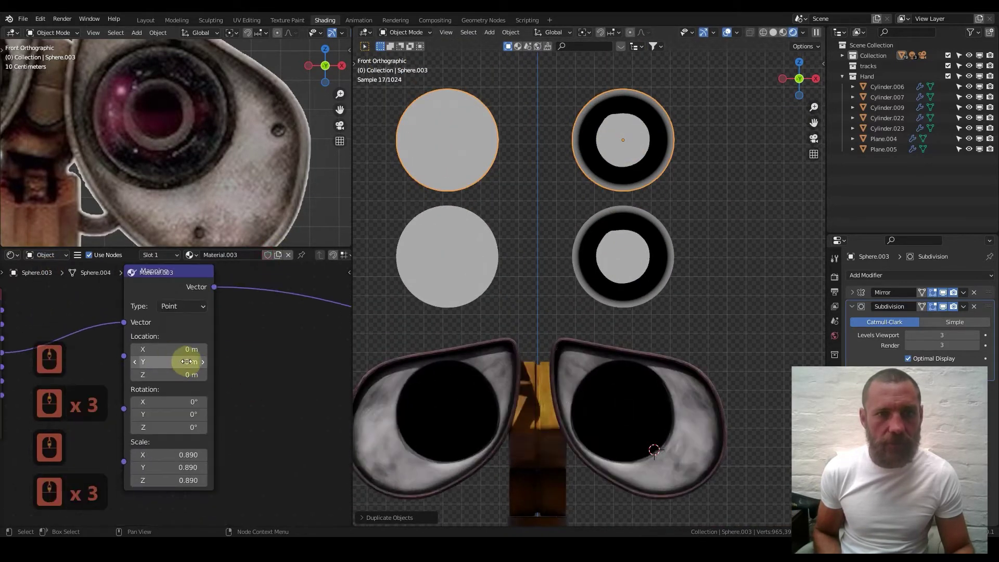
scroll(174, 354, "up", 4)
mouse_move(190, 337)
left_mouse_down("shift")
mouse_move(259, 336)
mouse_move(191, 336)
left_mouse_up("shift")
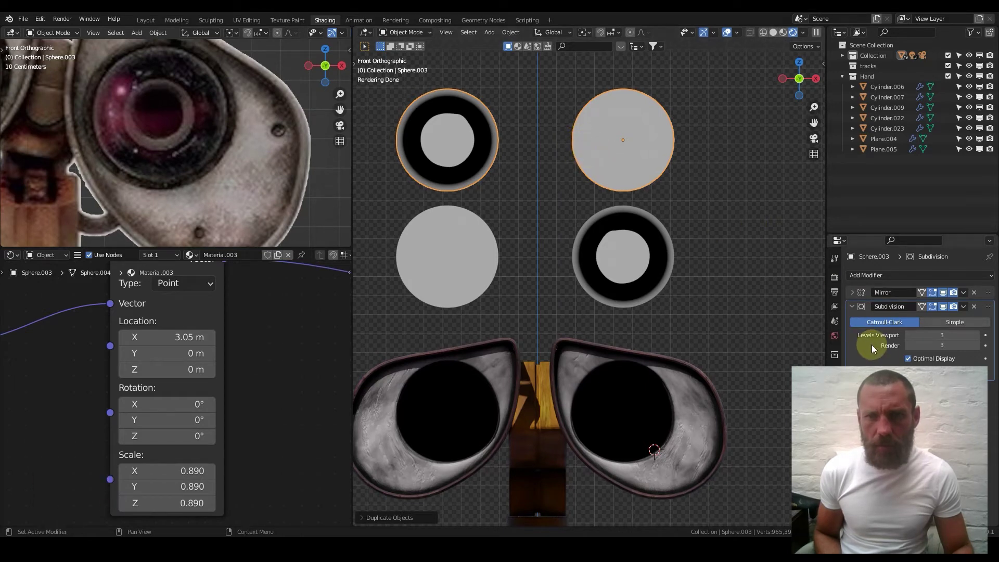
Apply the duplicate's Mirror modifier and open its mesh for vertex editing in Solid shading with X-ray on
key("ctrl+a")
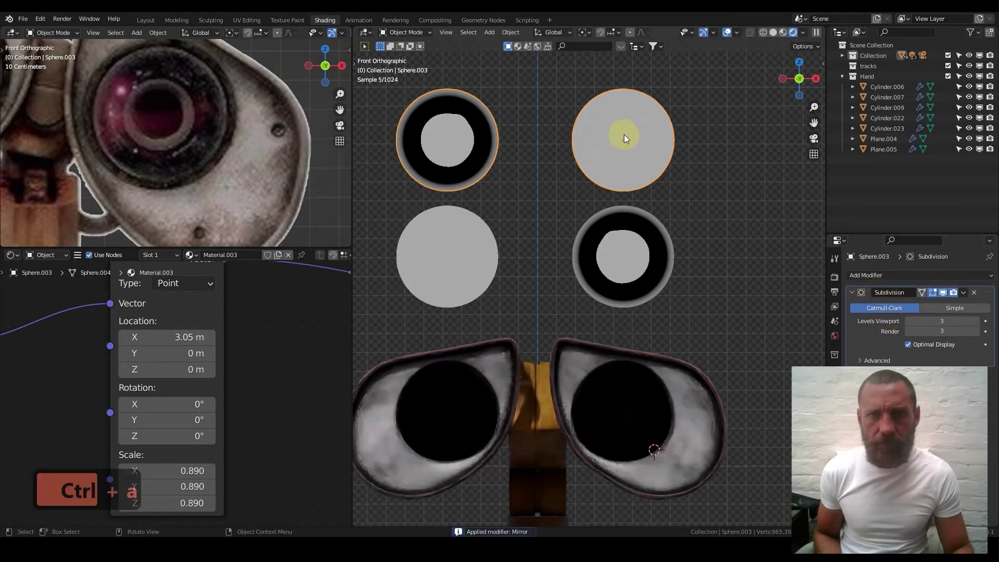
left_click(763, 33)
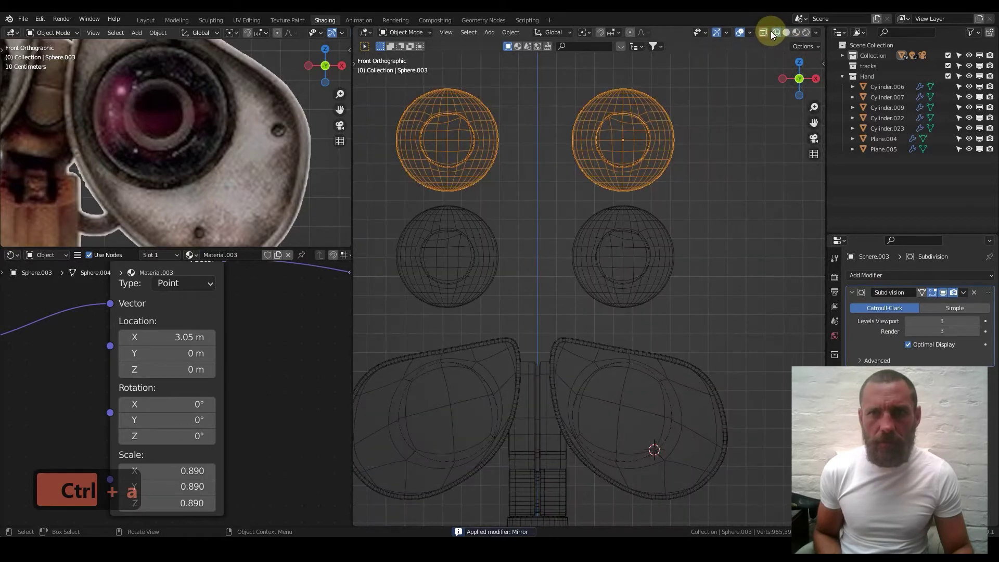
left_click(785, 32)
left_click(763, 33)
key("Tab")
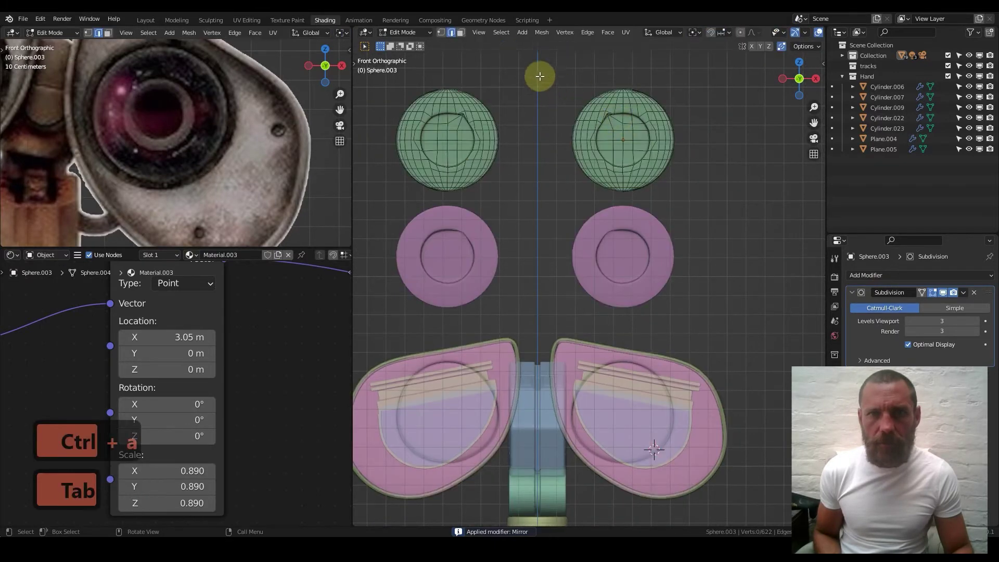
left_click(441, 32)
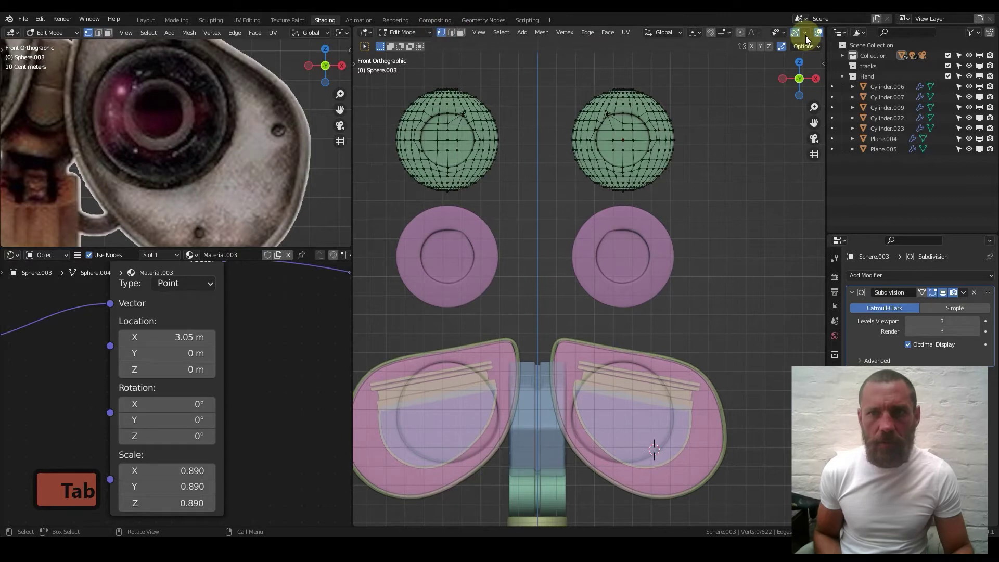
Try box-selecting the duplicate's sphere on the positive X side with X-ray turned off
key("z")
left_click(617, 264)
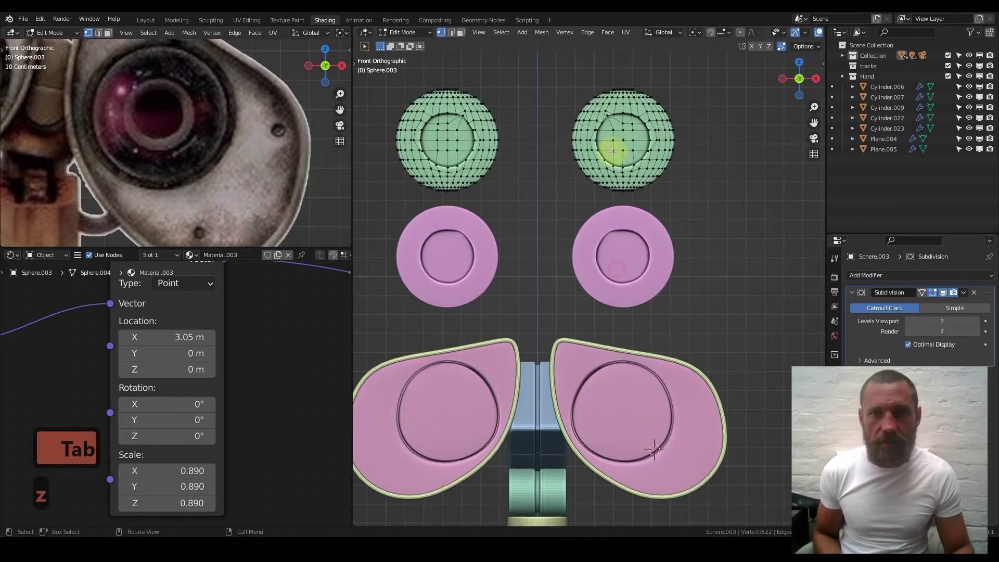
left_click_drag(549, 71, 725, 198)
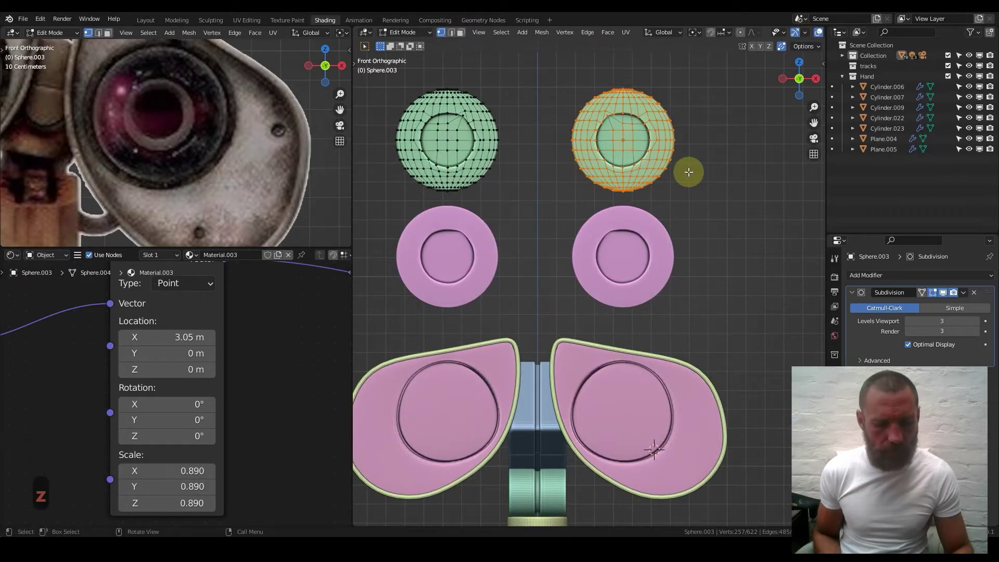
key("z")
left_click(684, 232)
Delete all vertices of the duplicate's sphere on the positive X side and return to Object Mode
left_click_drag(557, 65, 721, 194)
key("x")
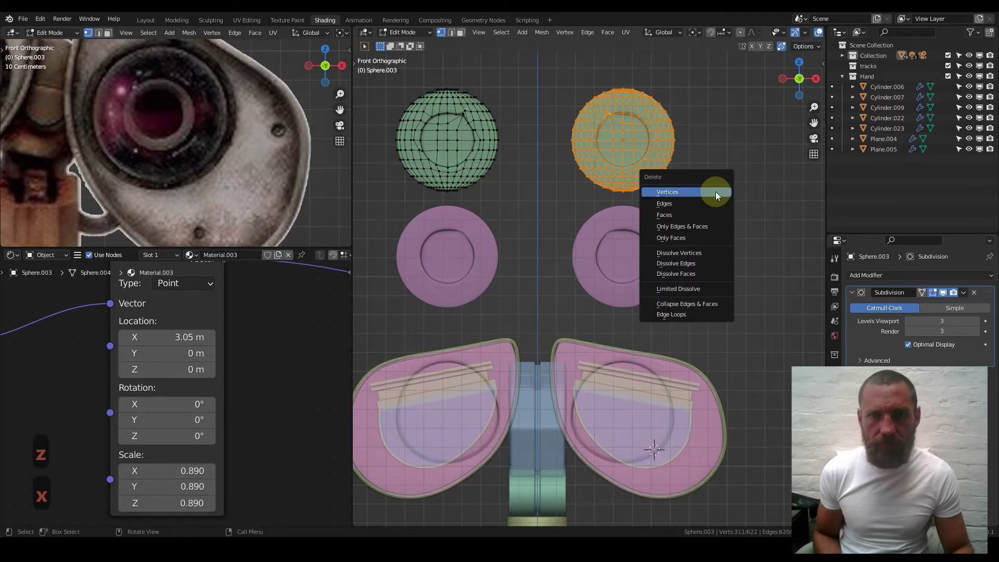
mouse_move(653, 117)
middle_mouse_down()
mouse_move(657, 125)
mouse_move(646, 112)
mouse_move(650, 129)
middle_mouse_up()
key("x")
left_click(651, 130)
key("Tab")
key("1")
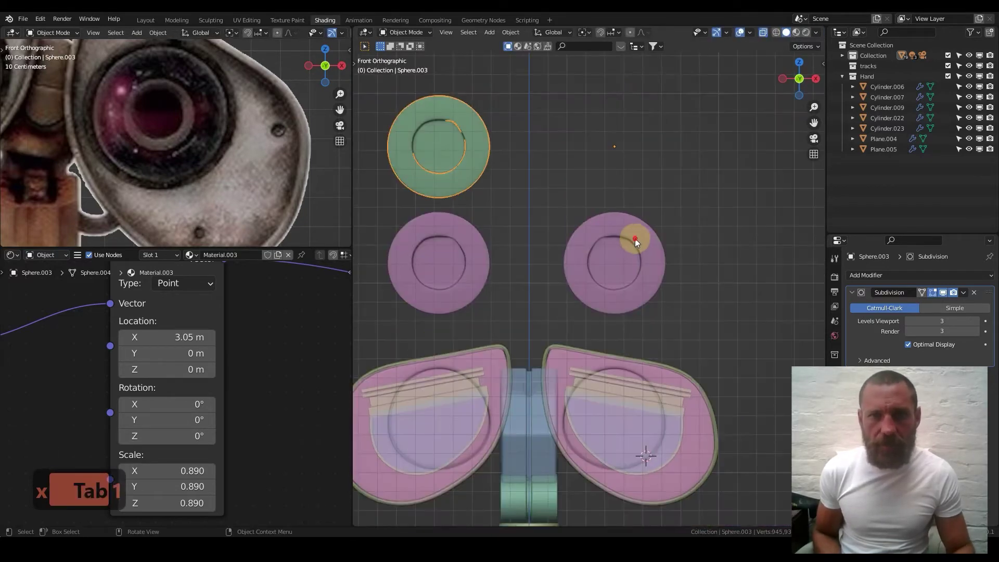
Apply the original sphere pair's Mirror modifier and delete the vertices of its sphere on the negative X side
left_click(635, 238)
key("ctrl+a")
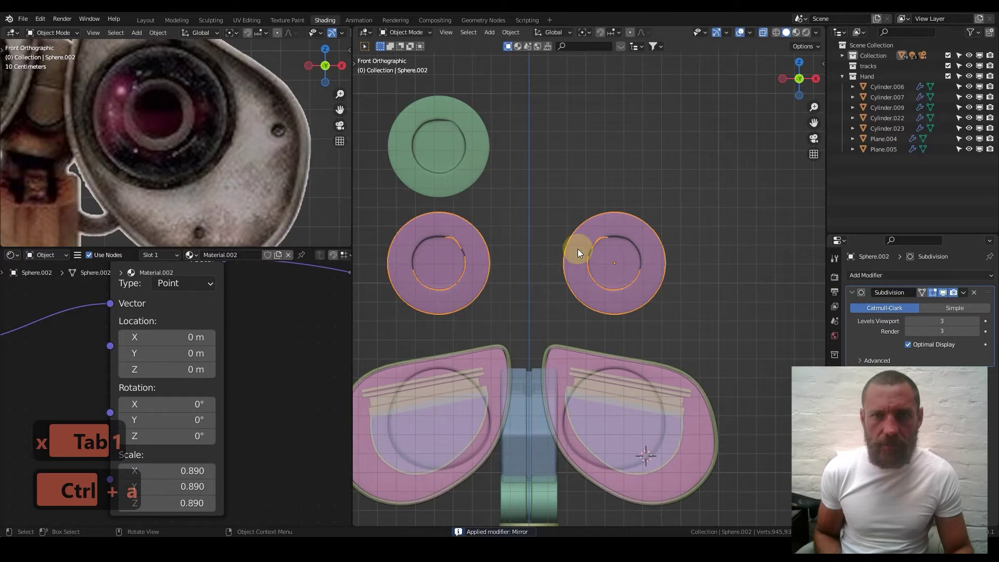
key("Tab")
left_click_drag(367, 198, 502, 322)
key("x")
left_click(516, 263)
key("Tab")
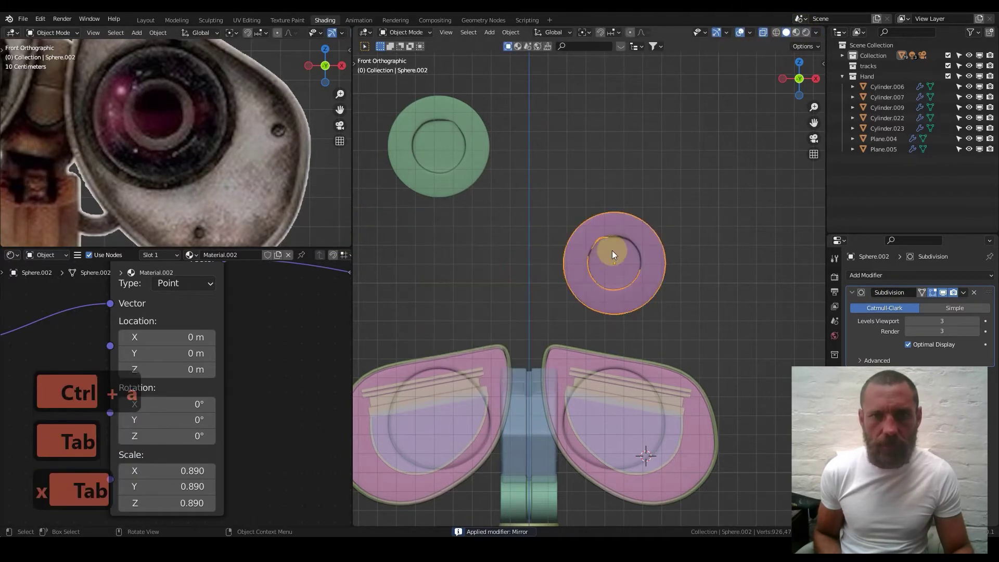
Lower the sphere on the negative X side along global Z until it is level with the other eye's sphere
left_click(451, 142)
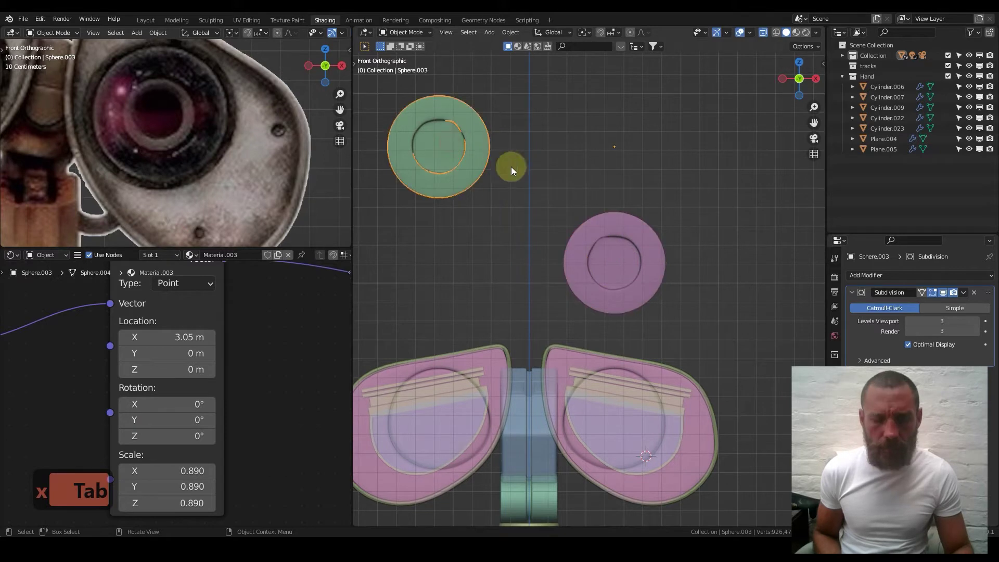
key("g")
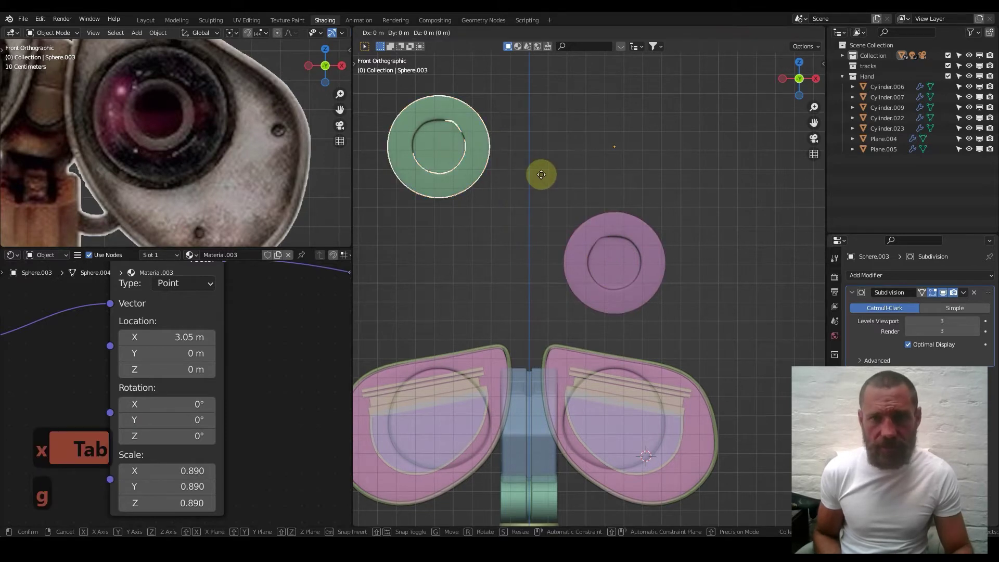
key("z")
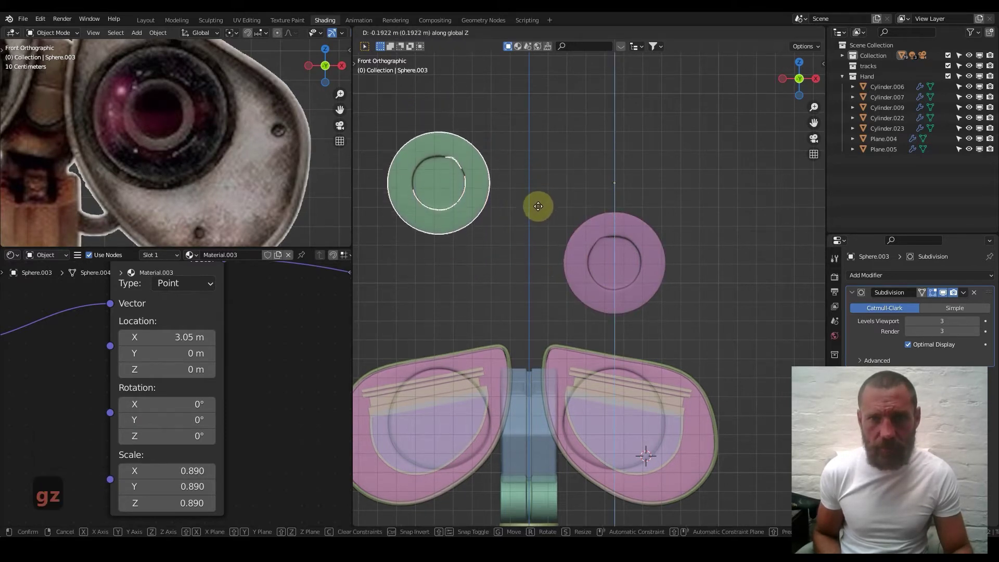
left_click(562, 201)
scroll(640, 252, "up", 3)
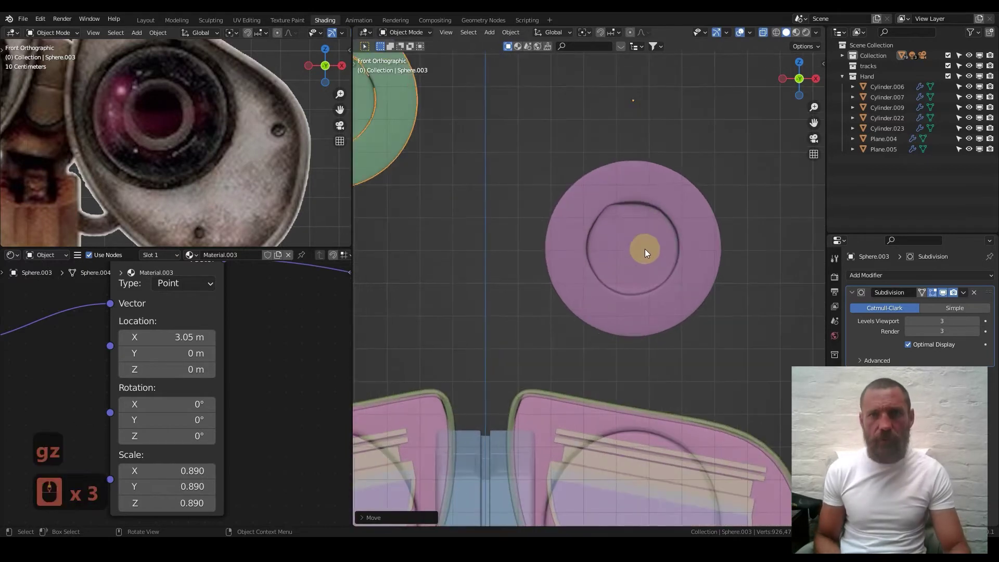
key("g")
key("z")
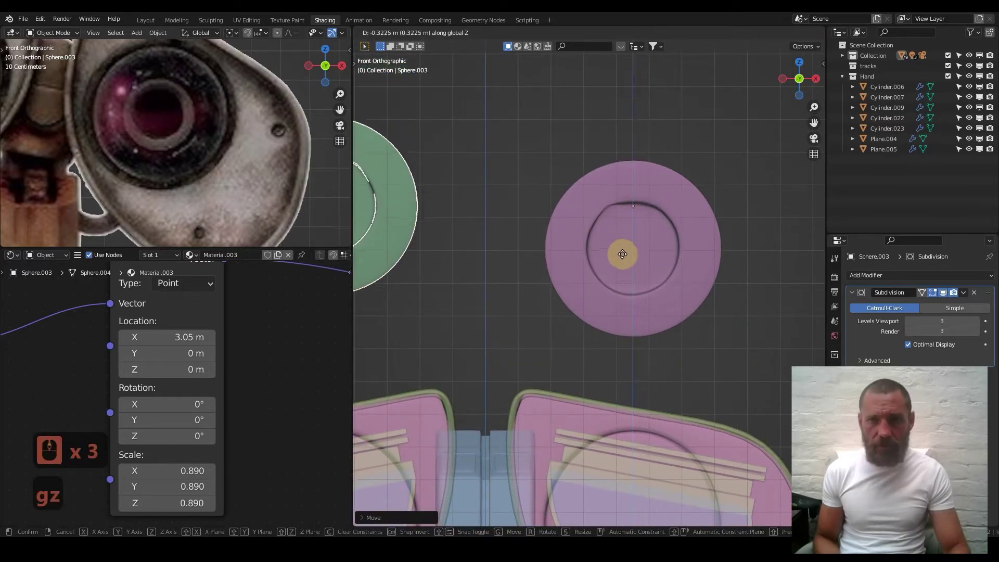
key("shift")
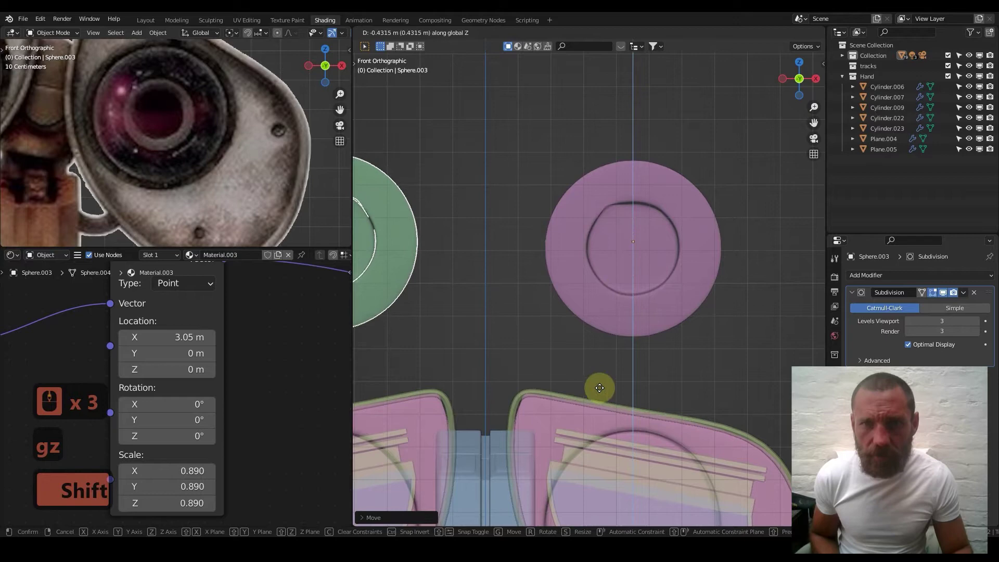
left_click(579, 468)
scroll(508, 294, "down", 4)
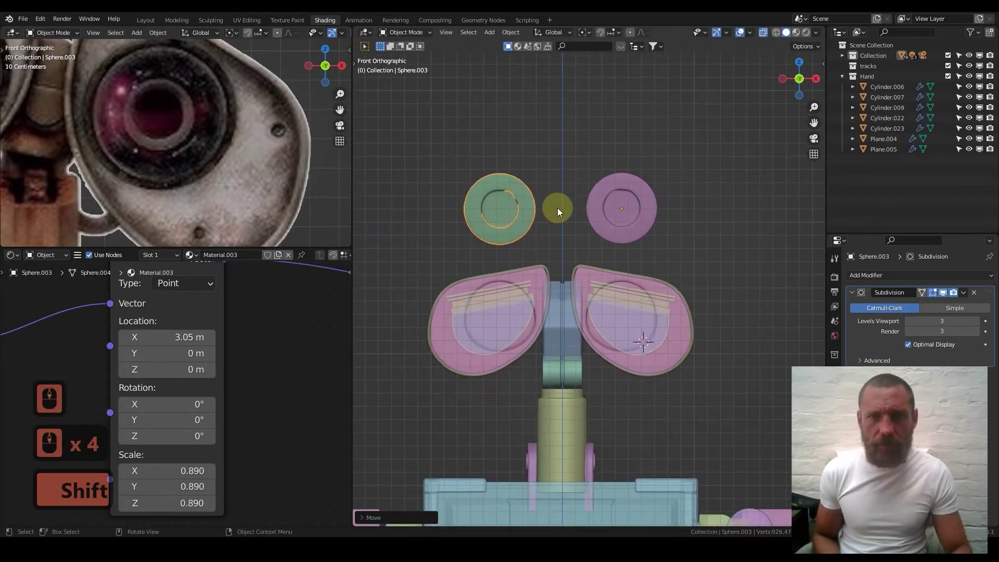
Switch the viewport to Rendered shading and select the eye sphere on the positive X side
left_click(806, 32)
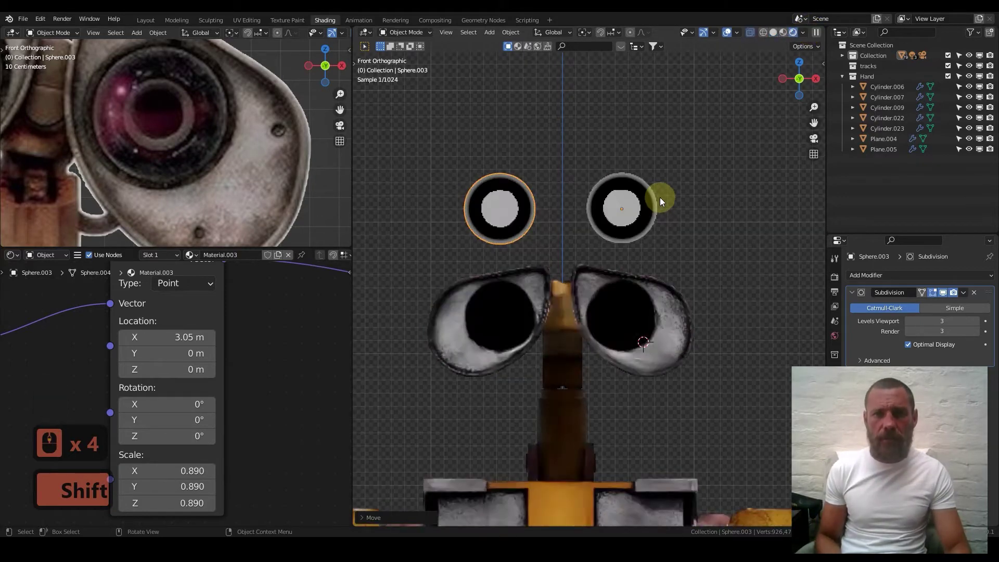
scroll(479, 160, "up", 2)
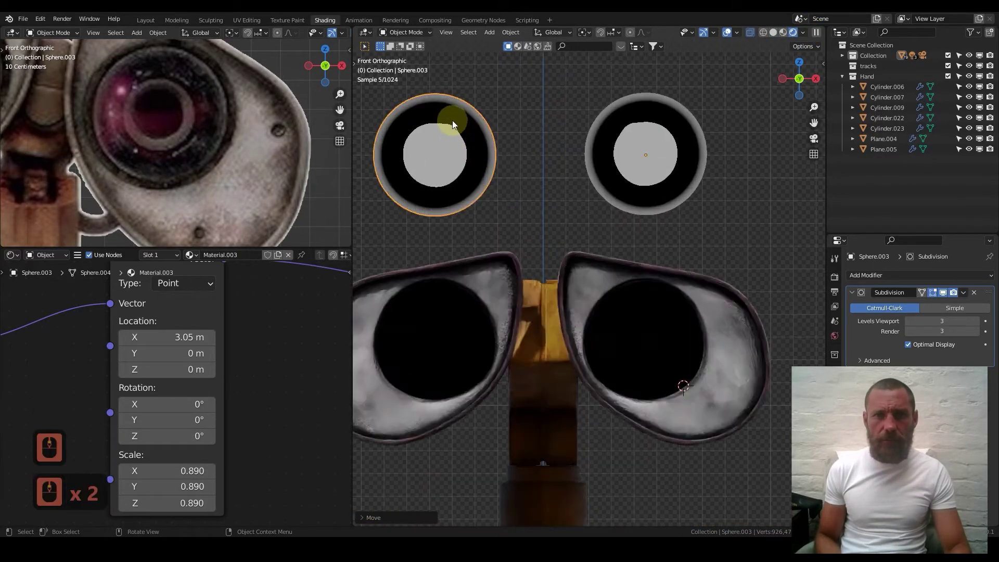
middle_click_drag(448, 134, 522, 187)
left_click(548, 218)
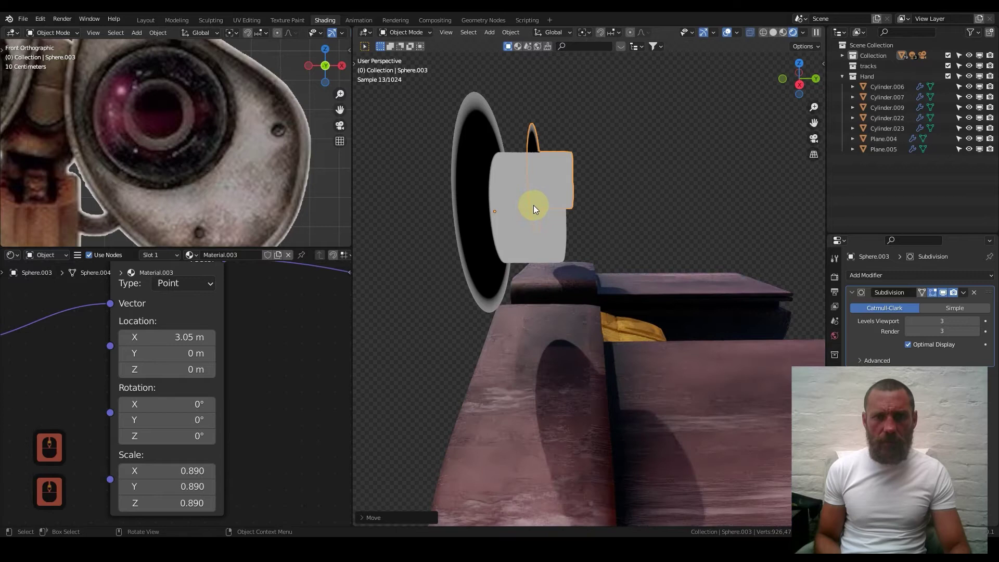
Try adding a loop cut around the tube behind the positive X eye disc
key("Tab")
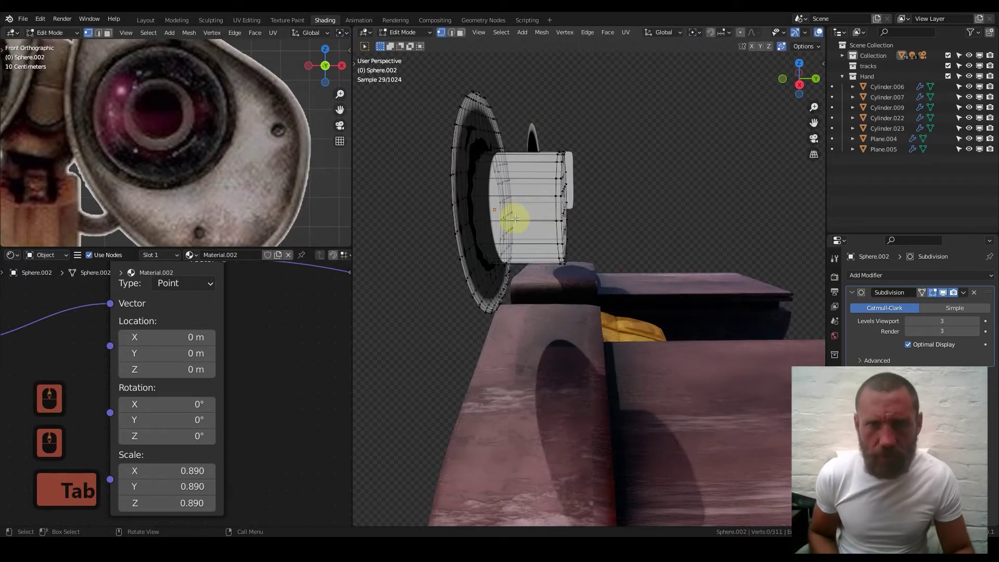
key("ctrl+r")
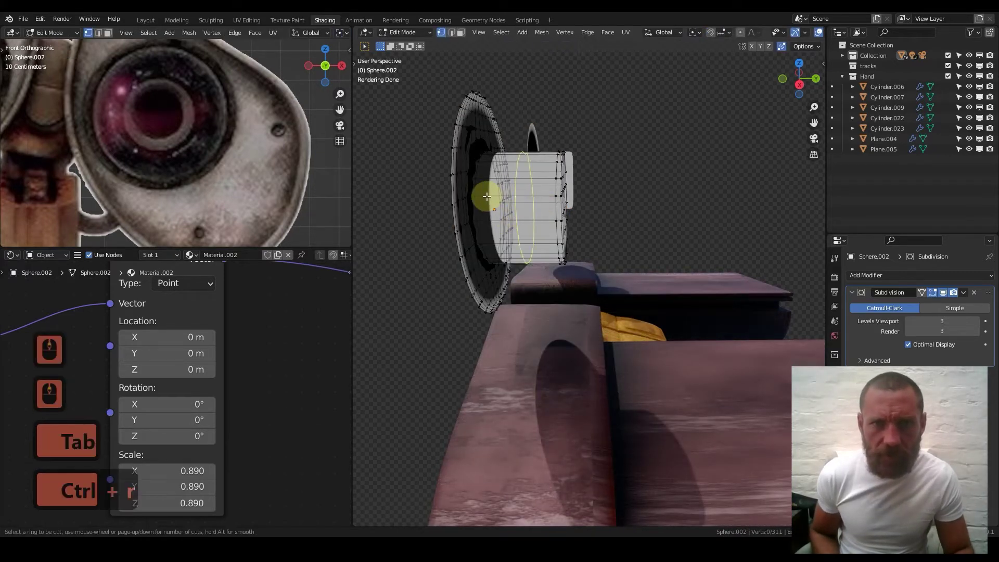
left_click(513, 198)
left_click(512, 197)
key("ctrl+z")
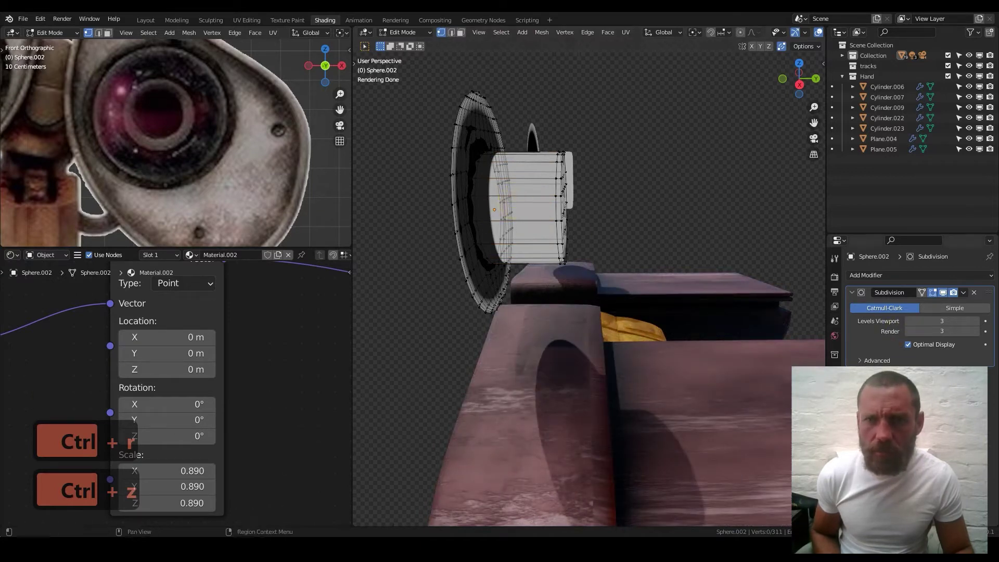
Show the positive X sphere's material slots and select the face loop around its rear tube in Edit Mode
left_click(835, 336)
middle_click_drag(553, 223, 641, 207)
key("Tab")
scroll(518, 207, "down", 3)
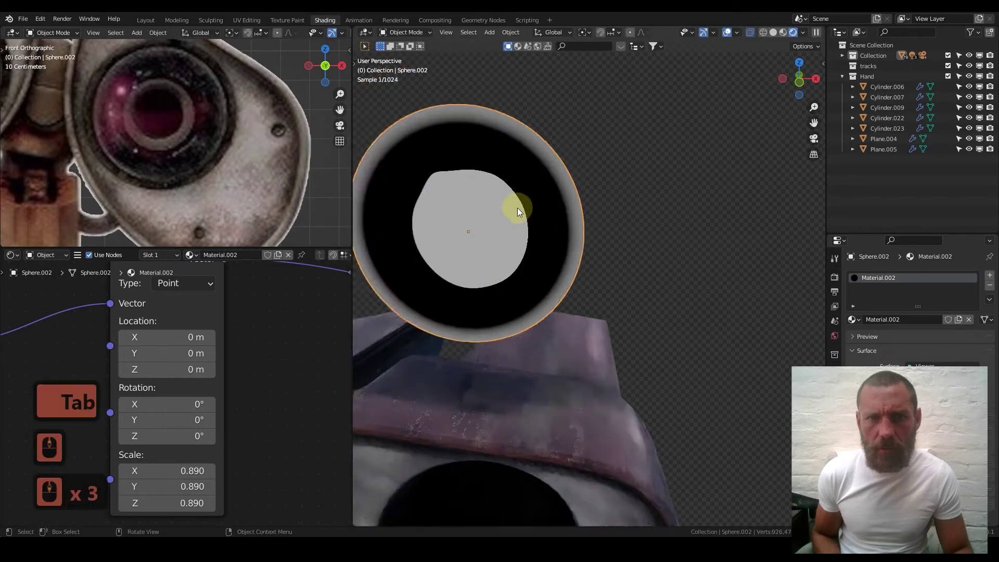
scroll(517, 209, "down", 1)
middle_click_drag(517, 209, 475, 219)
key("Tab")
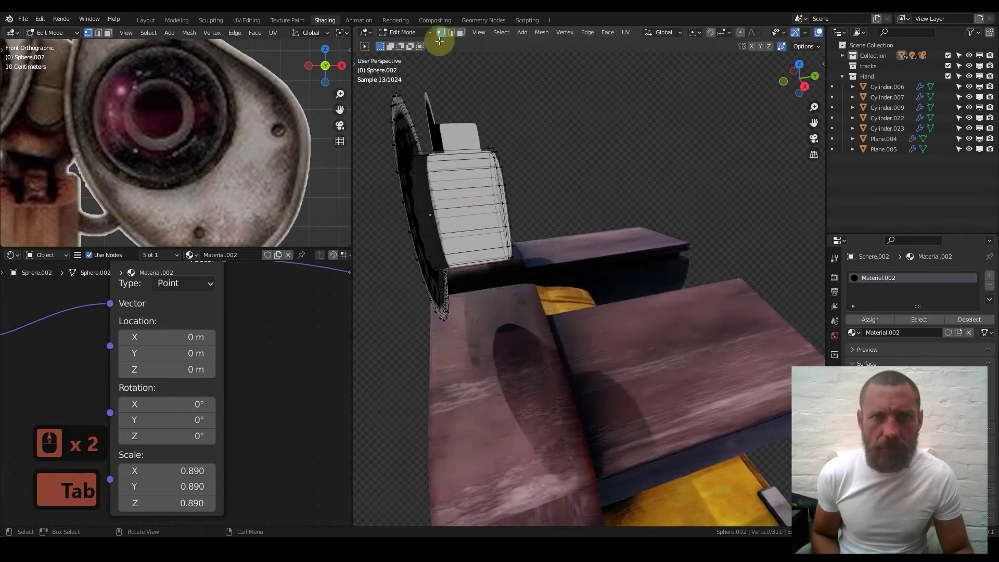
left_click(468, 174, "alt")
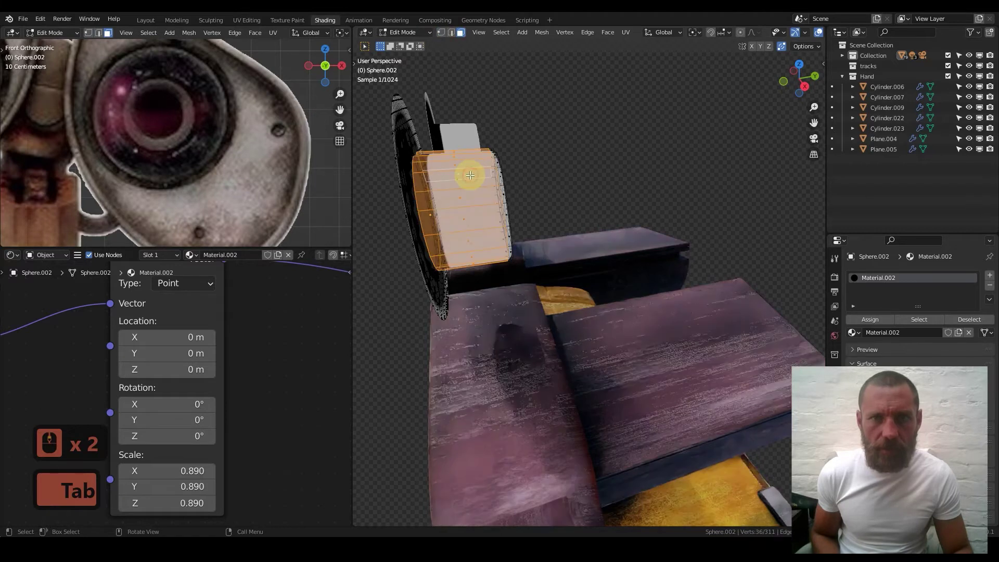
Add a second material slot with a new material and assign it to the tube's selected side faces
scroll(781, 31, "down", 4)
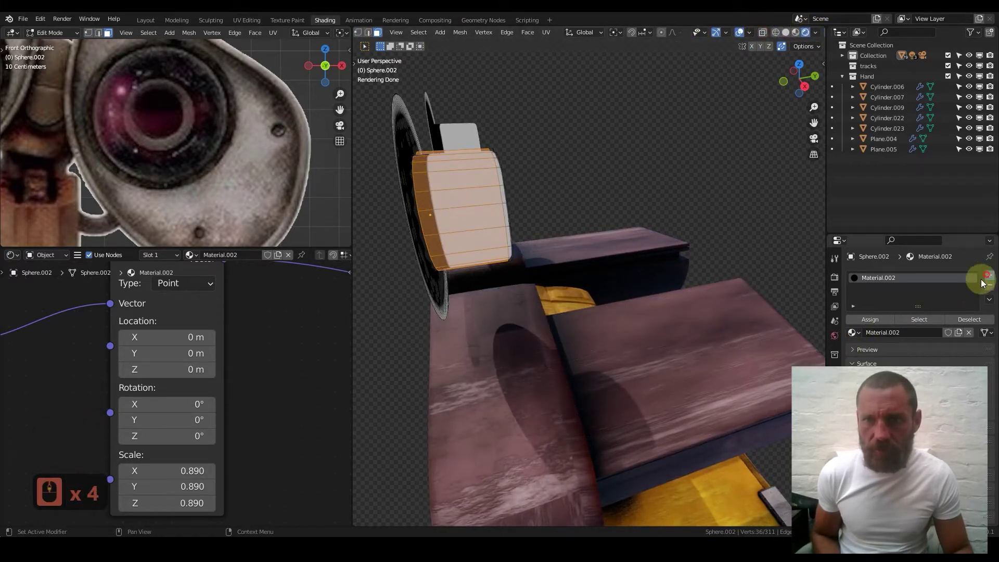
left_click(989, 277)
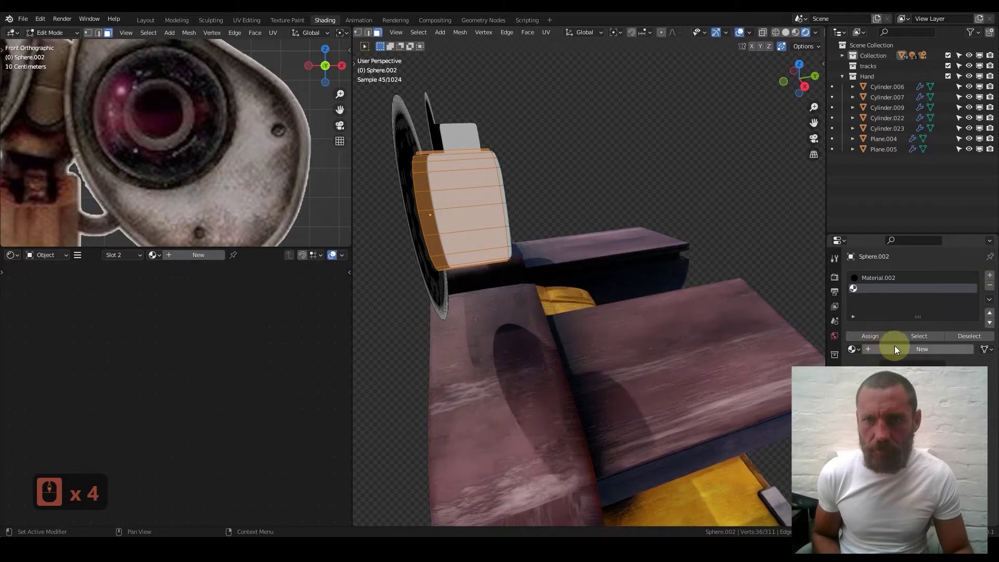
left_click(895, 348)
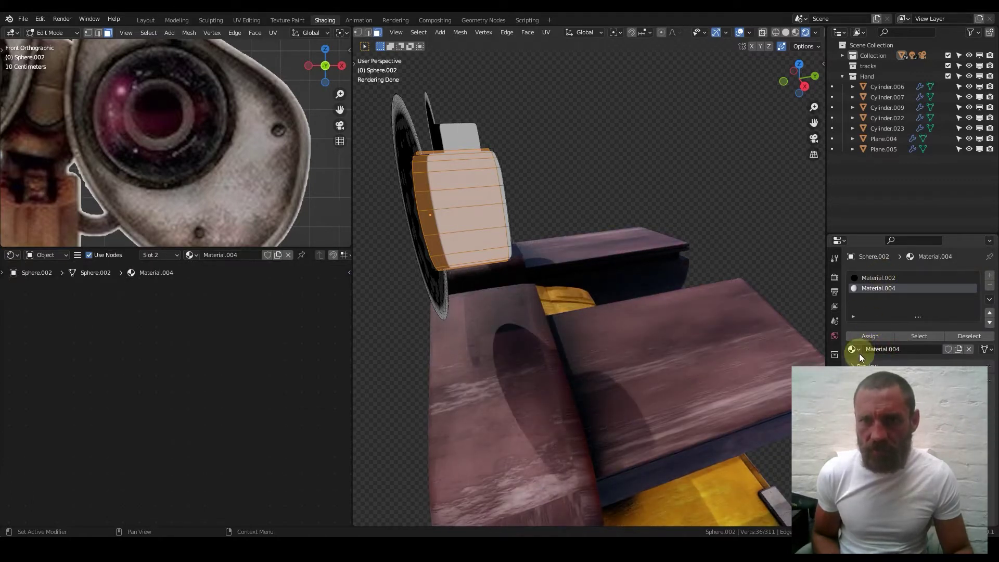
left_click(854, 350)
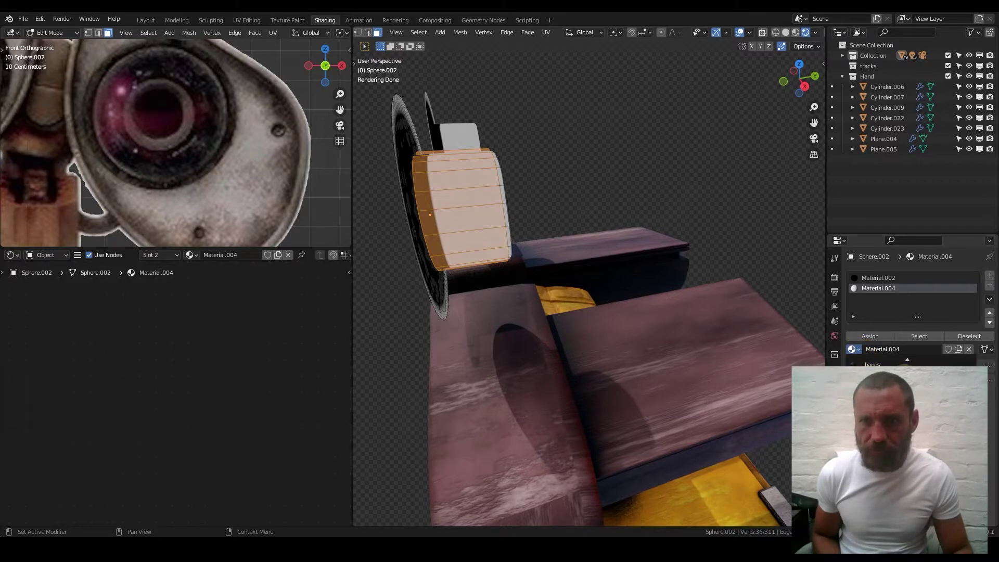
scroll(246, 336, "down", 11)
scroll(241, 339, "down", 20)
scroll(193, 379, "up", 19)
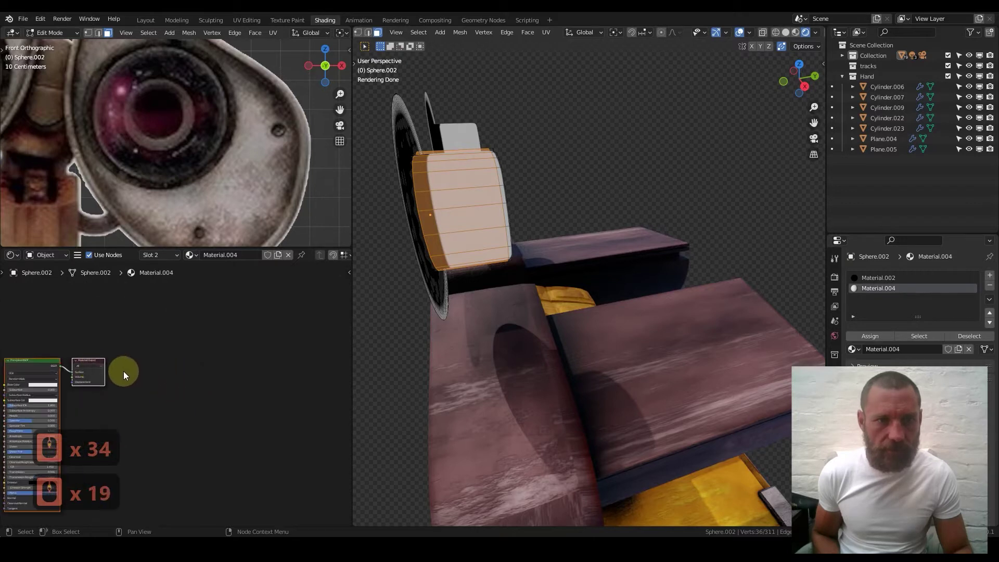
scroll(124, 371, "up", 7)
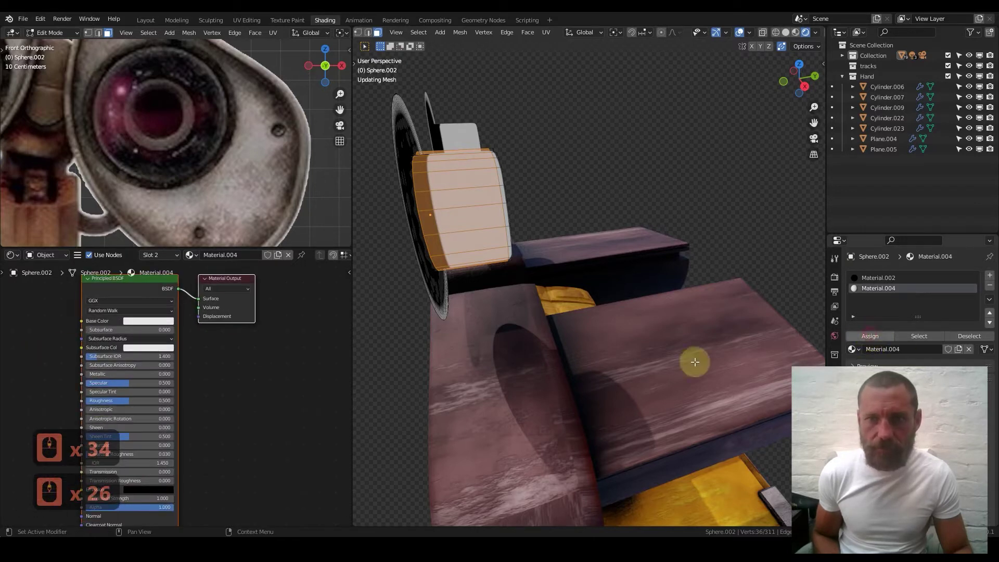
Set the new material's Base Color to black, Metallic to 1.000, Specular to 0.418 and Roughness to 0.795
scroll(260, 357, "up", 4)
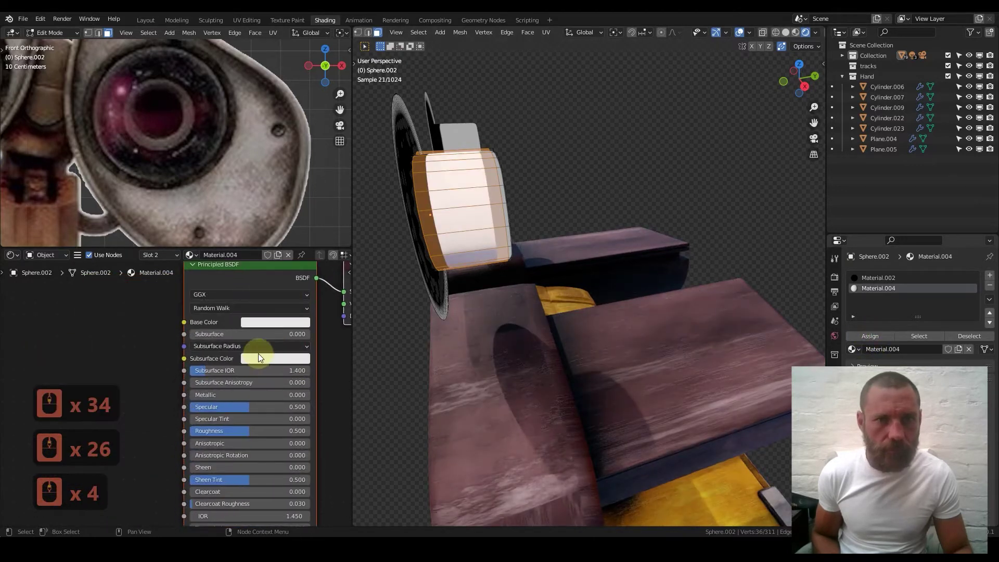
left_click(295, 321)
left_click_drag(334, 223, 304, 336)
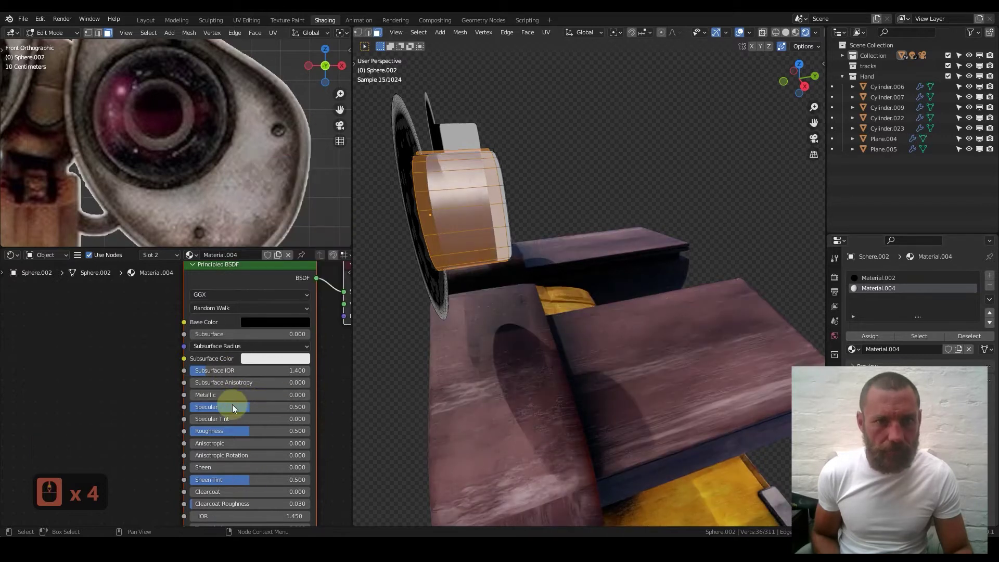
left_click_drag(207, 395, 267, 396)
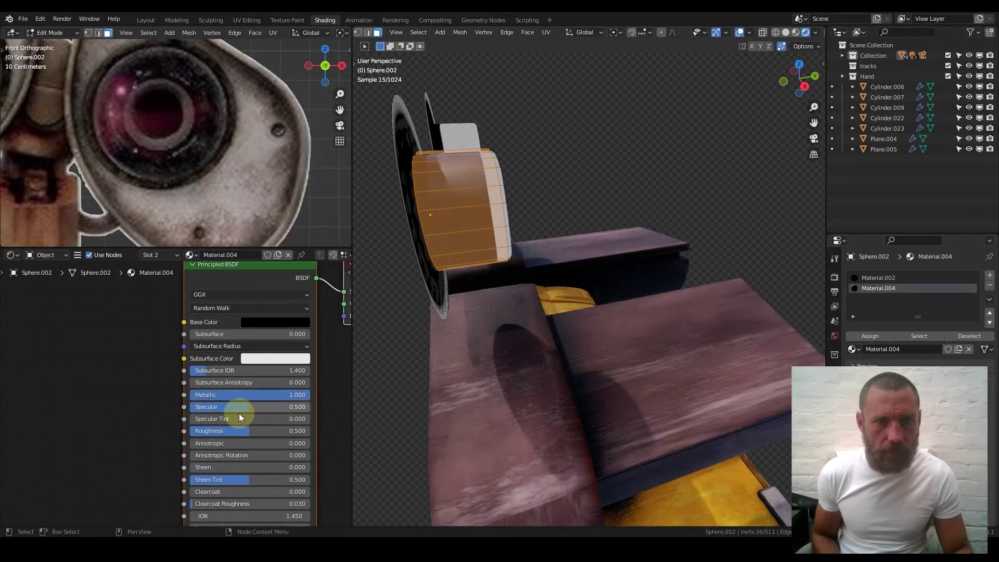
left_click_drag(264, 431, 239, 407)
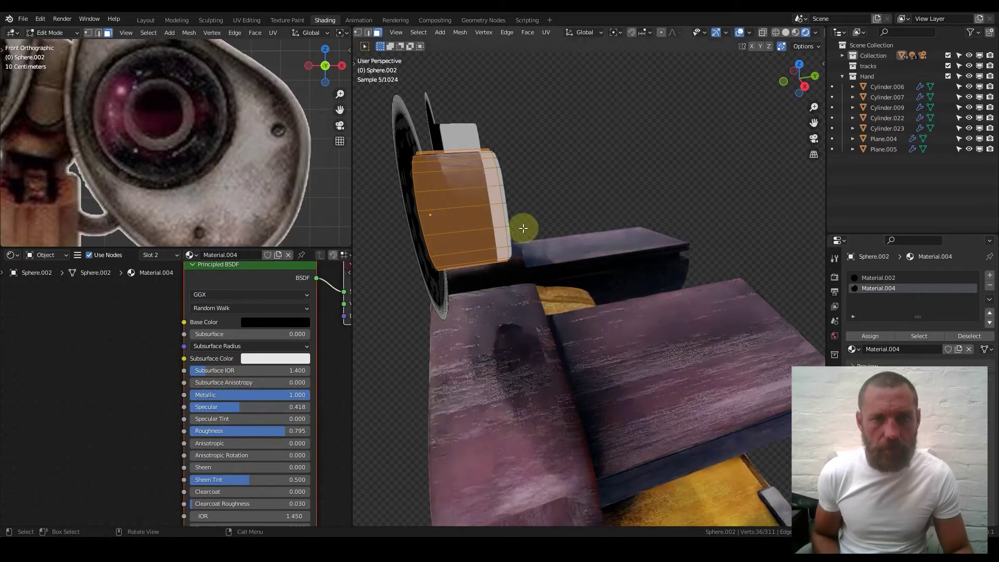
Try adding a loop cut to the dark tube and sliding it toward the white rear rim
key("Tab")
mouse_move(481, 235)
middle_mouse_down()
mouse_move(542, 217)
mouse_move(488, 220)
middle_mouse_up()
key("Tab")
key("ctrl+r")
left_click(492, 214)
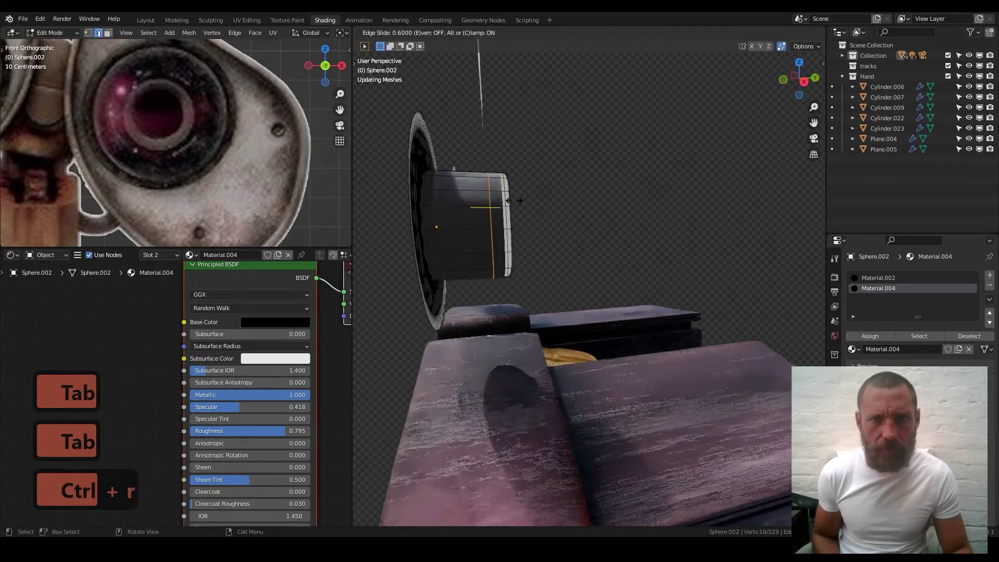
left_click(526, 197)
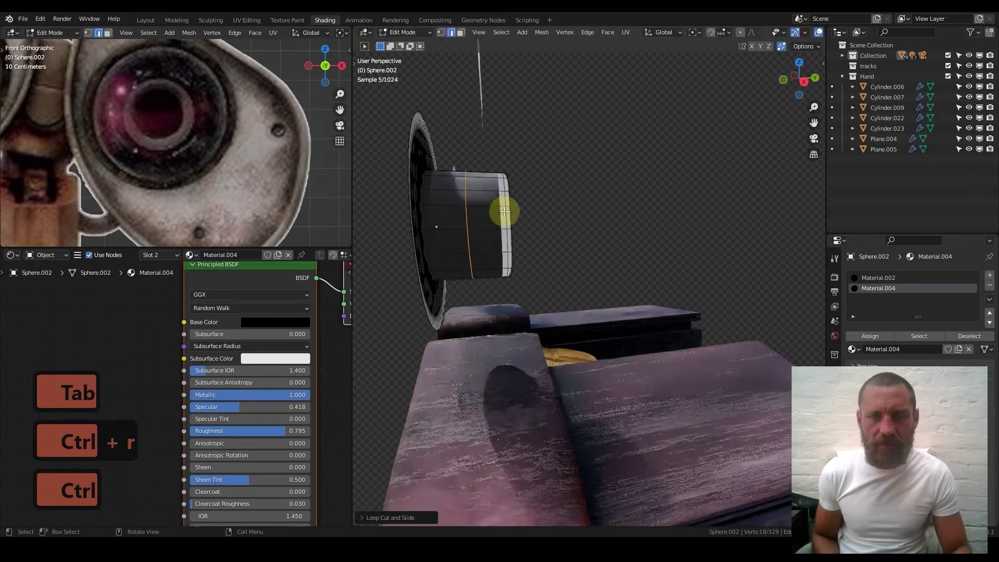
key("ctrl+z")
Examine the dark rings around the rust-coloured cylinders in the body's recess and compare them with the eye tube
scroll(457, 233, "down", 4)
middle_click_drag(600, 391, 484, 365)
middle_click_drag(567, 357, 521, 291, "shift")
middle_click_drag(521, 292, 530, 266)
scroll(633, 417, "down", 4)
middle_click_drag(633, 417, 588, 281, "shift")
scroll(517, 370, "up", 2)
middle_click_drag(468, 393, 520, 323, "shift")
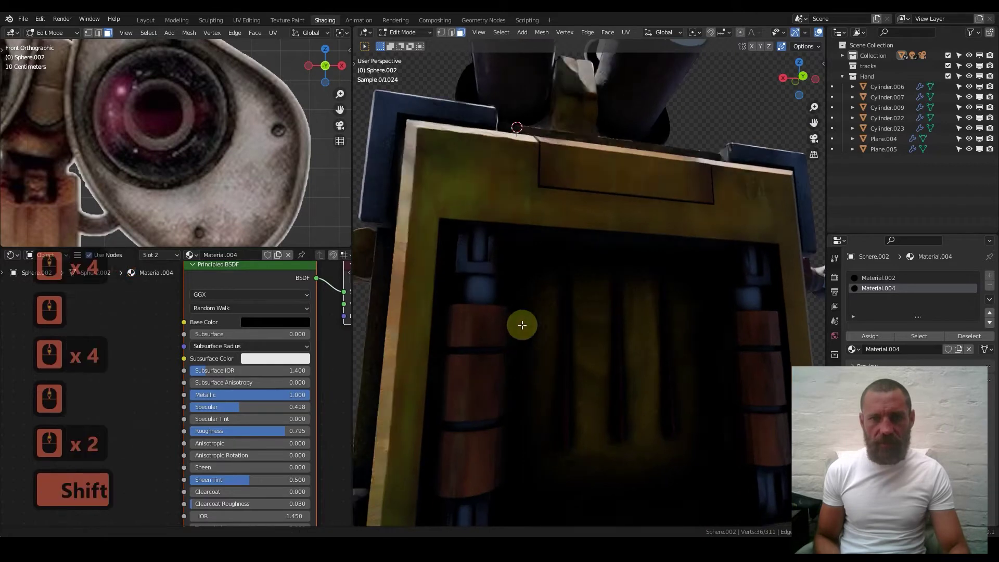
scroll(525, 368, "up", 3)
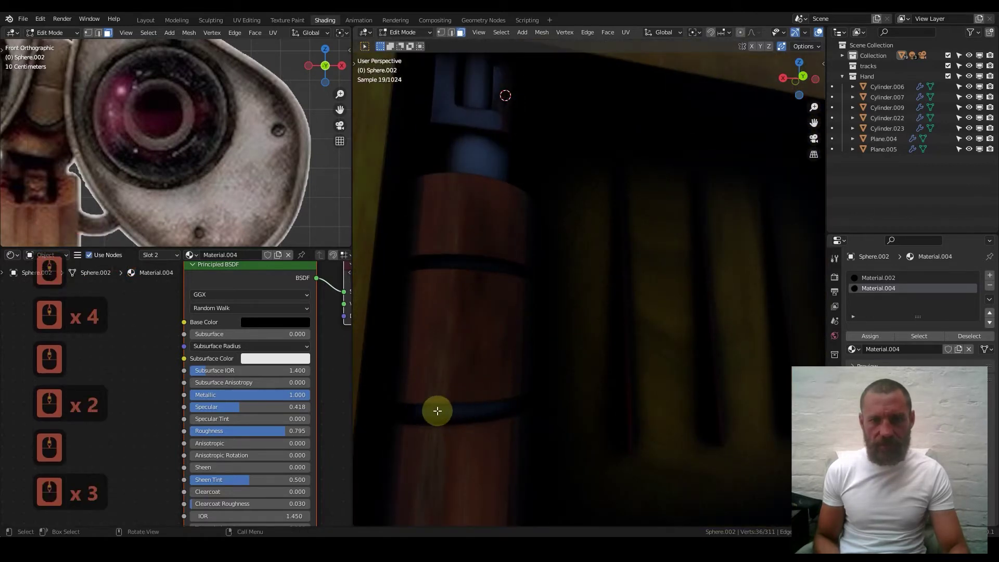
scroll(529, 252, "down", 6)
middle_click_drag(609, 333, 568, 323, "shift")
scroll(596, 308, "up", 4)
scroll(596, 308, "up", 7)
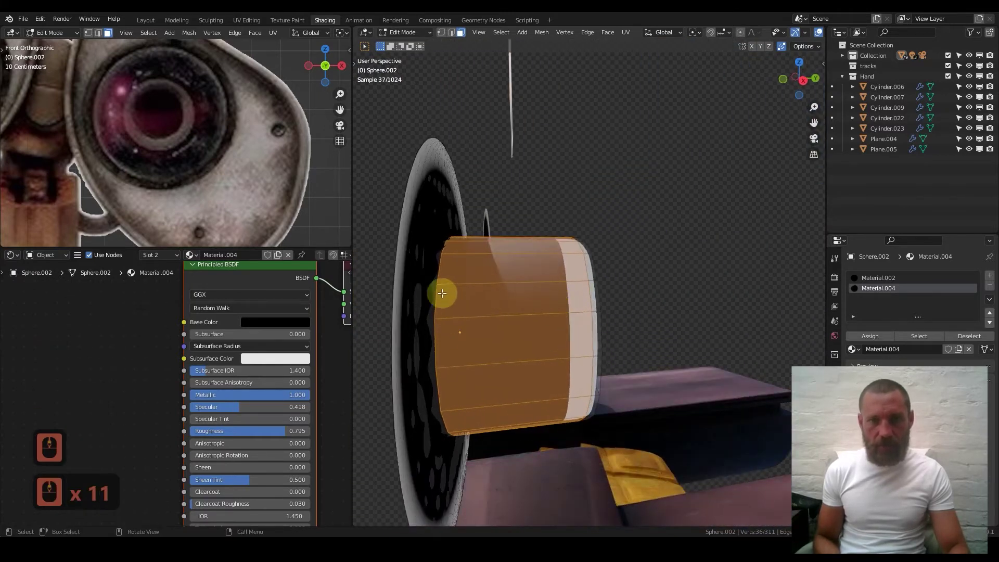
Add a loop cut around the eye tube and slide it close to the white rear rim
middle_click_drag(589, 299, 457, 280)
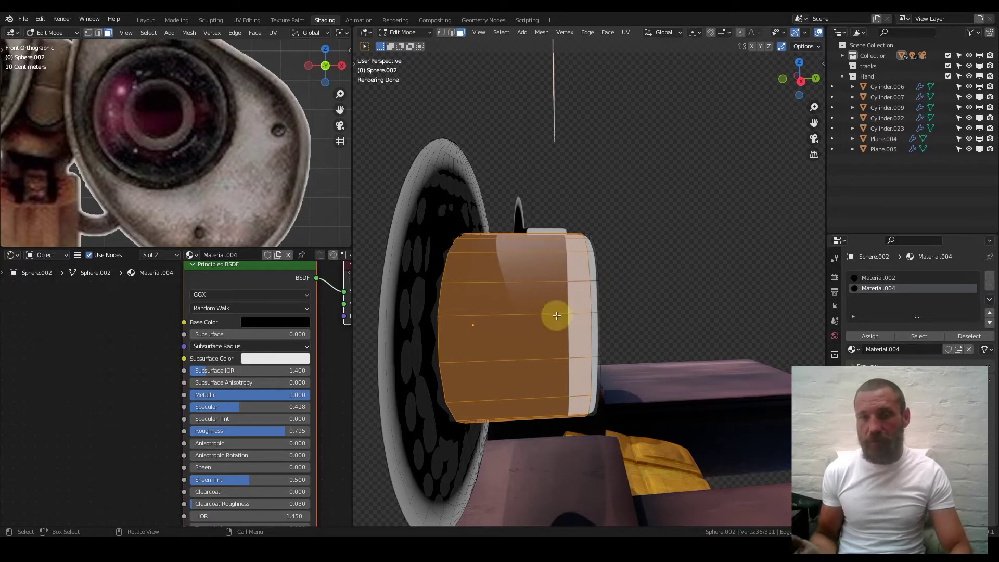
key("ctrl+r")
left_click(501, 298)
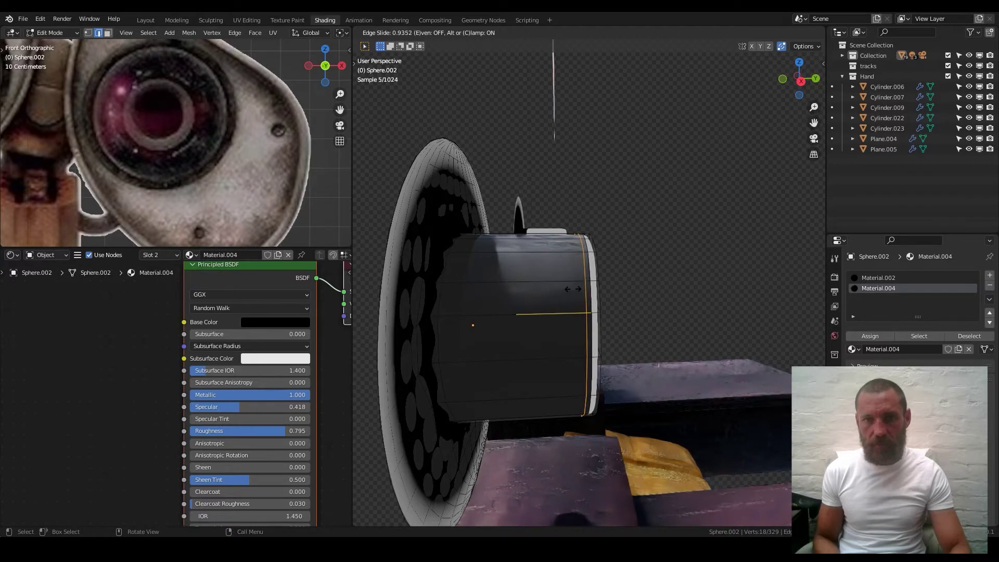
left_click(600, 278)
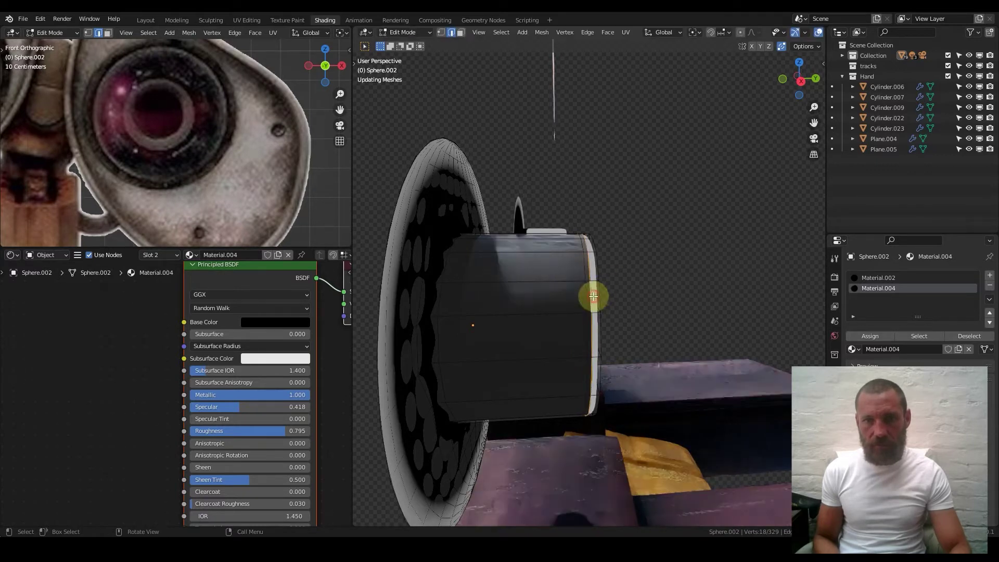
scroll(605, 298, "up", 4)
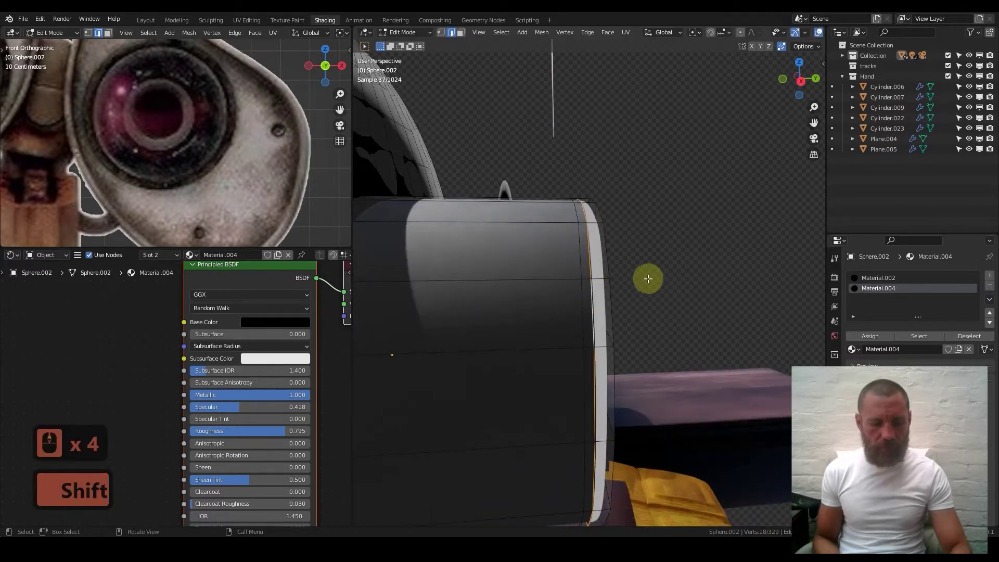
Move the selected edge loop at the eye tube's rear rim about 0.01 m along global Y
key("g")
key("y")
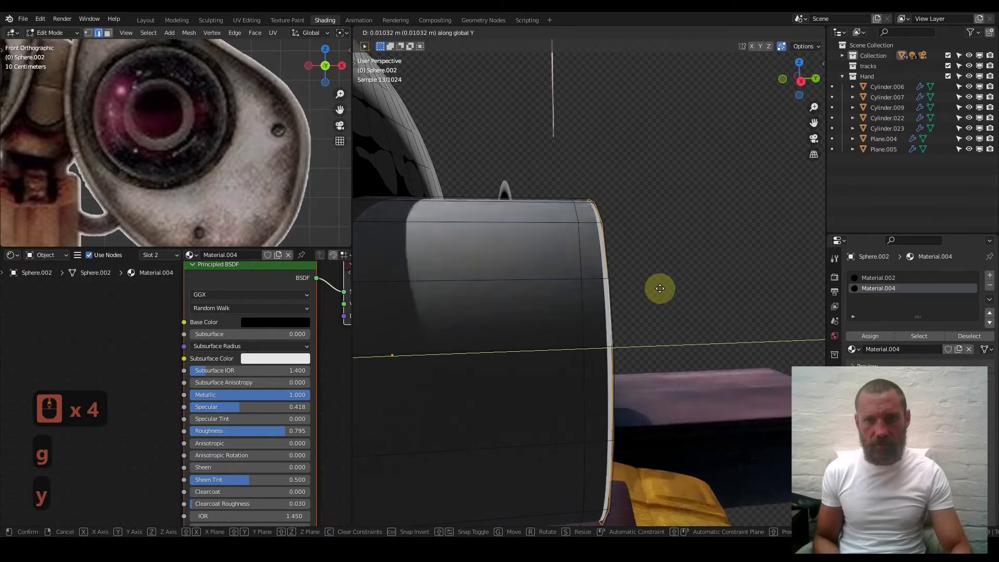
key("Tab")
scroll(515, 322, "down", 8)
middle_click_drag(635, 315, 569, 302)
middle_click_drag(578, 268, 519, 252)
Select the faces of the tube's white rear cap and assign Material.004 to them
key("Tab")
scroll(529, 290, "up", 3)
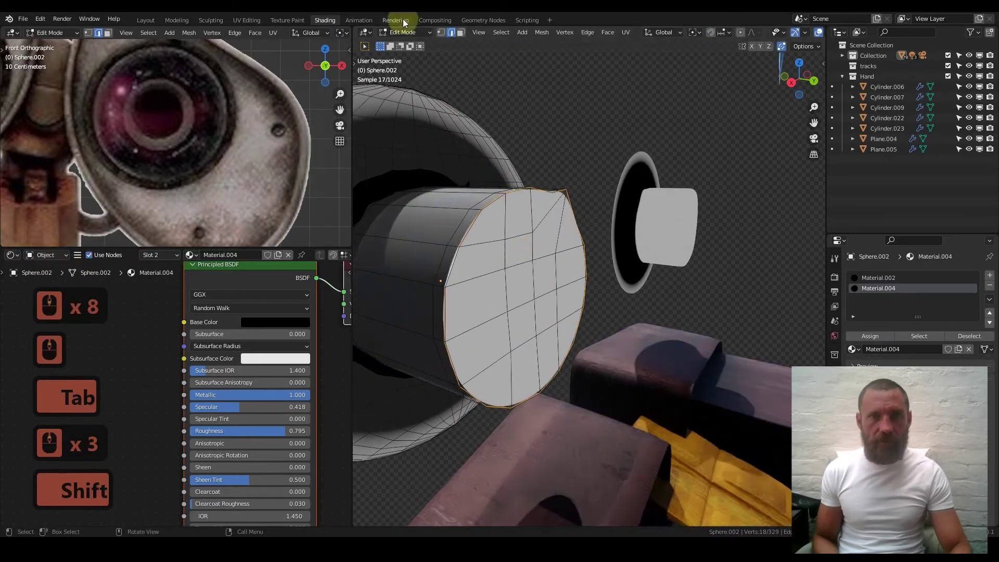
left_click(461, 33)
key("c")
mouse_move(517, 232)
left_mouse_down()
mouse_move(510, 354)
mouse_move(544, 251)
left_mouse_up()
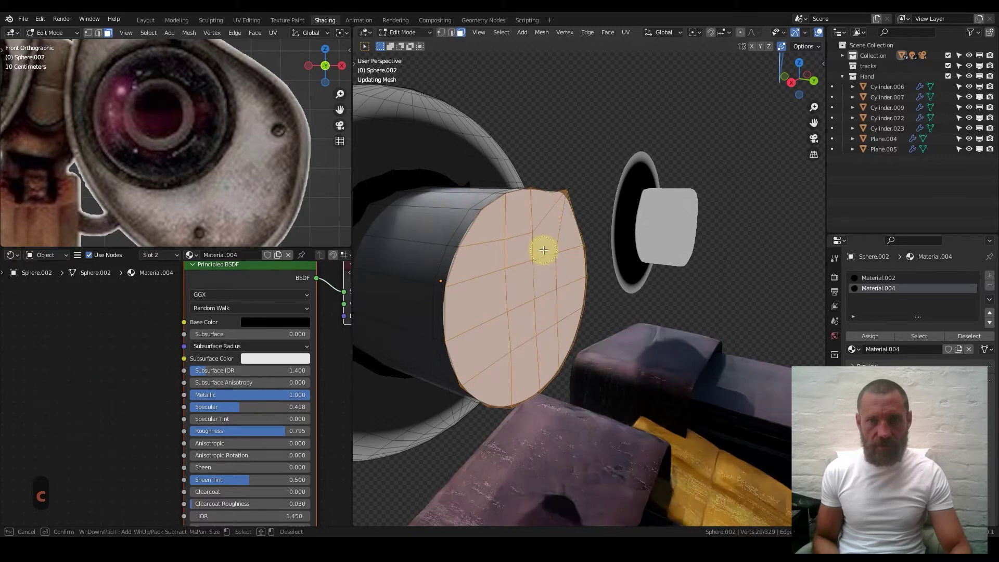
left_click(871, 337)
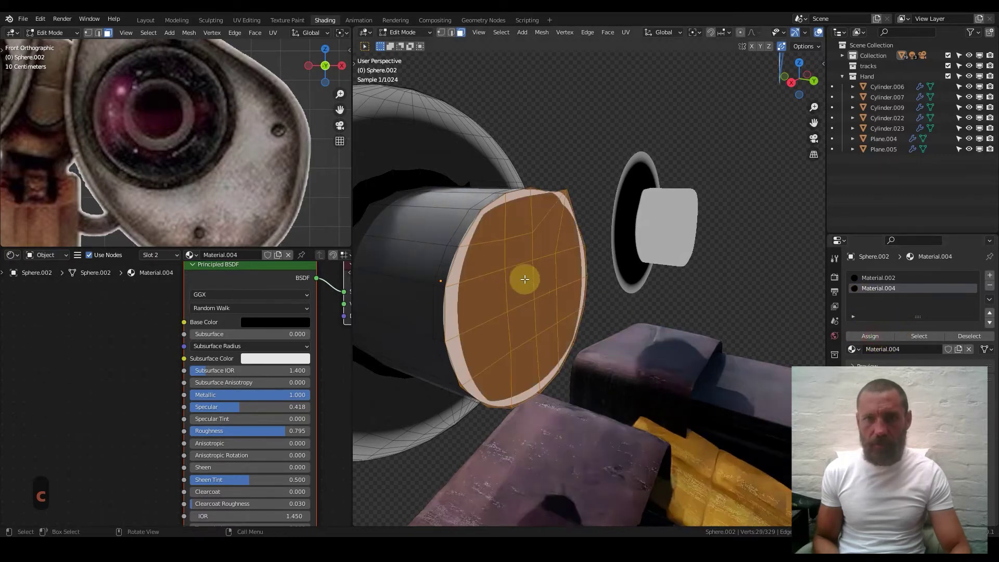
key("Tab")
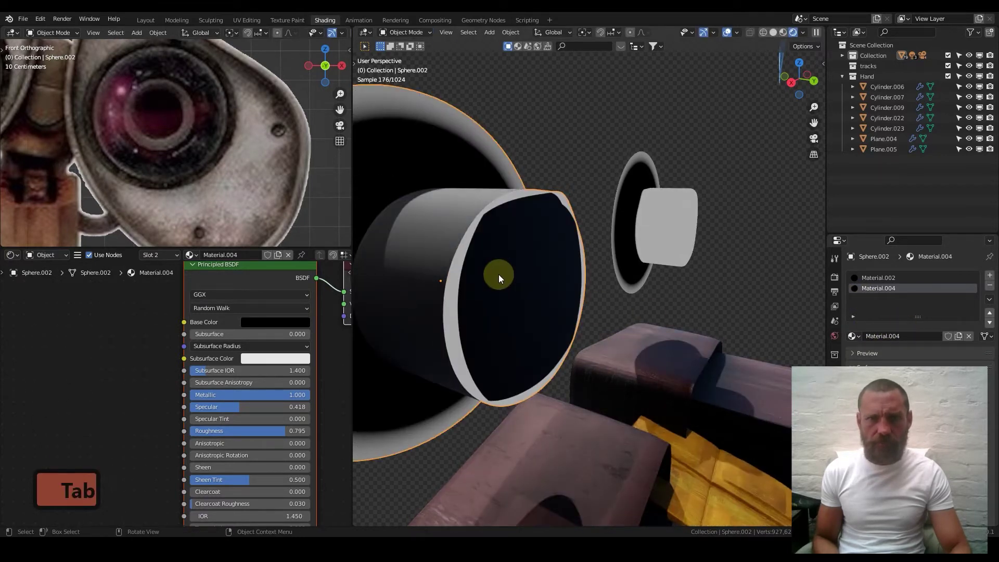
Try adding a loop cut across the upper part of the tube's rear cap
key("Tab")
middle_click_drag(476, 277, 489, 277)
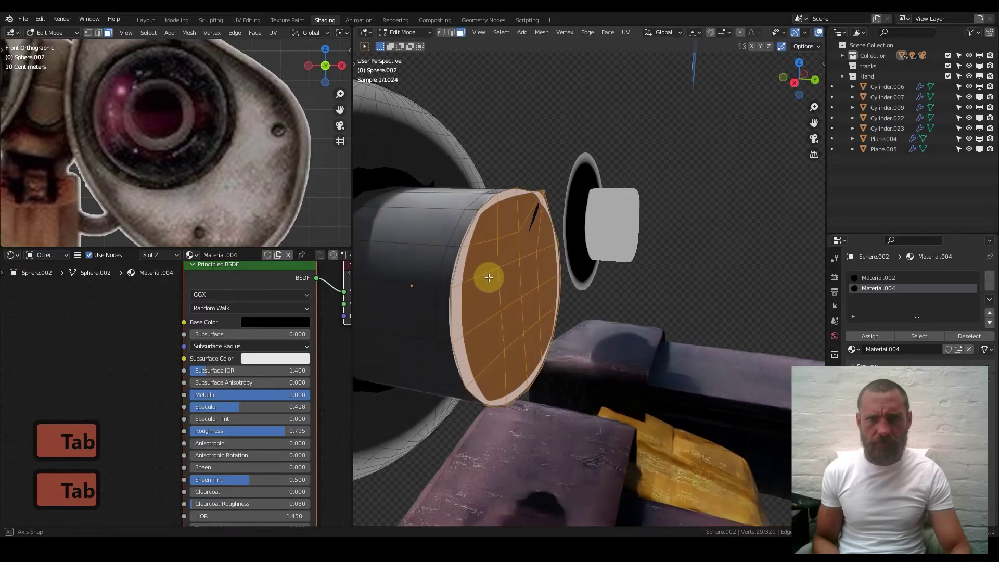
key("KP_1")
scroll(543, 221, "up", 2)
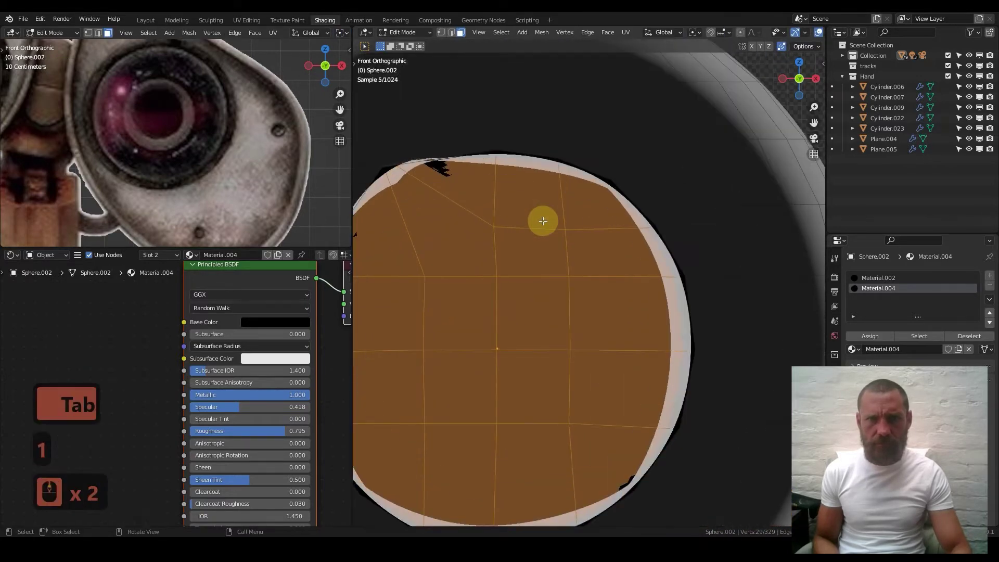
key("Tab")
middle_click_drag(557, 216, 575, 209)
key("Tab")
key("ctrl+r")
left_click(576, 205)
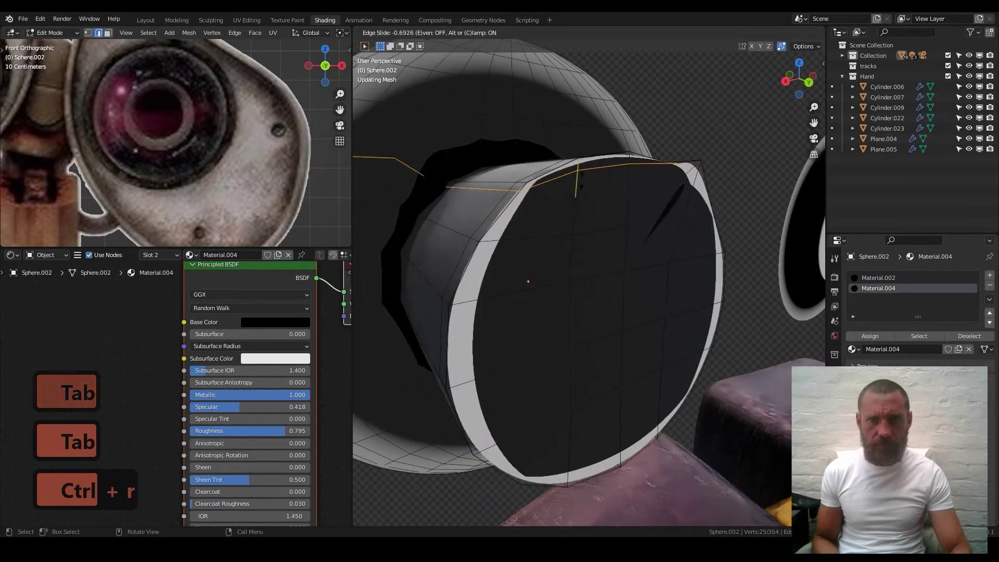
key("ctrl+z")
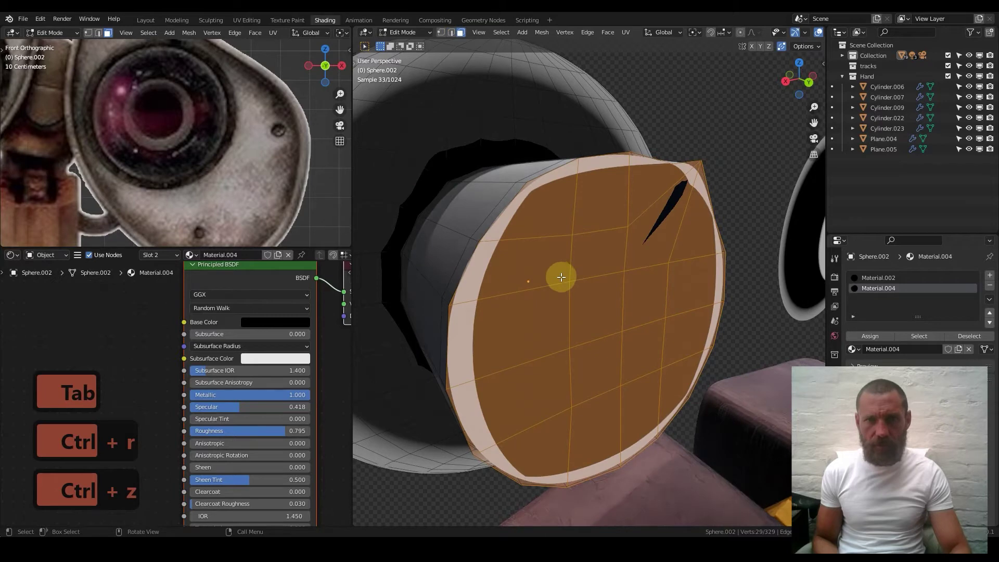
Add a loop cut around the eye tube and slide it close to the rear cap's edge with a factor of about 0.92
middle_click_drag(533, 289, 570, 285)
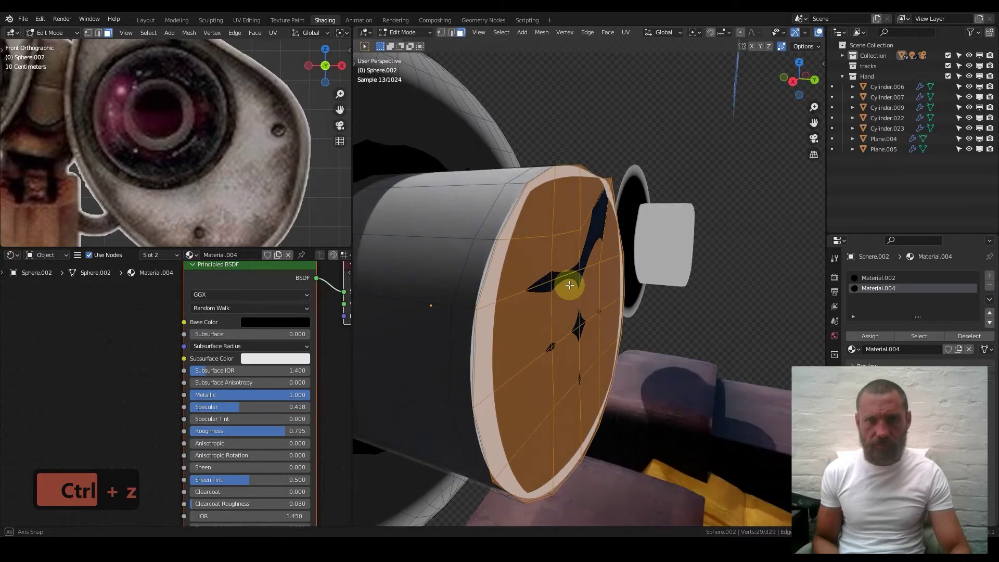
key("ctrl+r")
middle_click_drag(504, 239, 520, 273)
scroll(520, 273, "up", 4)
middle_click_drag(426, 290, 559, 284, "shift")
key("ctrl+r")
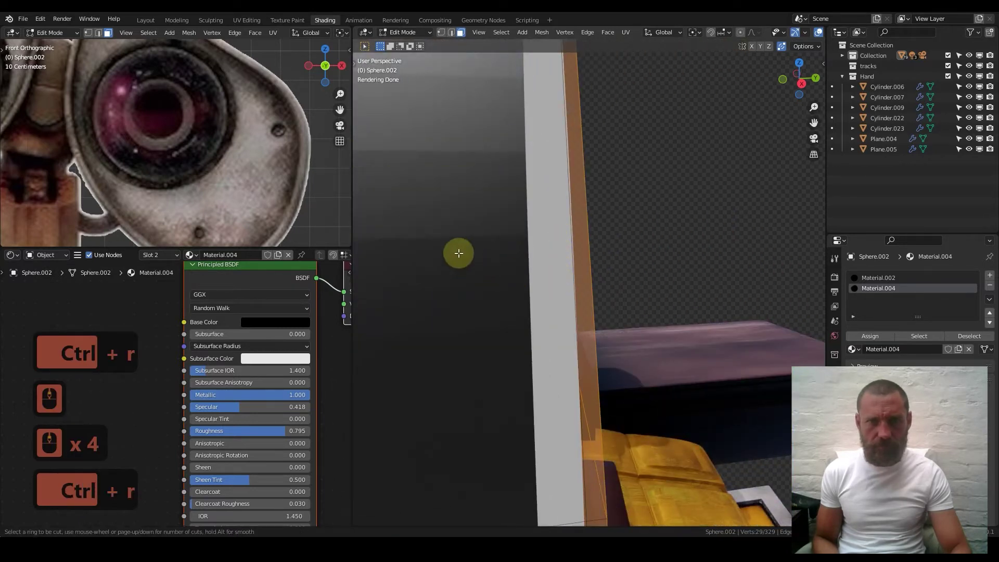
scroll(471, 243, "up", 3)
key("ctrl+r")
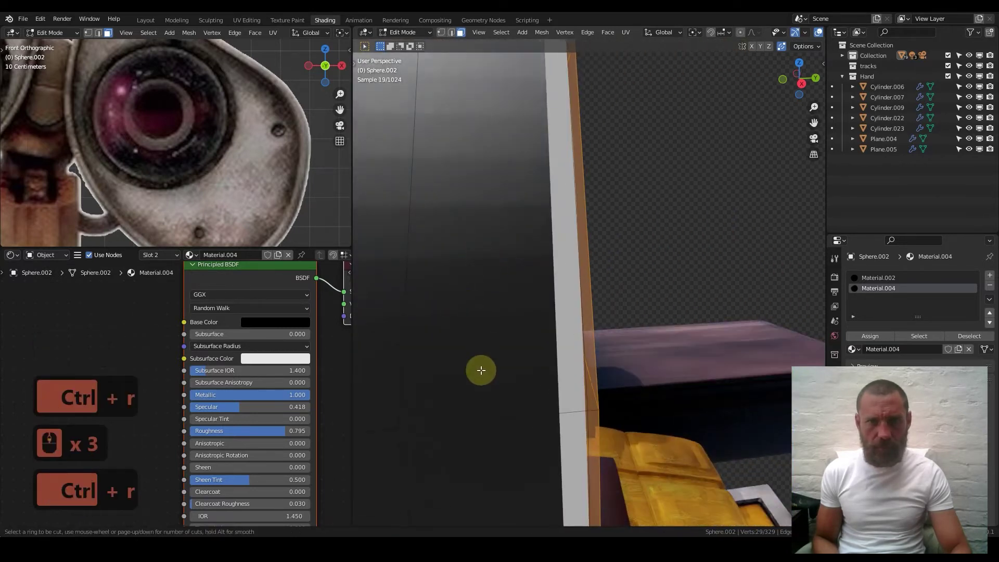
left_click(519, 404)
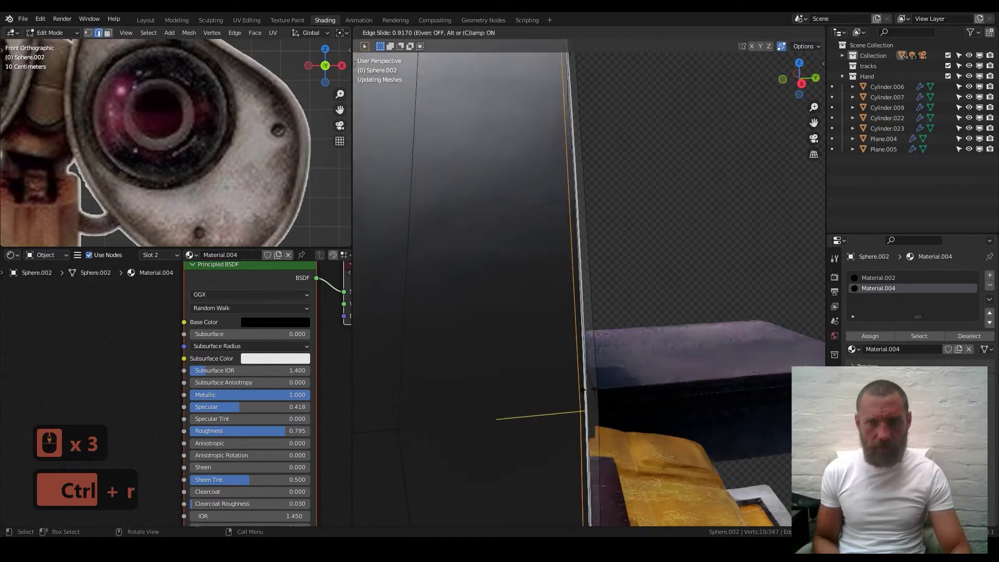
left_click(586, 390)
middle_click_drag(580, 390, 609, 266)
scroll(584, 290, "down", 3)
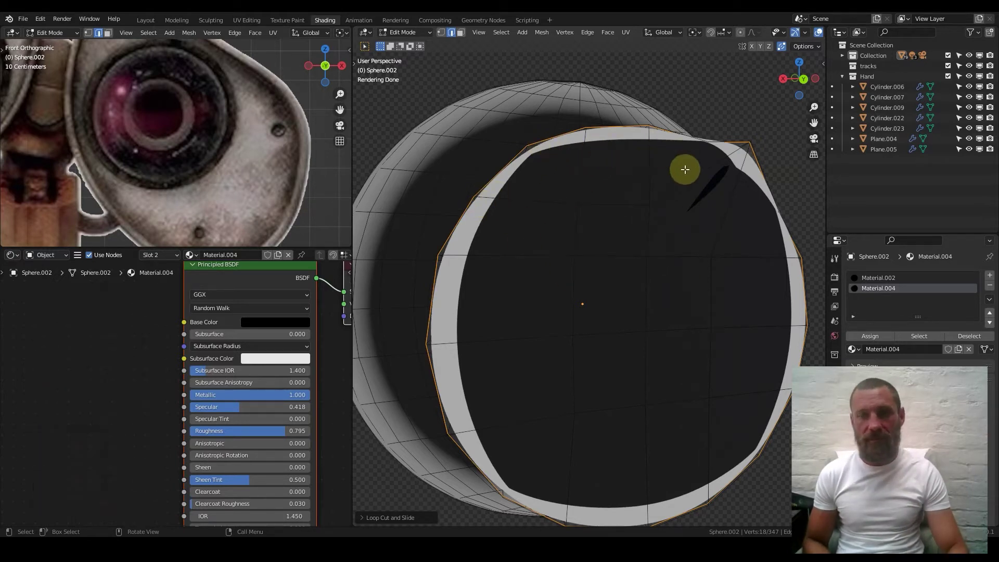
Add loop cuts across one side and the upper part of the rear cap, sliding each toward the tube's white rim
middle_click_drag(509, 321, 549, 336)
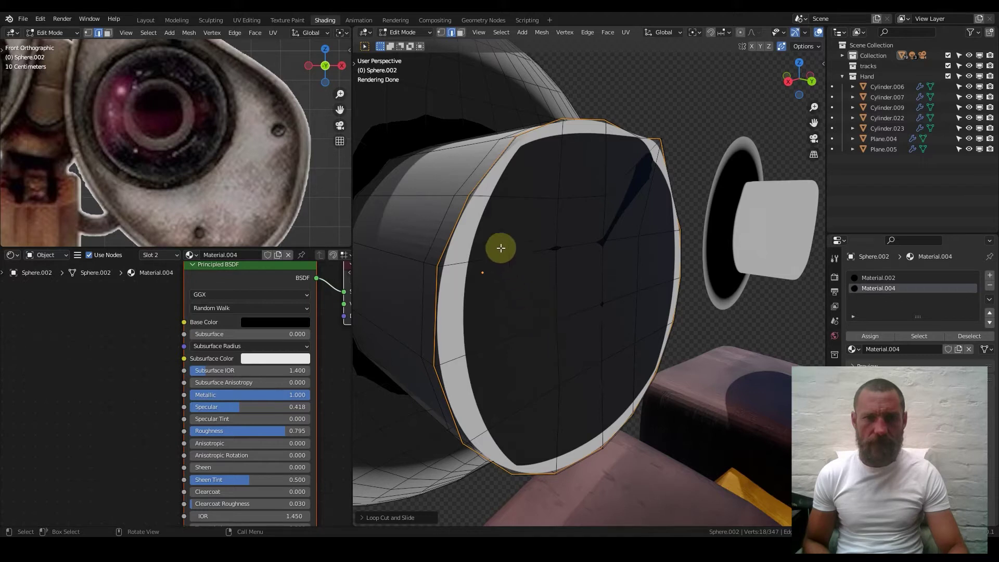
key("ctrl+r")
left_click(471, 196)
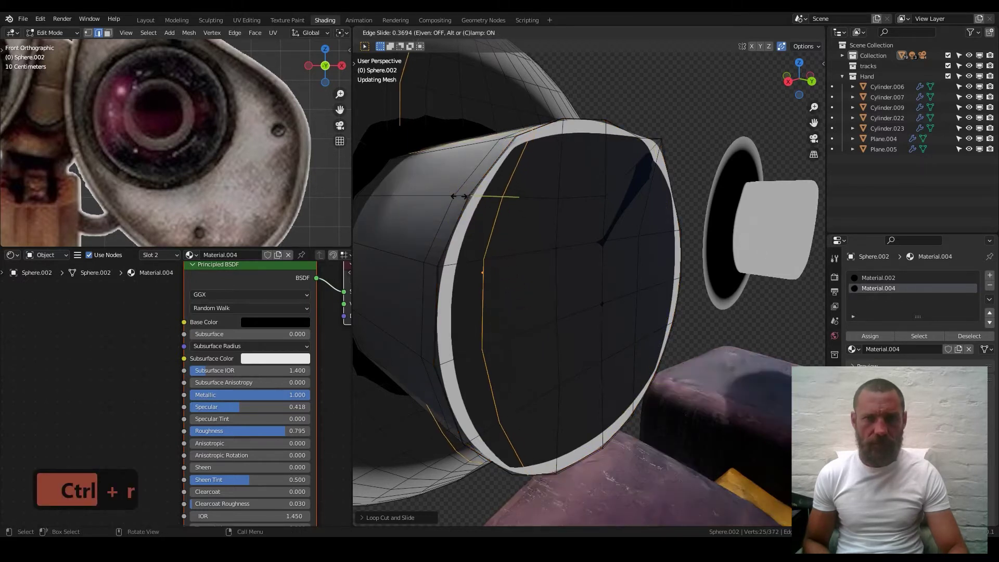
left_click(438, 191)
middle_click_drag(540, 252, 582, 164)
key("ctrl+r")
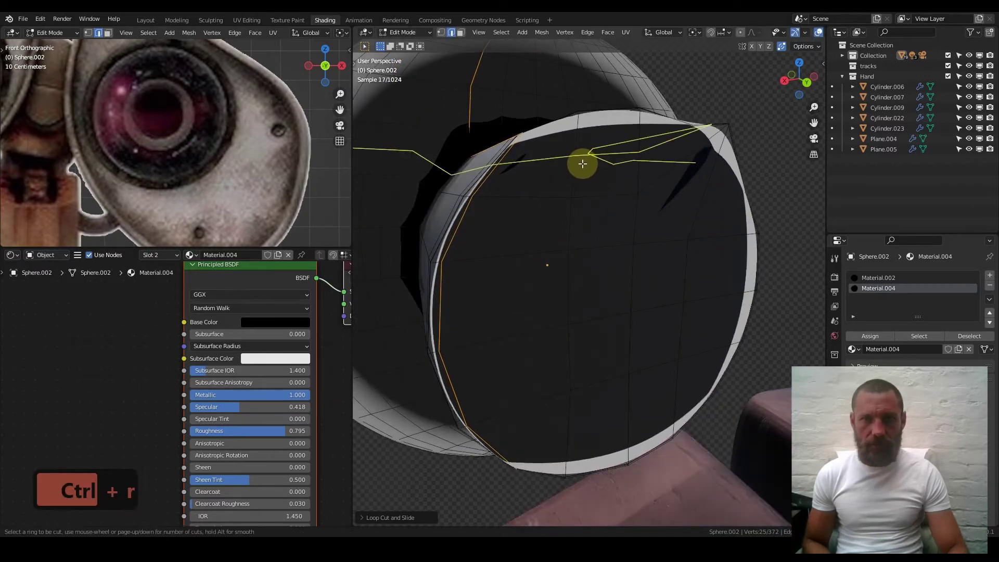
left_click(583, 164)
left_click(590, 135)
Add further loop cuts across the rear cap's upper, side and lower areas, sliding them to thin the white rim
key("ctrl+r")
left_click(680, 156)
left_click(709, 164)
key("ctrl+r")
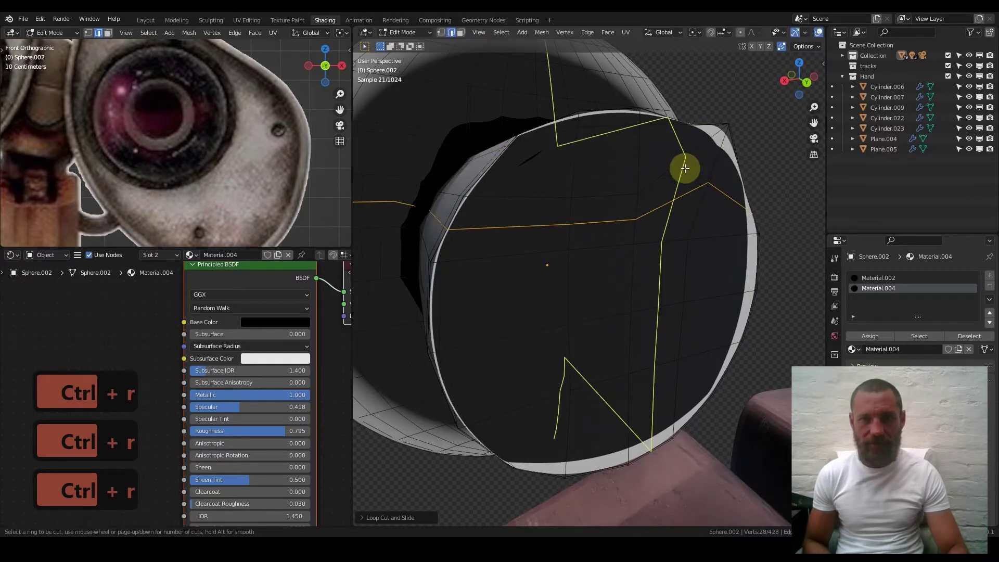
left_click(685, 168)
left_click(737, 169)
key("ctrl+r")
left_click(719, 171)
left_click(676, 261)
key("ctrl+r")
left_click(624, 373)
left_click(624, 398)
key("Tab")
scroll(573, 333, "down", 4)
key("KP_1")
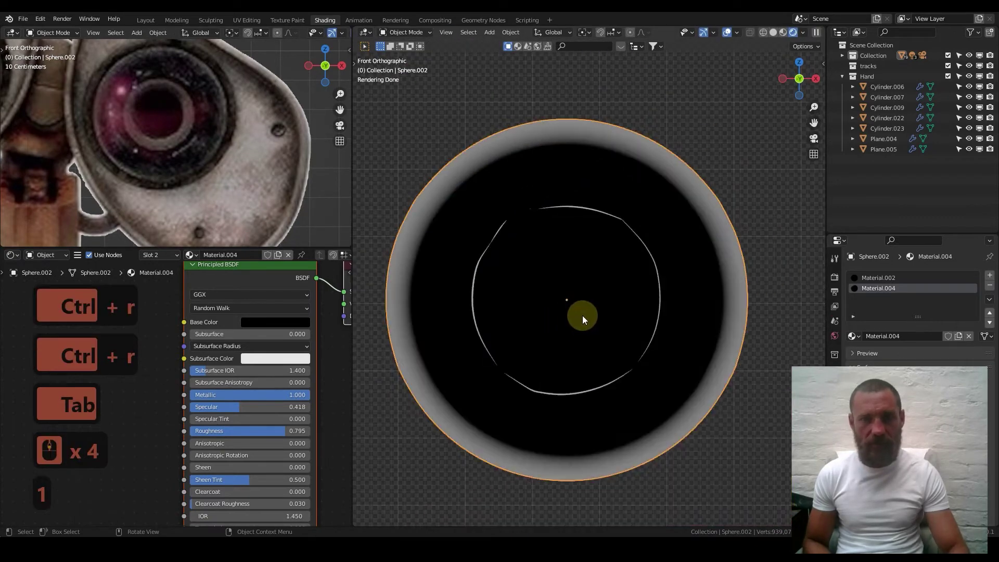
Duplicate the finished eye sphere, raise the copy along Z and move it along X to above the white-centred eye
scroll(586, 316, "down", 8)
left_click(589, 315)
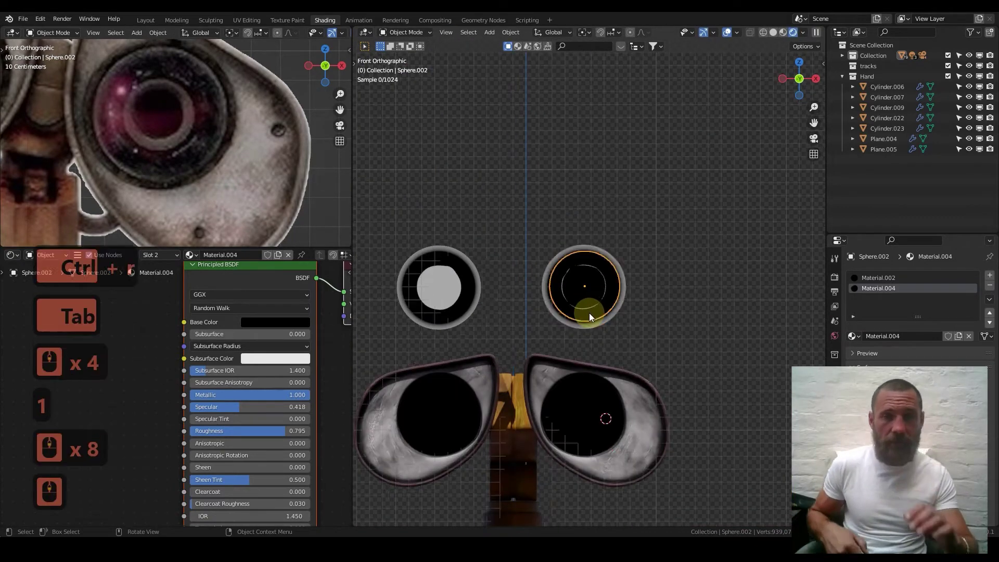
left_click(585, 304)
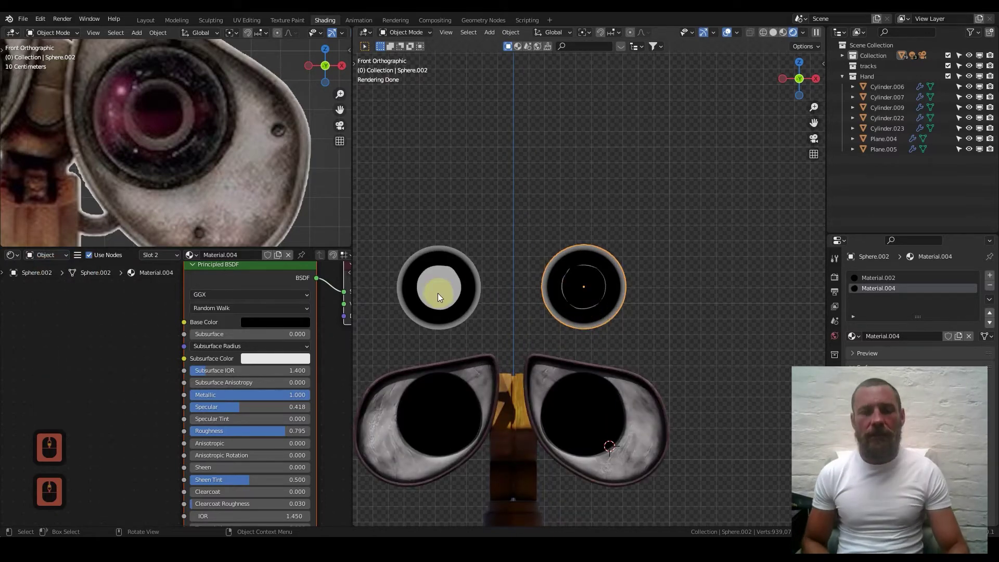
middle_click_drag(591, 302, 669, 324, "shift")
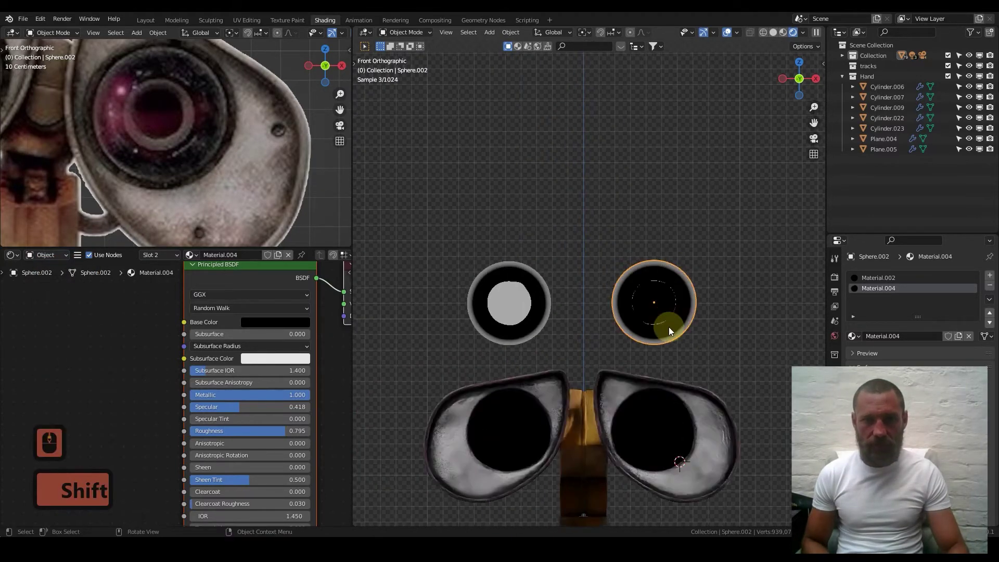
scroll(672, 326, "up", 2)
key("shift+d")
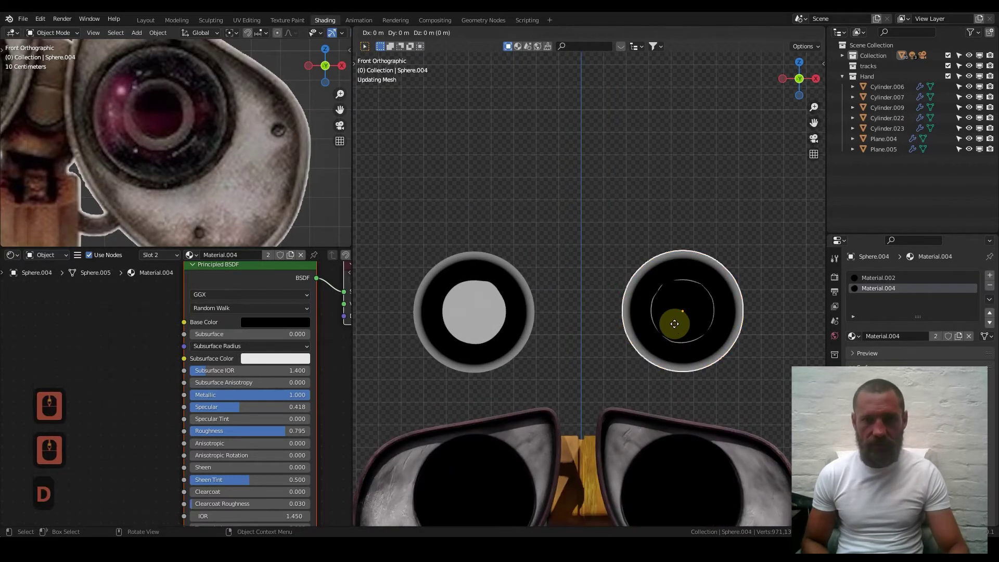
key("z")
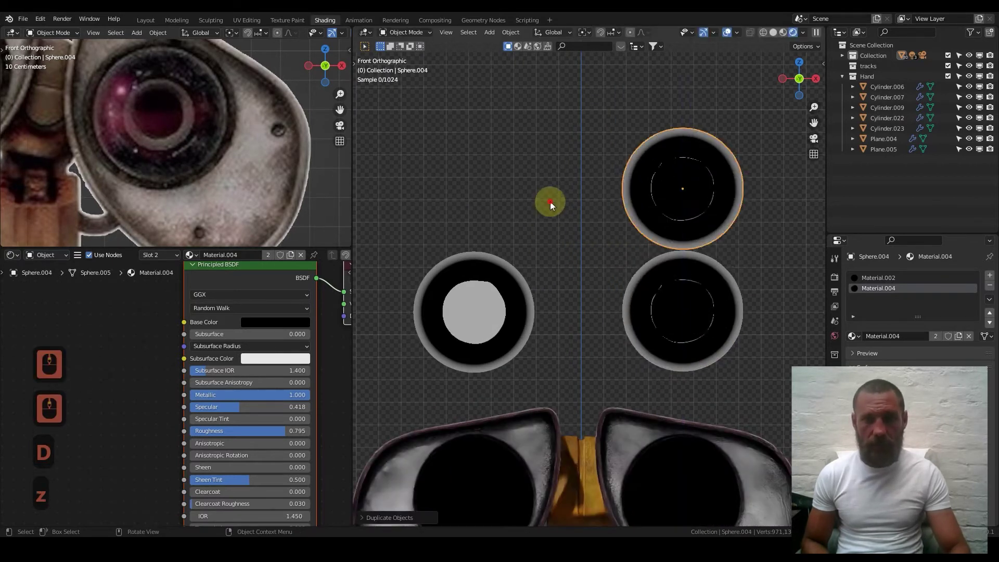
key("g")
key("x")
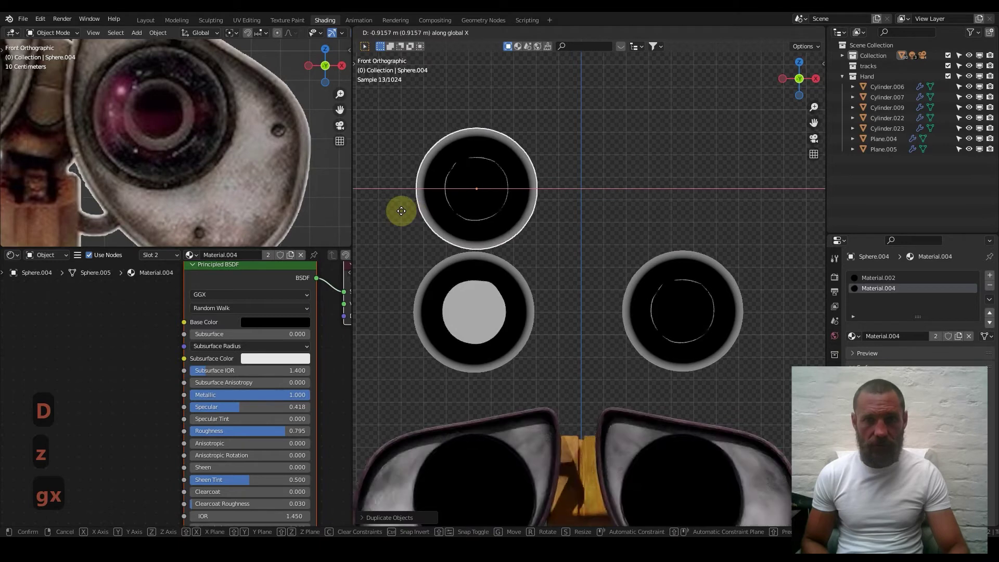
left_click(395, 212)
Lower the duplicated eye 0.55 m along Z onto the white-centred eye and adjust its position along X to align them
scroll(434, 239, "up", 3)
middle_click_drag(434, 239, 543, 208, "shift")
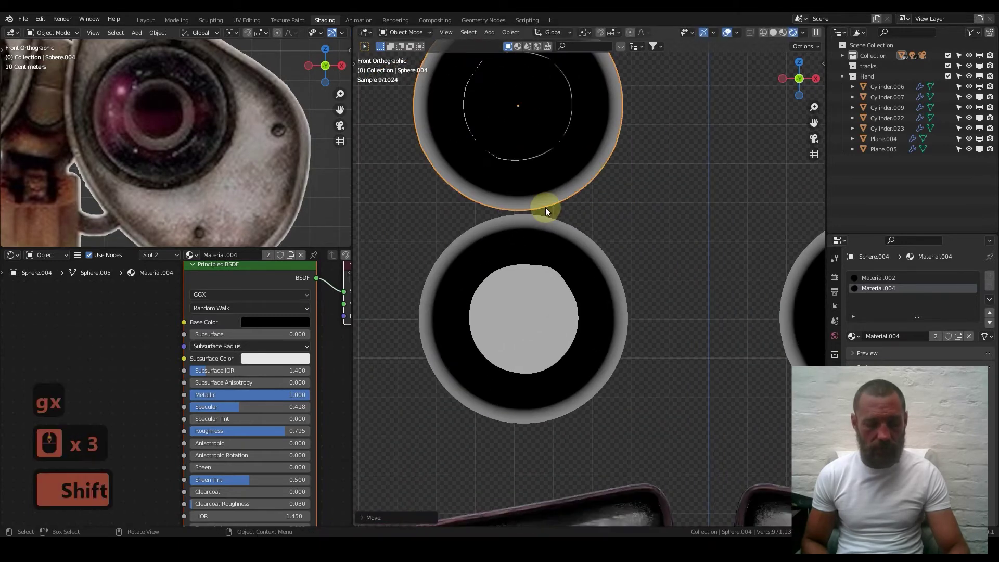
key("g")
key("z")
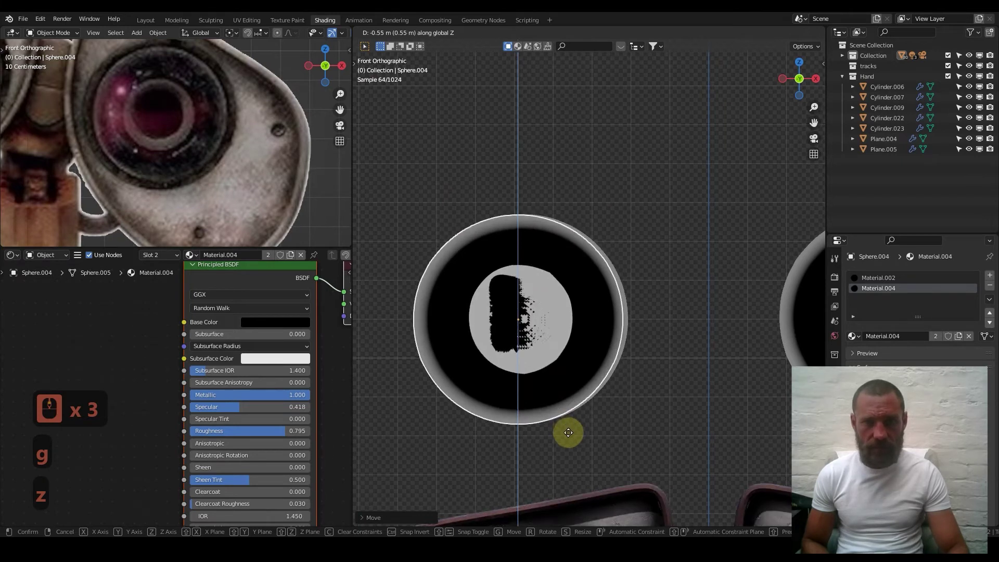
key("x")
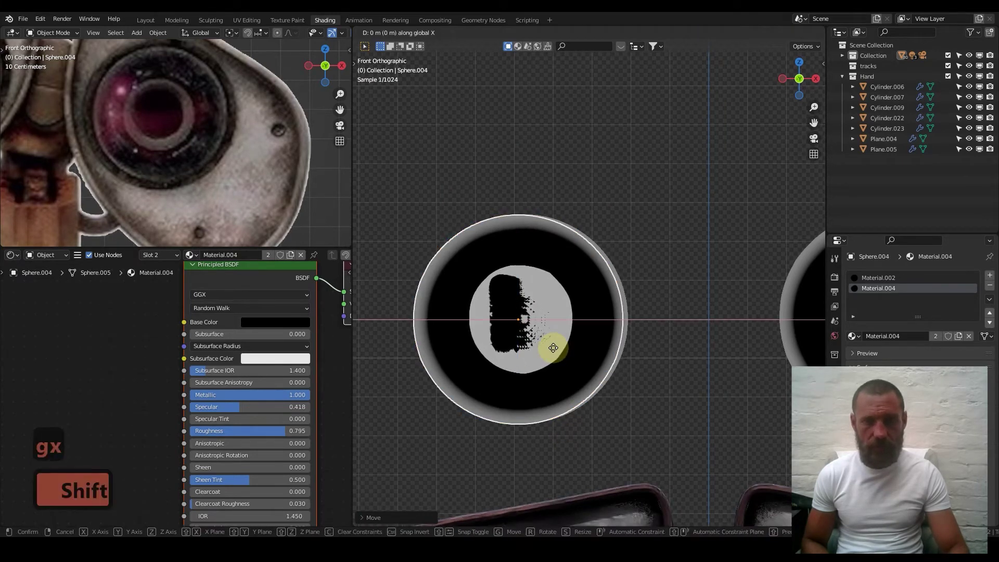
left_click(586, 346)
Hide the duplicated eye, delete the old white-centred sphere beneath it and unhide all objects
key("h")
left_click(621, 315)
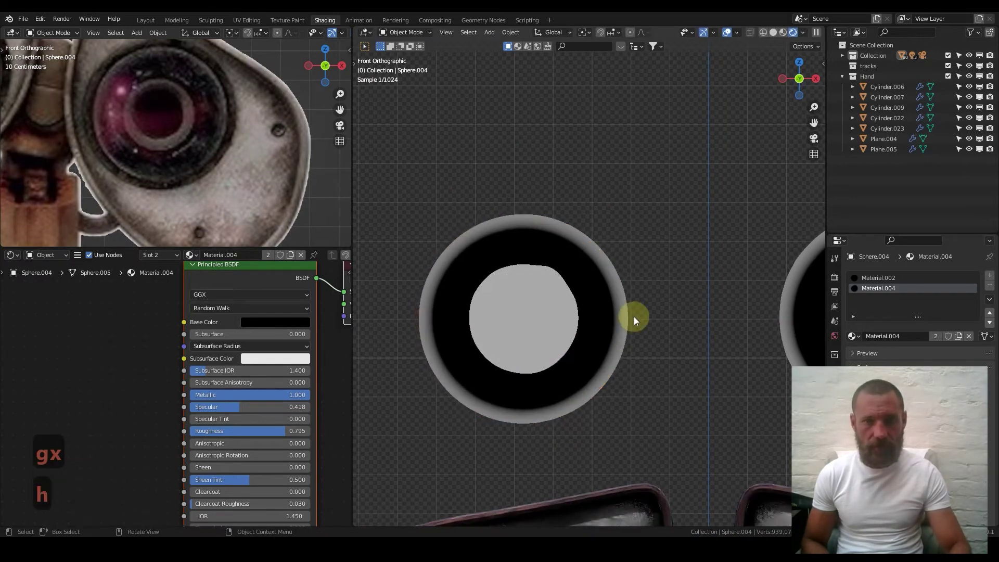
key("x")
left_click(621, 315)
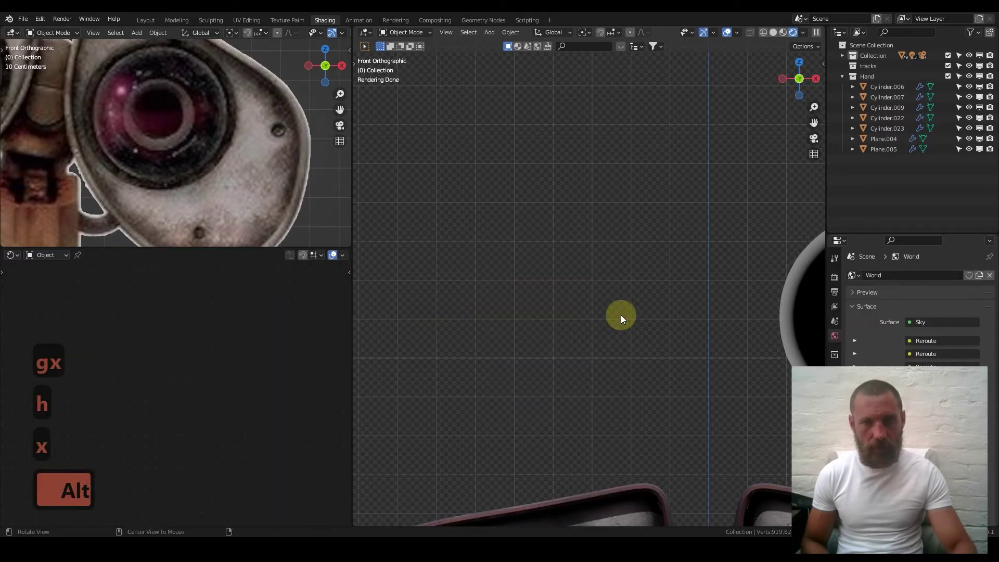
key("alt+h")
scroll(641, 296, "down", 5)
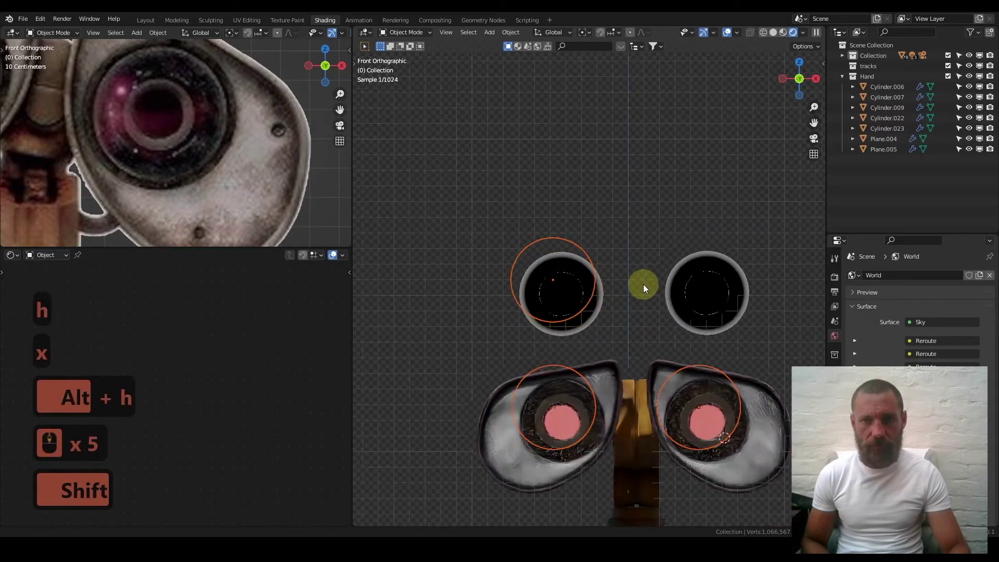
middle_click_drag(647, 297, 638, 277, "shift")
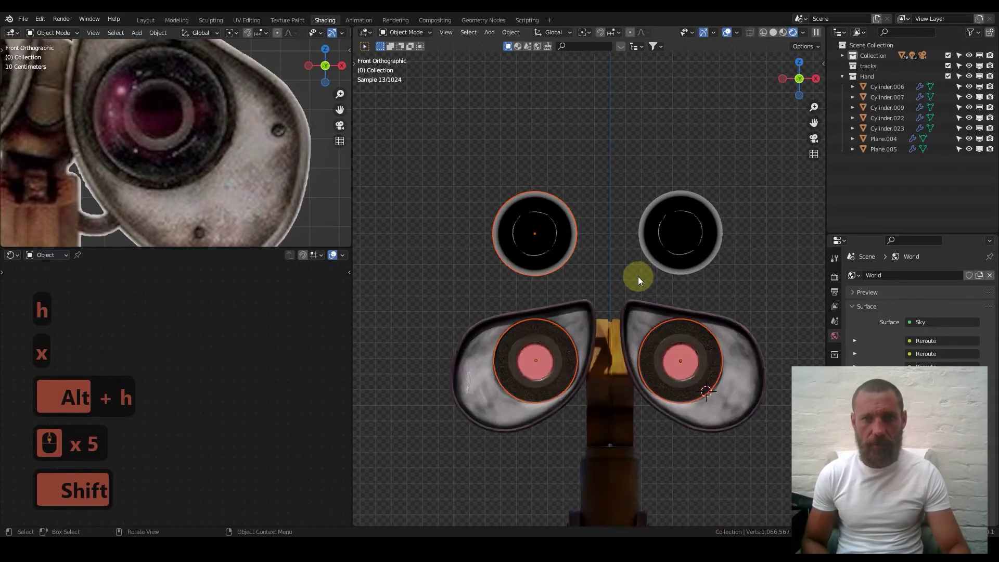
Hide the glass spheres and the grey rings around the pink pupils in the eye housings
left_click(555, 358)
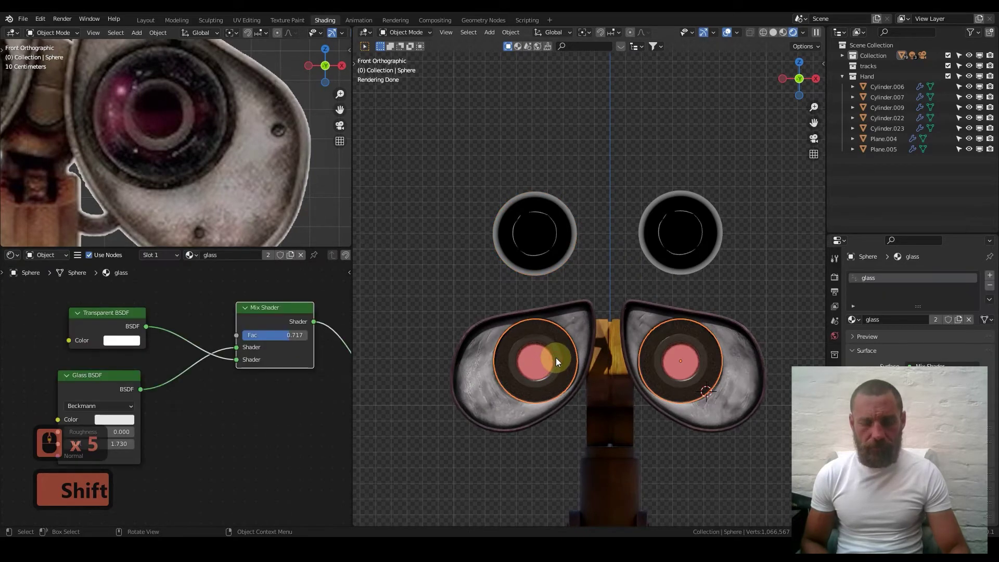
key("h")
left_click(561, 356)
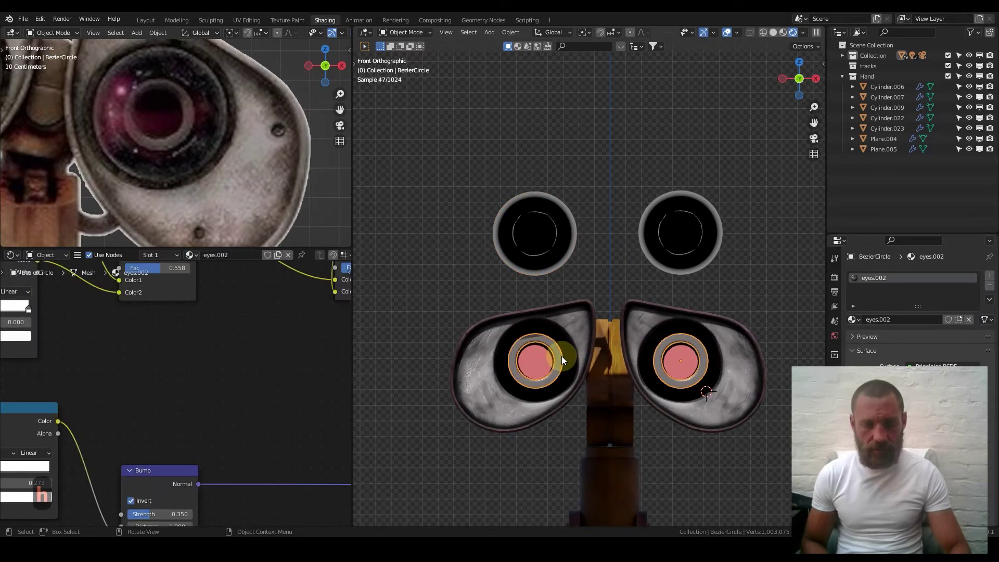
key("h")
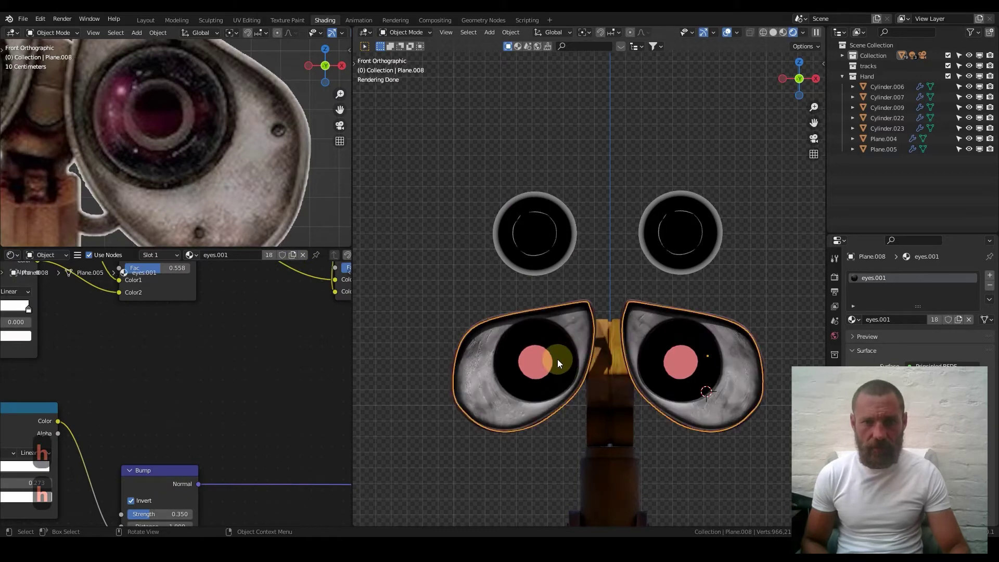
Hide the pink pupils so only the black openings remain in both eye housings
left_click(554, 360)
key("h")
left_click(557, 357)
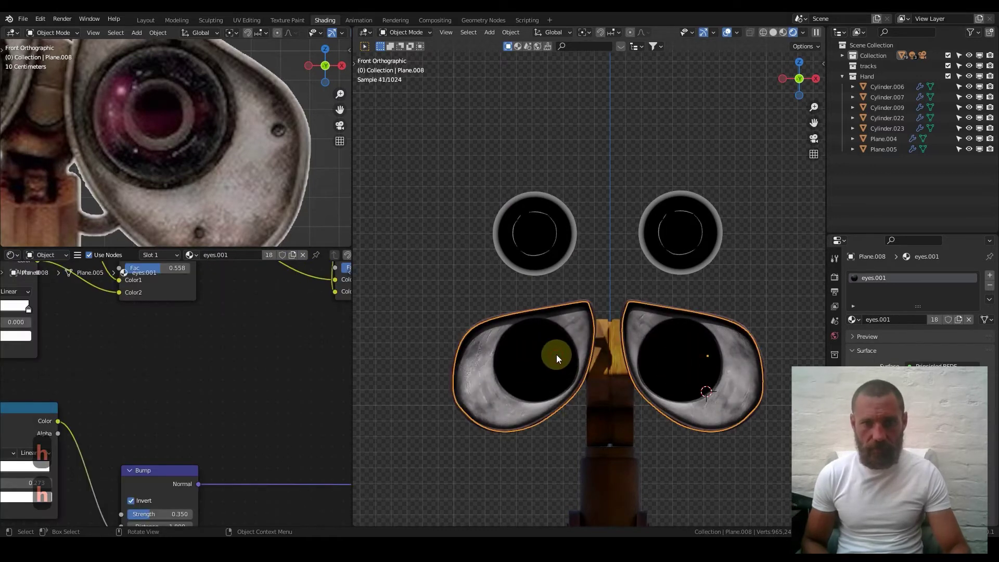
left_click(557, 354)
Lower both raised eye spheres along Z back into the eye housings and unhide all objects
left_click_drag(485, 128, 763, 293)
key("g")
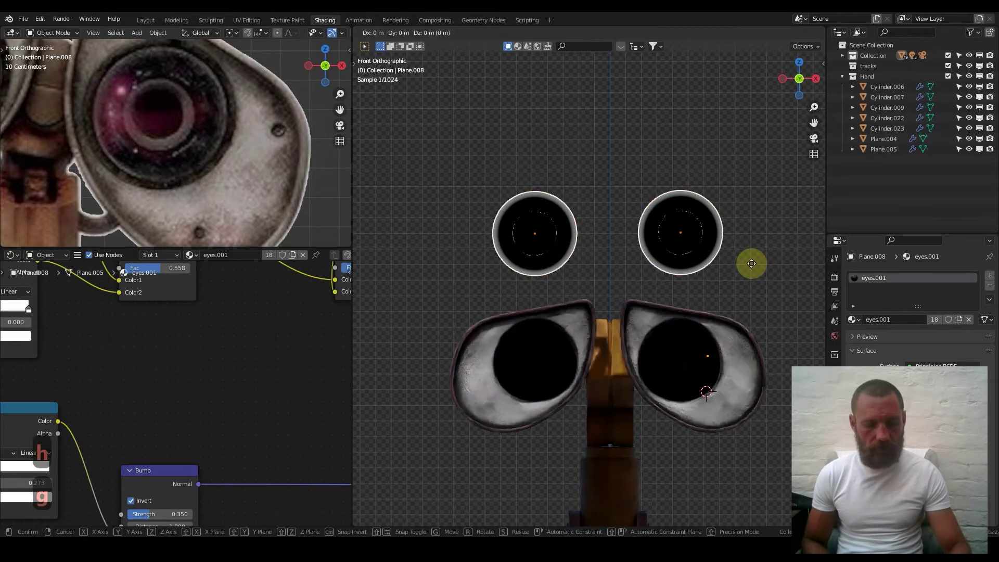
key("z")
key("shift")
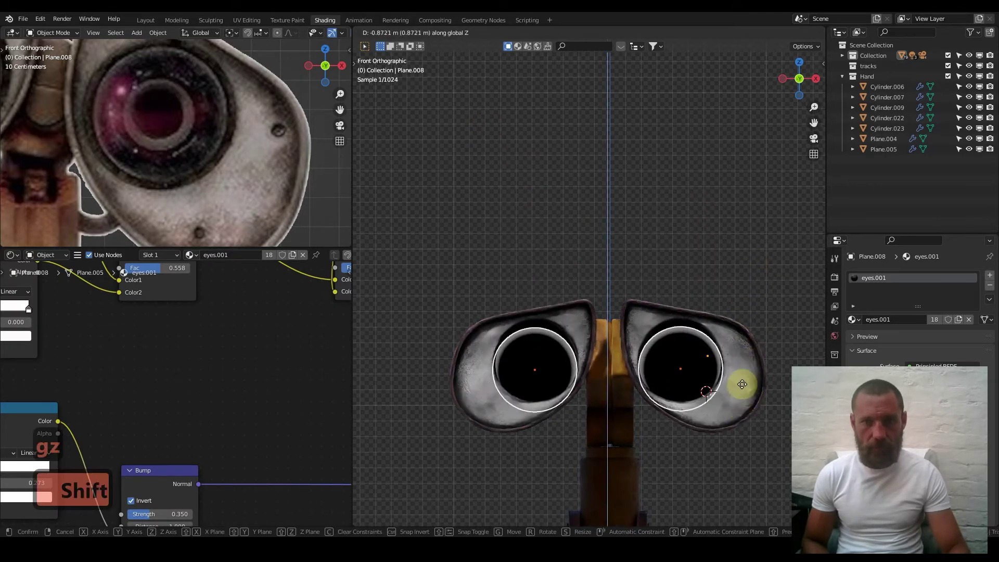
left_click(745, 308)
key("alt+h")
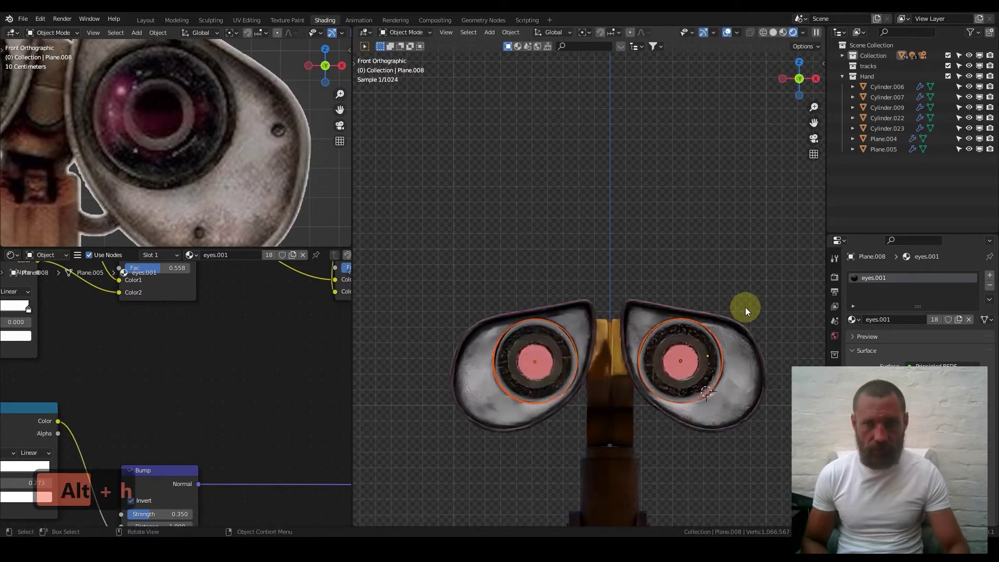
Locate the pink pupil object Sphere.001 in the scene list, hide it and disable it in viewports and renders
left_click(681, 362)
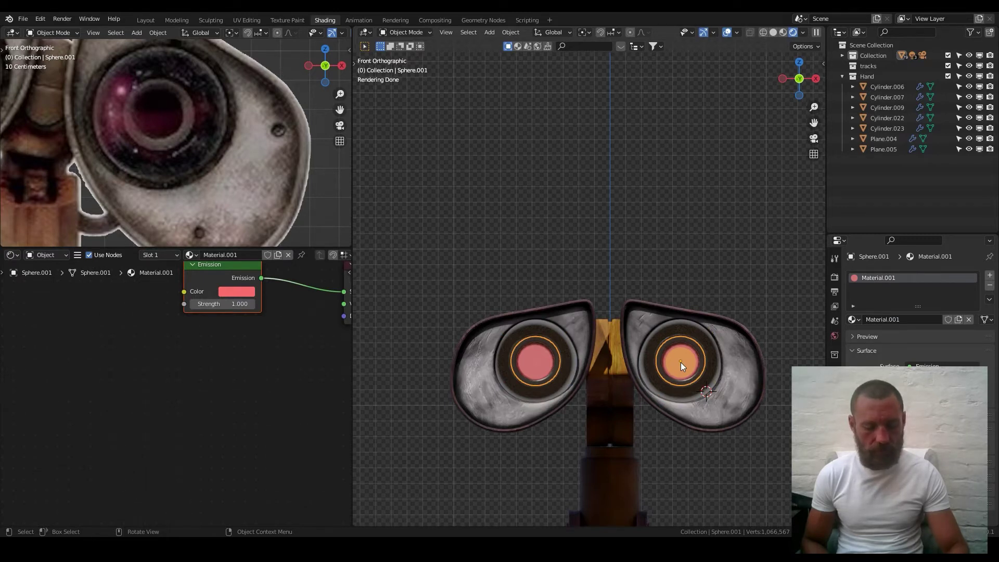
right_click(885, 90)
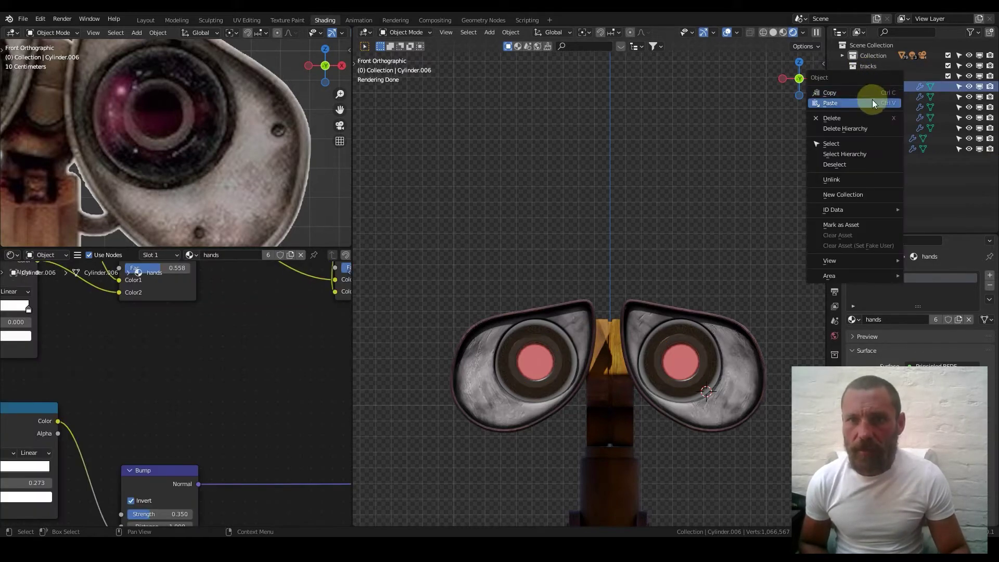
left_click(533, 359)
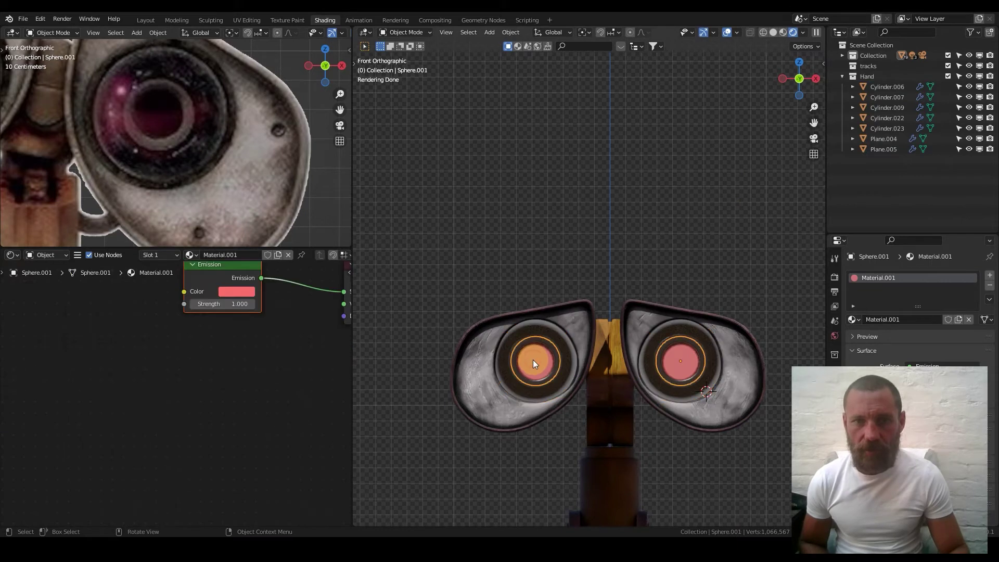
right_click(869, 184)
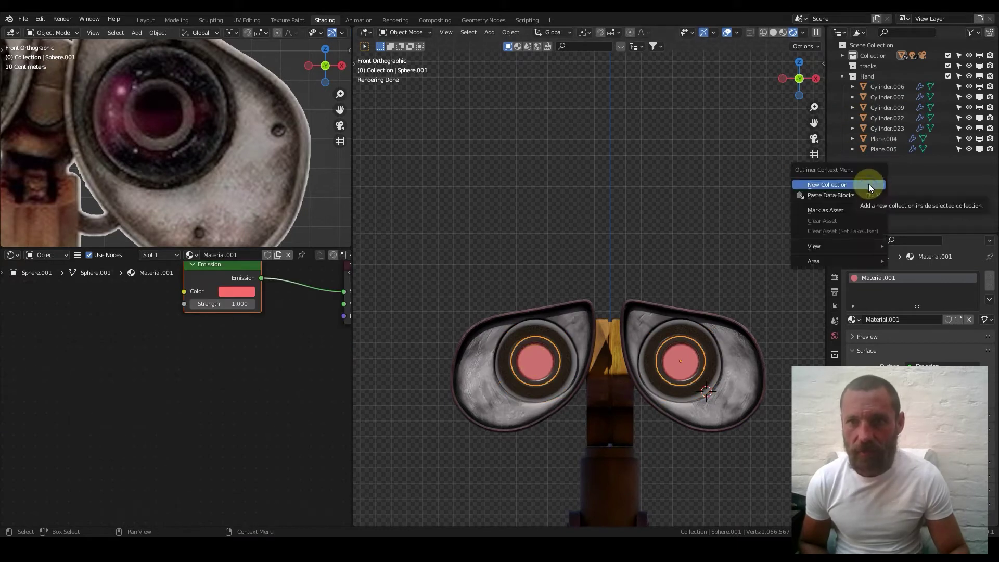
mouse_move(862, 245)
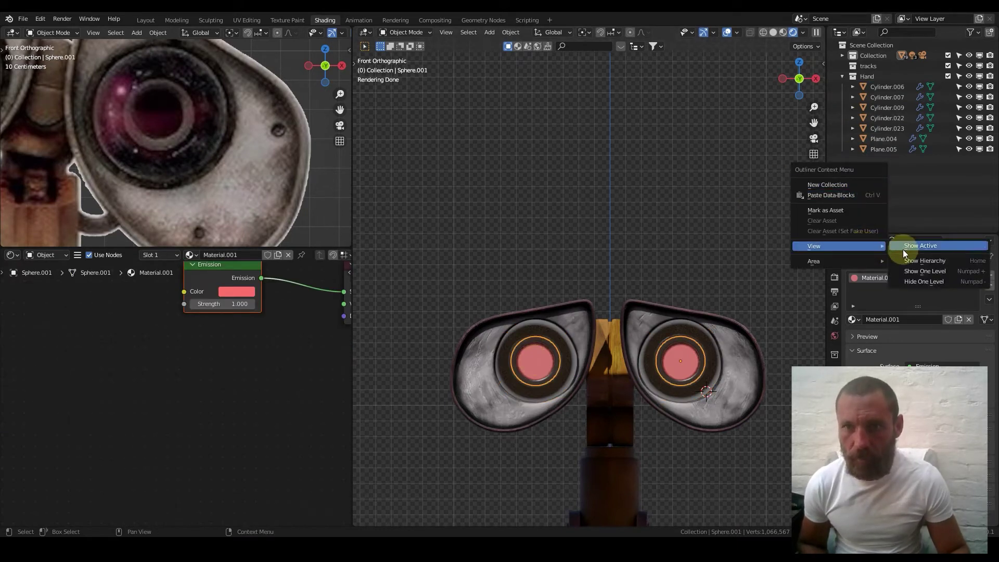
left_click(930, 244)
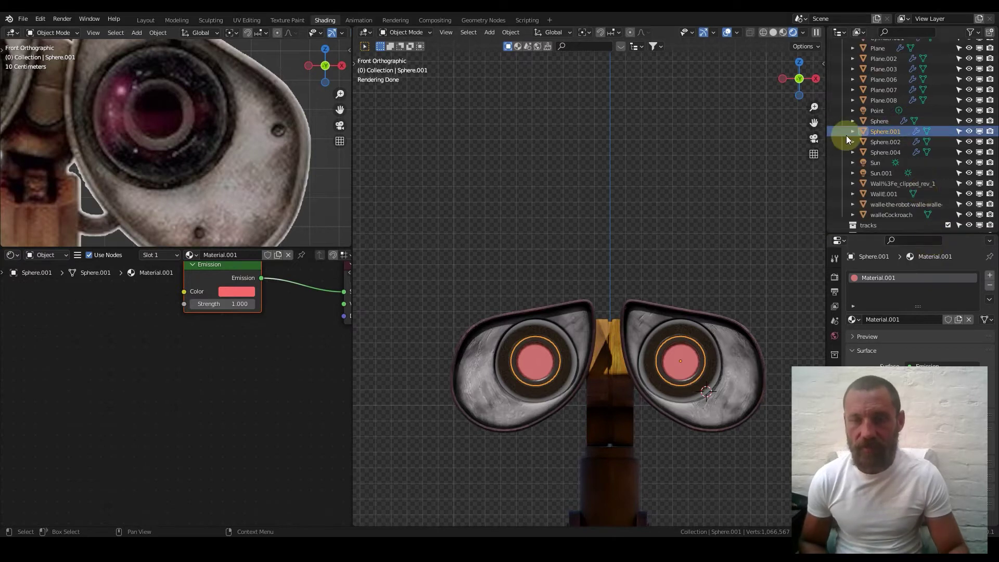
left_click(969, 132)
left_click(980, 132)
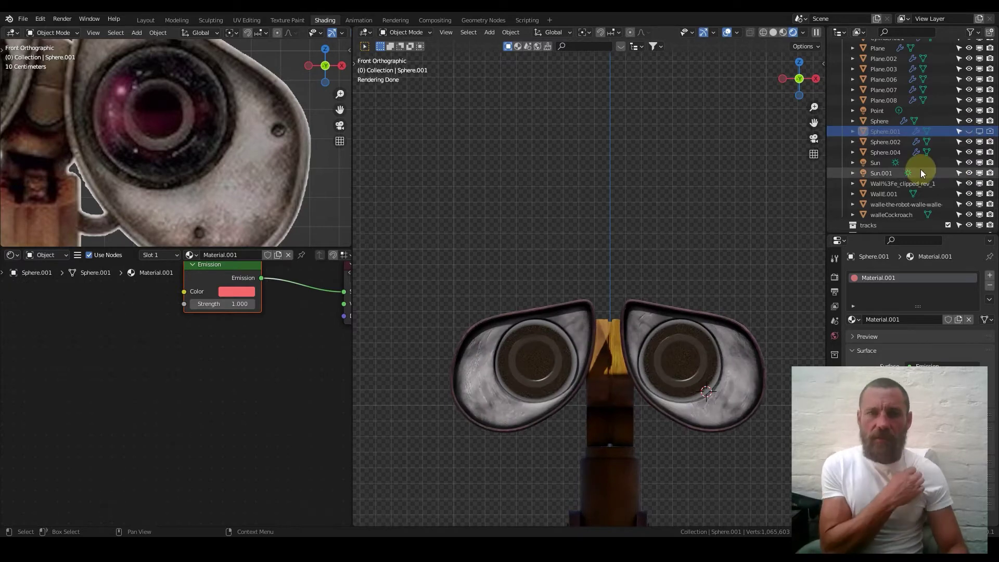
Select the black eye sphere Sphere.004 beneath the glass and check it with a cancelled trial move
key("Tab")
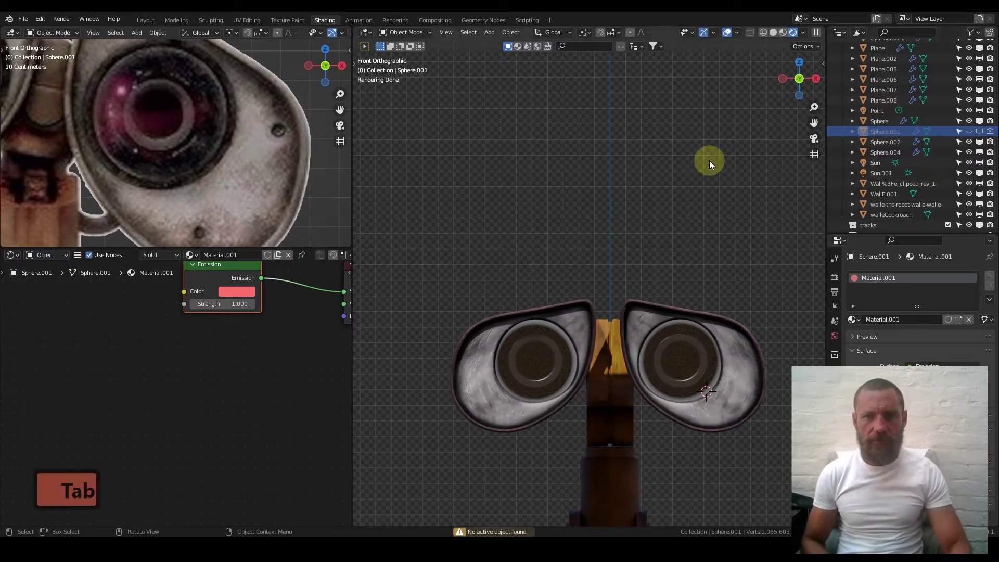
middle_click_drag(604, 345, 628, 271, "shift")
scroll(639, 276, "up", 2)
left_click(546, 248)
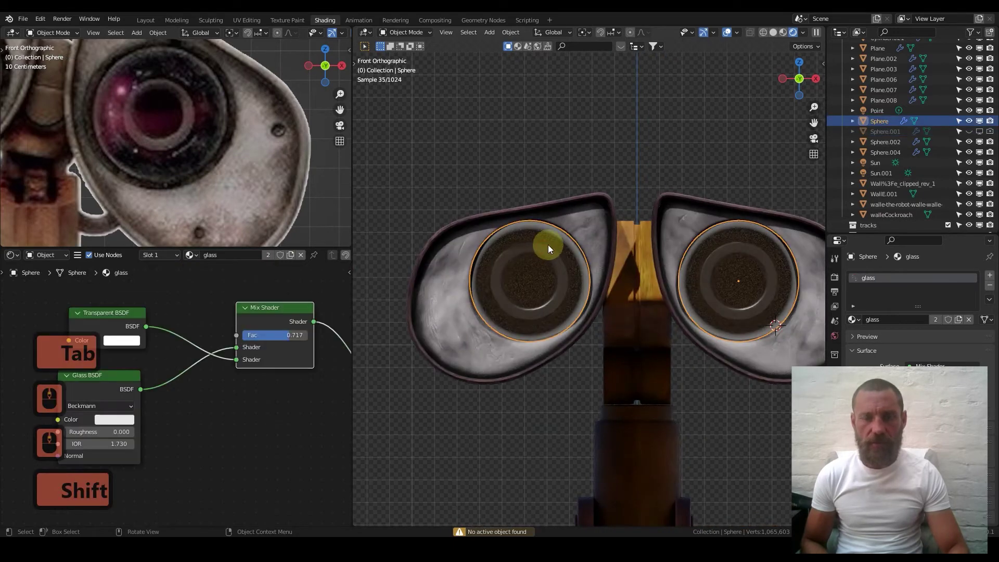
scroll(133, 357, "down", 8)
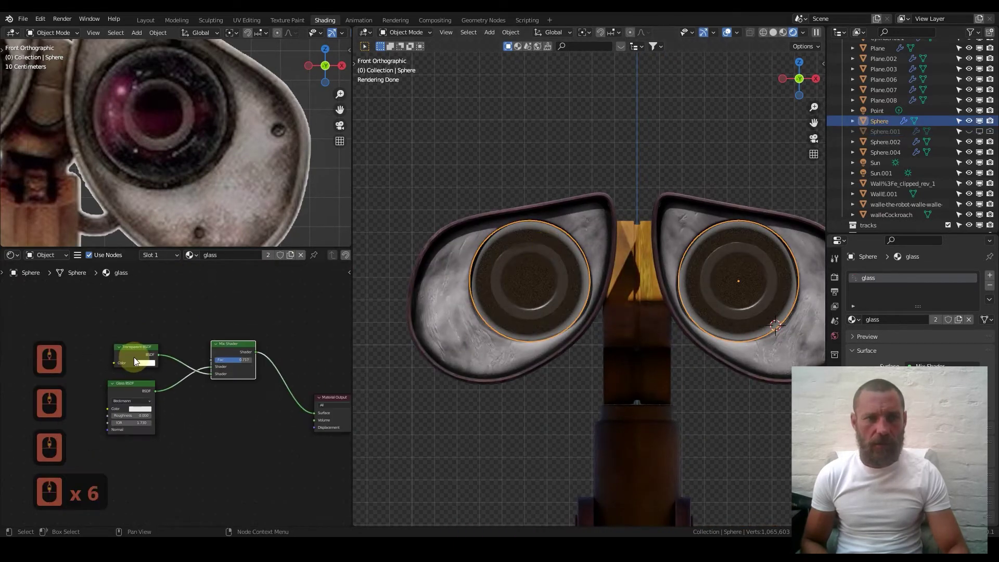
left_click(544, 241)
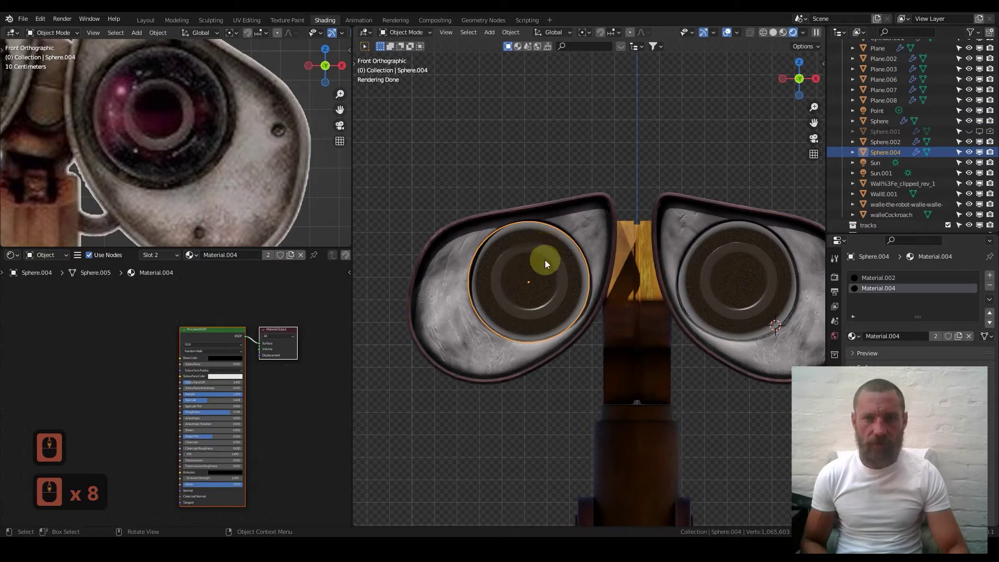
left_click(549, 238)
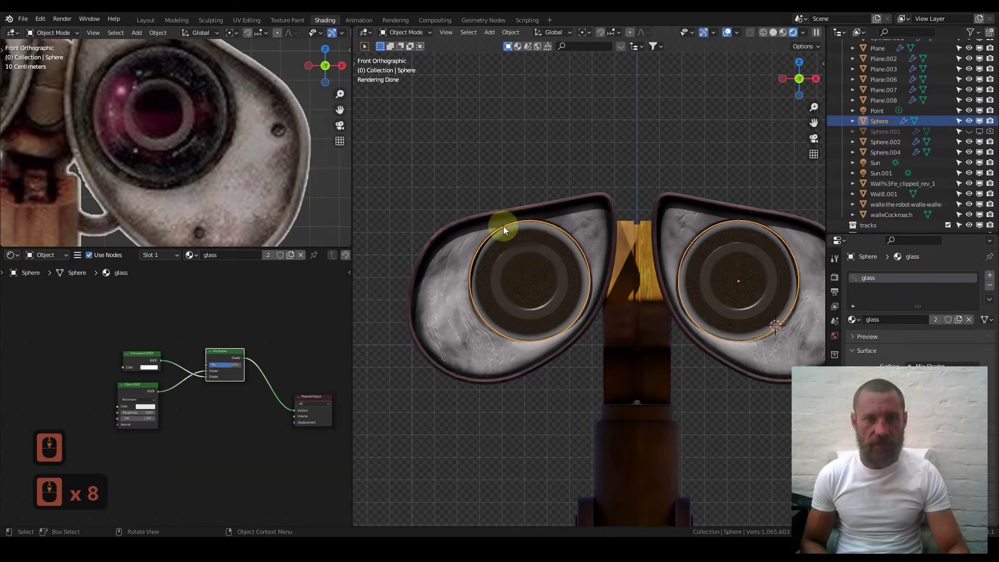
left_click(526, 252)
left_click(525, 249)
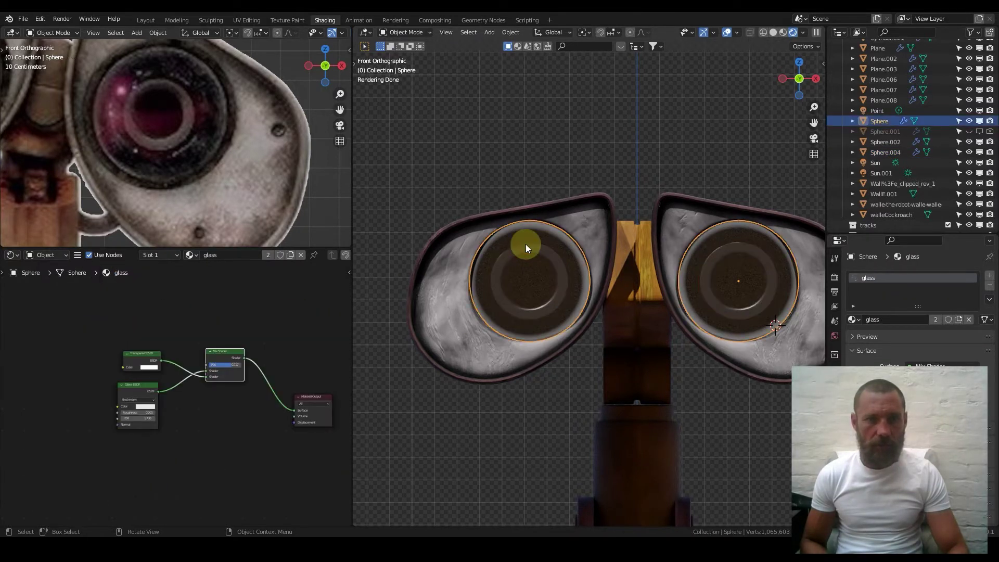
left_click(526, 245)
left_click(526, 245)
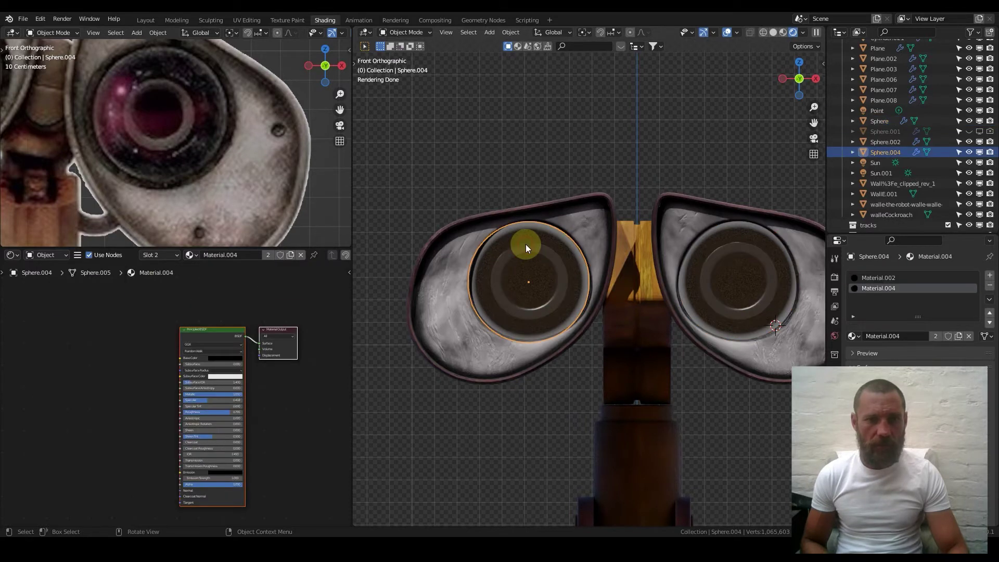
key("g")
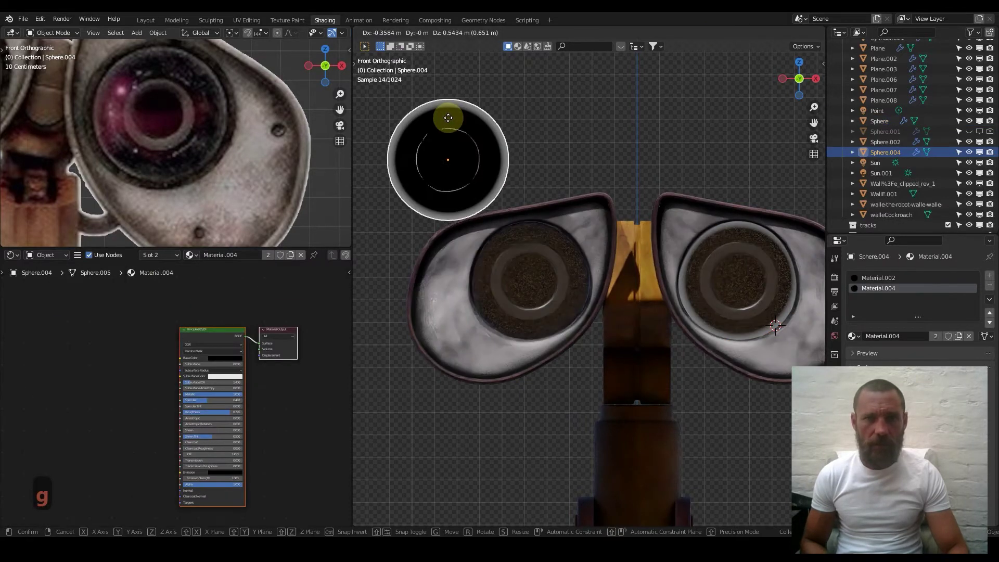
right_click(448, 118)
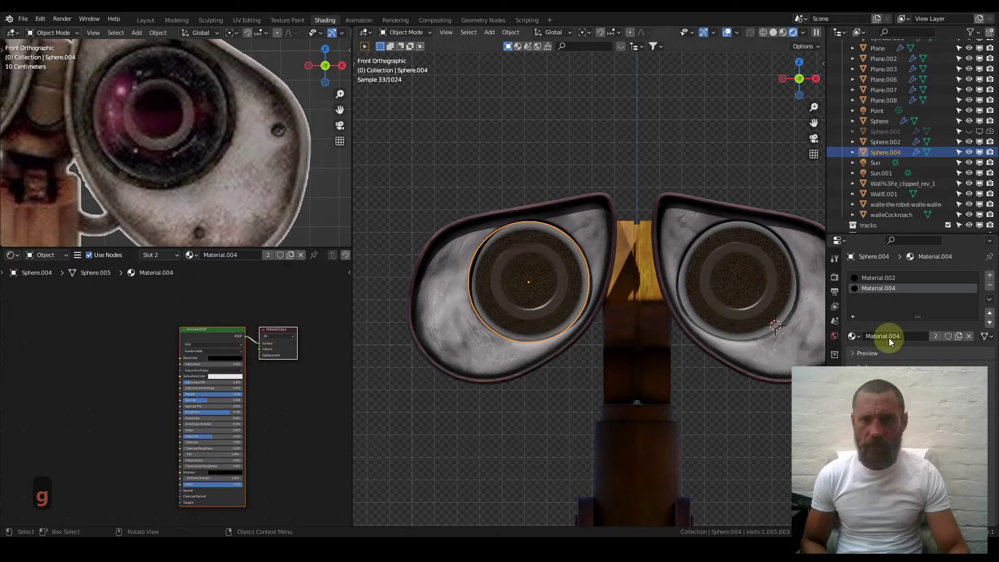
Make Material.002 on Sphere.004 a separate single-user copy and set its Mapping location X to -0.02 m
left_click(877, 278)
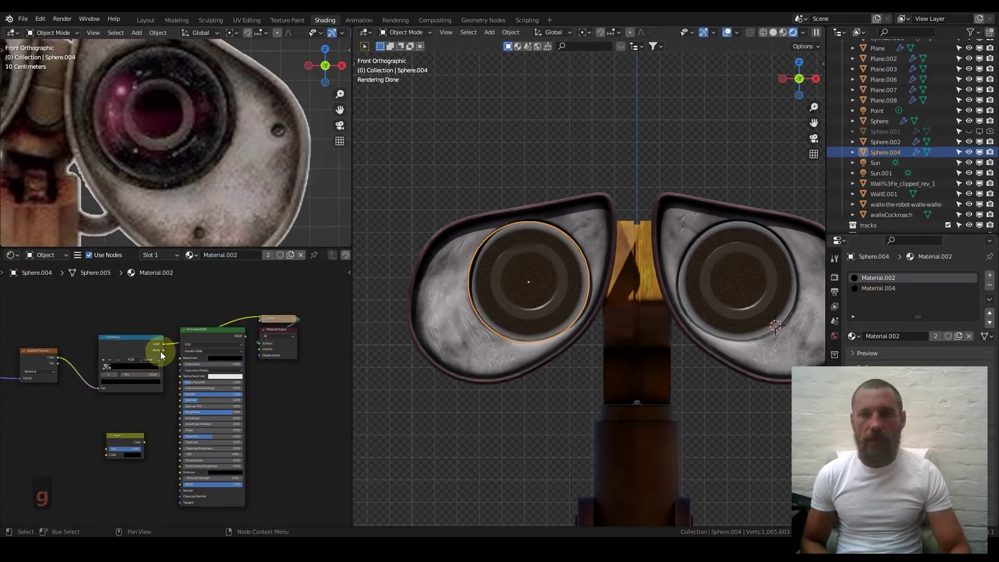
scroll(116, 380, "down", 5)
scroll(116, 380, "down", 1)
scroll(172, 386, "up", 20)
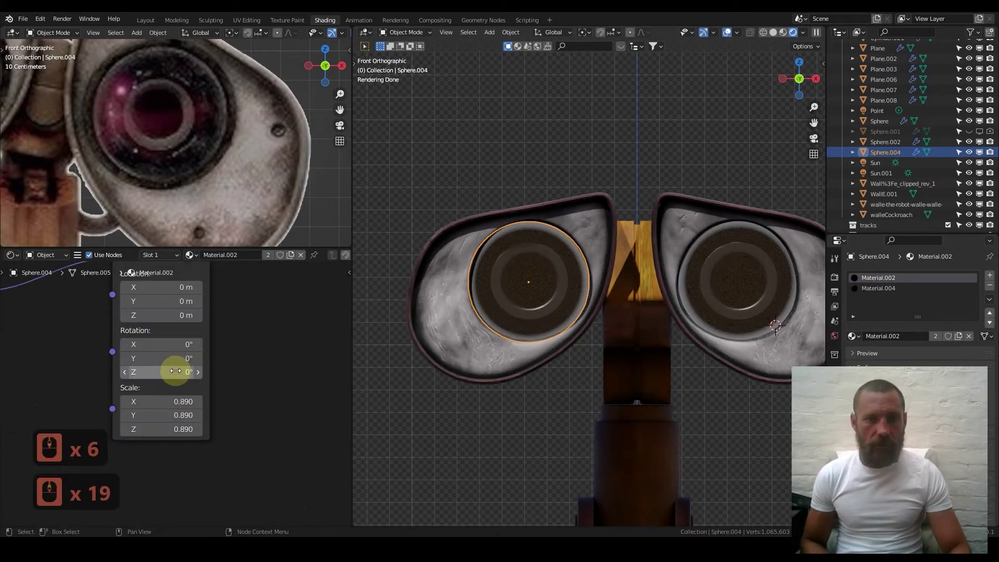
scroll(166, 389, "up", 6)
scroll(225, 379, "down", 19)
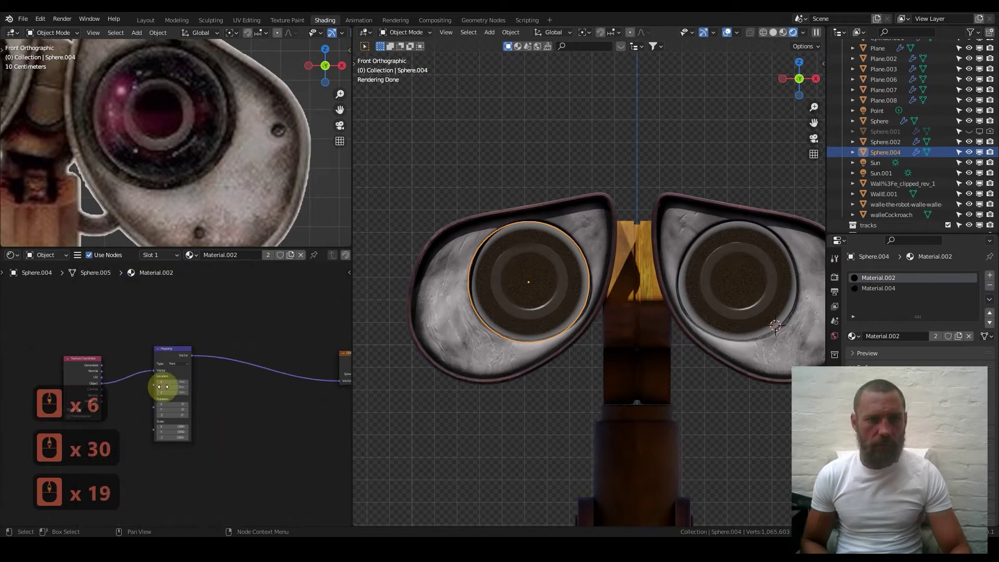
middle_click_drag(168, 364, 279, 355)
scroll(180, 361, "up", 11)
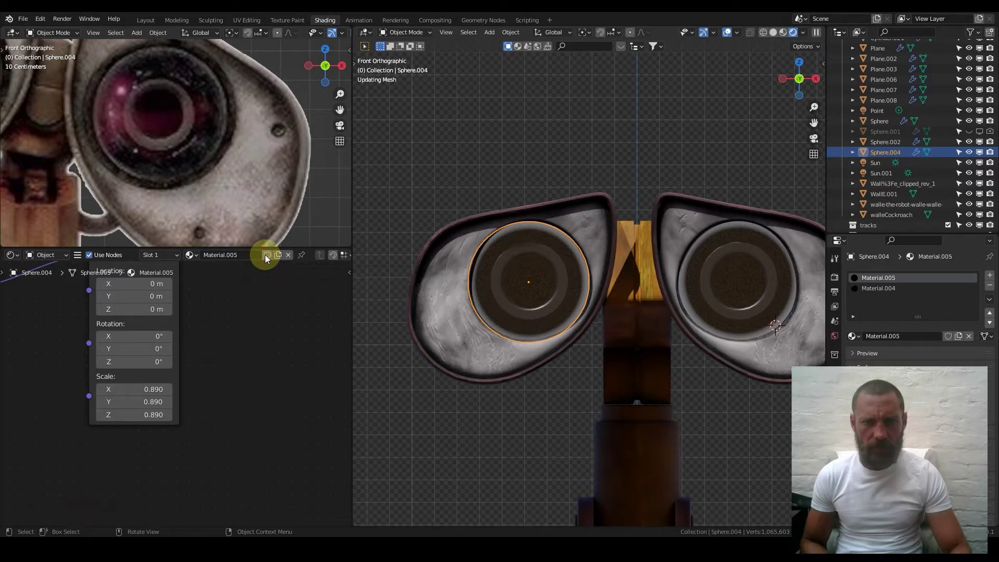
left_click_drag(128, 288, 143, 288, "shift")
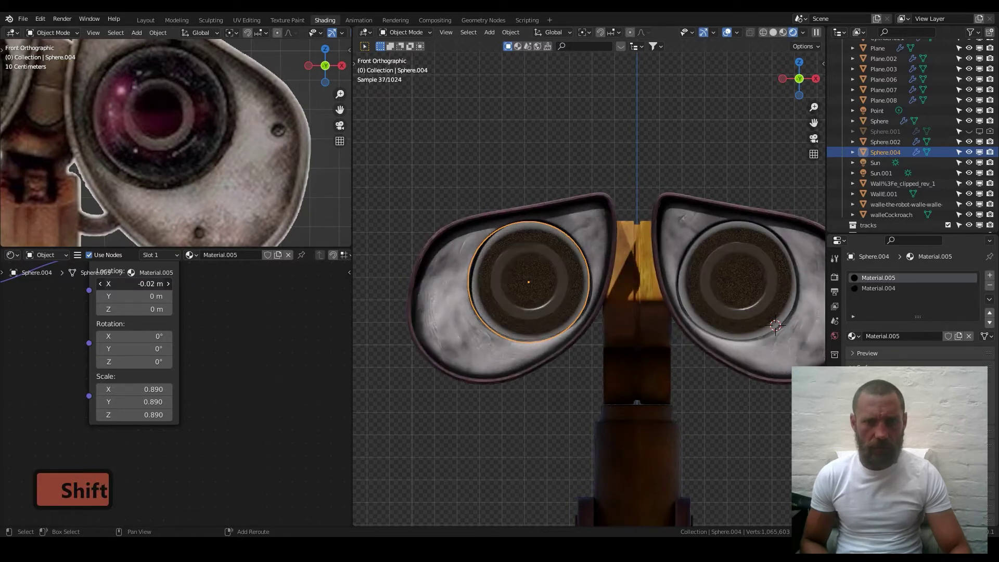
Move the other black eye sphere, Sphere.002, about 0.06 m along Y, deeper into its housing behind the glass
scroll(522, 270, "down", 4)
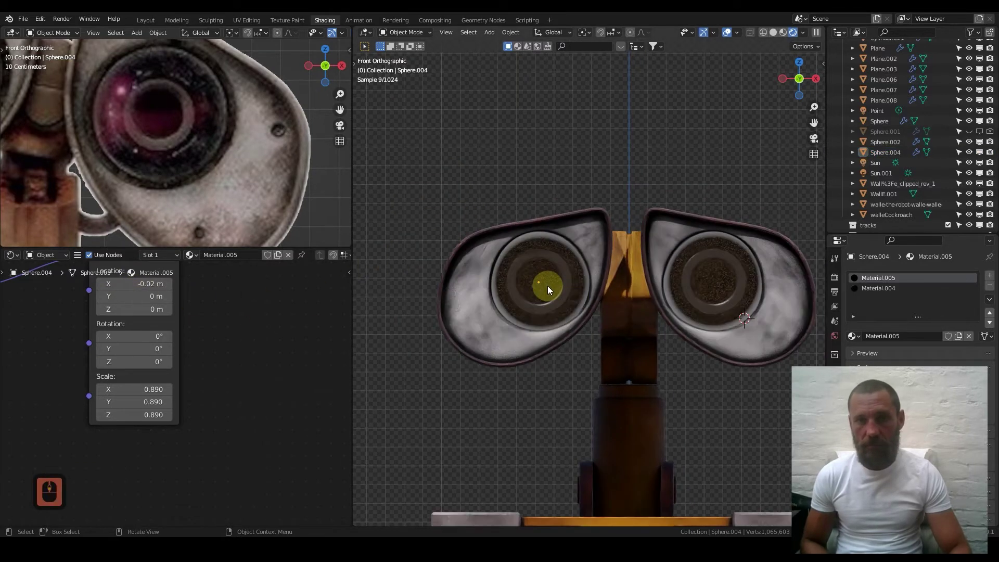
middle_click_drag(630, 278, 648, 299)
scroll(650, 298, "up", 4)
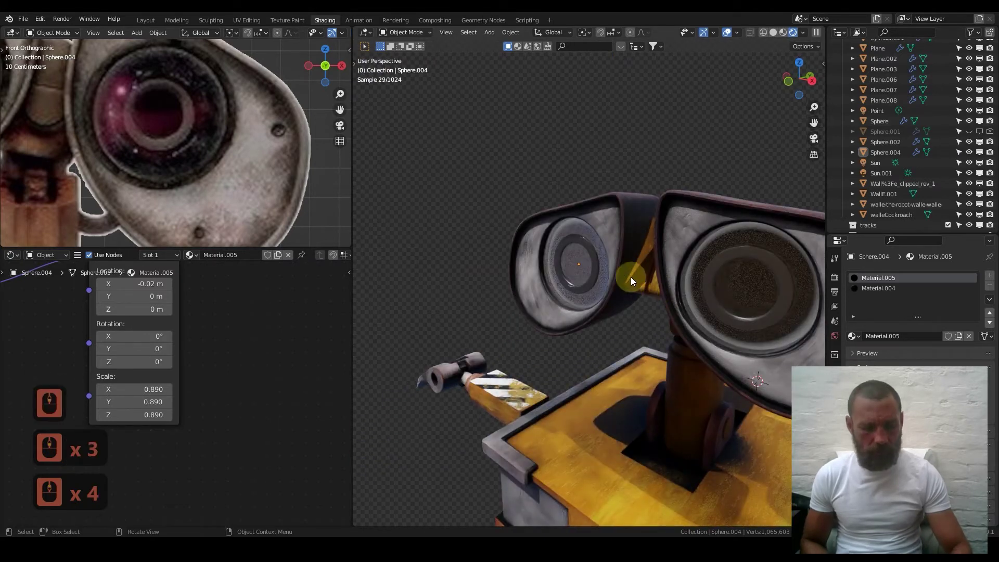
key("g")
key("y")
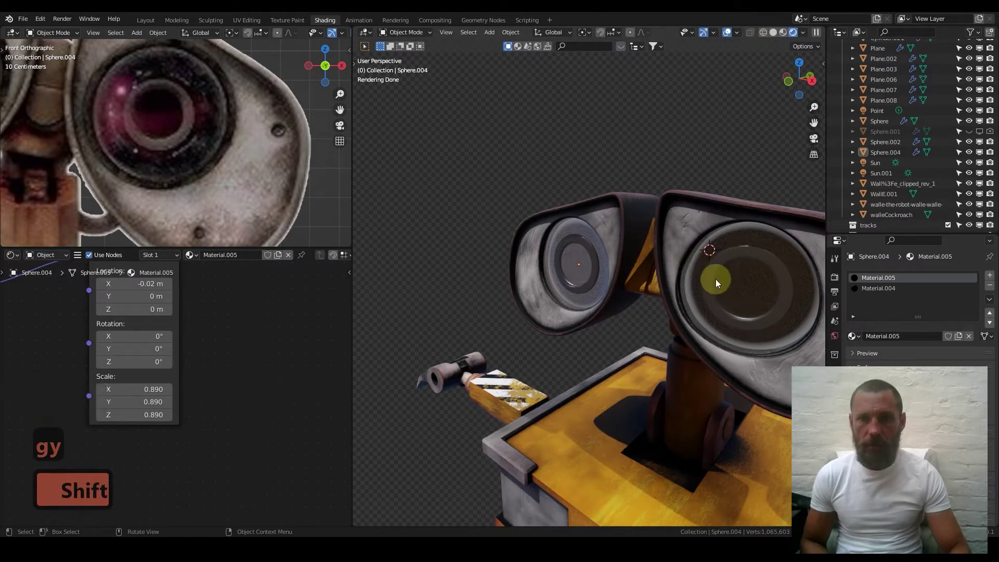
left_click(698, 270)
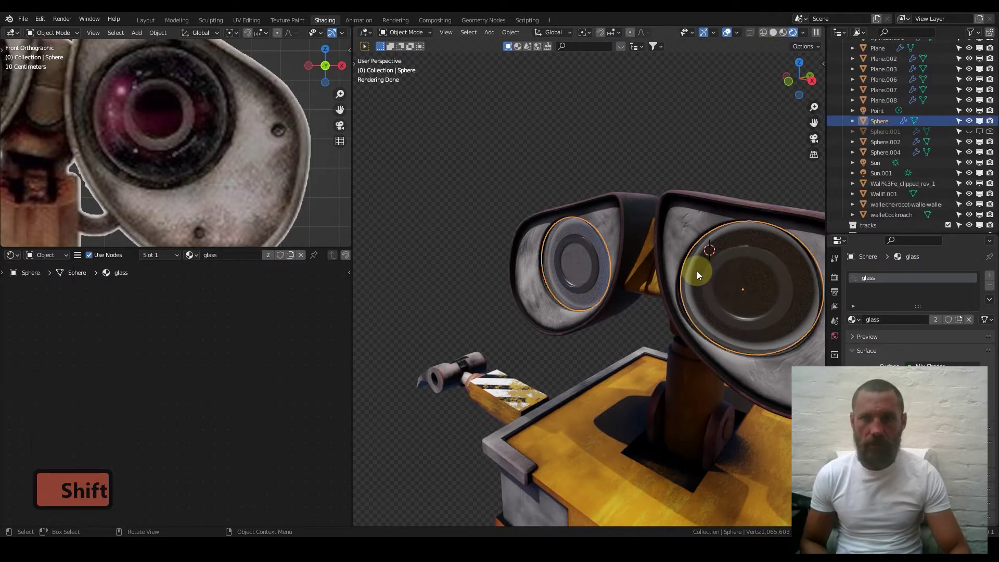
key("g")
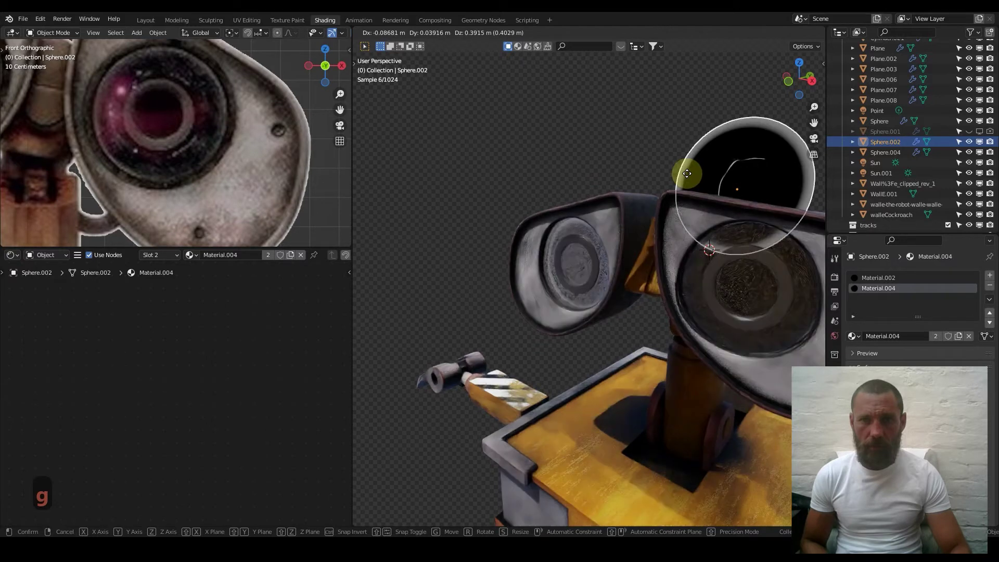
right_click(687, 177)
key("g")
key("y")
key("shift")
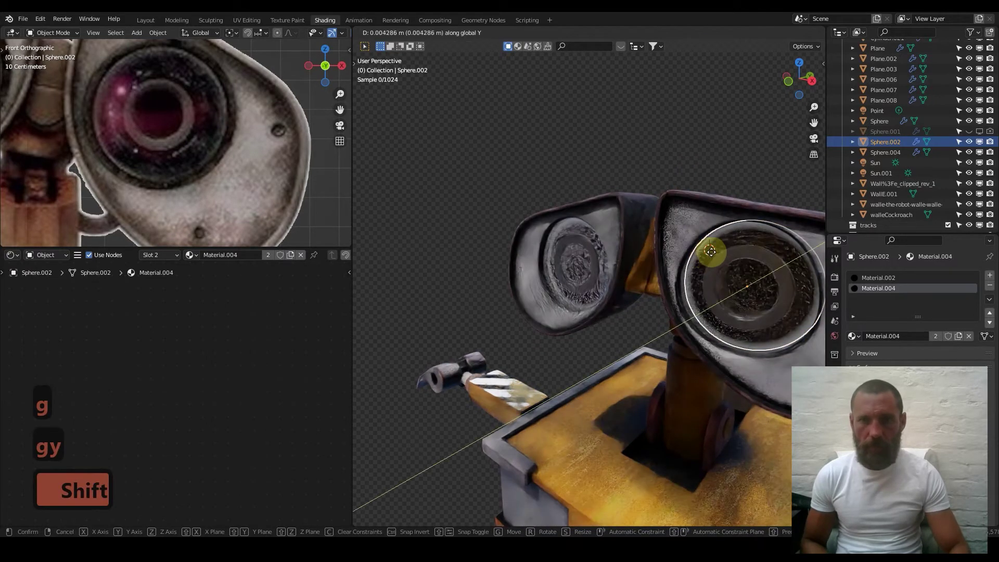
left_click(752, 232)
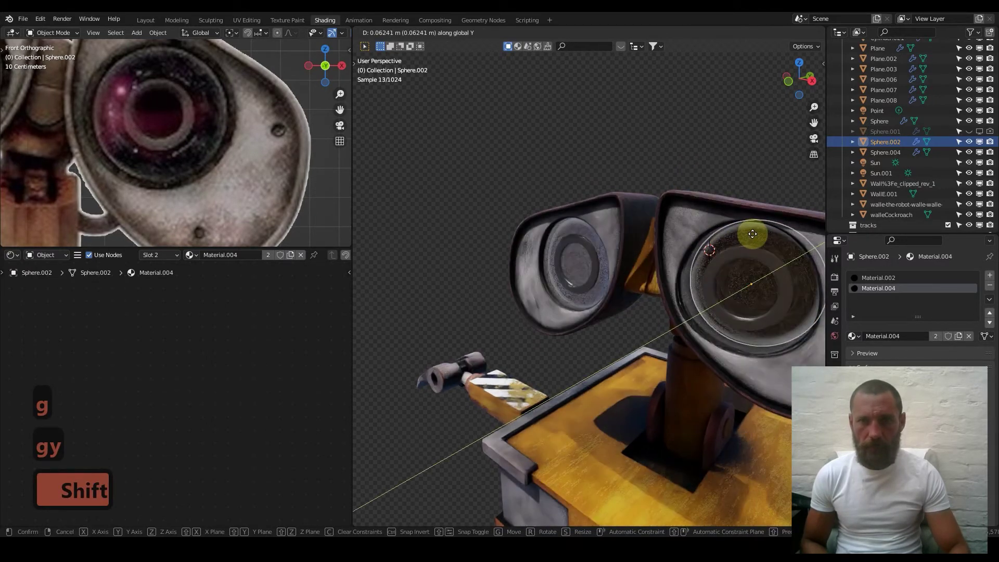
Move the grey inner rings of both eyes along Y deeper into the housings and save the file
left_click(755, 252)
left_click(755, 252)
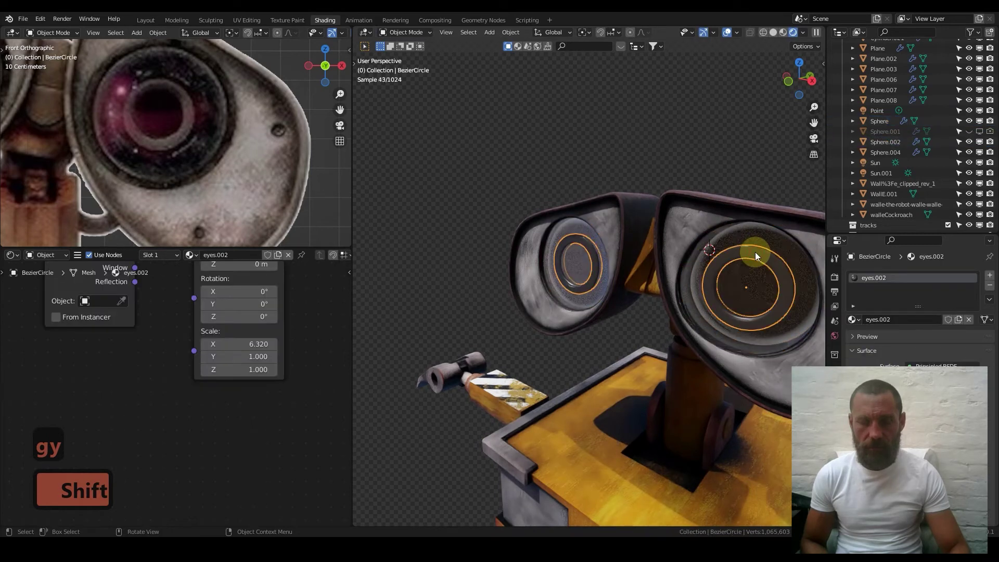
key("g")
key("y")
key("shift")
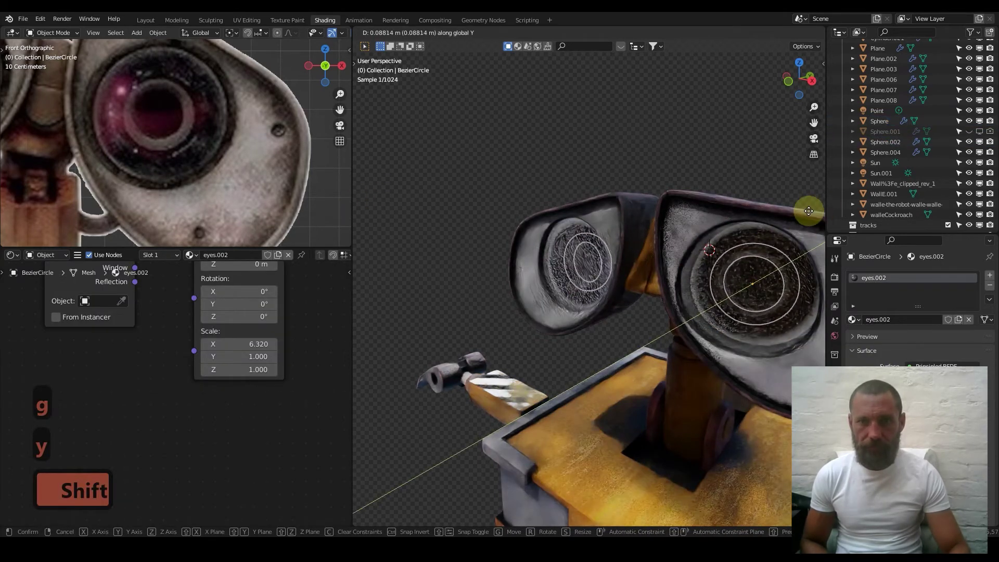
left_click(747, 276)
middle_click_drag(747, 277, 748, 230)
key("ctrl+s")
scroll(697, 237, "down", 3)
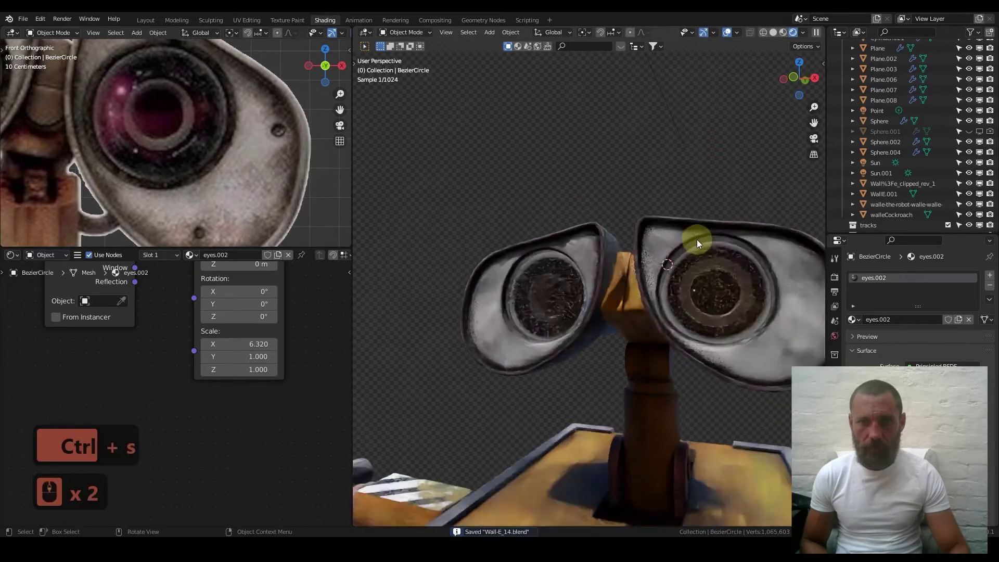
Add a point light at the 3D cursor by the eye and set its colour to pink, hue 0.941 and saturation 0.987
middle_click_drag(551, 290, 528, 292)
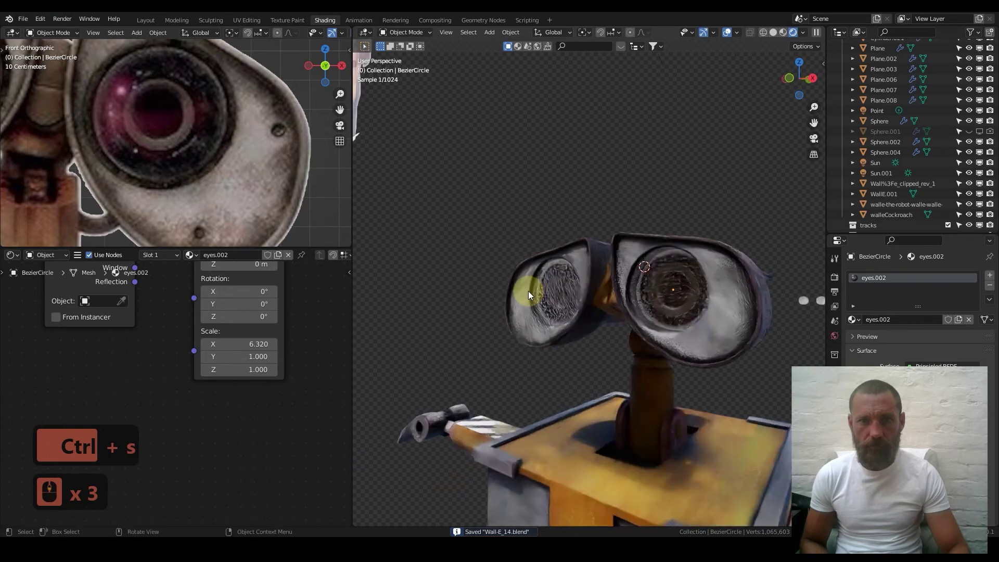
key("shift+a")
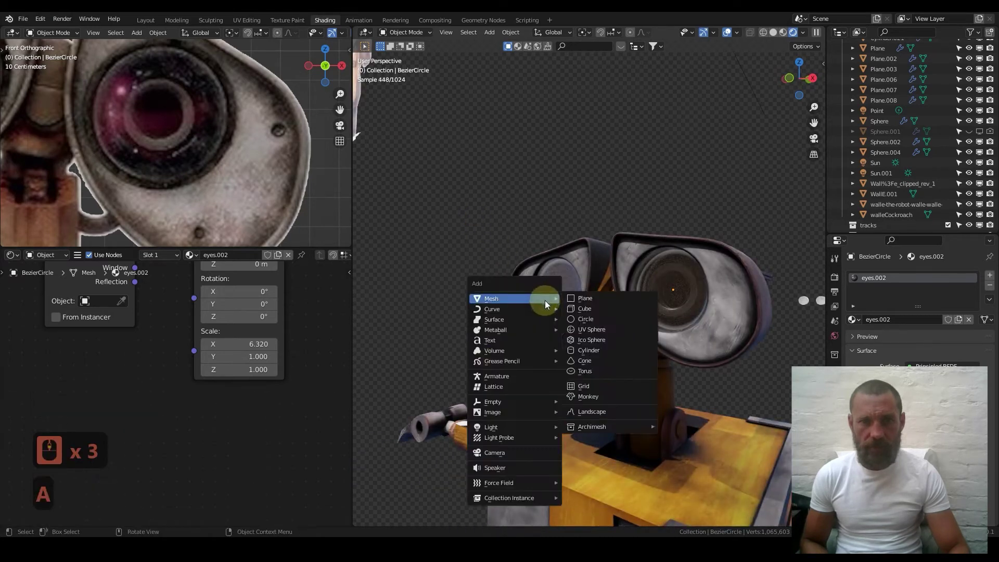
mouse_move(519, 427)
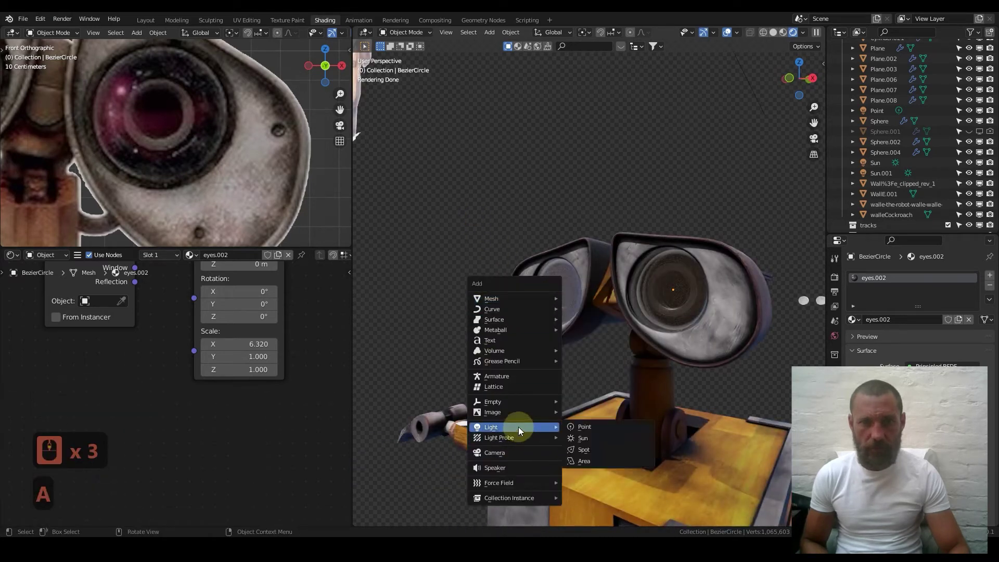
left_click(609, 427)
left_click(943, 336)
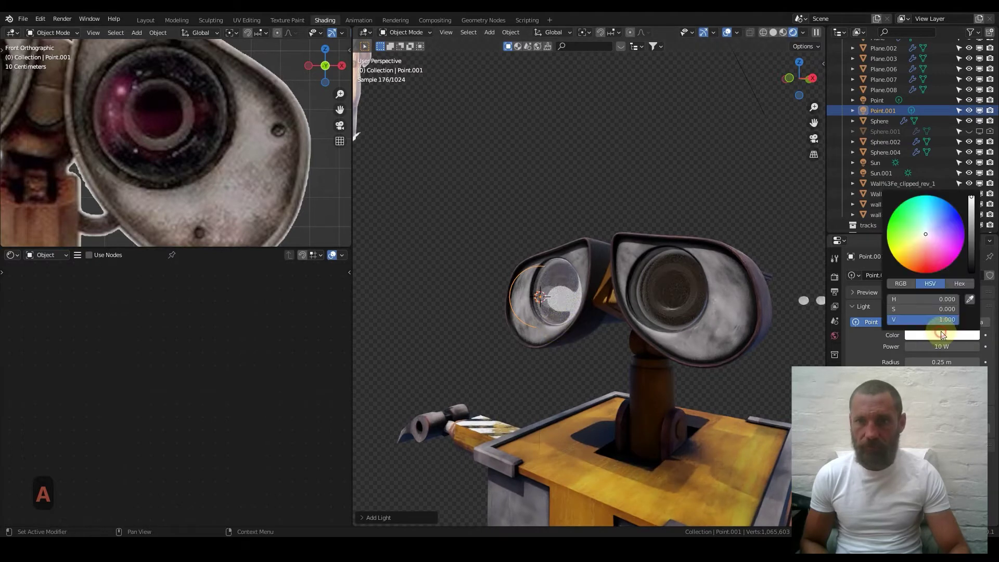
left_click_drag(932, 262, 938, 255)
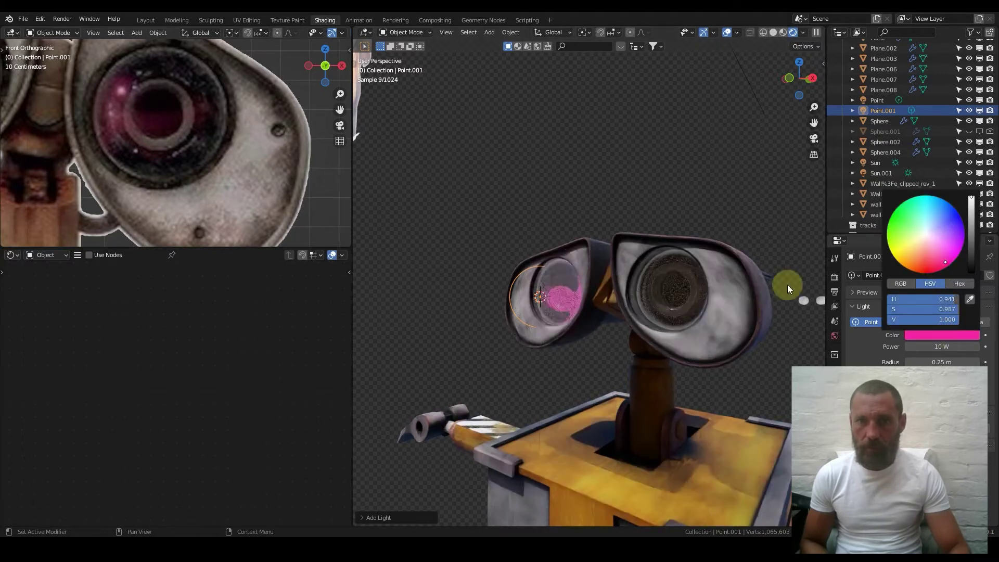
Move the pink point light along Y, X and Z so it sits out in front of and above the eye
key("g")
key("y")
left_click(524, 314)
key("g")
key("x")
left_click(440, 318)
key("g")
key("z")
left_click(453, 251)
Fine-tune the light's position by about 1.06 m along X, -0.2 m along Y and -0.25 m along Z to reflect in the eye glass
key("g")
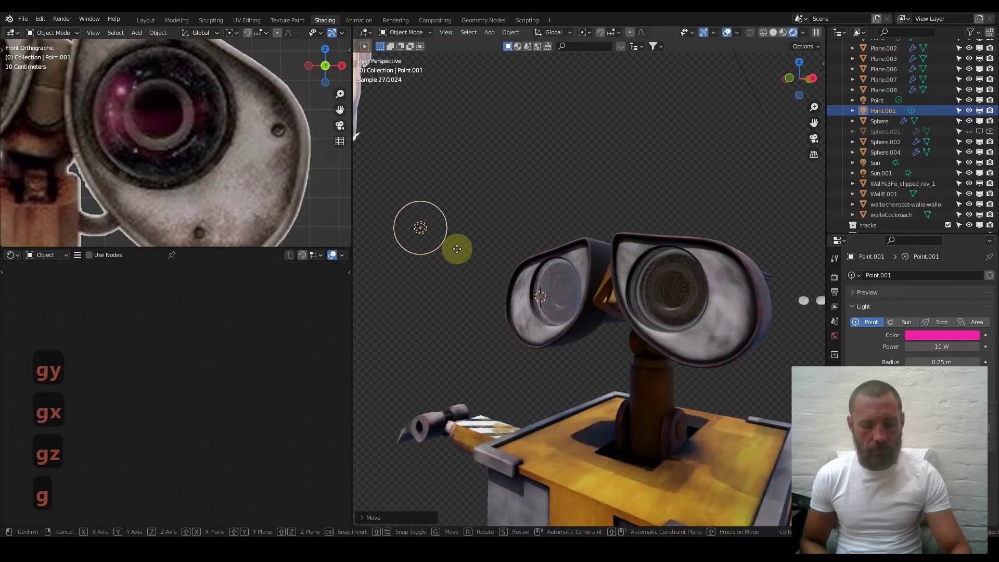
key("x")
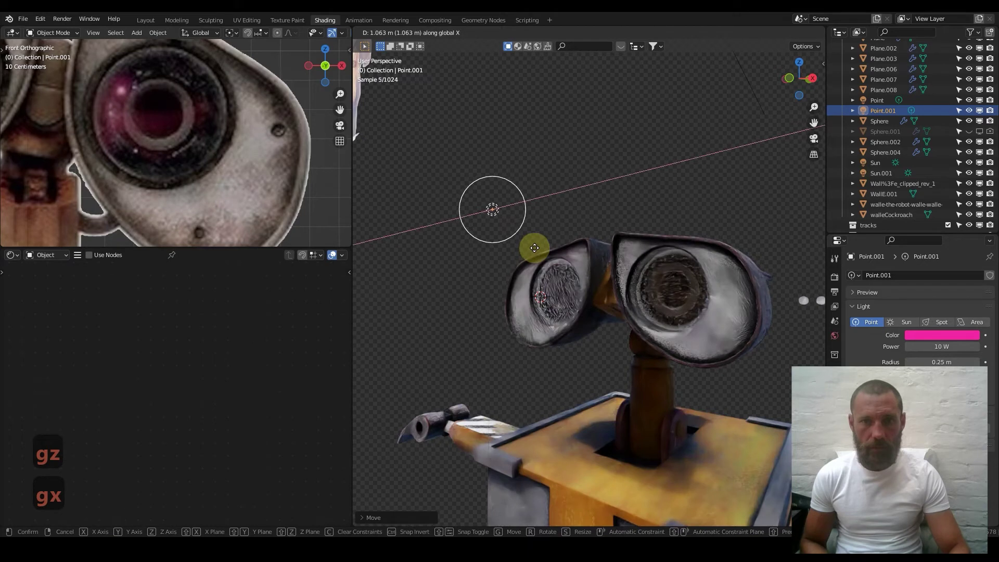
left_click(535, 248)
key("g")
key("y")
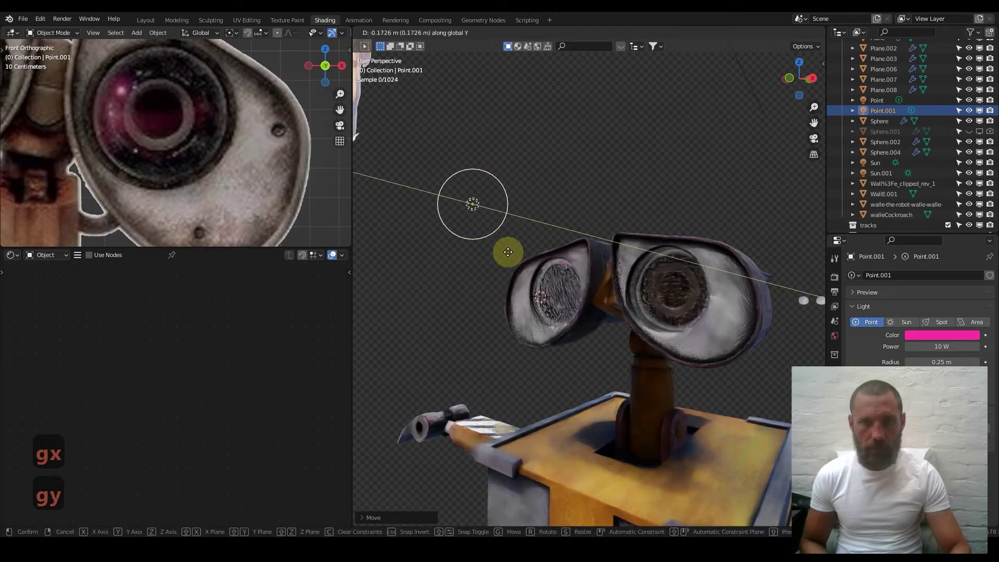
left_click(504, 254)
key("g")
key("z")
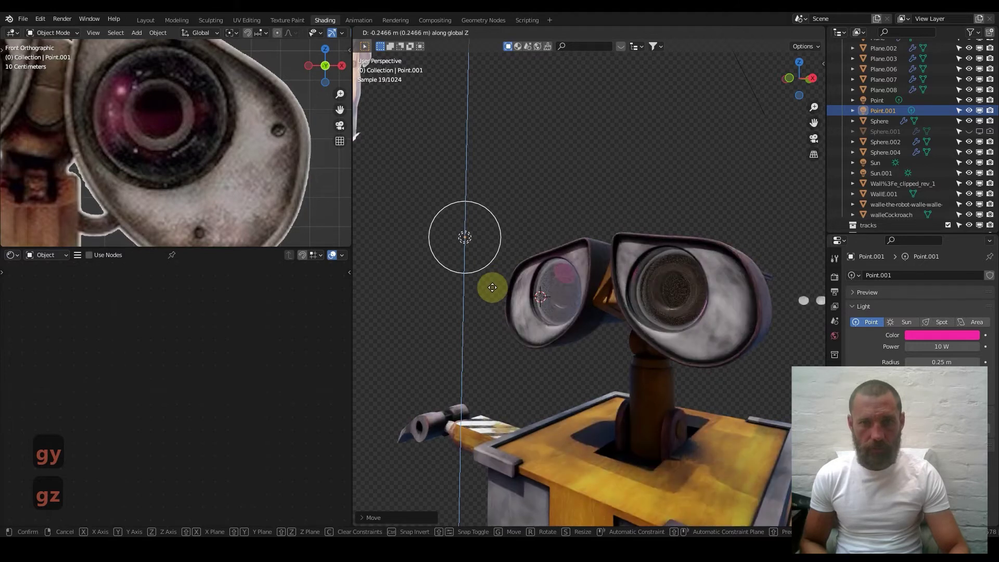
left_click(493, 290)
Try the point light at 100 W and settle on a power of 50 W
left_click(935, 346)
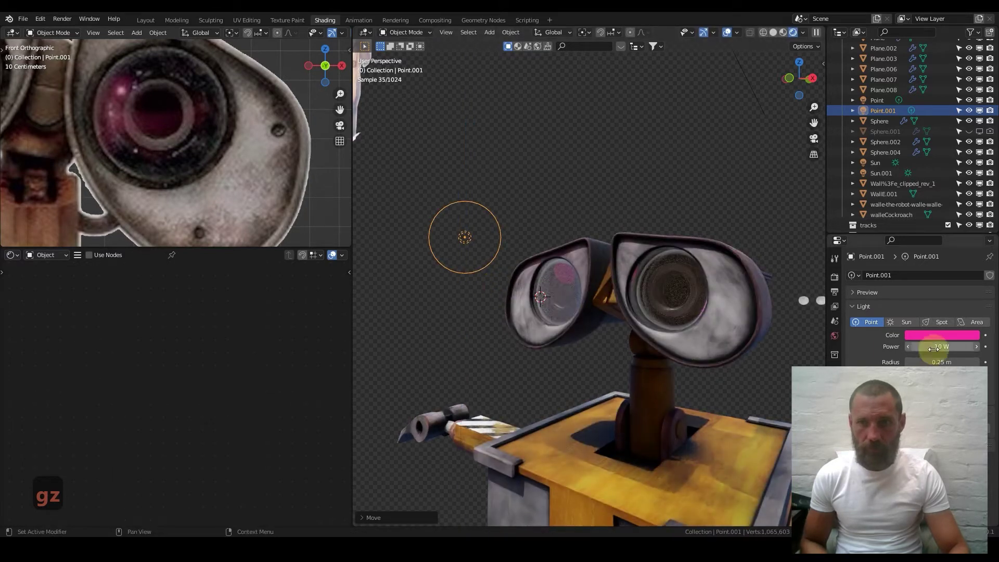
type("100")
key("Return")
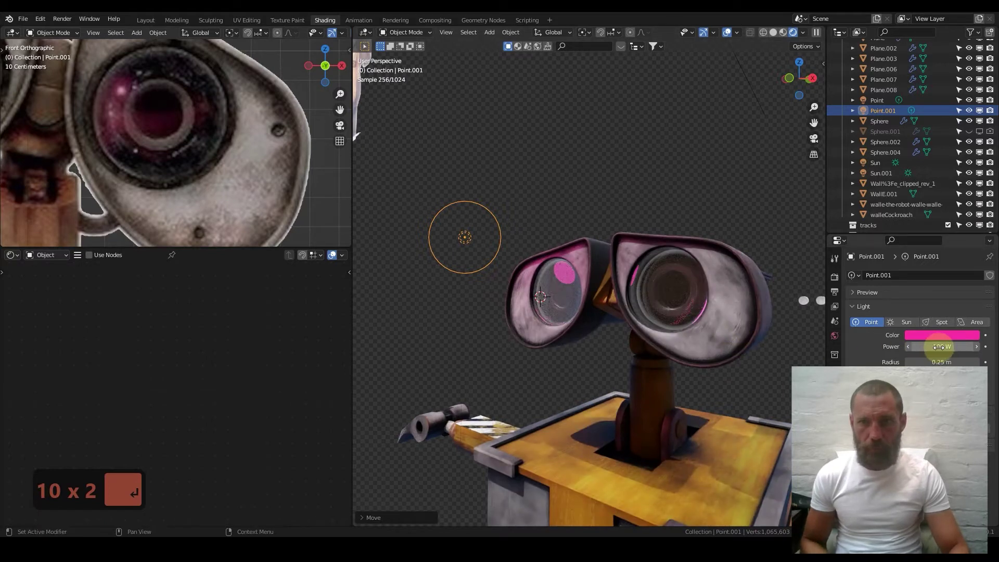
type("50")
key("Return")
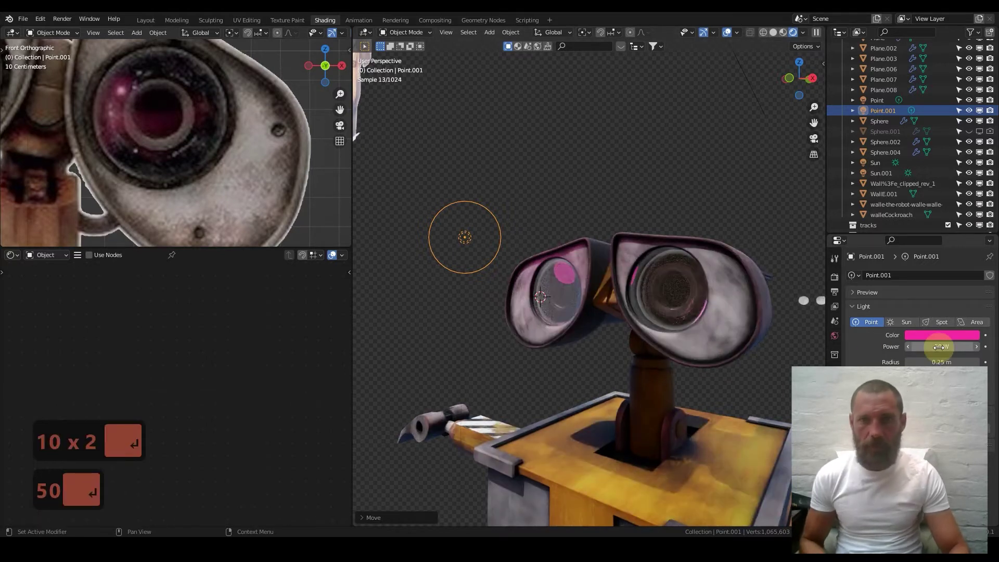
Change the point light's colour to a salmon red with hue 0.010 and saturation 0.888, and deselect it
left_click(932, 336)
mouse_move(935, 310)
left_mouse_down()
mouse_move(909, 310)
mouse_move(948, 309)
left_mouse_up()
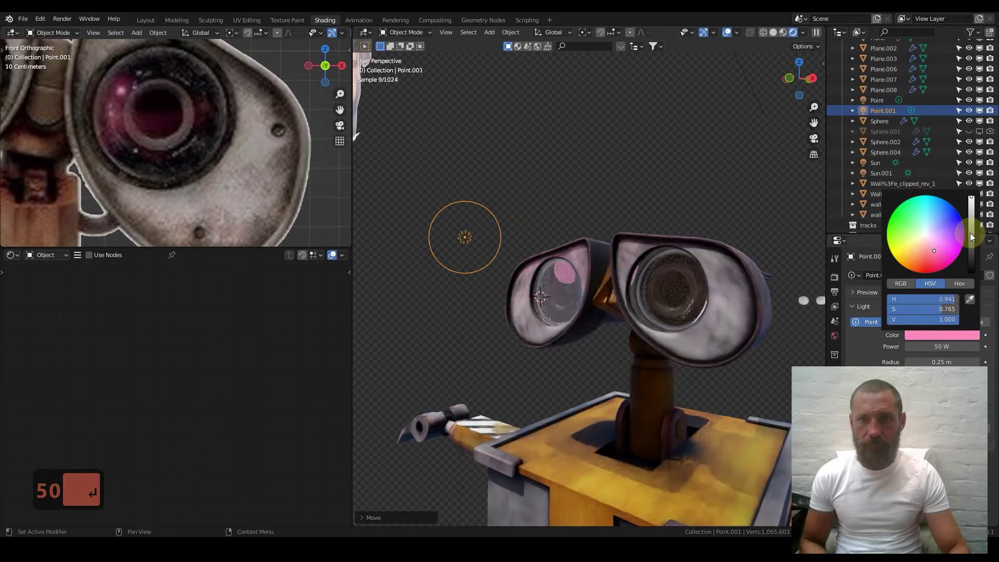
left_click_drag(934, 251, 928, 255)
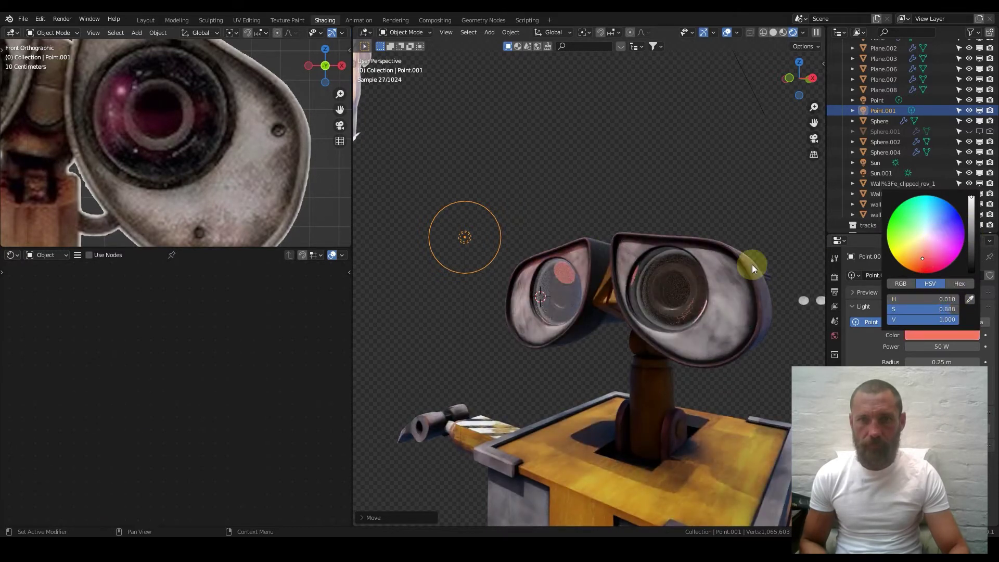
left_click(533, 342)
Check the lit eyes on the whole WALL-E model and save the file
middle_click_drag(533, 342, 661, 220)
middle_click_drag(640, 352, 672, 346, "shift")
key("ctrl+s")
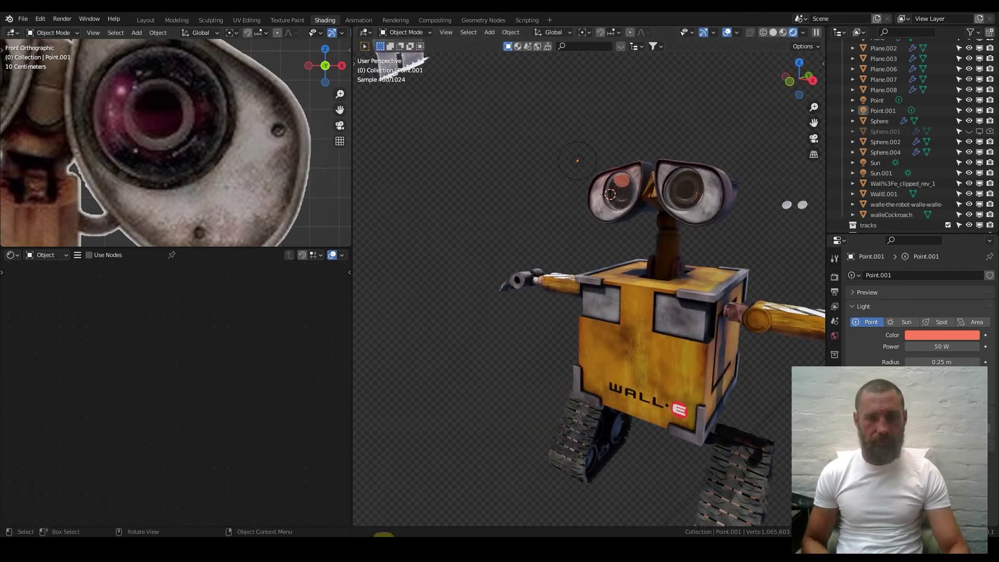
left_click(380, 536)
left_click(384, 545)
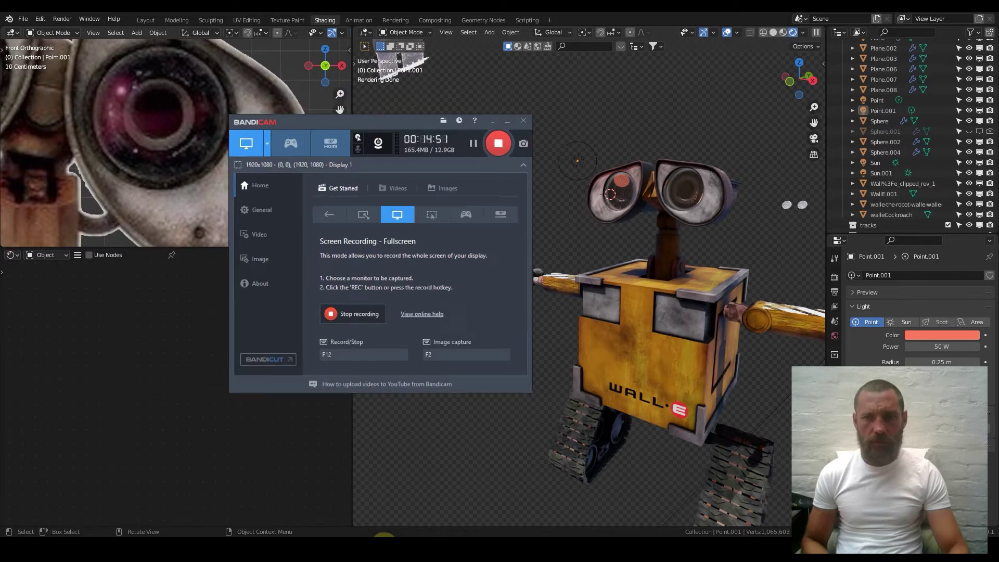
middle_click_drag(678, 330, 610, 278, "shift")
key("ctrl+s")
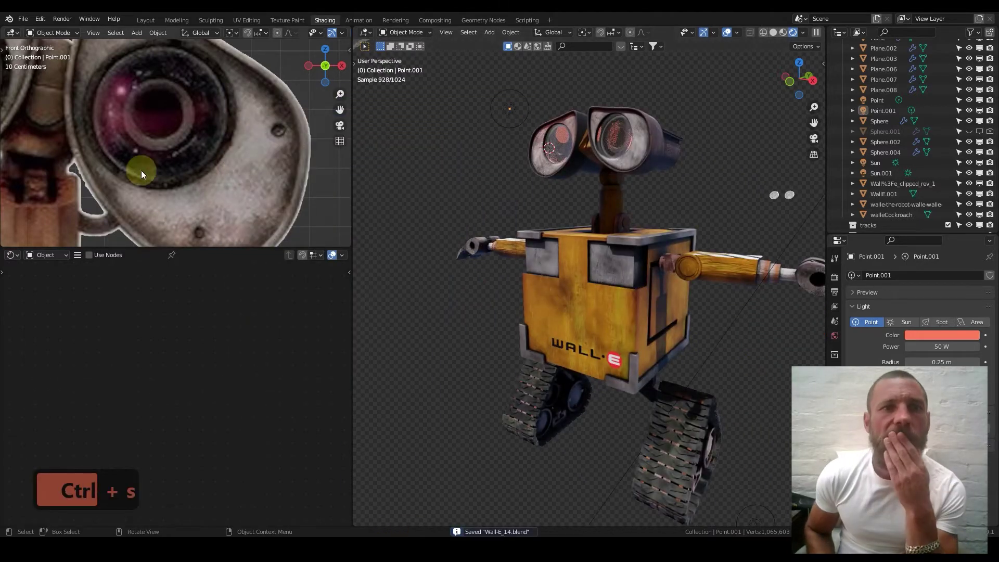
Compare the eye plate in front view with the reference image, examining the small screw near the plate's rim
scroll(269, 177, "down", 2)
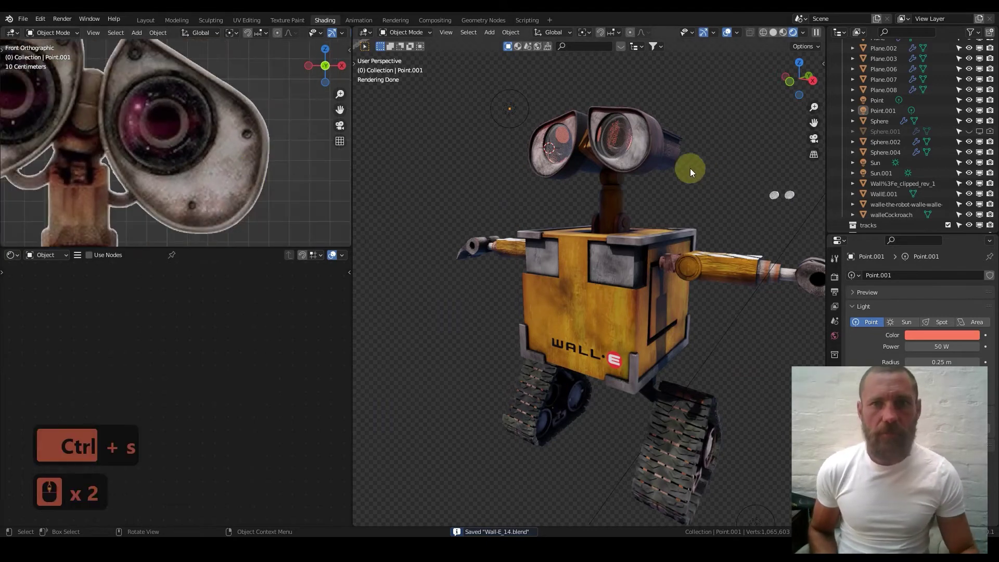
key("KP_1")
scroll(648, 149, "up", 3)
middle_click_drag(635, 132, 591, 255, "shift")
scroll(642, 168, "up", 3)
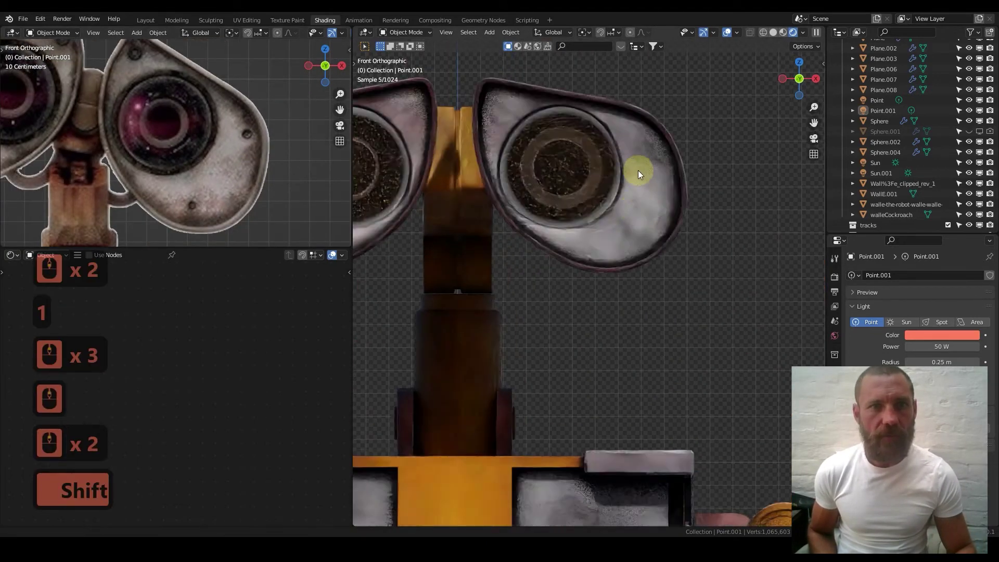
middle_click_drag(642, 168, 588, 233, "shift")
scroll(589, 233, "up", 2)
scroll(245, 145, "up", 5)
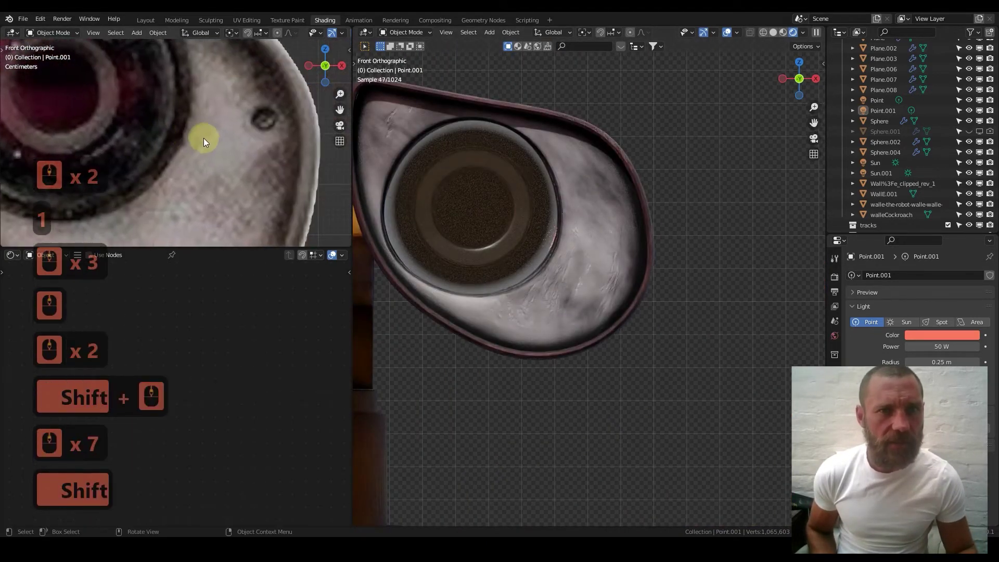
scroll(204, 146, "down", 2)
middle_click_drag(202, 156, 225, 59, "shift")
middle_click_drag(214, 97, 202, 178, "shift")
scroll(204, 173, "up", 3)
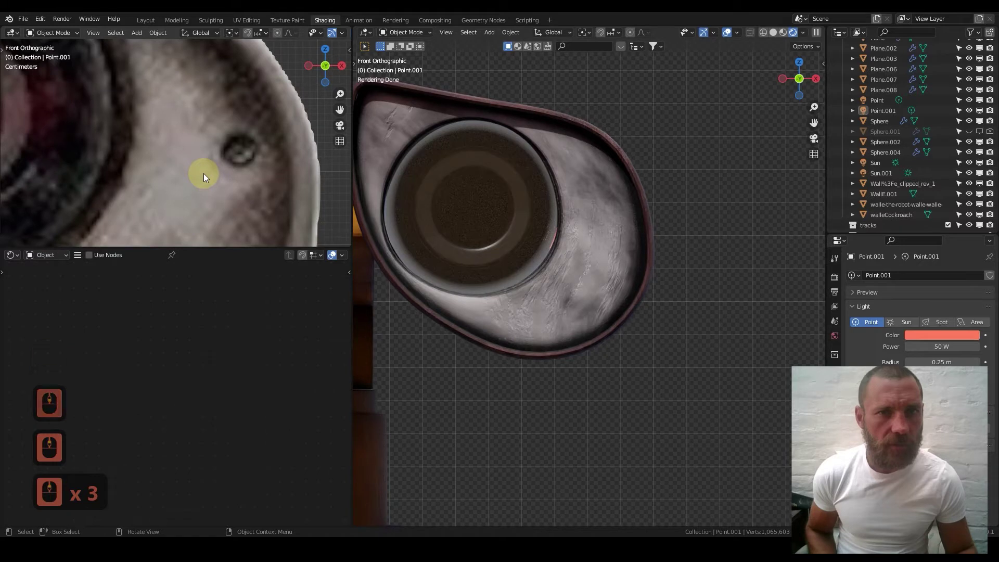
Switch the model viewport to solid shading and save the file
key("shift+a")
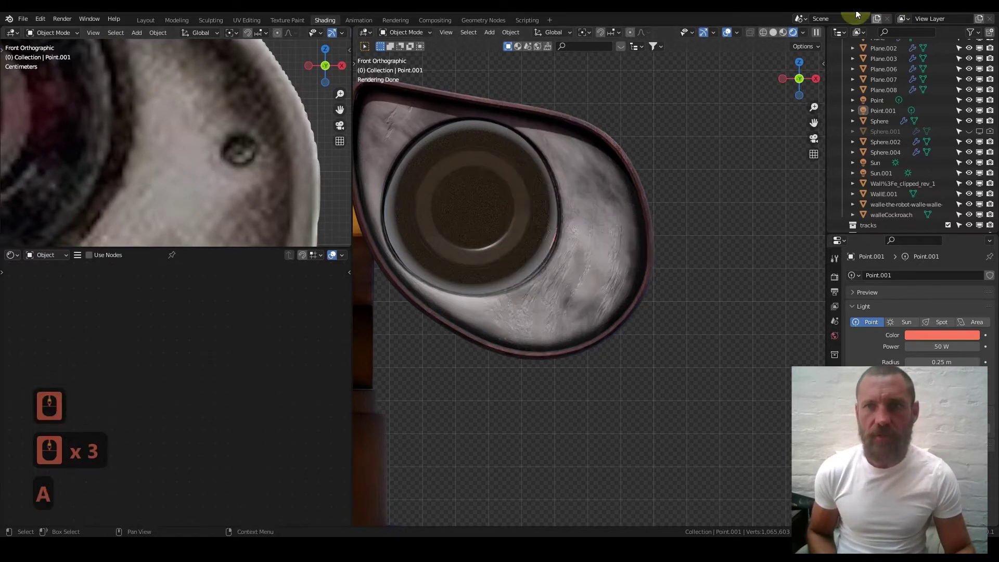
left_click(773, 33)
key("ctrl+s")
scroll(561, 239, "down", 6)
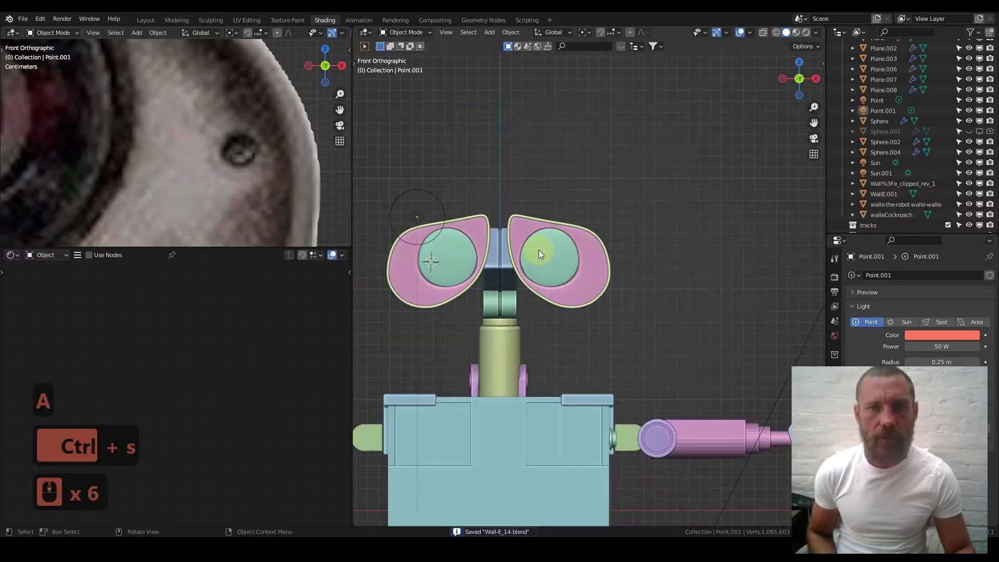
Add a cylinder mesh for the eye plate's screw with its cap fill type set to Triangle Fan
key("shift+a")
mouse_move(532, 113)
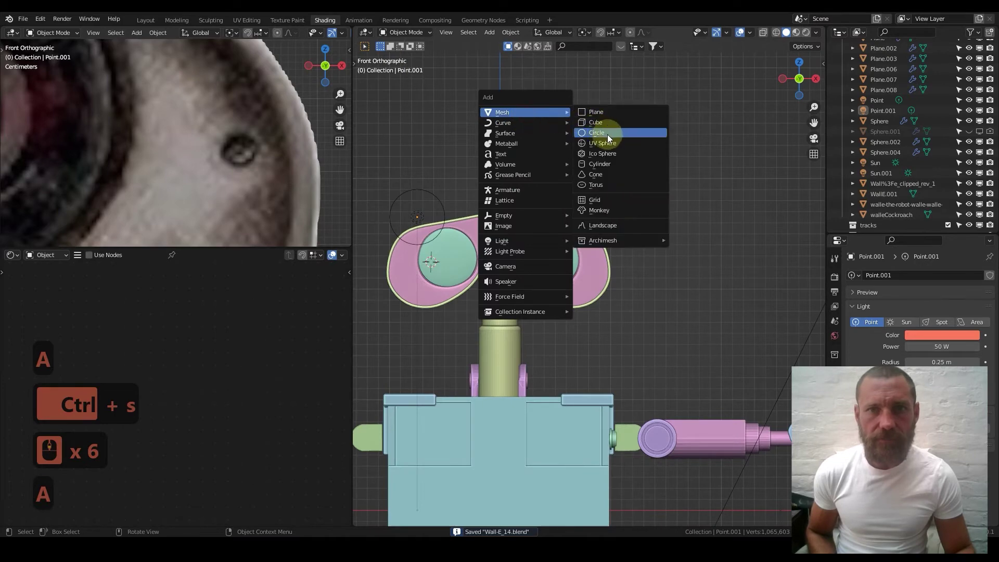
left_click(612, 165)
mouse_move(552, 298)
middle_mouse_down()
mouse_move(514, 283)
mouse_move(474, 186)
mouse_move(557, 312)
middle_mouse_up()
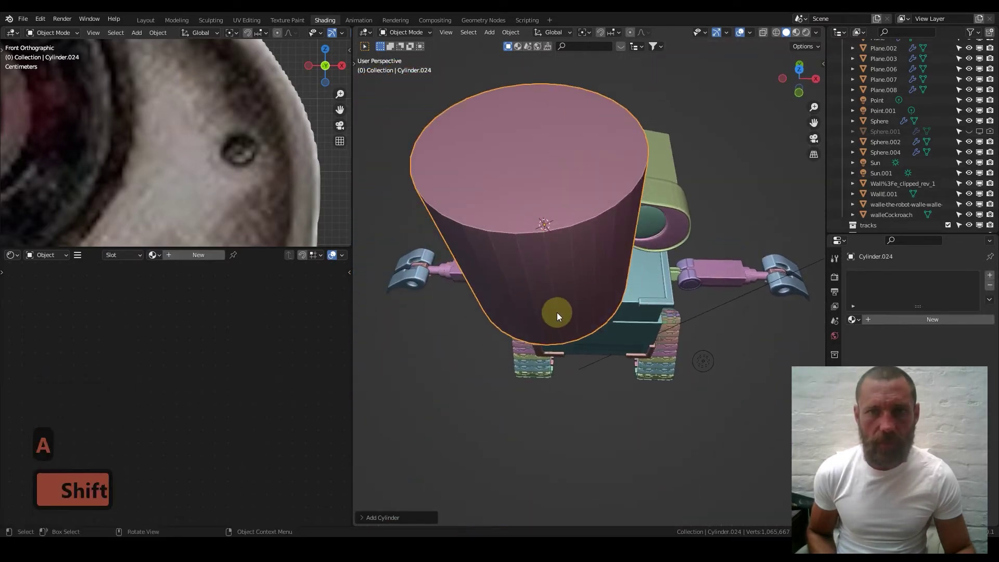
left_click(367, 518)
left_click(458, 427)
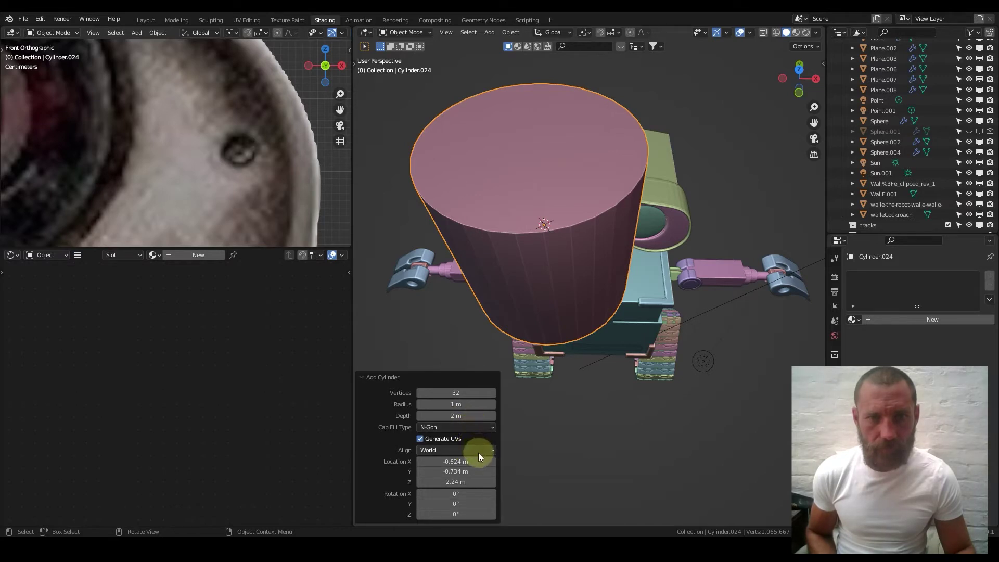
left_click(483, 427)
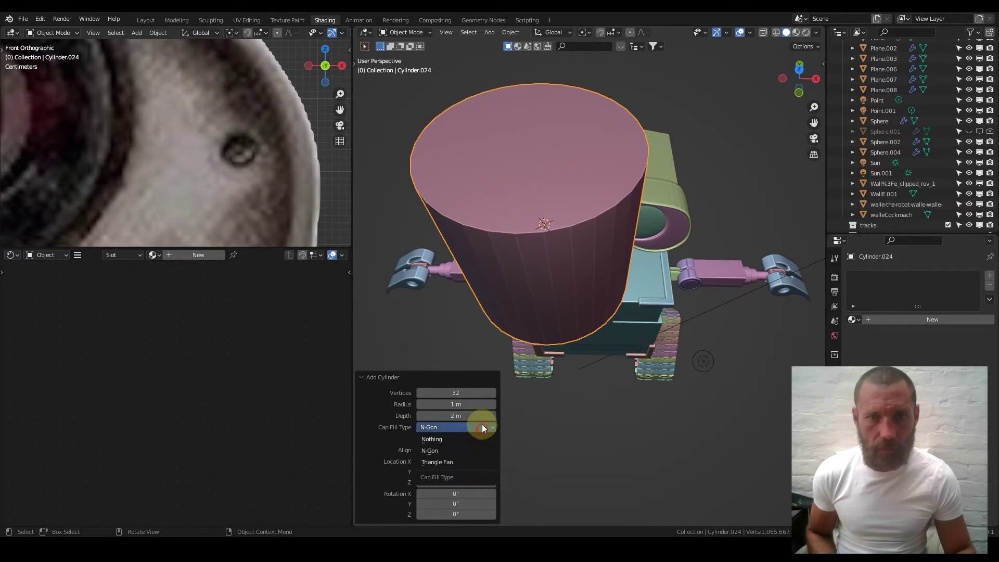
left_click(464, 461)
Enter Edit Mode on the new cylinder with its triangle-fan top cap in view
middle_click_drag(561, 196, 514, 205)
key("Tab")
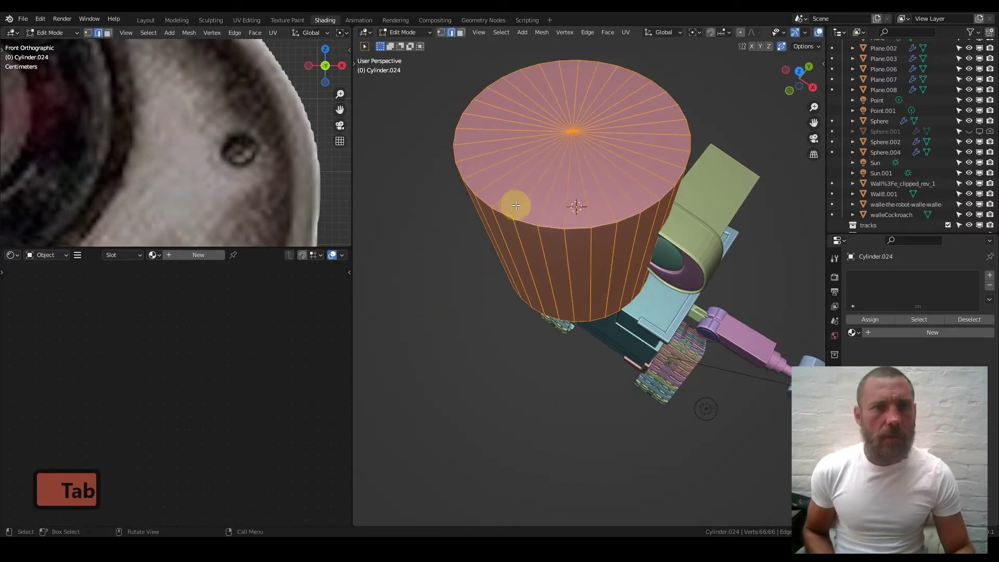
middle_click_drag(541, 160, 573, 219, "shift")
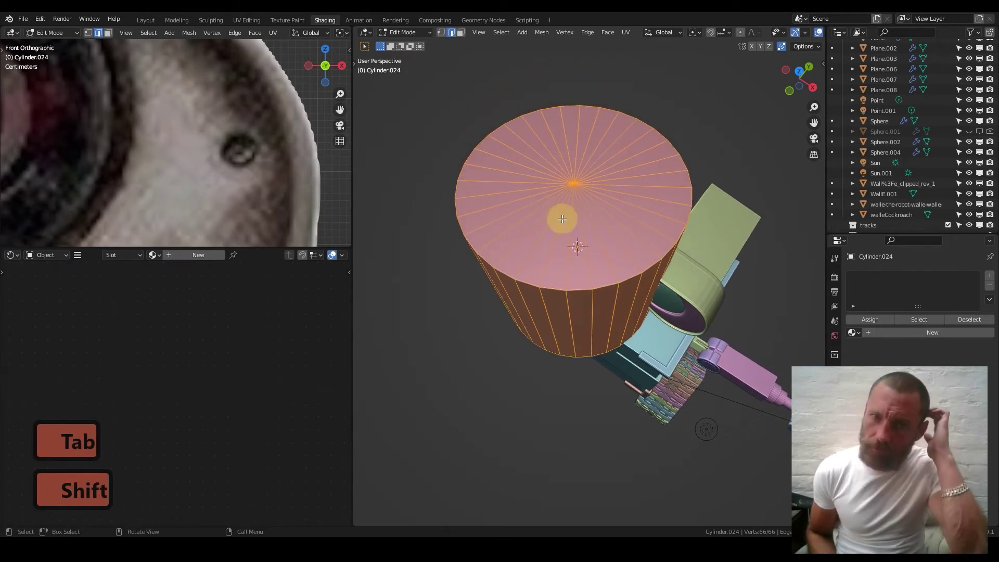
In face select mode, select all the linked faces of the cylinder's top cap
left_click(461, 33)
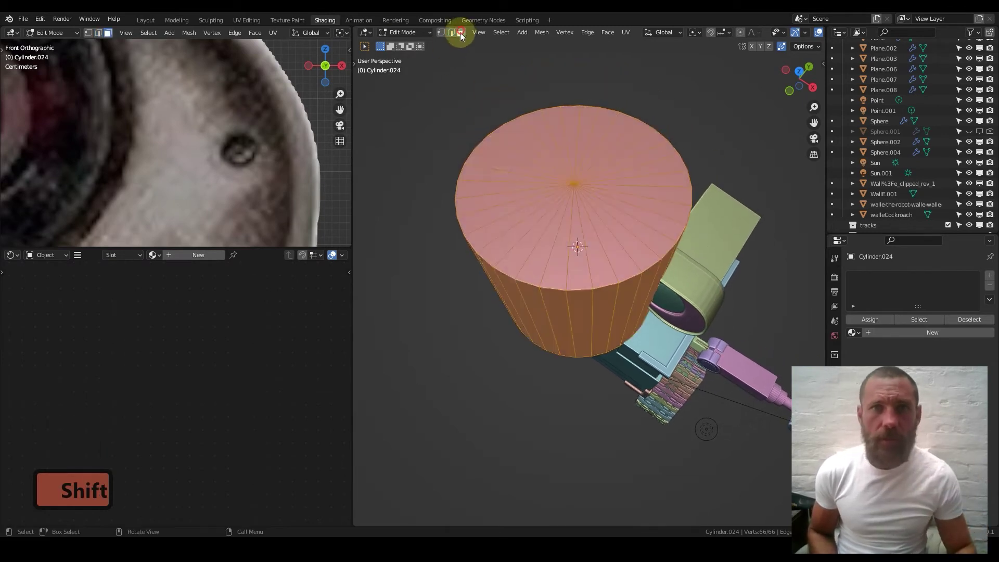
left_click(520, 172)
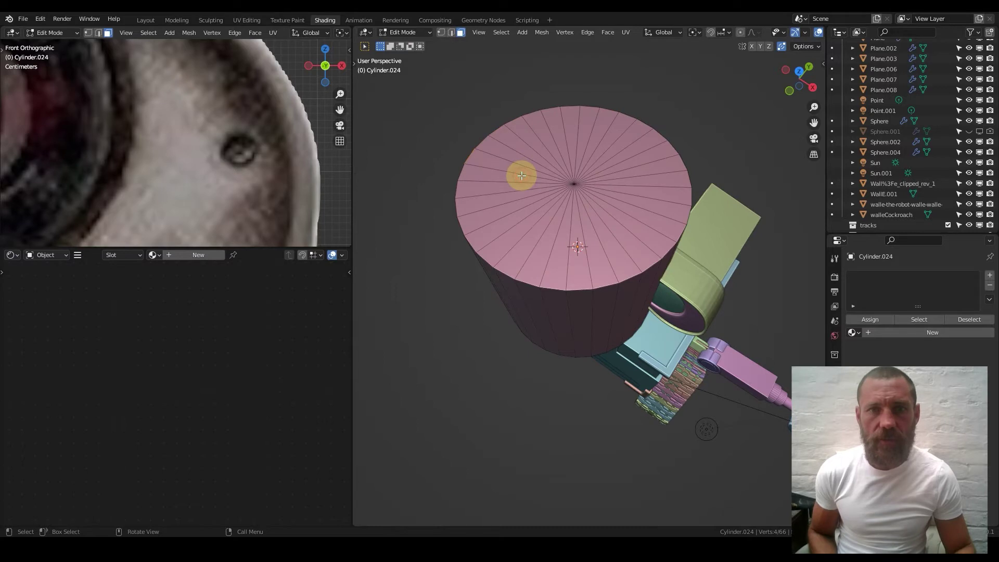
key("l")
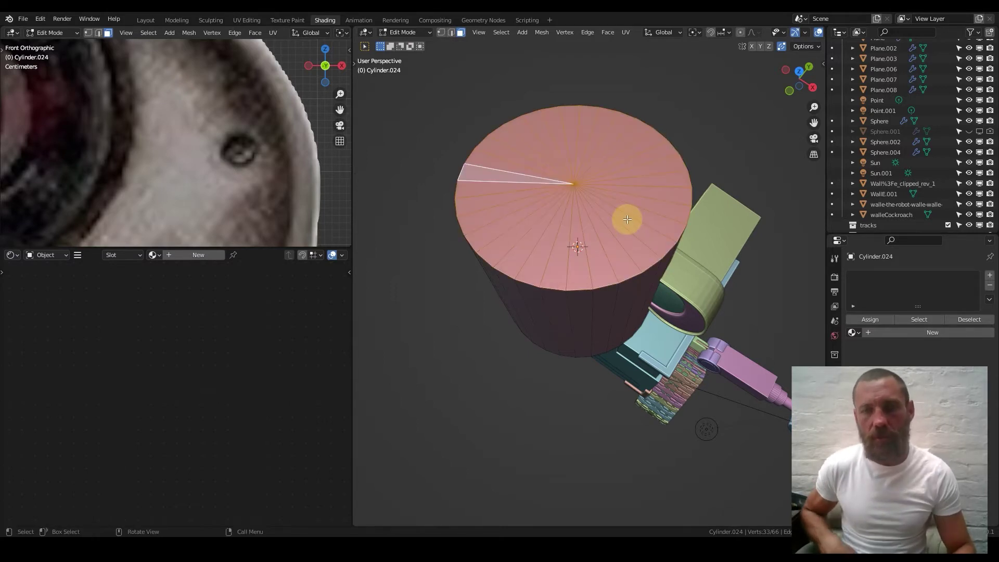
middle_click_drag(540, 167, 536, 217)
scroll(531, 199, "up", 3)
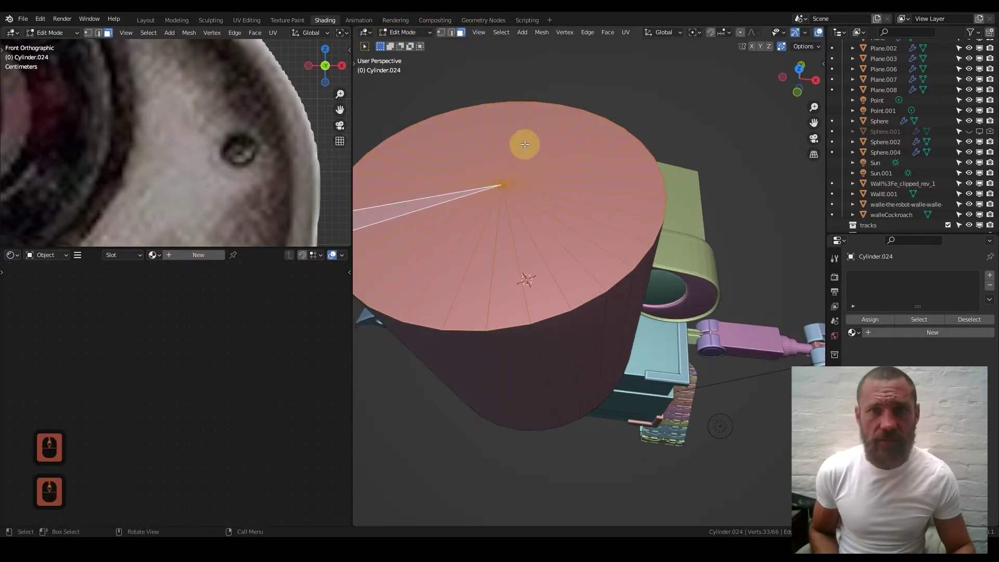
Apply Checker Deselect to the top cap faces, leaving every other triangle selected, and try to apply it once more
left_click(508, 32)
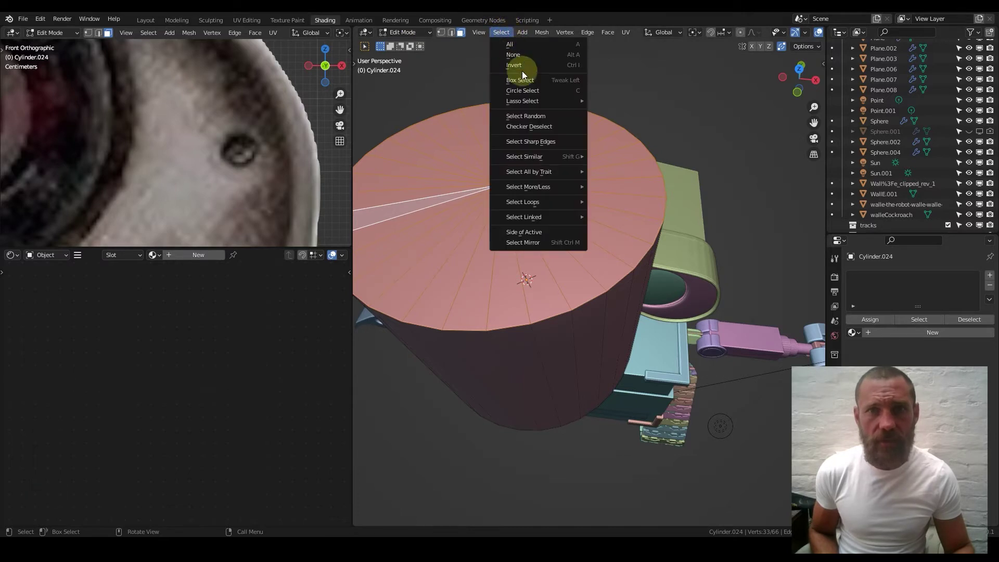
left_click(544, 130)
key("q")
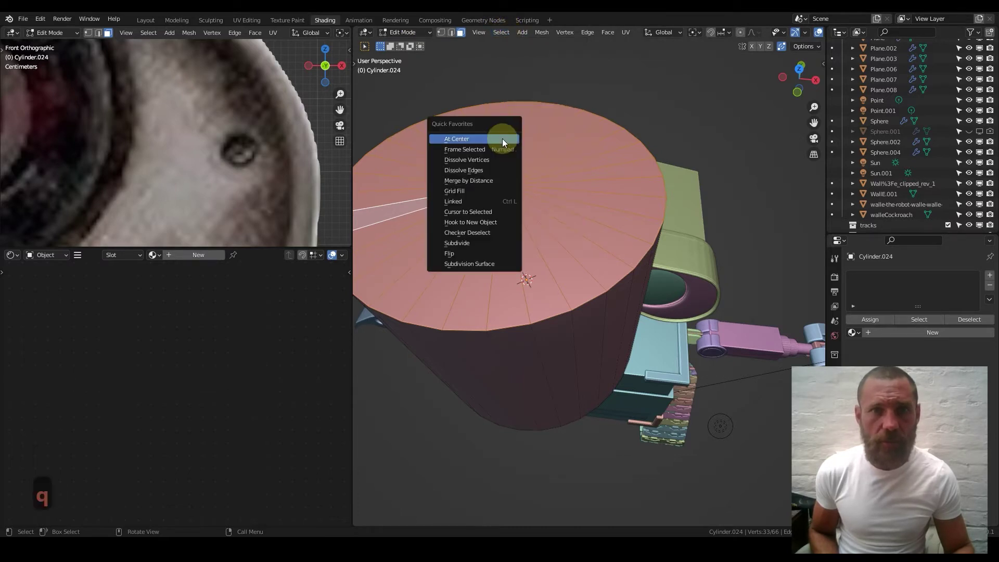
left_click(488, 233)
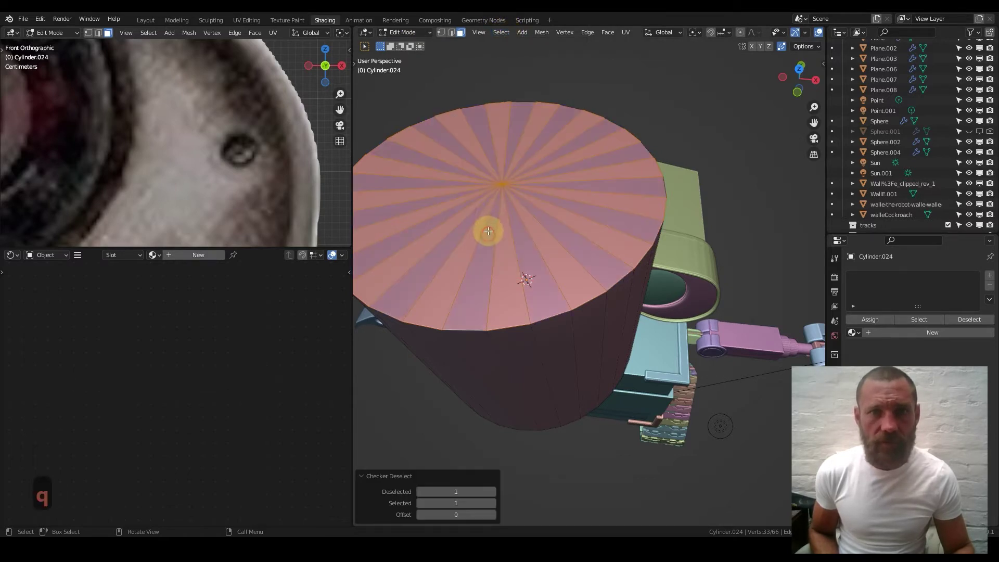
key("q")
left_click(508, 167)
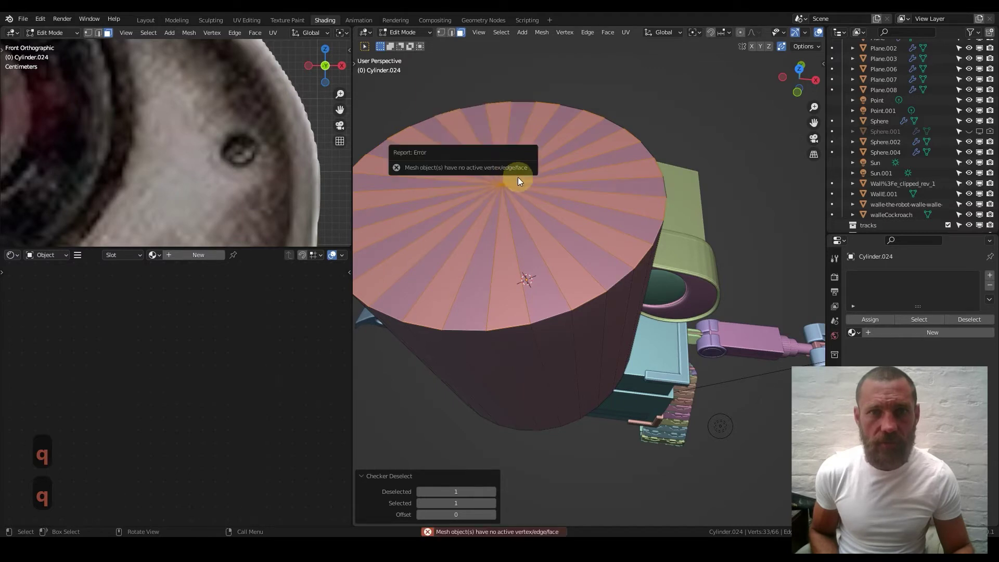
middle_click_drag(511, 162, 517, 198)
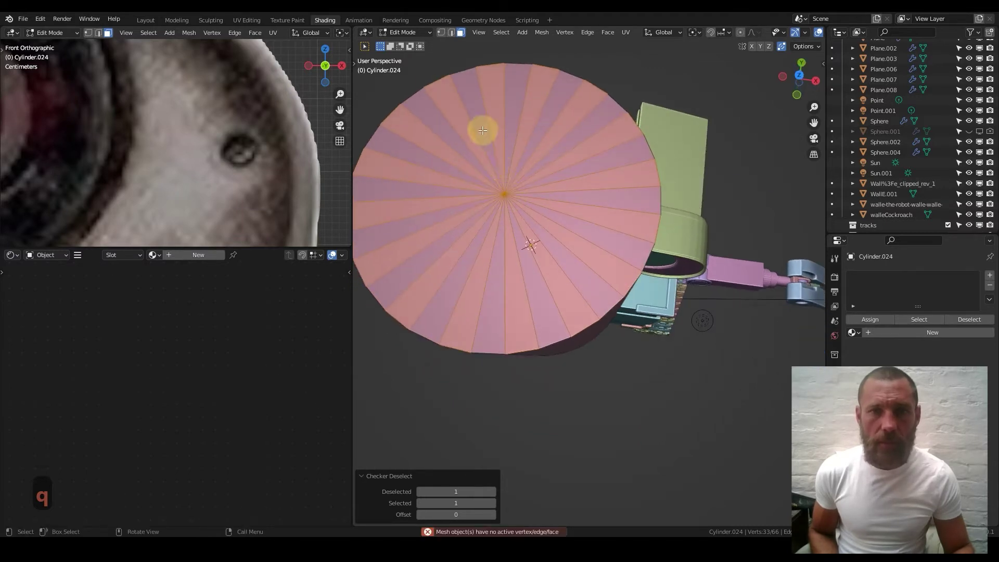
Select four adjacent triangular faces on the cylinder's top cap
left_click(448, 134)
left_click(464, 111, "shift")
left_click(478, 101, "shift")
left_click(493, 94, "shift")
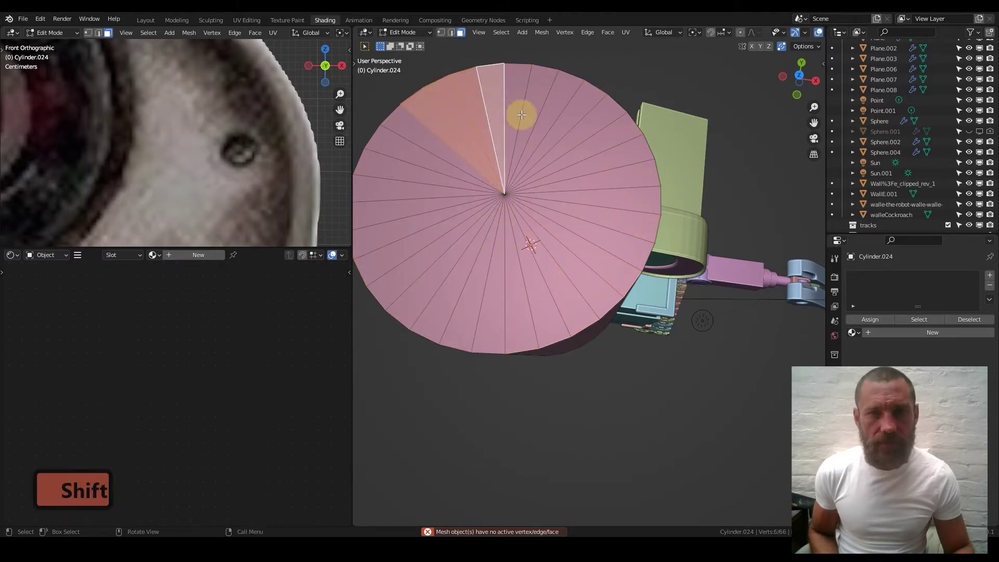
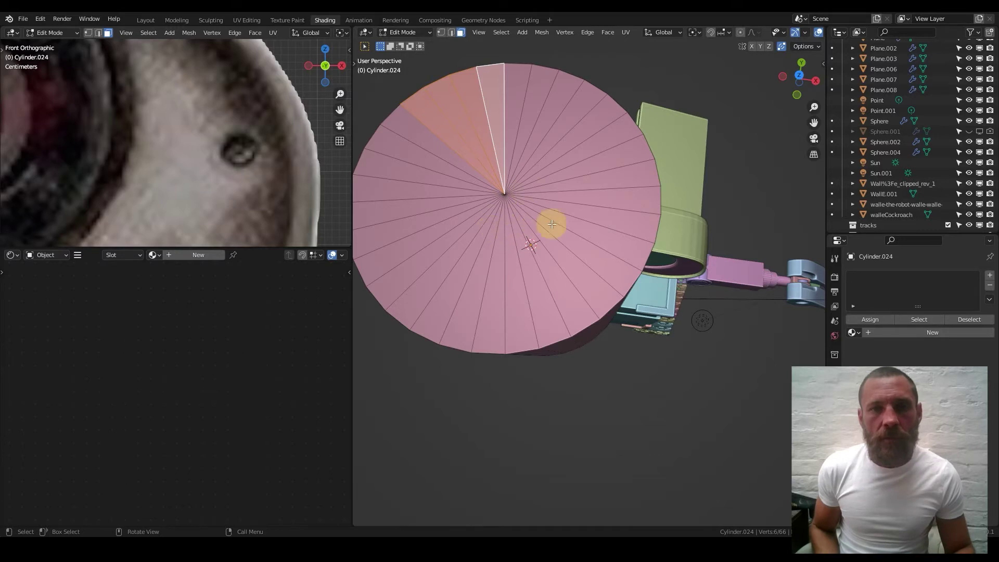
Return to Object Mode and delete the whole cylinder
key("Tab")
key("x")
left_click(589, 210)
Examine the small screw low on the eye in the reference image and the matching area of the model's eye from the front
key("1")
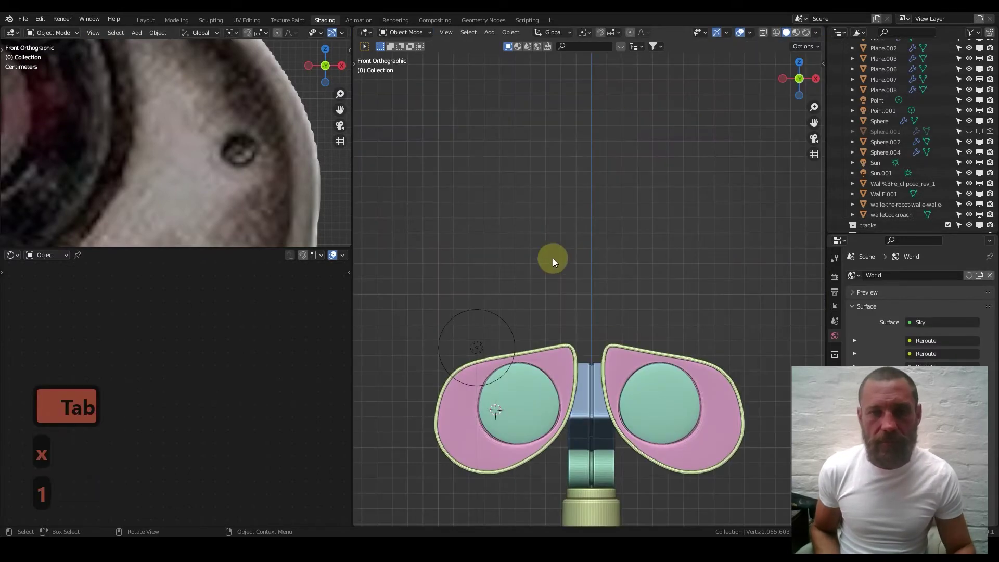
scroll(575, 229, "up", 4)
scroll(575, 232, "down", 2)
middle_click_drag(577, 241, 538, 203, "shift")
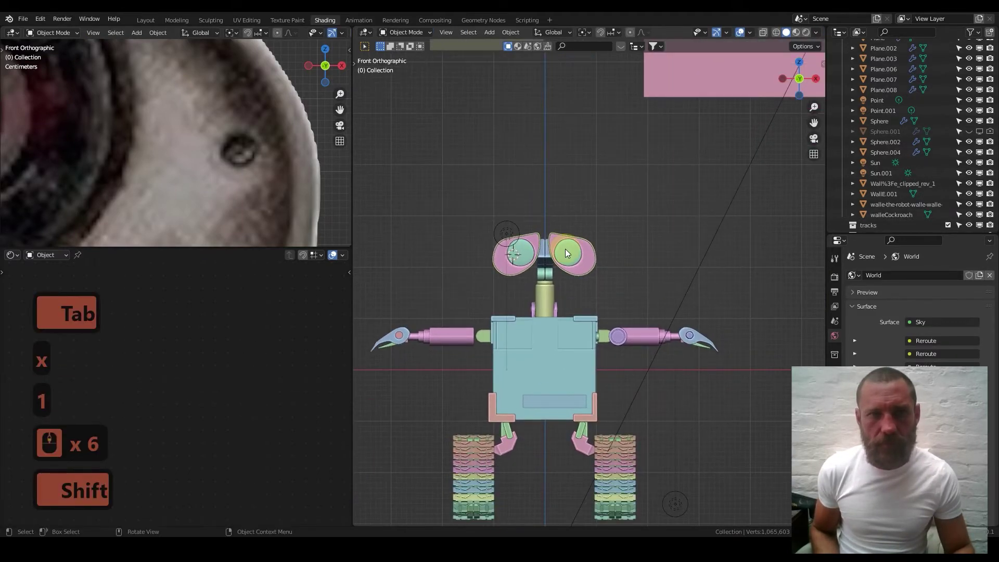
scroll(569, 253, "up", 6)
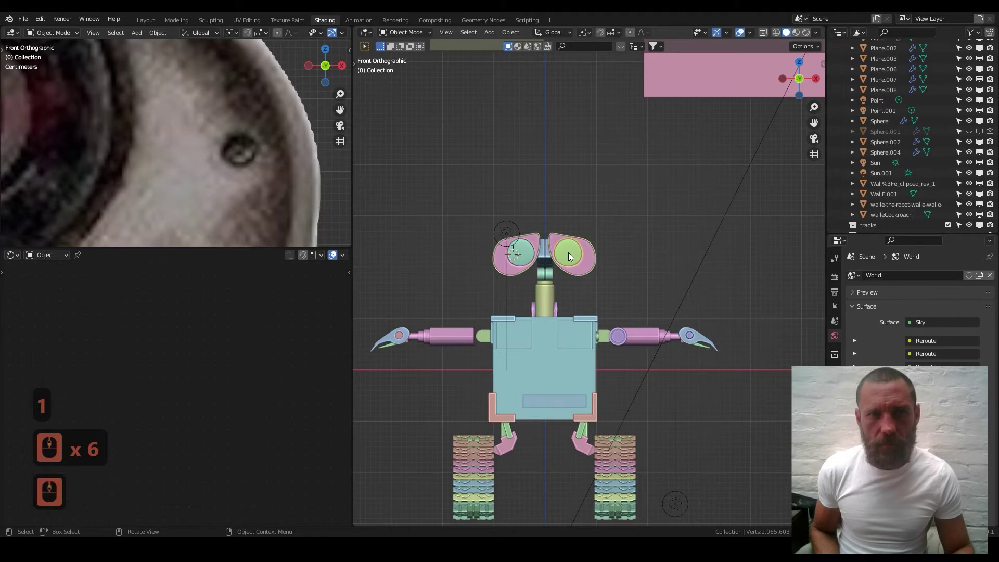
scroll(226, 175, "down", 3)
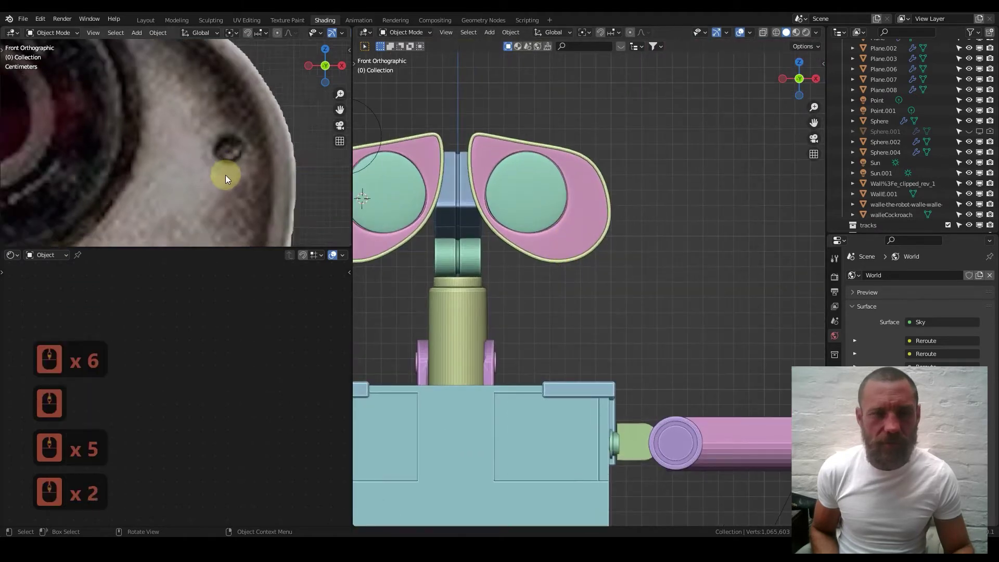
middle_click_drag(299, 84, 245, 124, "shift")
scroll(260, 145, "up", 2)
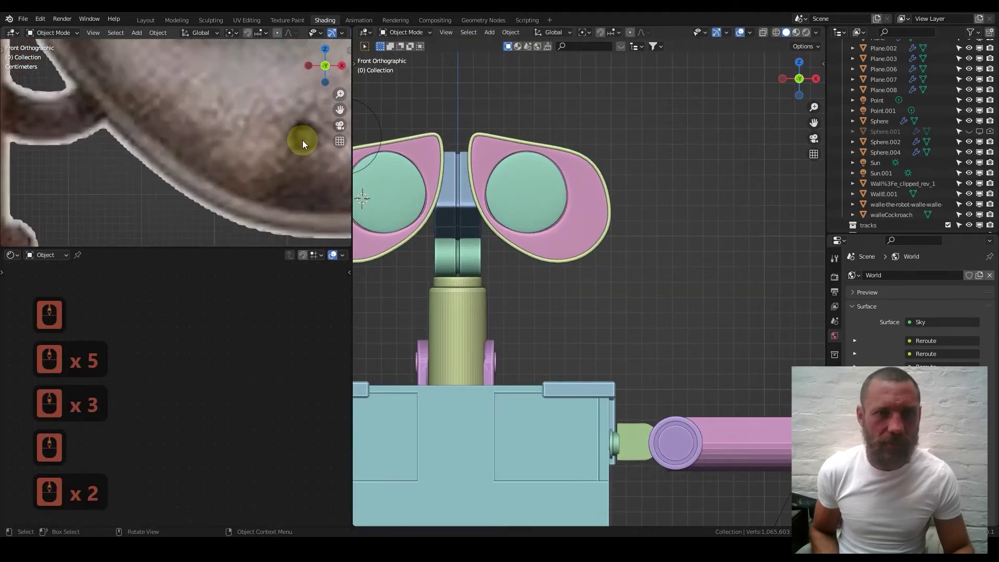
scroll(270, 126, "up", 2)
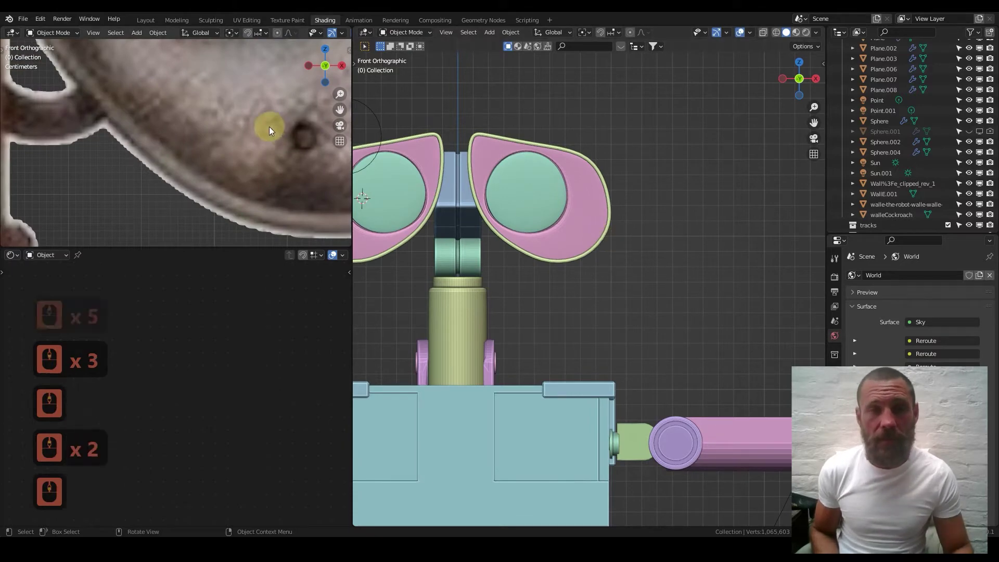
scroll(601, 227, "up", 3)
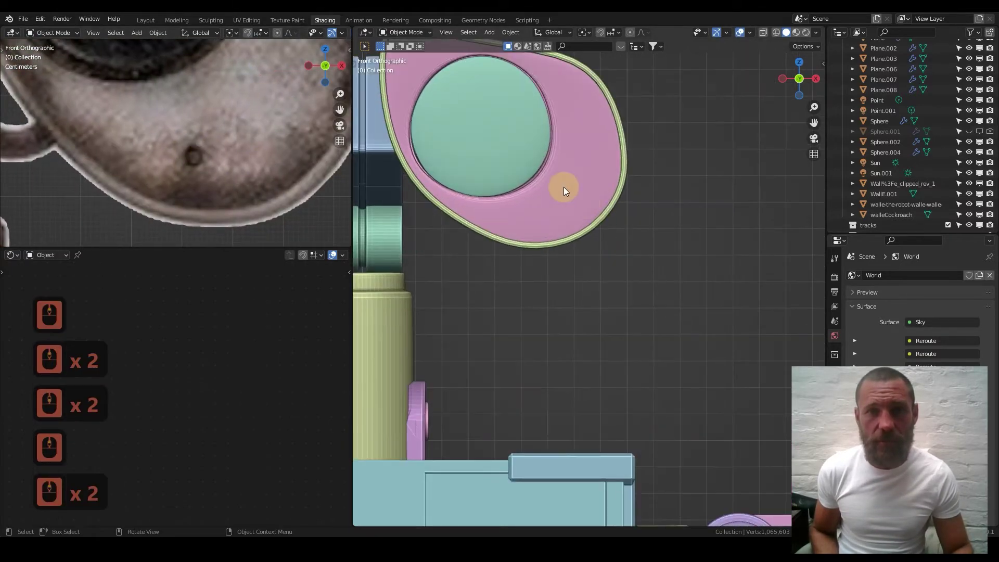
Place the 3D cursor on the lower outer part of the pink eye plate and add a cylinder there
left_click(564, 189)
key("Tab")
middle_click_drag(564, 186, 588, 181)
key("Tab")
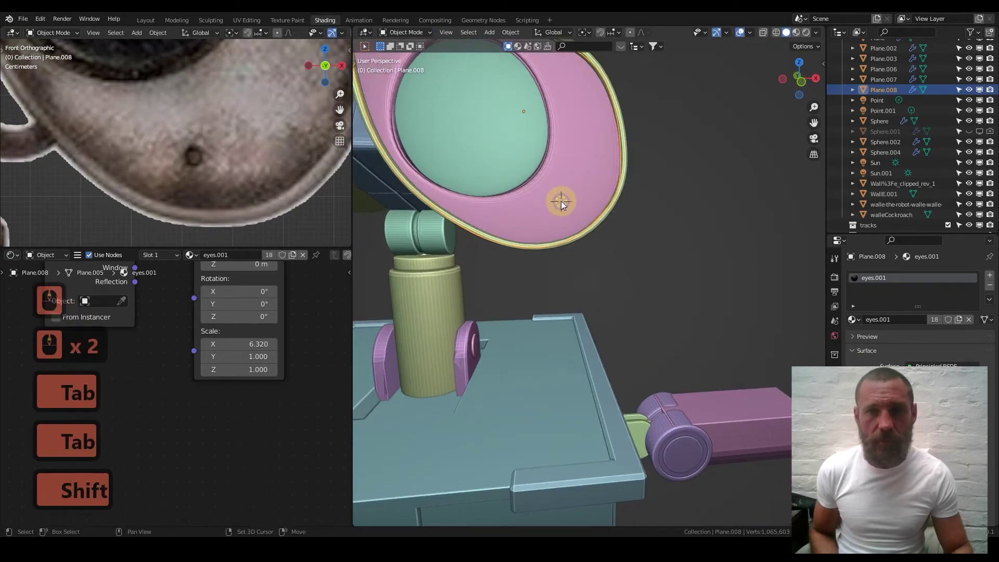
key("shift+a")
mouse_move(567, 199)
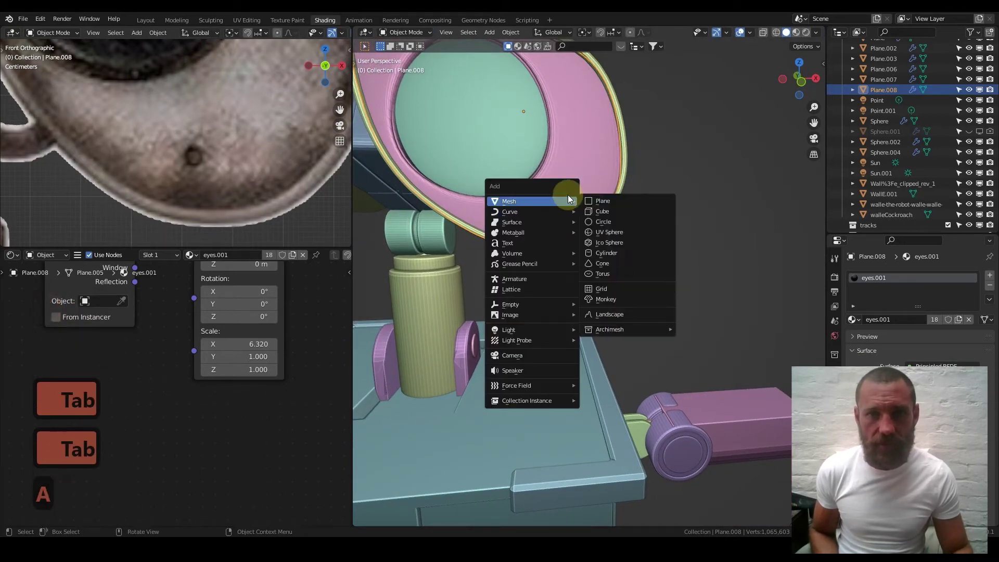
left_click(618, 252)
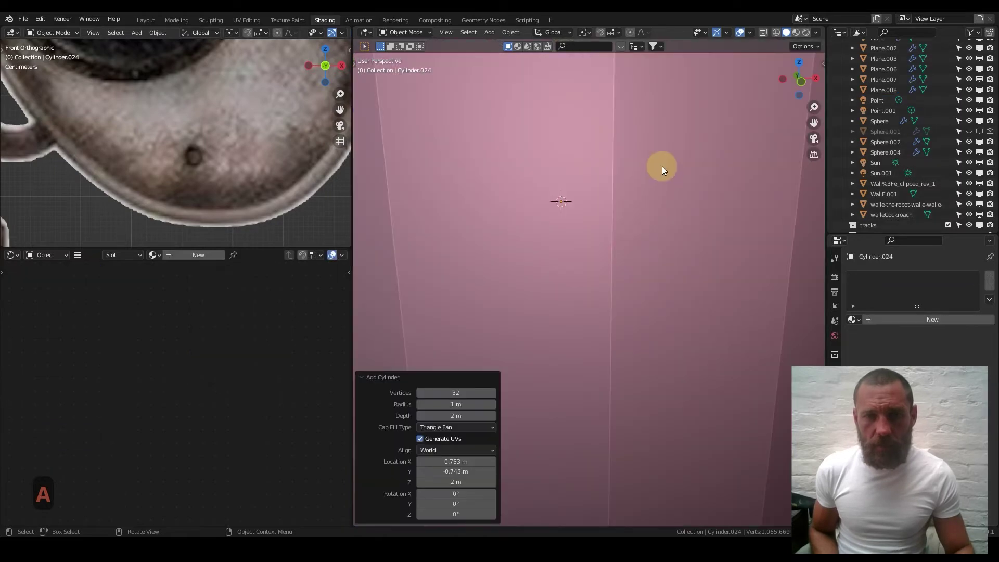
Rotate the new cylinder 90° about X and scale it down to about 0.055
key("r")
key("x")
key("9")
key("0")
key("Return")
key("s")
left_click(571, 206)
Move the cylinder about -0.247 m along Y, in front of the eye, and flatten it along Y to about 0.093
middle_click_drag(599, 176, 579, 137)
key("g")
key("y")
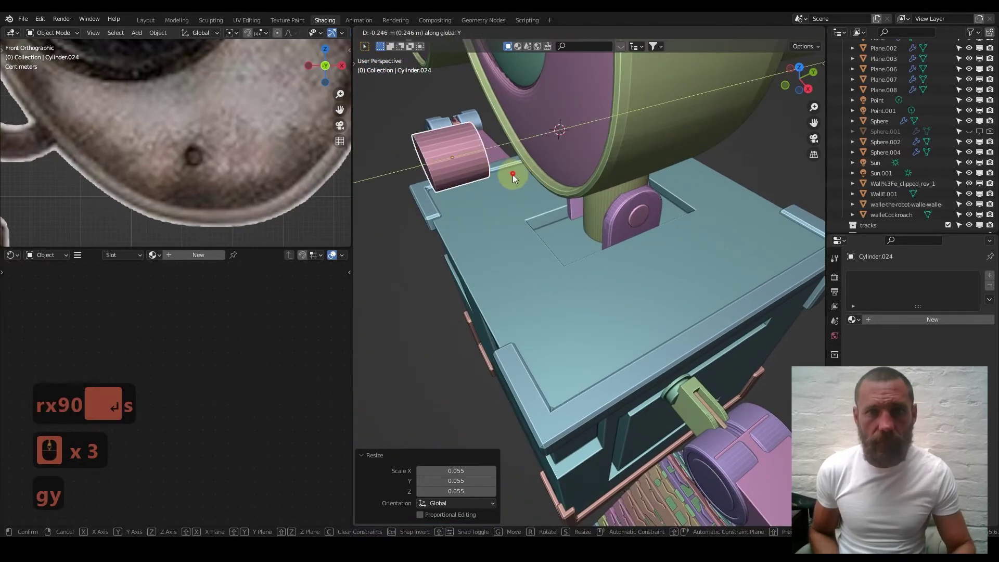
key("s")
key("y")
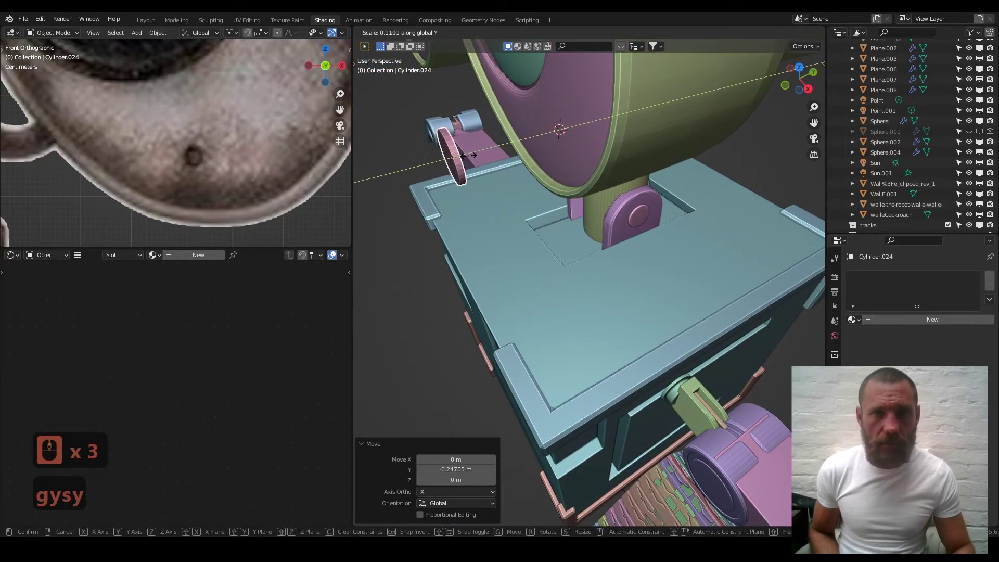
left_click(465, 157)
In front view, scale the disc to about 0.358 and move it about 0.057 m in X and -0.07 m in Z, near the eye's rim
key("KP_1")
key("s")
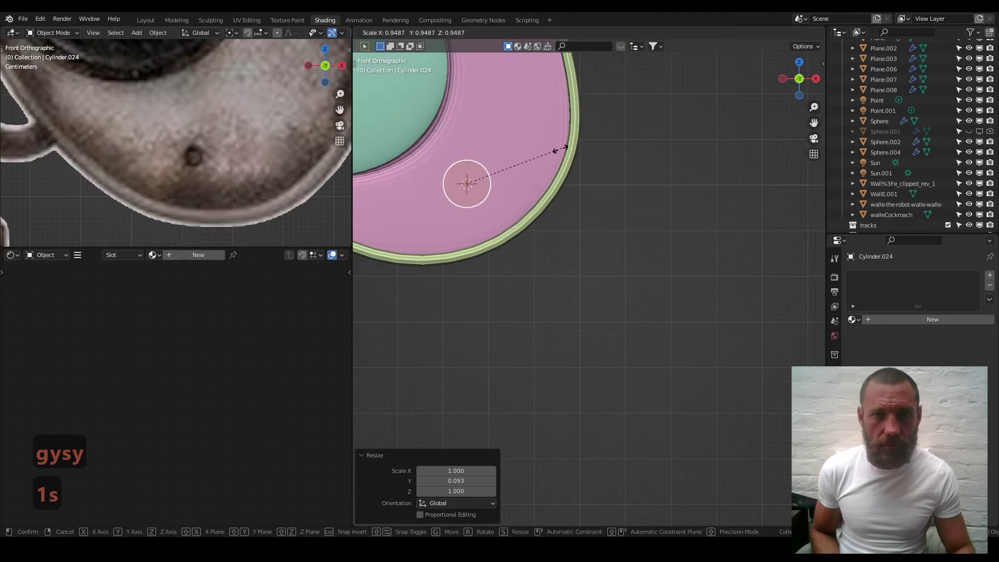
left_click(501, 167)
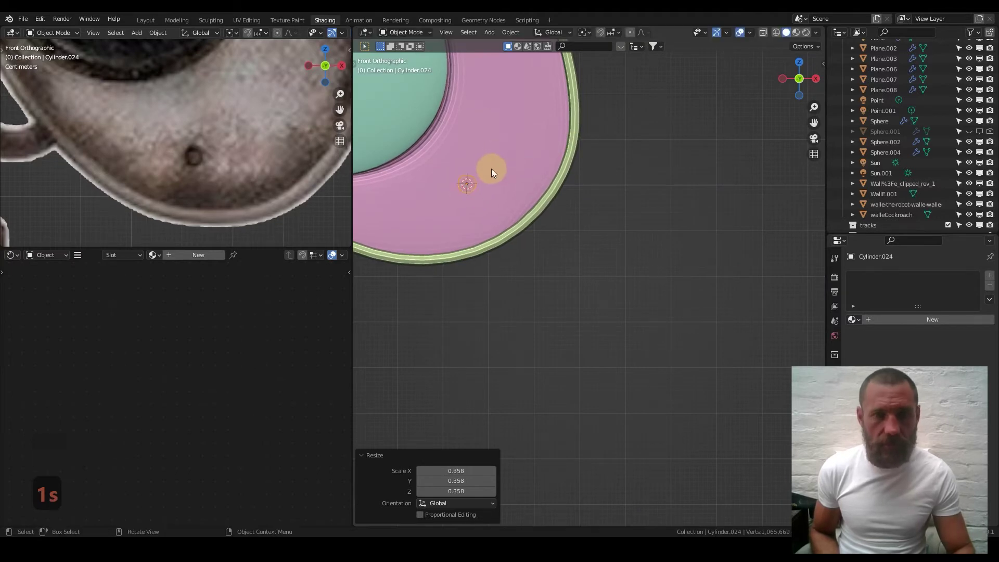
key("g")
left_click(519, 202)
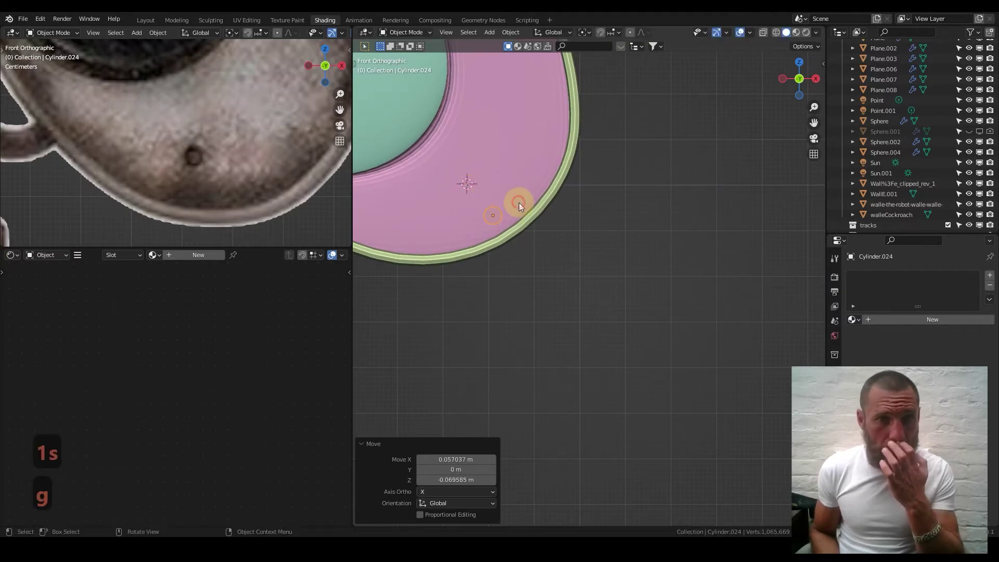
Thicken the small disc along Y by a factor of about 2.03
middle_click_drag(495, 217, 460, 229)
scroll(501, 217, "up", 3)
middle_click_drag(374, 123, 484, 181)
scroll(433, 132, "up", 2)
key("s")
key("y")
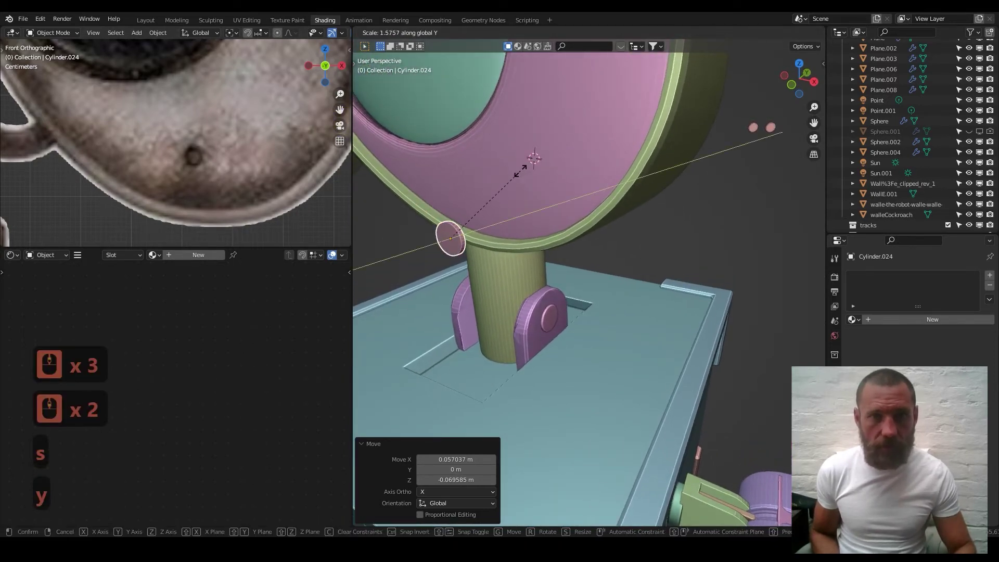
left_click(544, 156)
Move the disc about 0.27 m along Y, back toward the pink eye plate
key("g")
key("y")
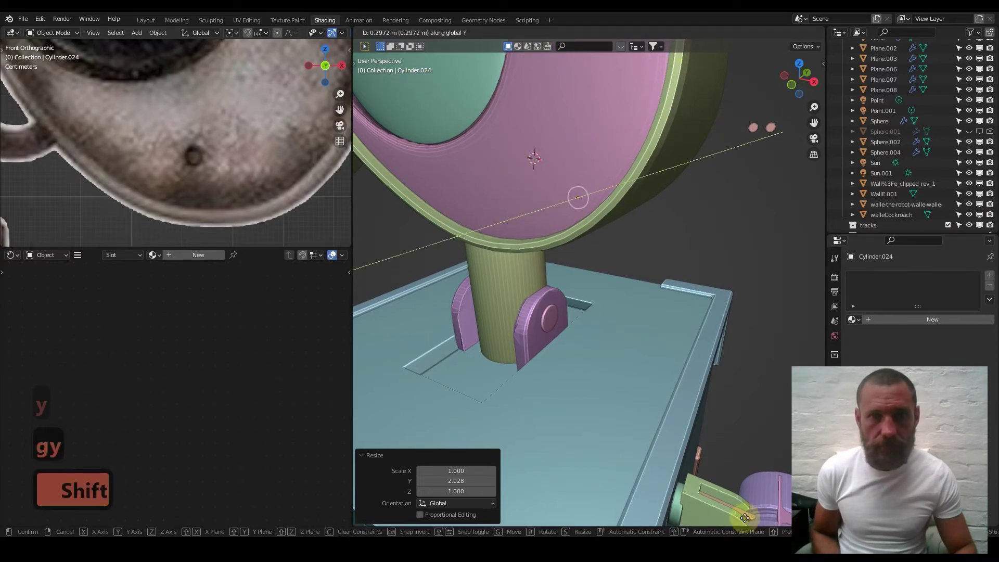
left_click(583, 85)
Shift the disc about -0.024 m along Y so it sits slightly proud of the eye plate, and check its placement from the front
middle_click_drag(567, 149, 608, 207)
scroll(576, 196, "up", 4)
scroll(598, 212, "up", 20)
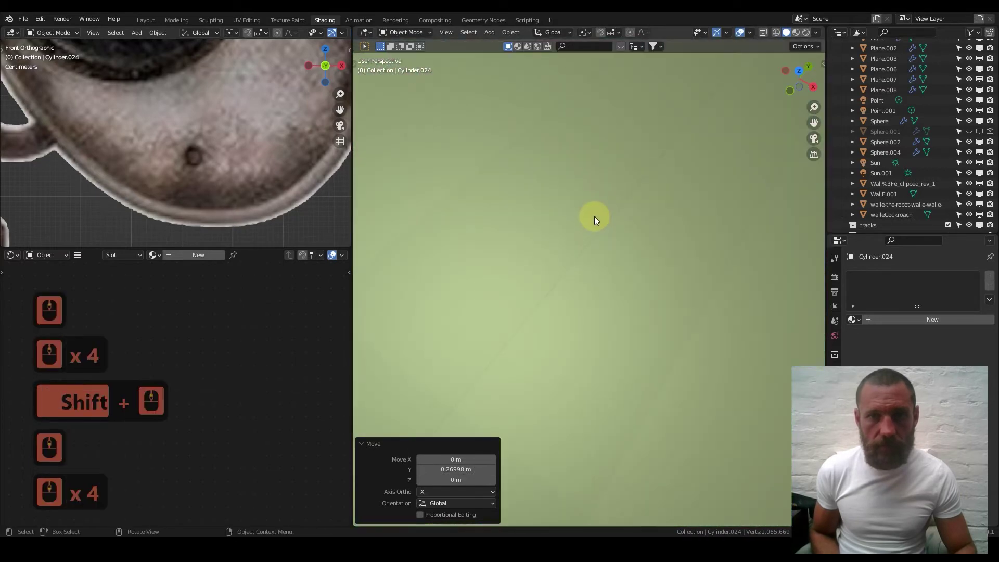
scroll(596, 211, "up", 11)
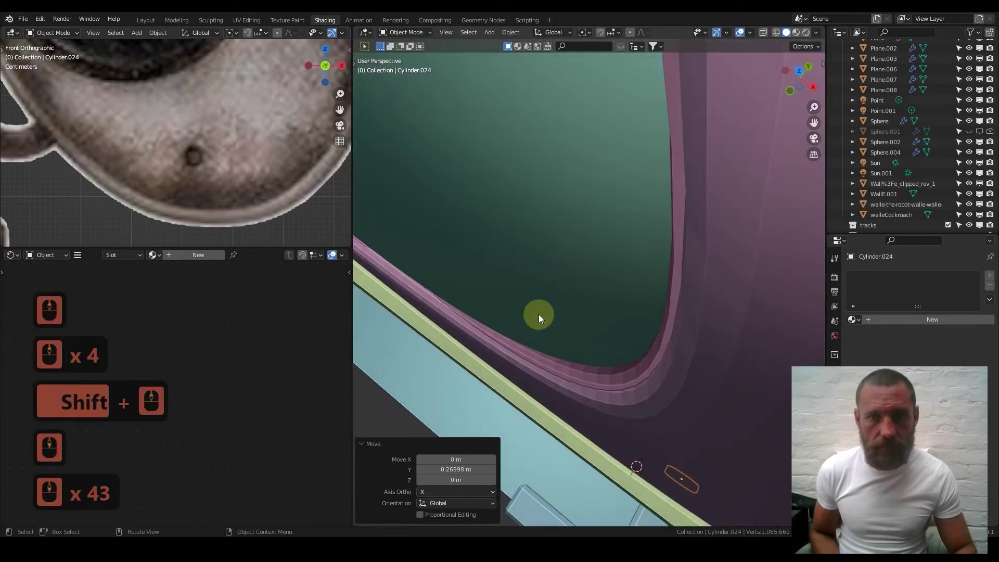
middle_click_drag(548, 286, 626, 517, "shift")
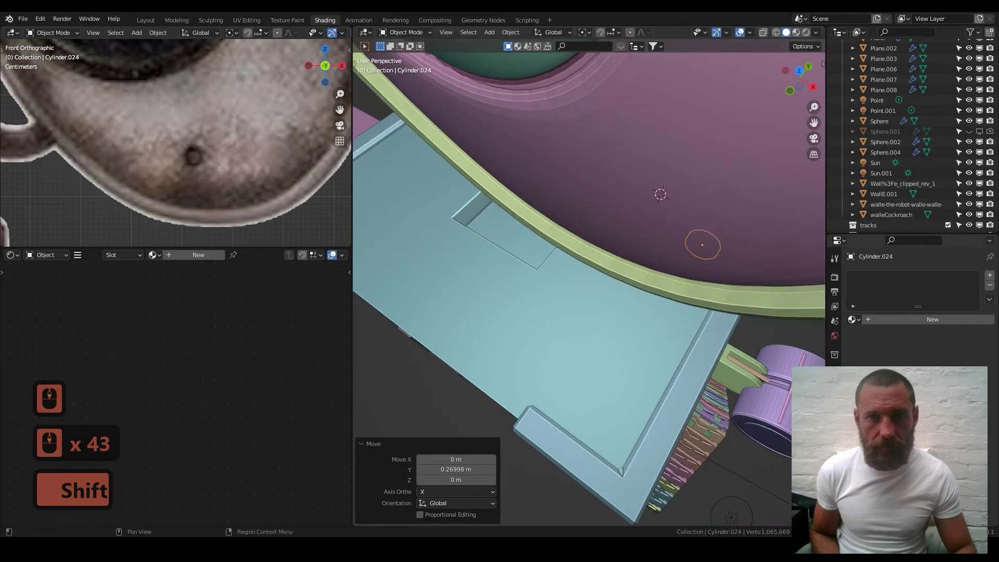
middle_click_drag(757, 270, 658, 272)
key("g")
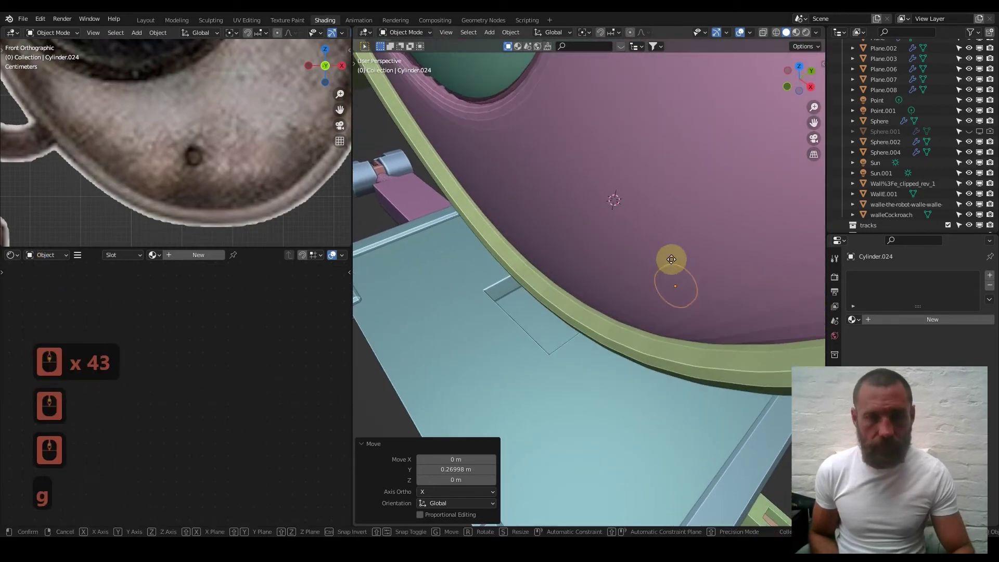
key("y")
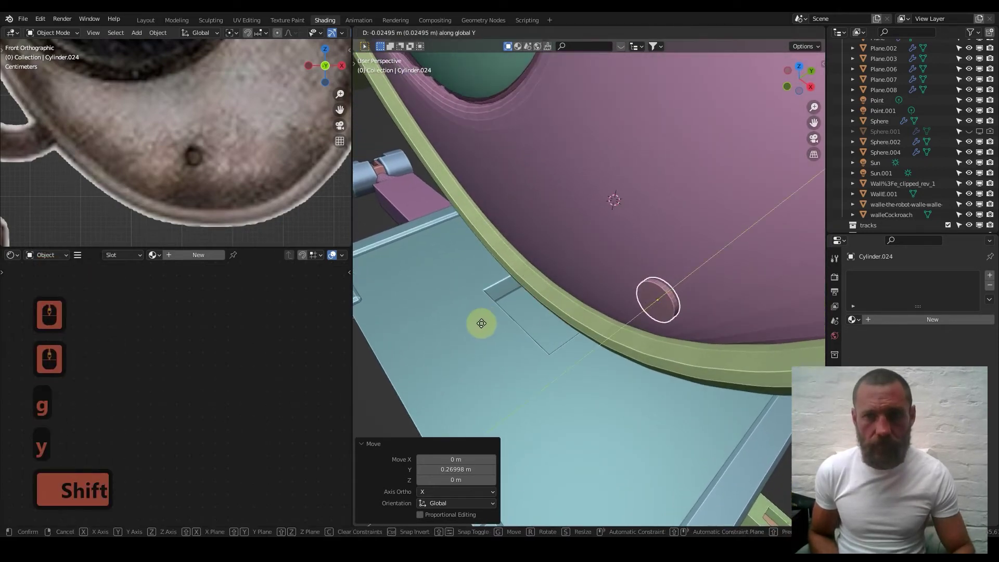
left_click(487, 317)
middle_click_drag(641, 337, 685, 309)
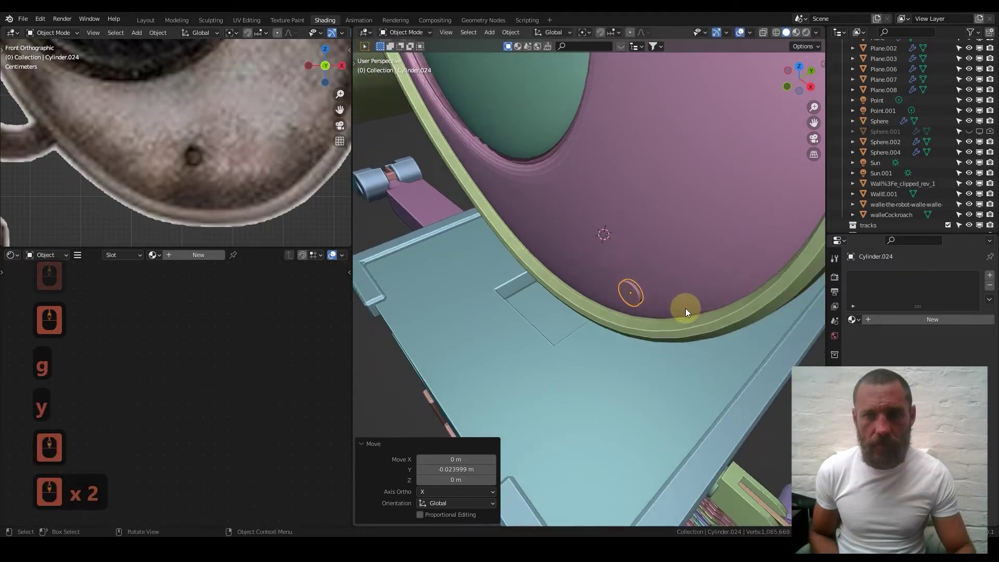
key("1")
scroll(627, 302, "down", 9)
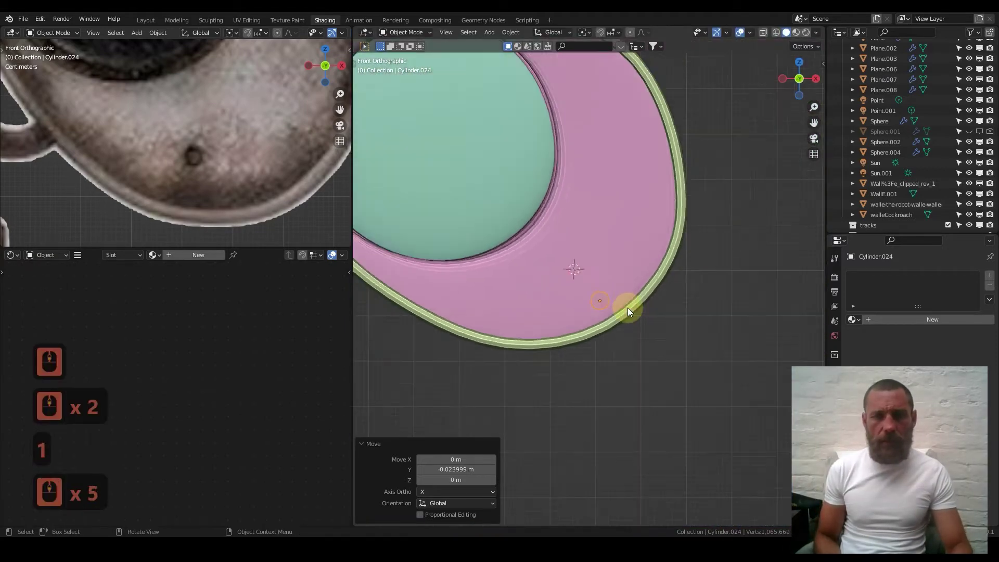
Add a new material to the small disc and set its base color to a dark near-black grey
scroll(620, 299, "down", 4)
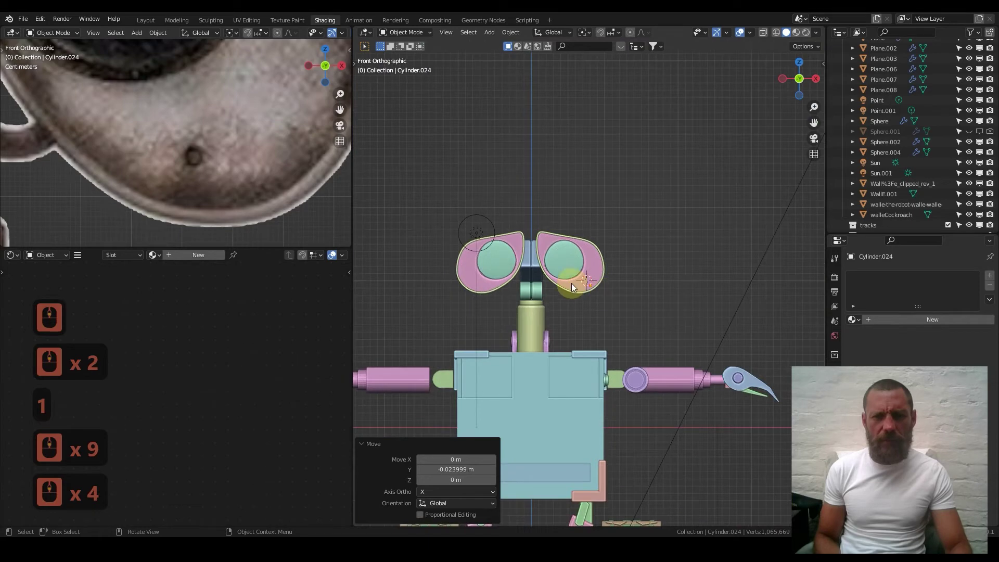
middle_click_drag(582, 264, 598, 281)
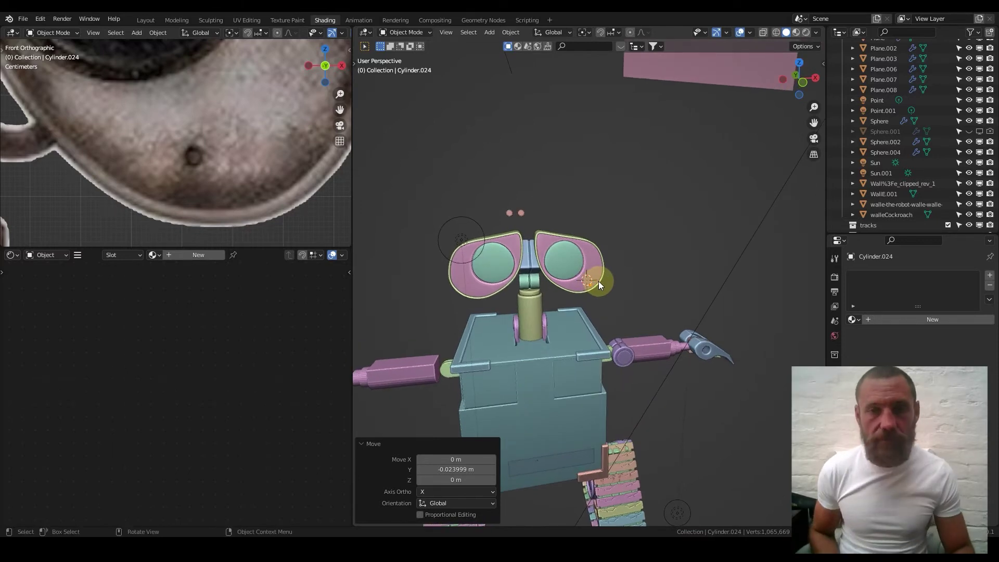
scroll(599, 281, "up", 3)
scroll(589, 256, "up", 7)
left_click(206, 255)
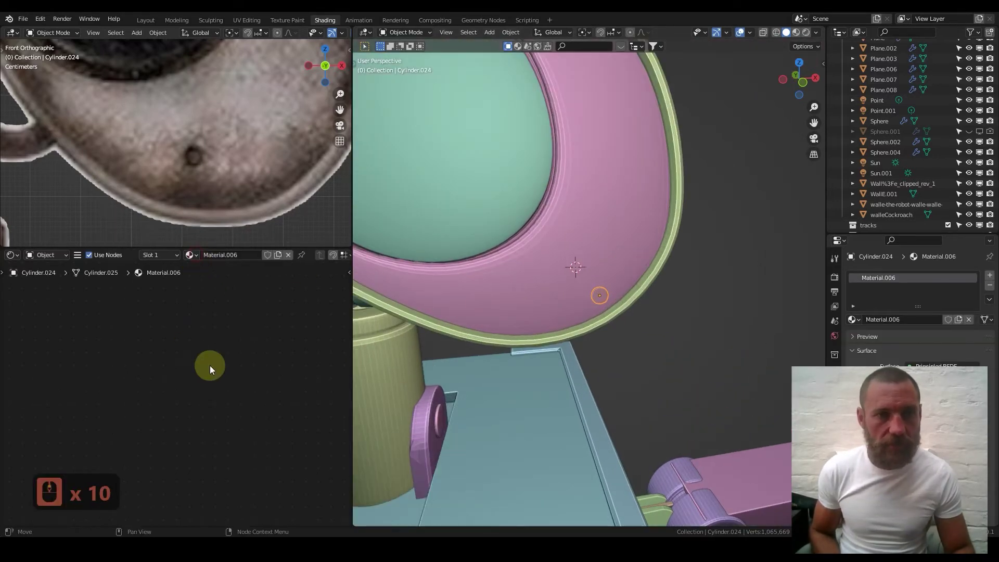
scroll(242, 383, "down", 6)
scroll(255, 386, "down", 20)
scroll(179, 389, "up", 20)
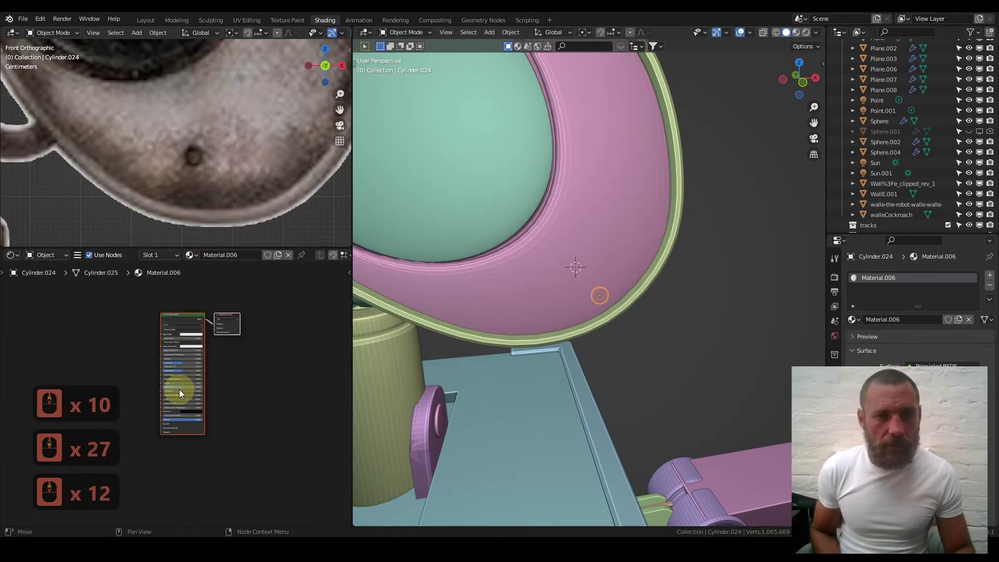
middle_click_drag(184, 358, 192, 449)
scroll(192, 450, "up", 3)
left_click(232, 306)
left_click_drag(295, 179, 295, 207)
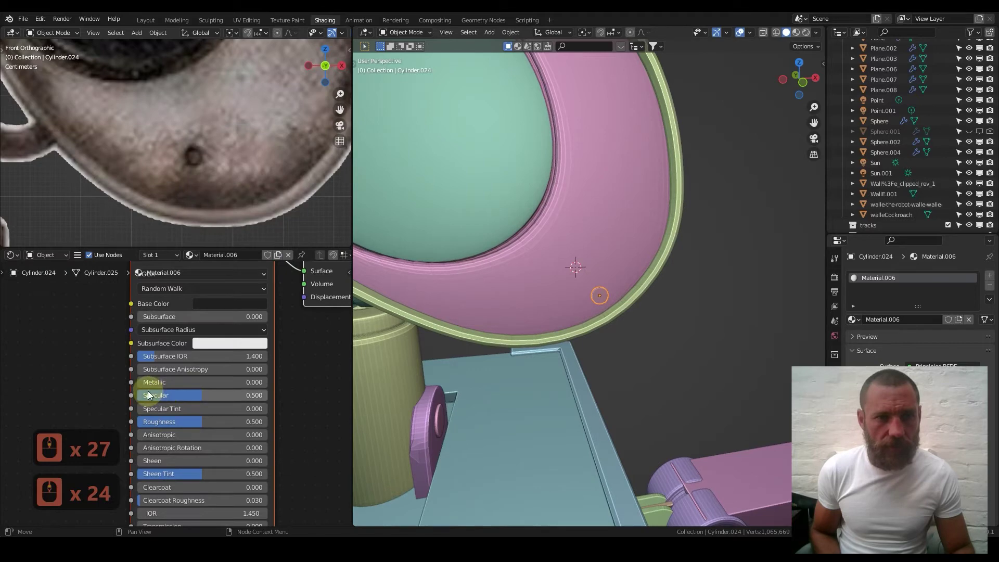
Set the disc material's Metallic to 1.000, Specular to 0.209 and Roughness to 0.645, and save the file
left_click_drag(156, 383, 251, 383)
left_click_drag(192, 395, 165, 395)
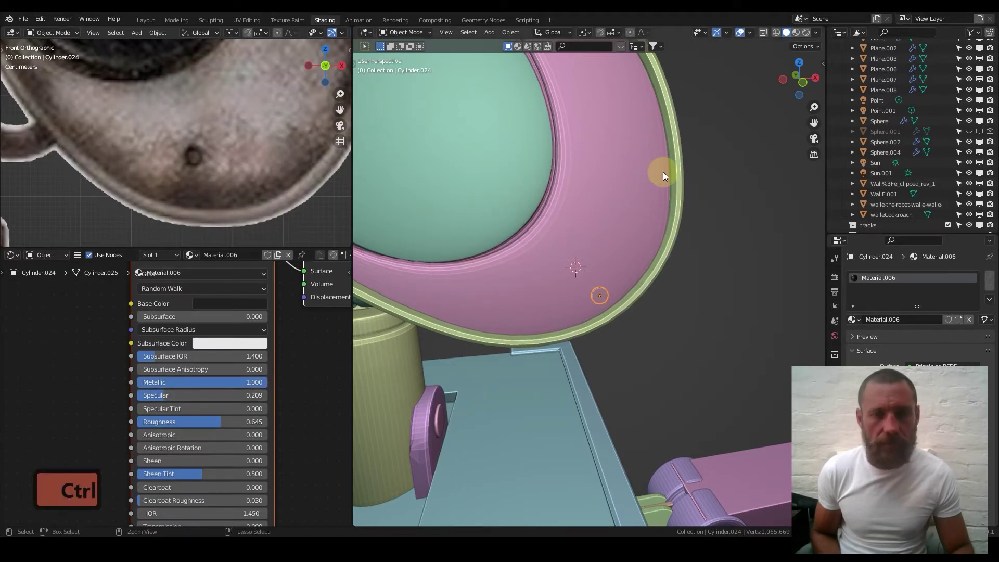
key("ctrl+s")
In front view, move the disc about -0.169 m in X and -0.02 m in Z to match the reference's lower screw
scroll(620, 190, "down", 2)
key("1")
scroll(592, 224, "down", 1)
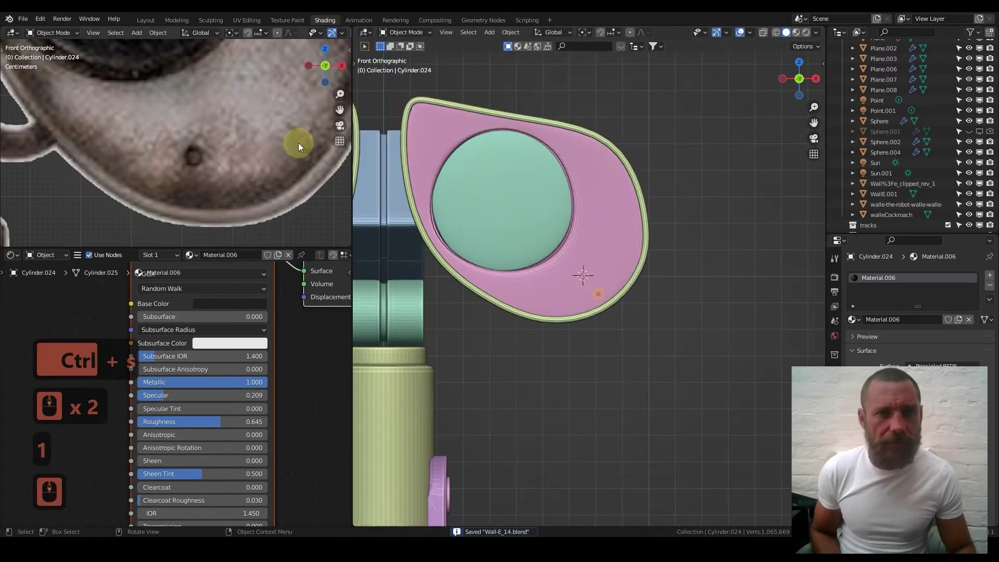
scroll(282, 150, "down", 3)
key("g")
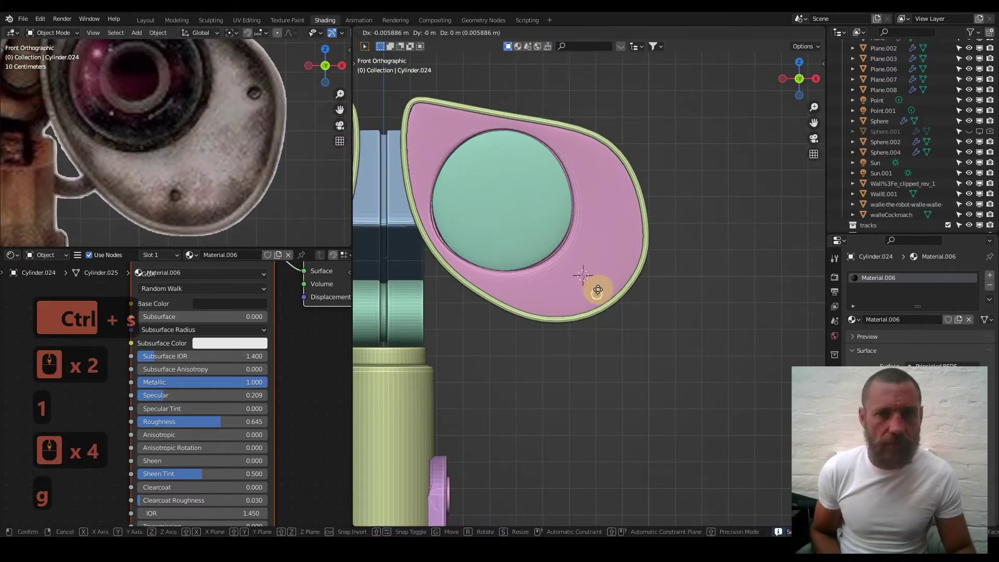
left_click(561, 294)
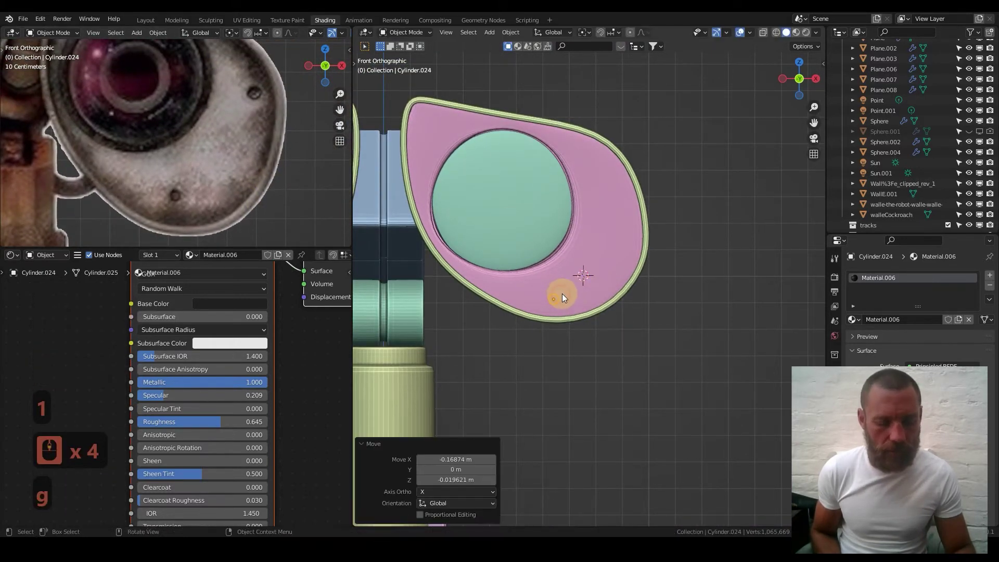
Duplicate the disc to the plate's upper outer side (X 0.198, Z 0.492 m), and that copy to the upper inner corner (X -0.687, Z 0.208 m)
key("shift+d")
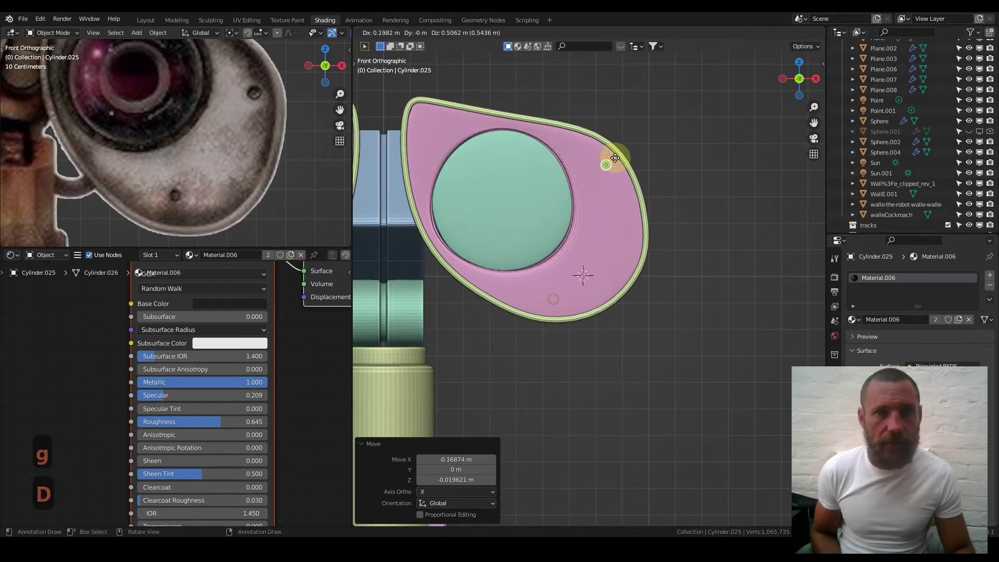
left_click(615, 161)
scroll(222, 131, "down", 1)
middle_click_drag(221, 148, 245, 224, "shift")
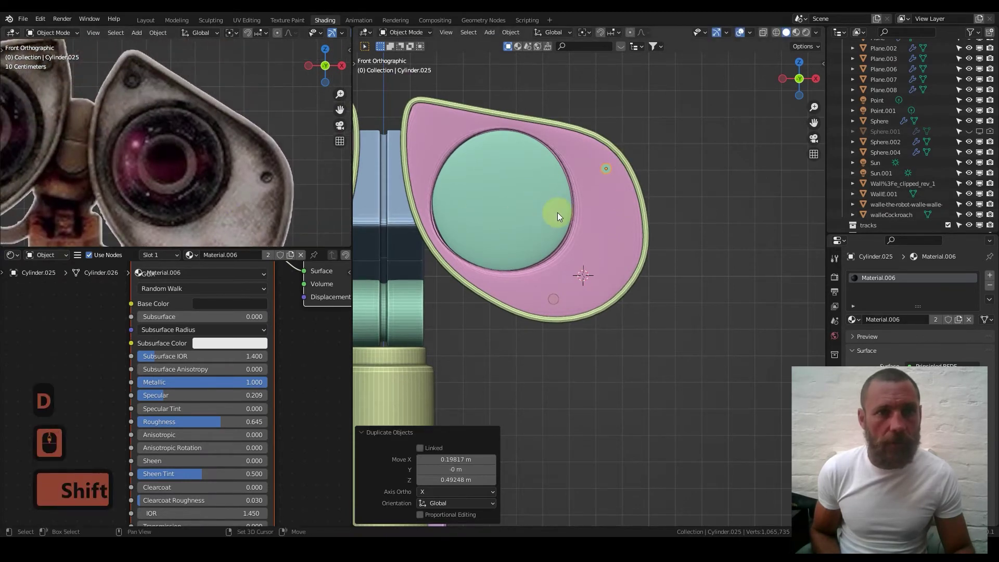
key("shift+d")
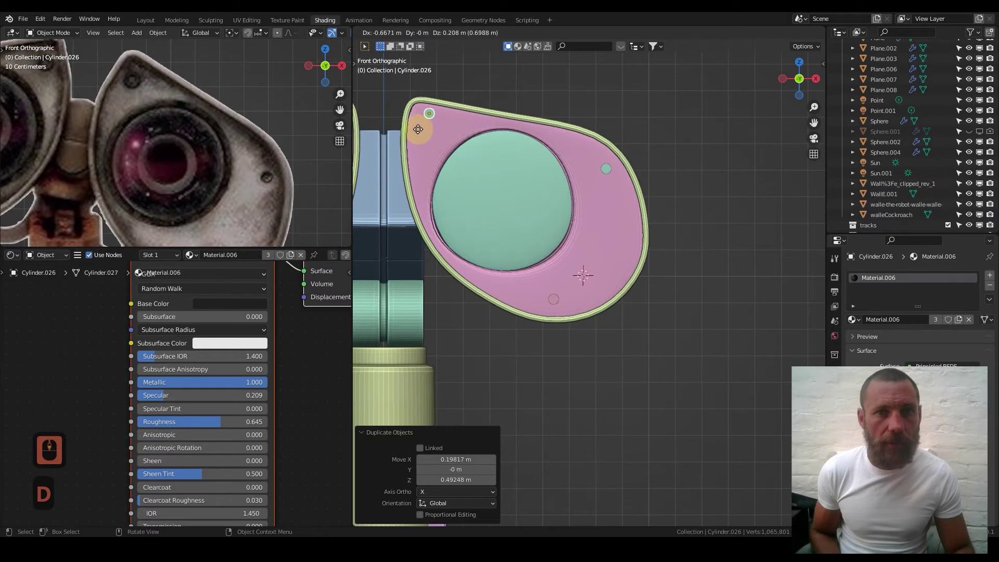
left_click(418, 129)
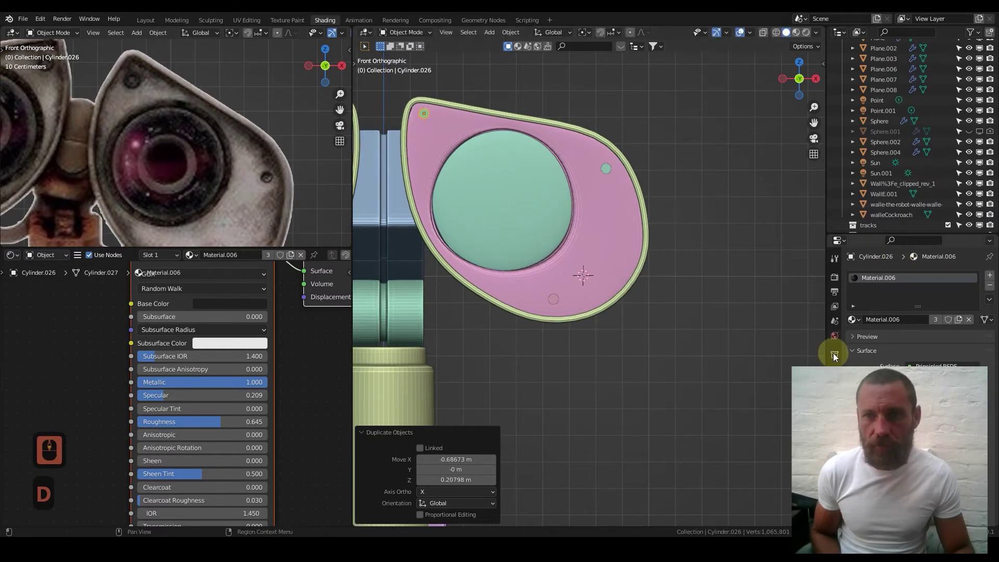
Add an X-axis Mirror modifier to the upper inner disc, using the robot's body Cube as the mirror object
left_click(835, 370)
left_click(884, 274)
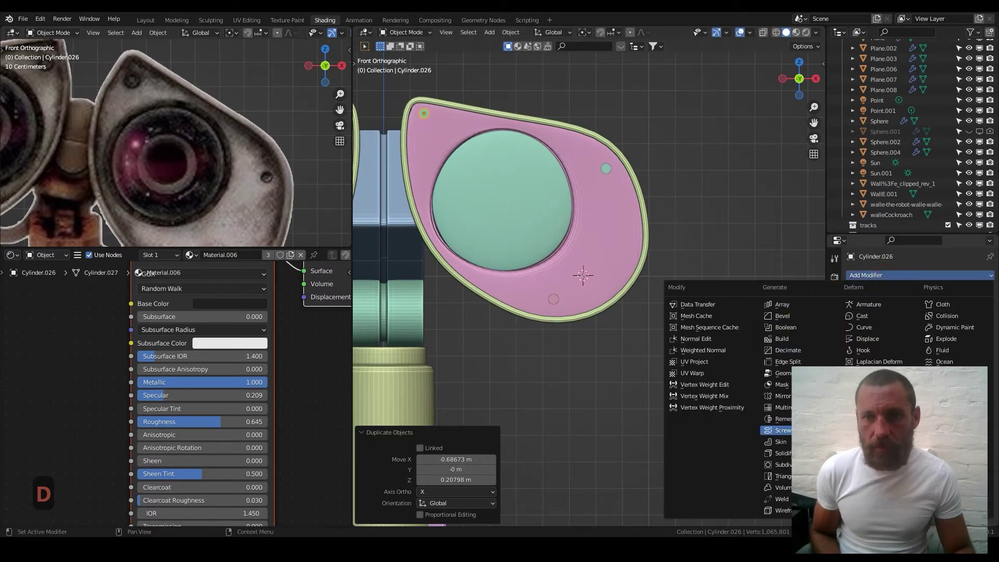
left_click(778, 396)
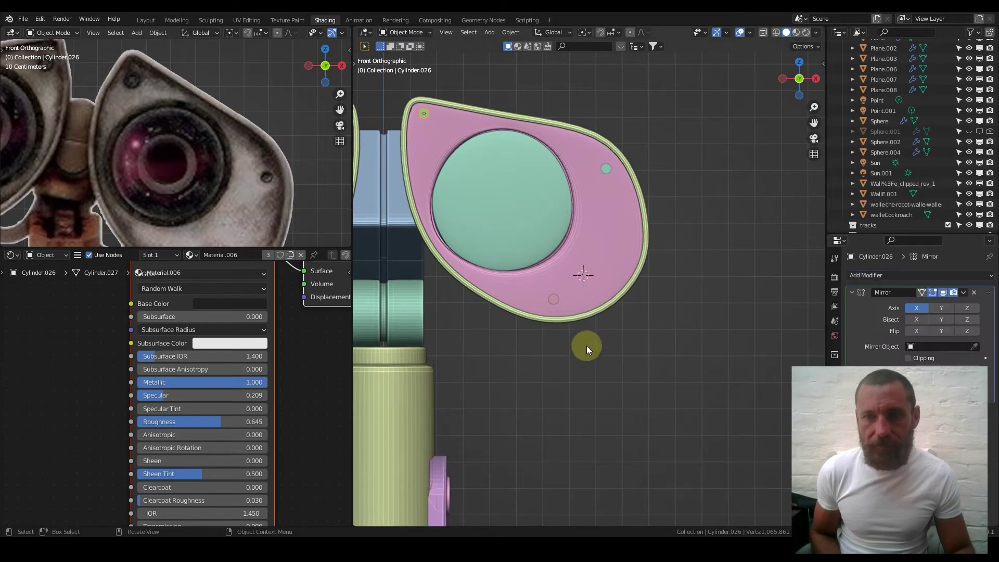
scroll(586, 346, "down", 5)
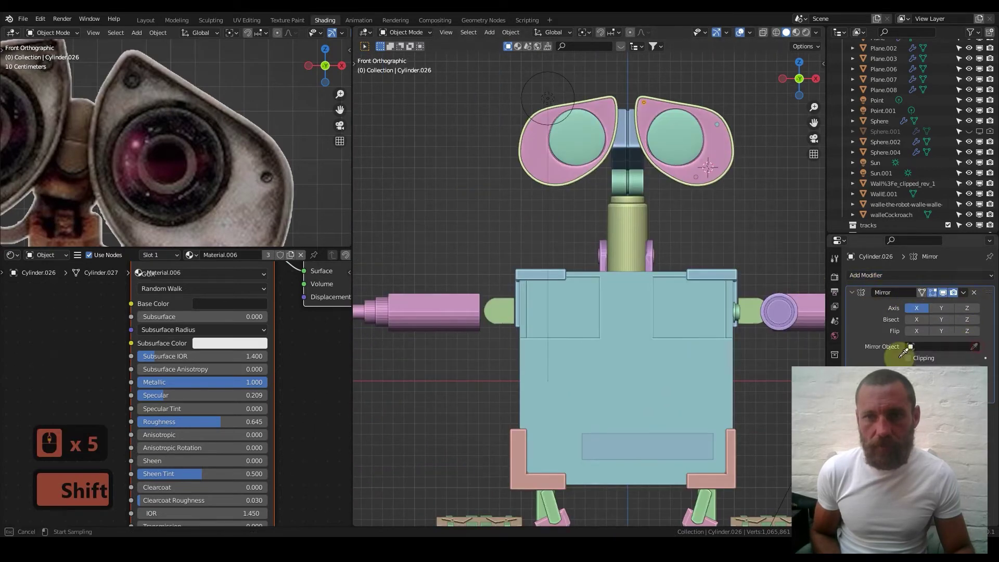
middle_click_drag(673, 211, 611, 323, "shift")
scroll(565, 241, "up", 3)
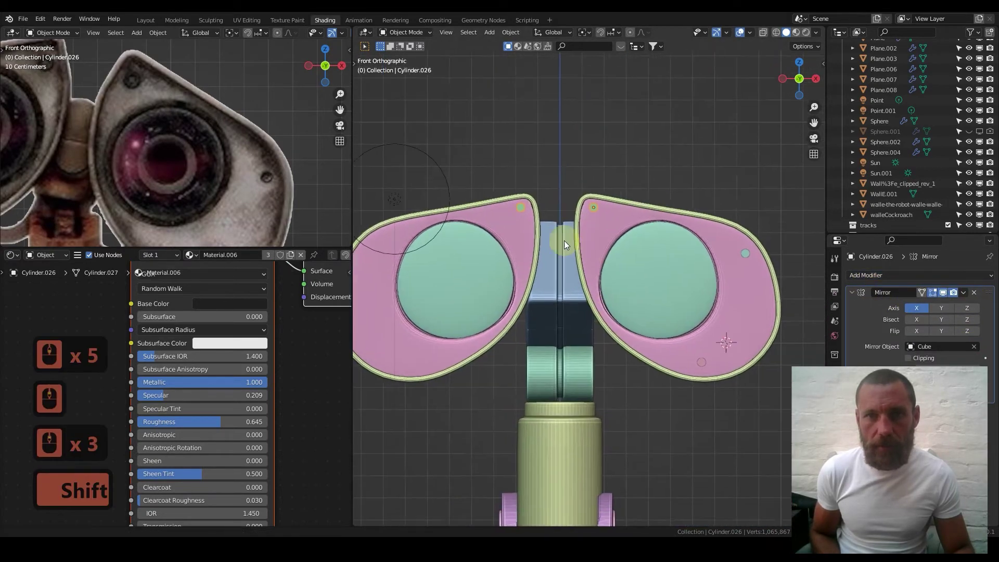
scroll(607, 229, "up", 2)
Copy the Mirror modifier from the upper inner disc to the other two discs and save the file
left_click(673, 317, "shift")
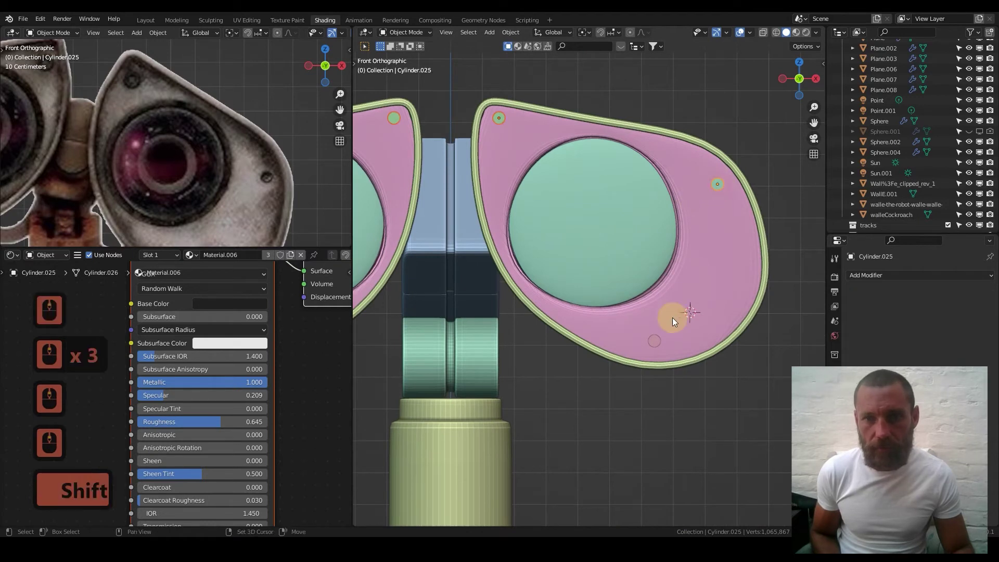
left_click(654, 338, "shift")
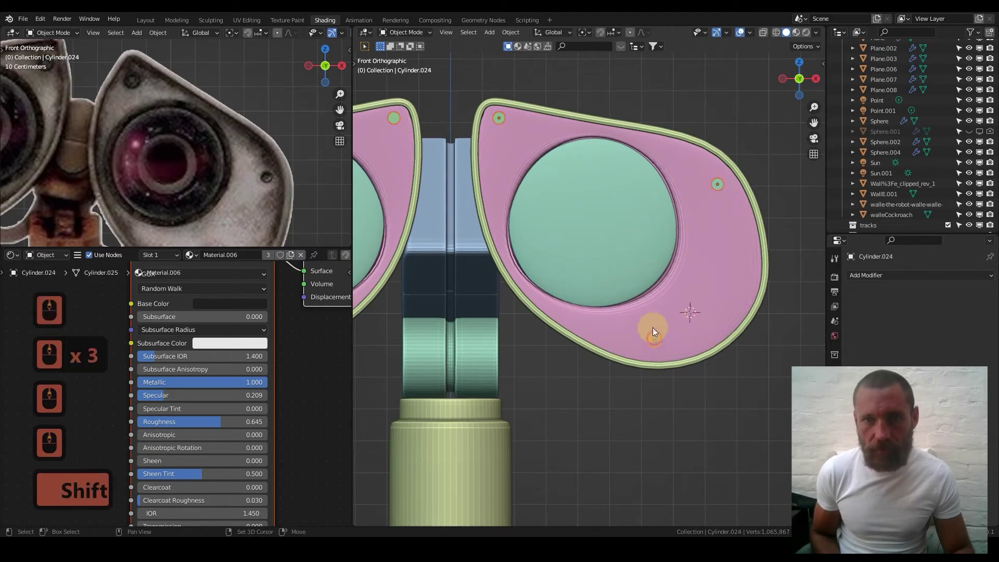
left_click(501, 120, "shift")
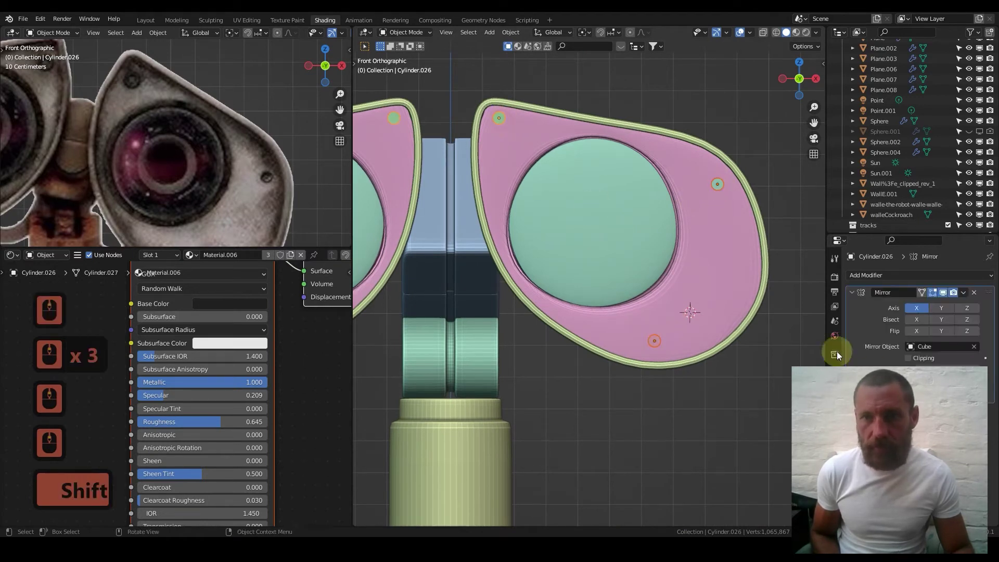
left_click(964, 293)
left_click(942, 325)
scroll(645, 268, "down", 3)
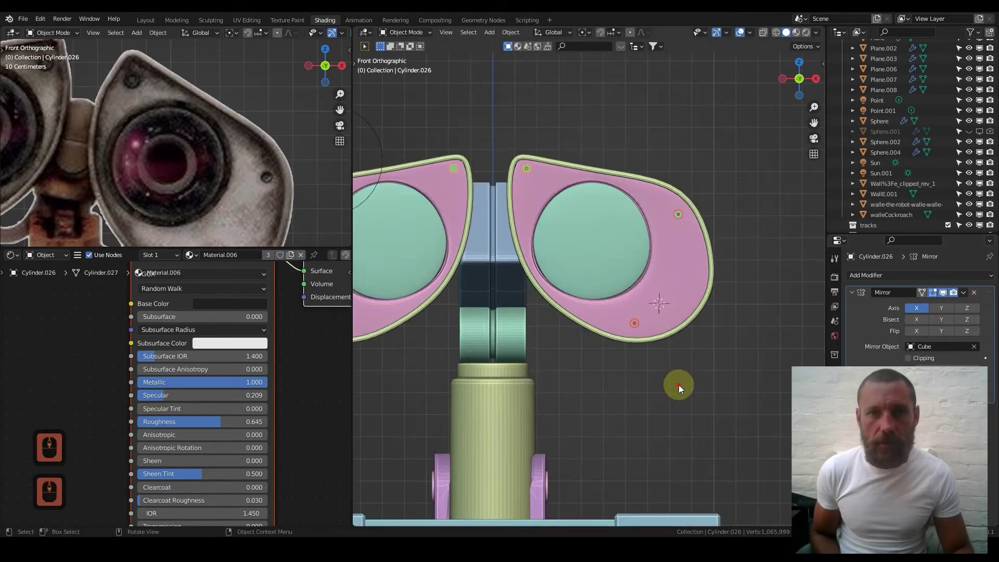
key("ctrl+s")
Check the discs on the eye plates in rendered shading from the front, and return to solid shading
scroll(648, 252, "down", 4)
mouse_move(685, 250)
middle_mouse_down()
mouse_move(648, 252)
mouse_move(677, 239)
middle_mouse_up()
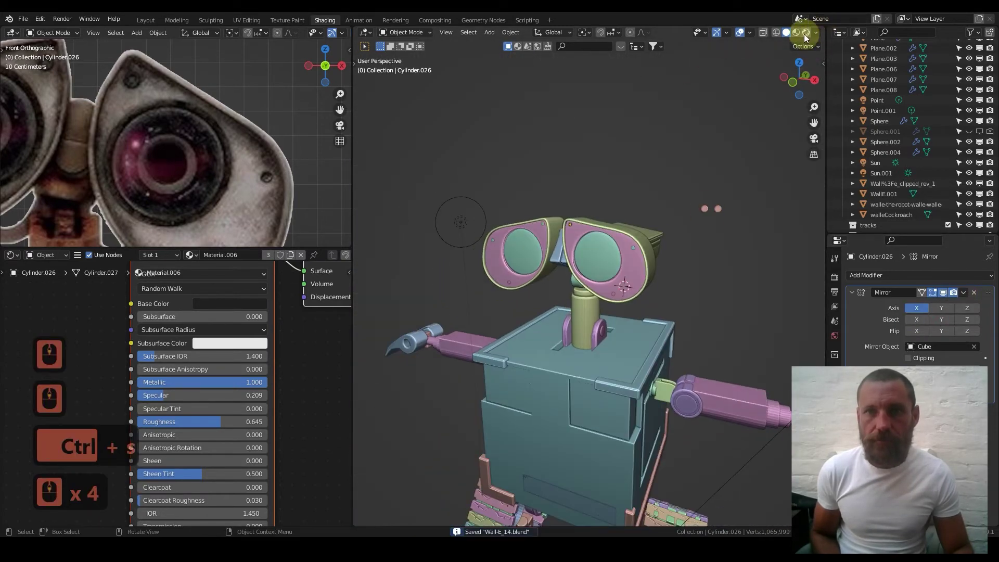
left_click(806, 33)
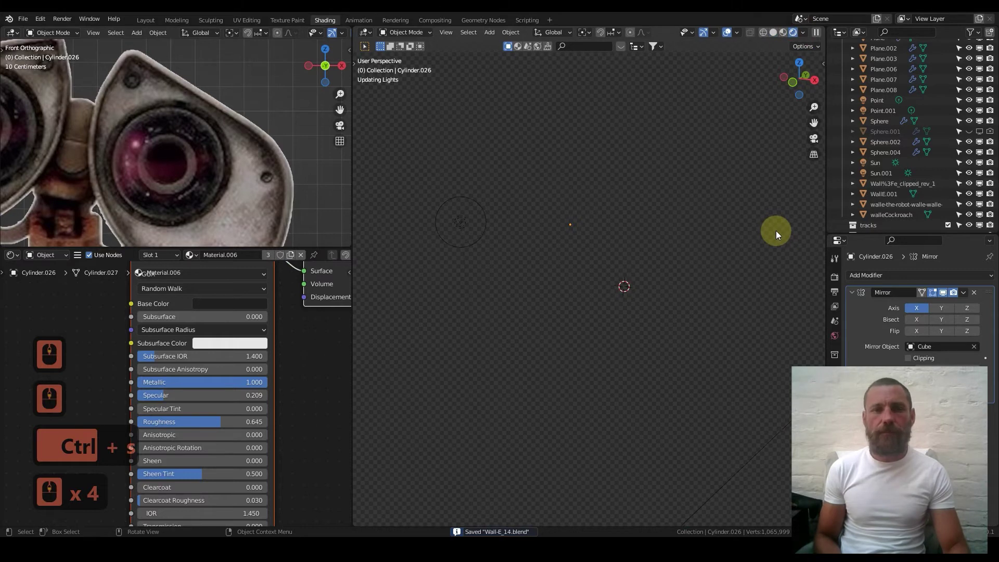
key("KP_1")
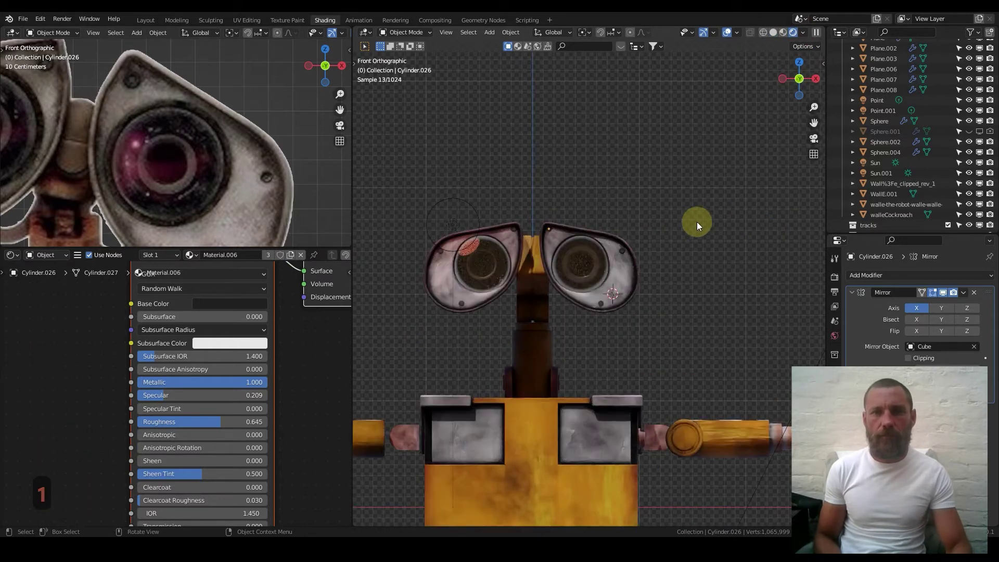
scroll(605, 318, "up", 8)
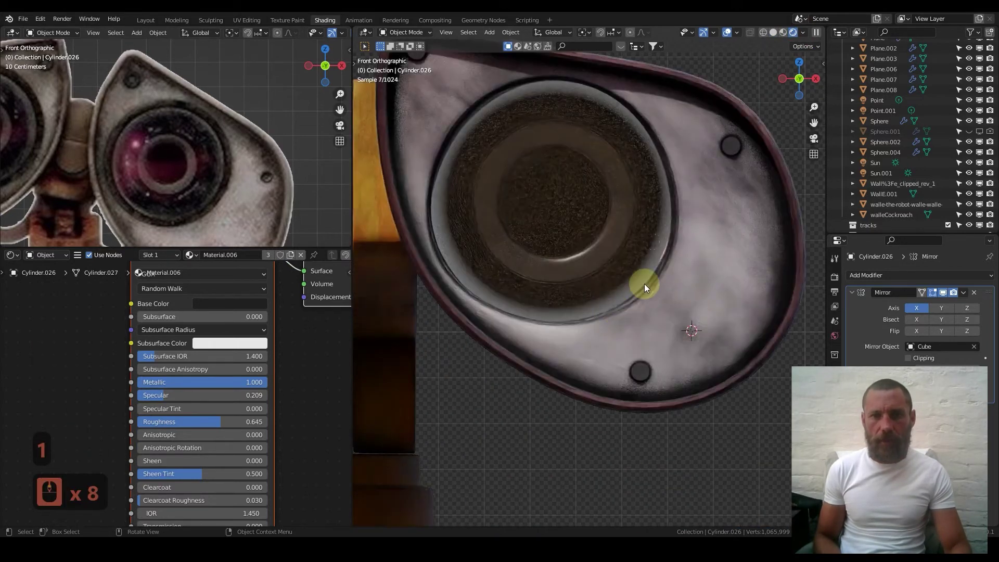
scroll(633, 273, "down", 2)
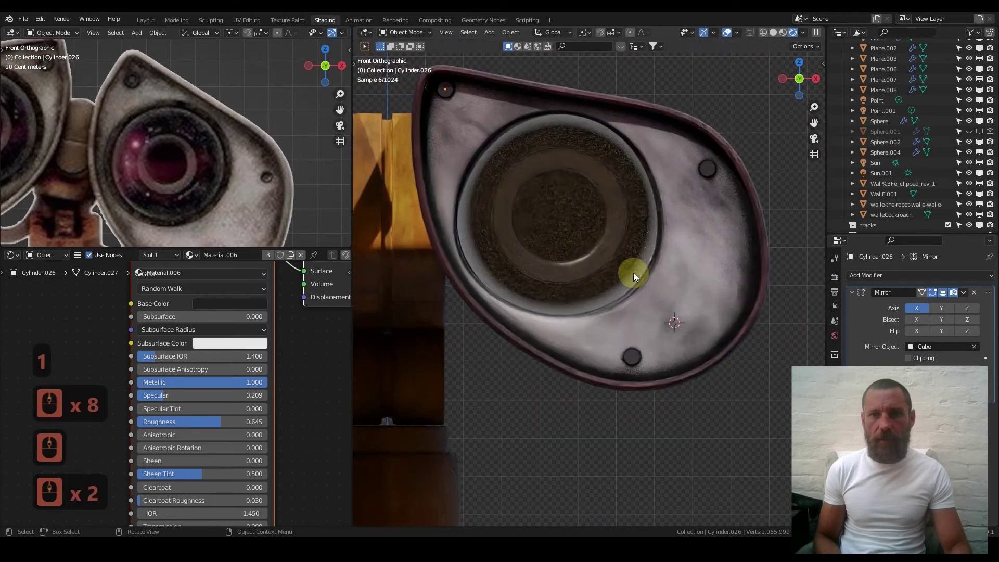
left_click(773, 32)
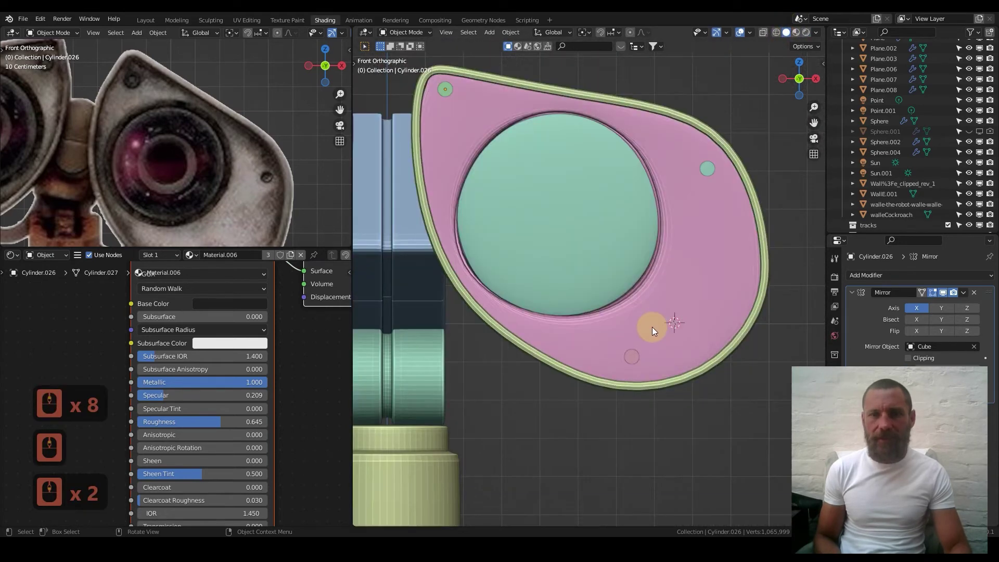
Delete the two upper duplicate discs from the eye plate
left_click(709, 167, "shift")
key("x")
left_click(700, 214)
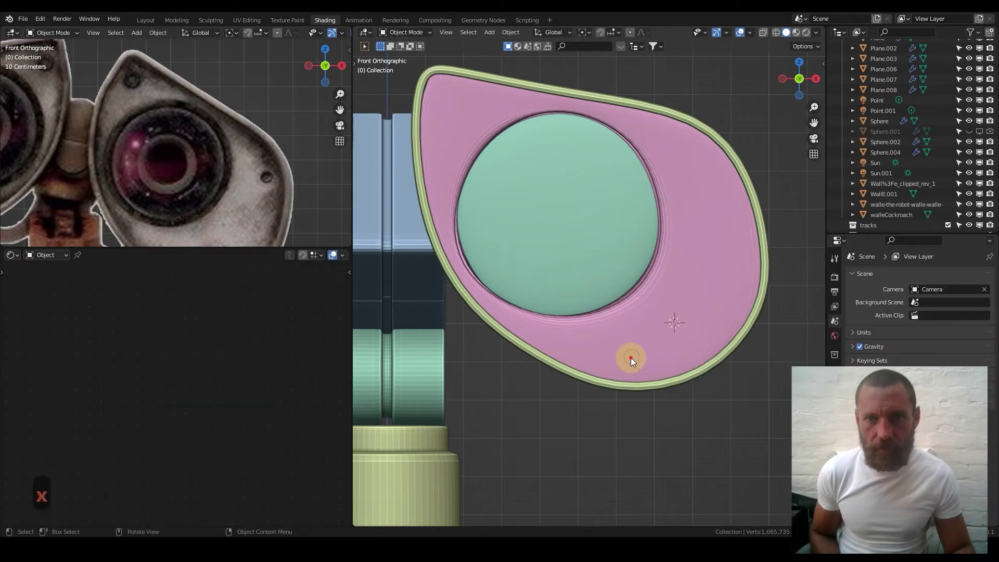
Inset the front faces of the remaining lower disc by about 0.215 m to form a narrow rim
left_click(630, 357)
scroll(631, 281, "up", 9)
scroll(625, 261, "up", 4, "shift")
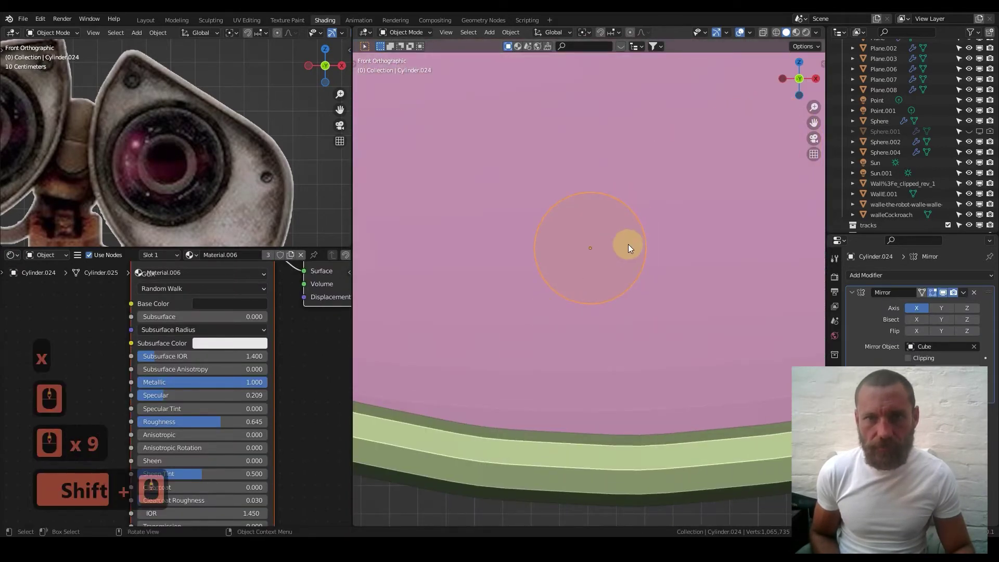
key("Tab")
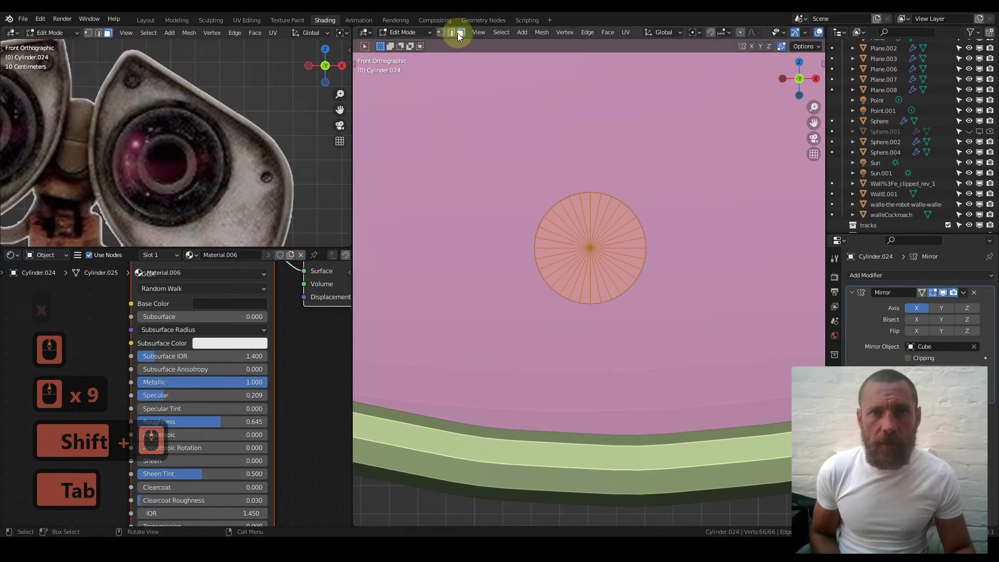
left_click_drag(606, 256, 606, 256)
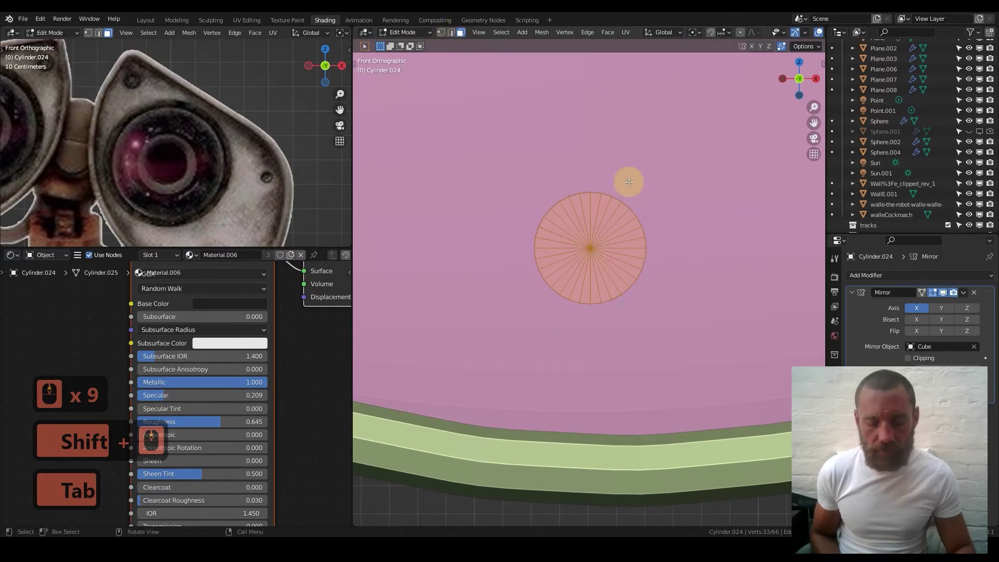
key("i")
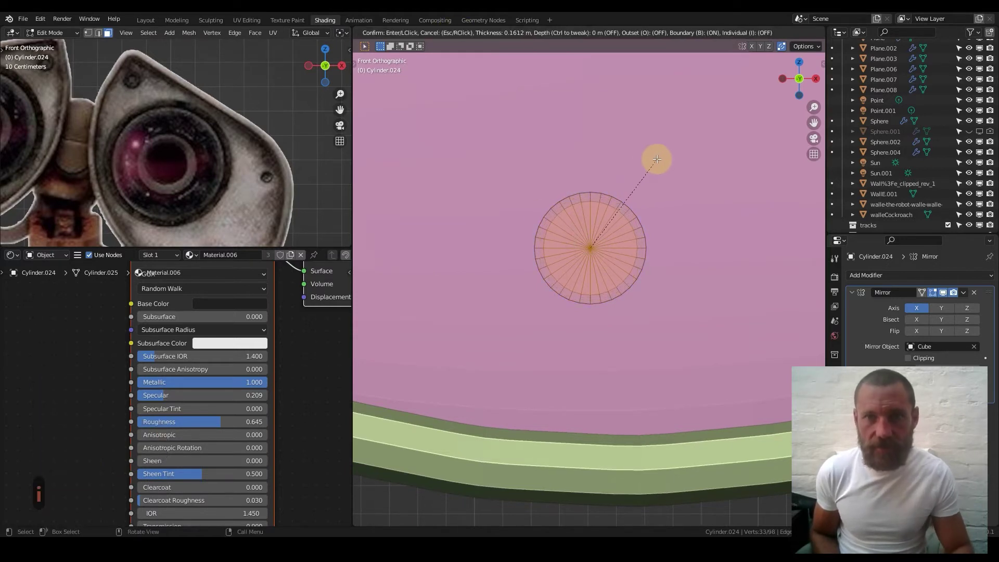
left_click(655, 160)
Extrude the disc's inset faces inward by about 0.004 m to form a shallow recess, and return to Object Mode
middle_click_drag(576, 227, 570, 241)
key("e")
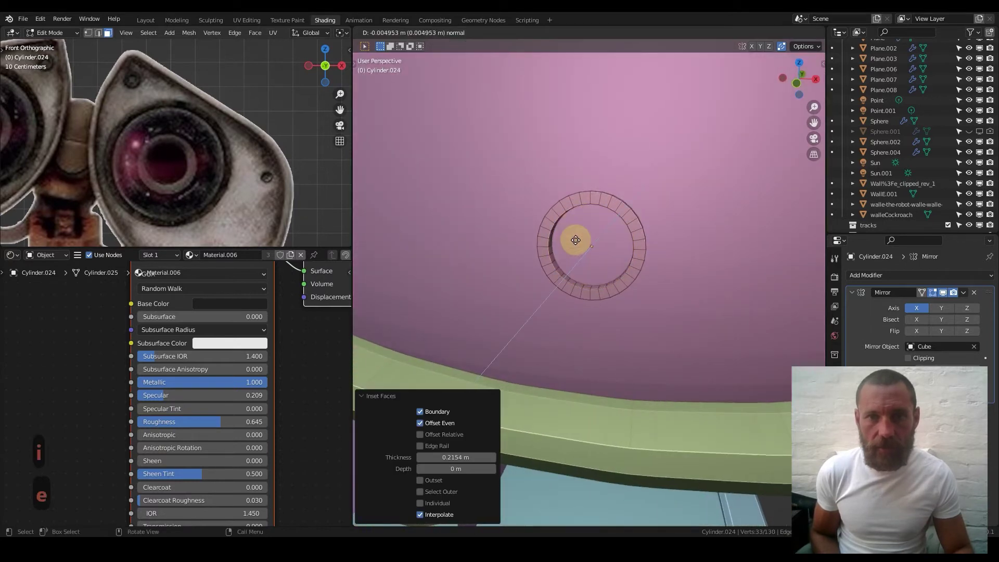
key("shift")
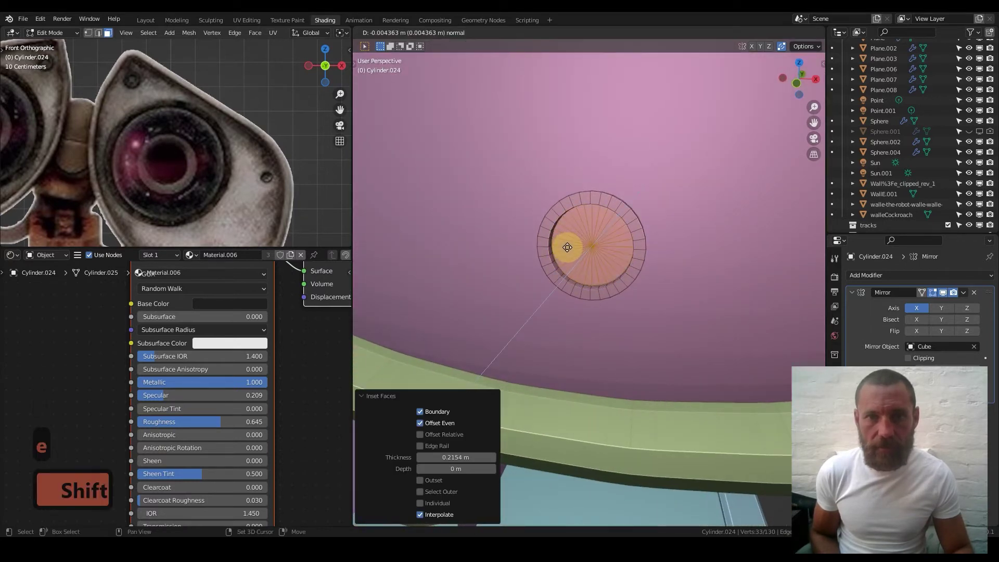
left_click(564, 249)
key("Tab")
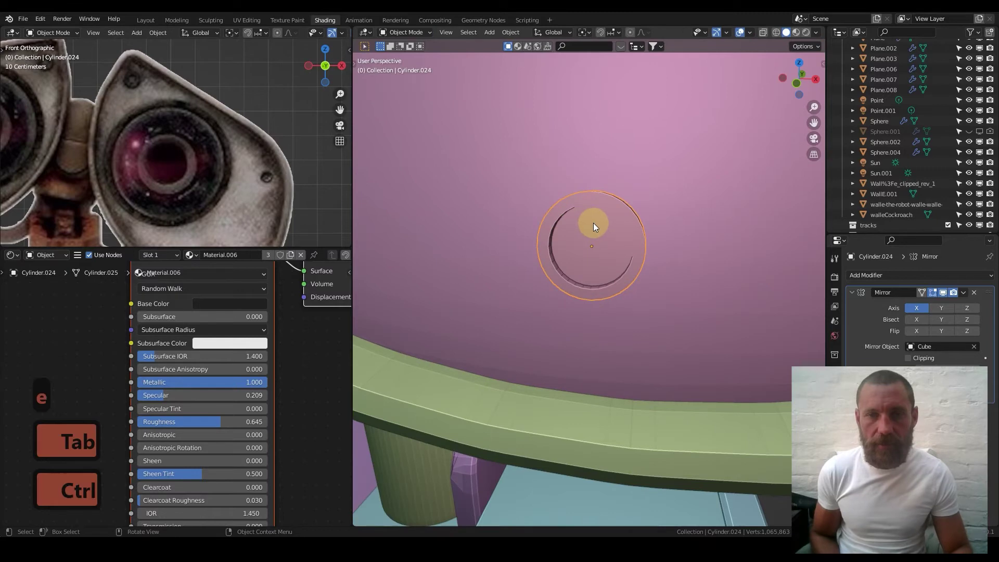
Save the file and duplicate the lower recessed disc to the eye plate's outer side, offset about 0.242 m in X and 0.384 m in Z
key("ctrl+s")
key("1")
key("1")
scroll(605, 215, "down", 12)
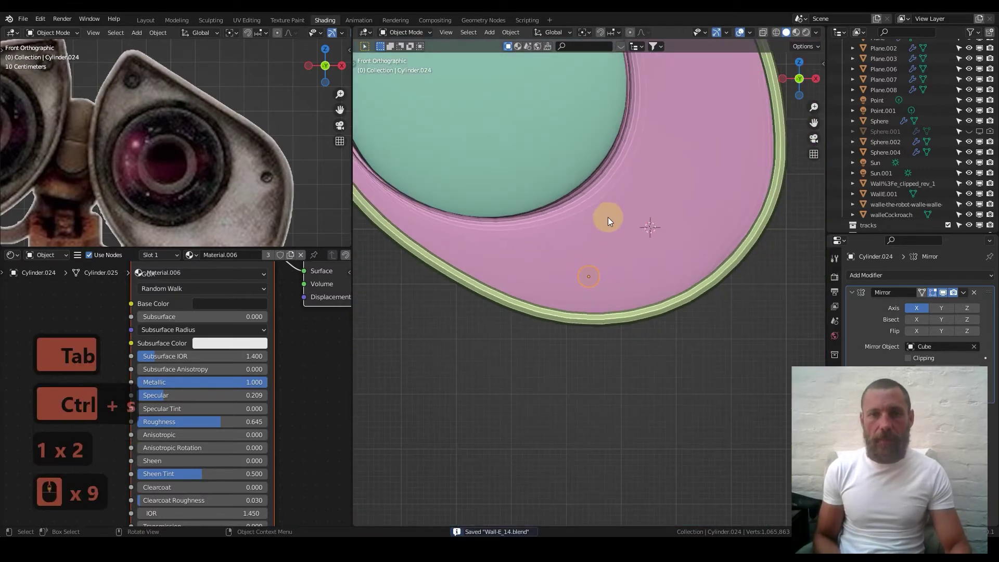
key("shift+d")
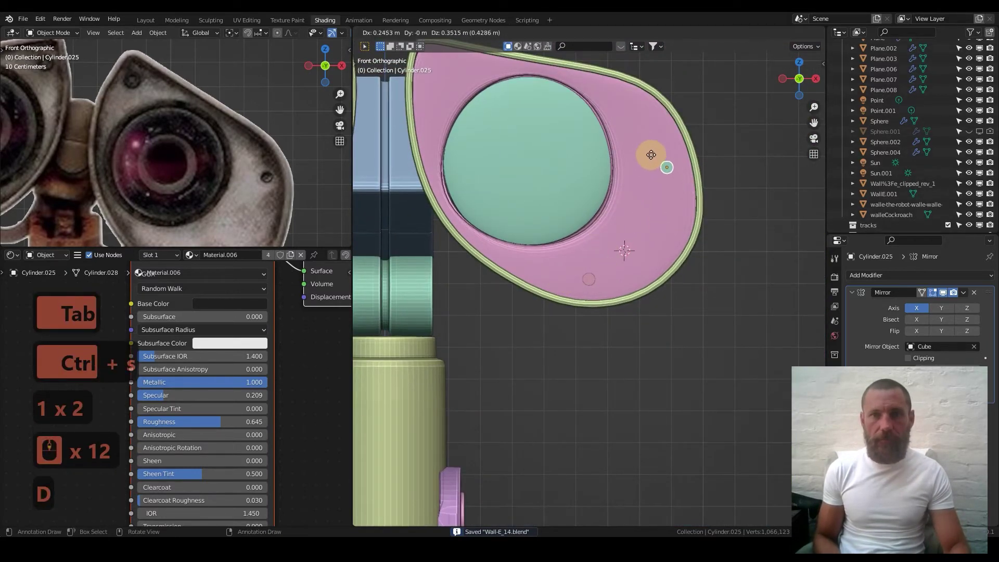
left_click(648, 146)
Duplicate the outer disc to the plate's upper inner corner, offset about -0.731 m in X and 0.293 m in Z, and save the file
key("shift+d")
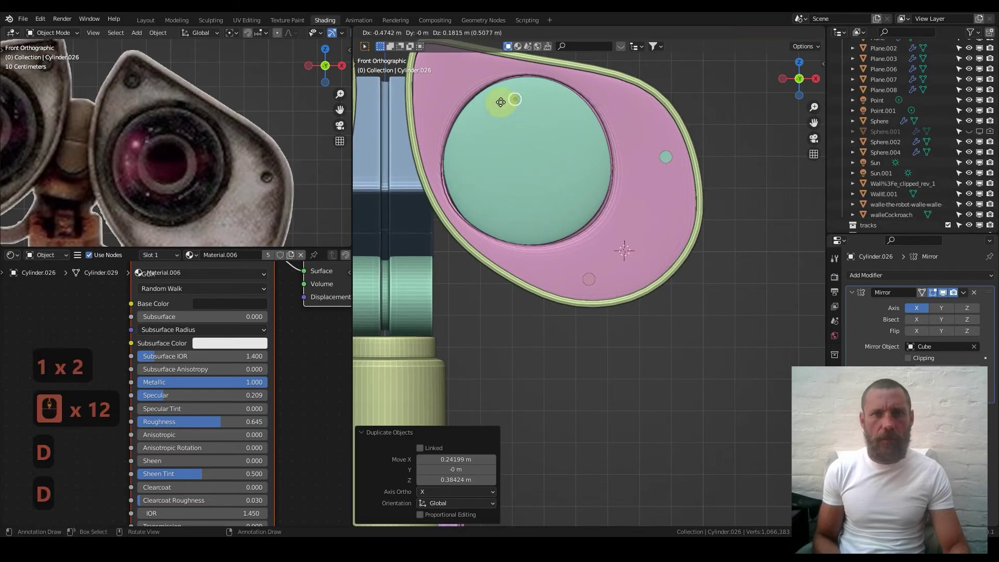
left_click(437, 88)
middle_click_drag(426, 154, 627, 200, "shift")
key("ctrl+s")
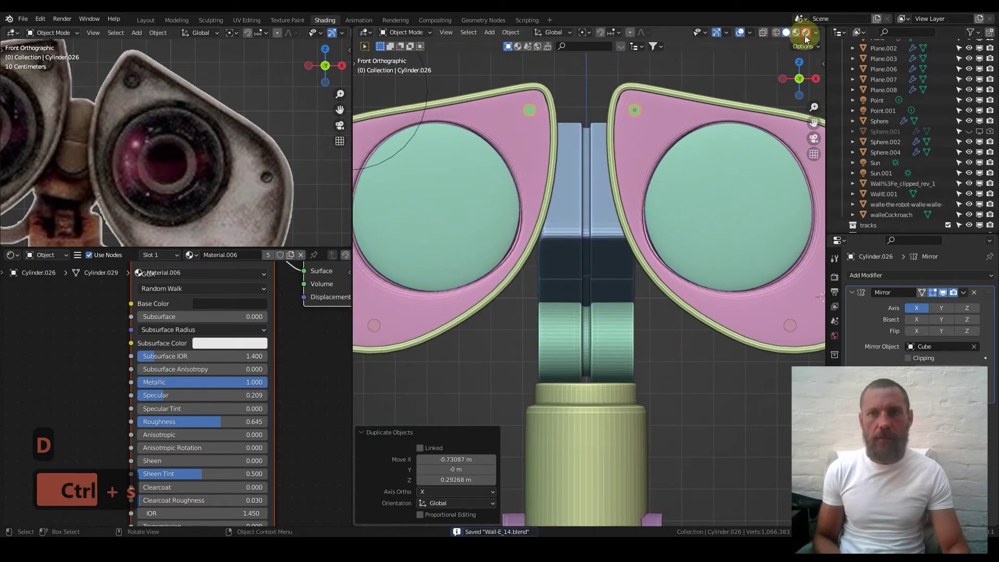
Switch to rendered shading and inspect the recessed discs on the eye plates, including the lower disc up close
key("shift+z")
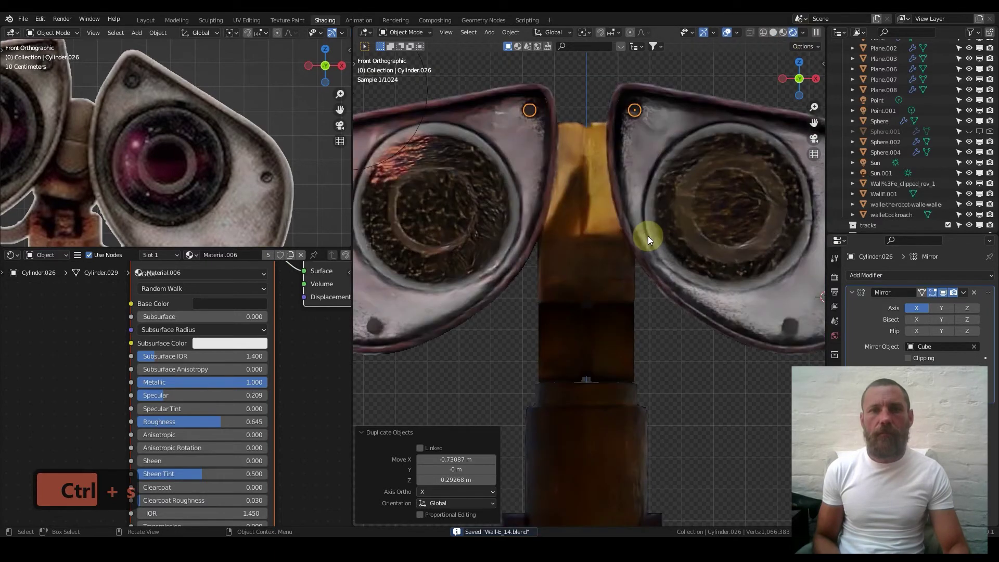
scroll(647, 295, "up", 4)
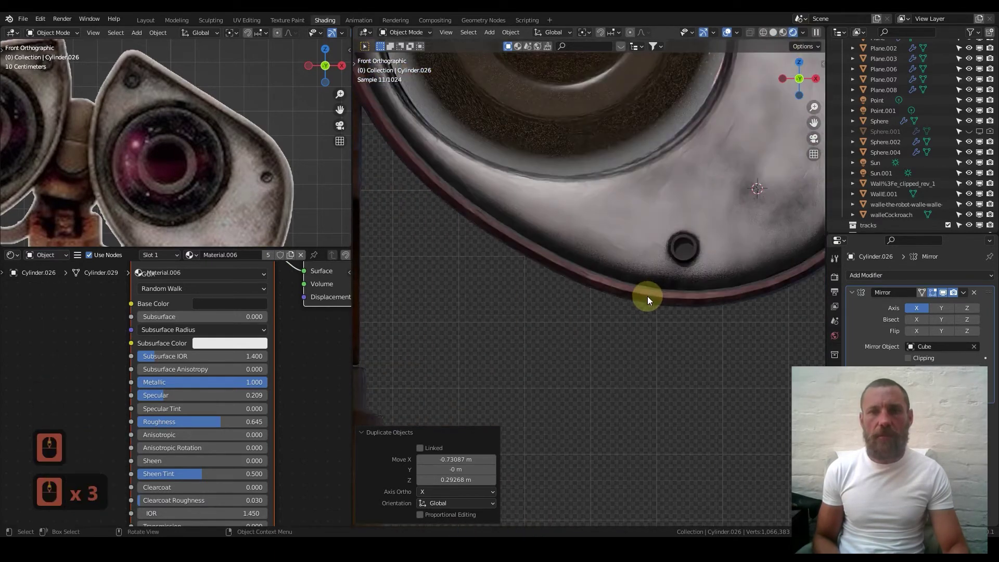
scroll(645, 287, "down", 2)
middle_click_drag(623, 265, 568, 329, "shift")
scroll(590, 296, "up", 3)
scroll(568, 336, "up", 4)
middle_click_drag(569, 348, 695, 224, "shift")
scroll(729, 200, "up", 2)
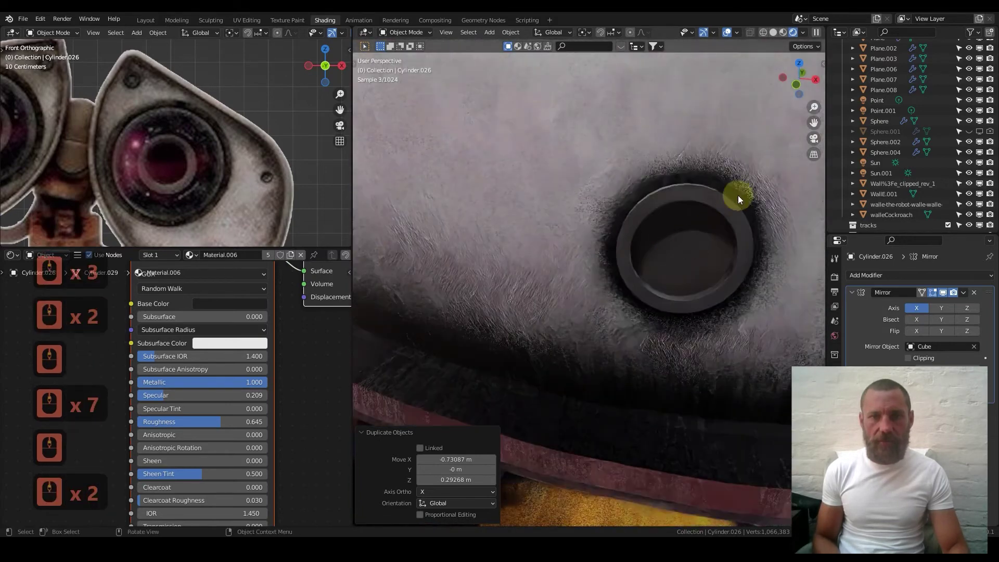
Move the lower recessed disc forward along the Y axis so it protrudes from the eye plate, and save the file
left_click(631, 252)
key("g")
key("y")
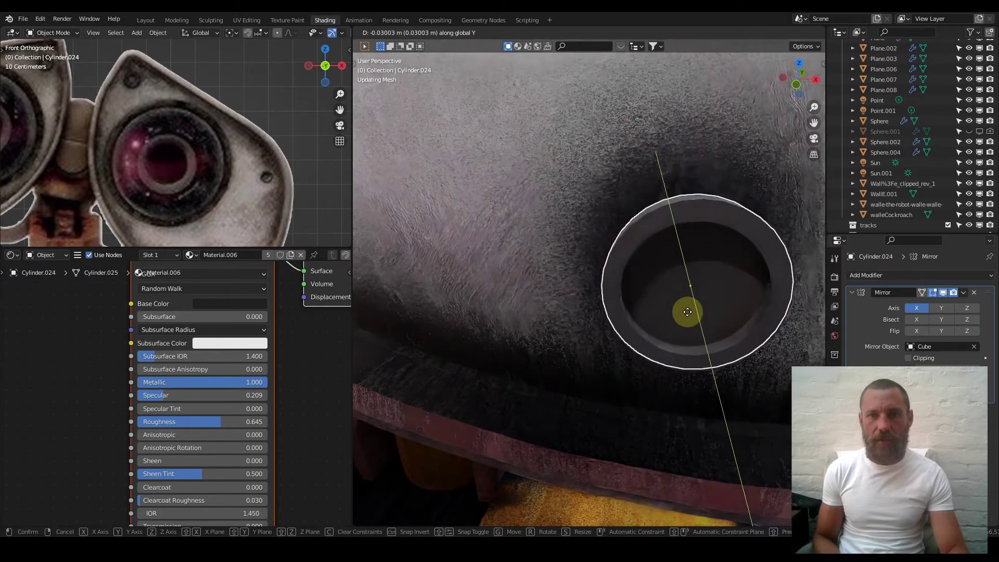
left_click(651, 288)
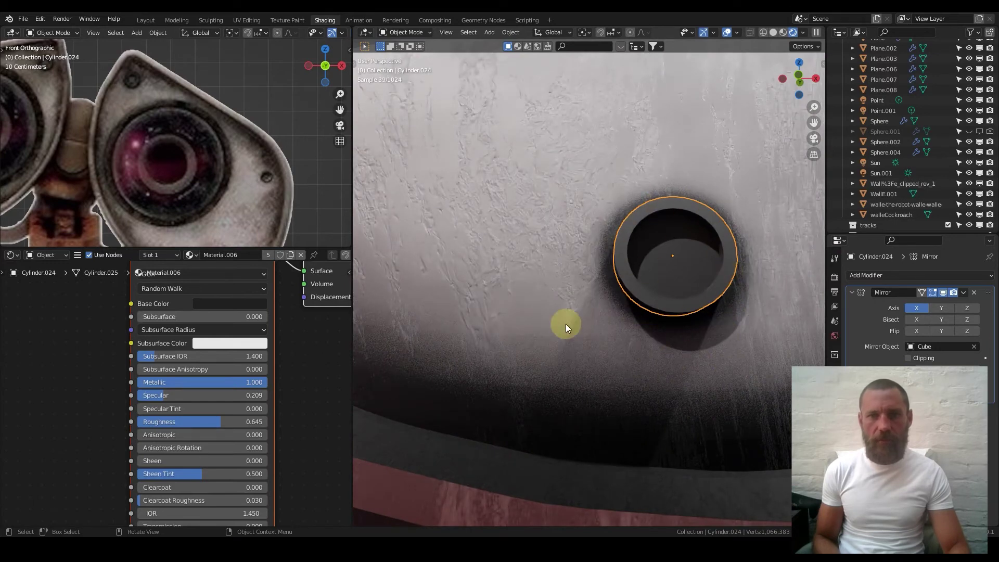
scroll(567, 327, "down", 13)
key("1")
key("ctrl+s")
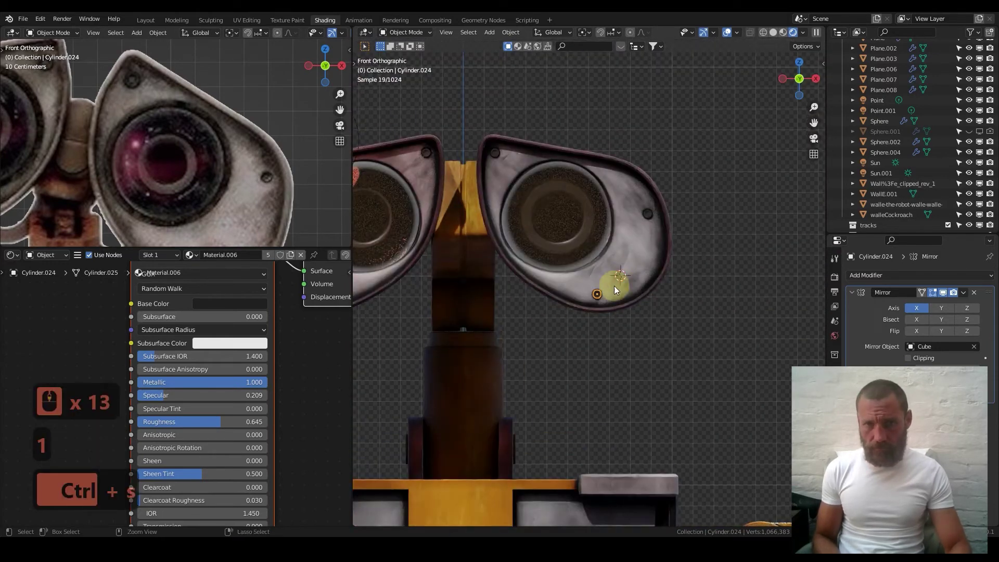
Compare the whole robot model from the front with the full front reference image
scroll(599, 294, "down", 4)
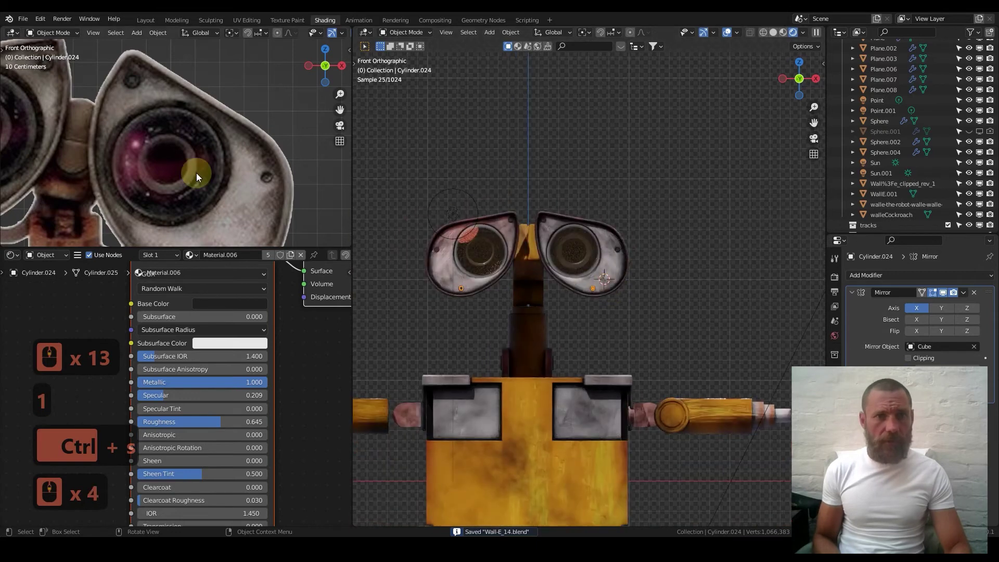
scroll(195, 177, "down", 10)
middle_click_drag(204, 217, 240, 183, "shift")
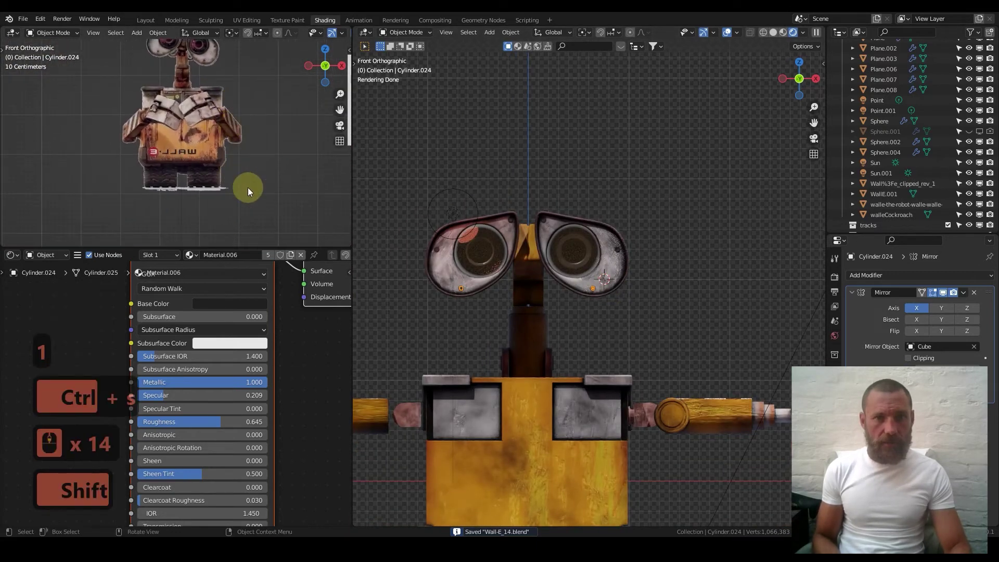
scroll(575, 343, "down", 2)
scroll(574, 349, "down", 3)
middle_click_drag(574, 349, 557, 301, "shift")
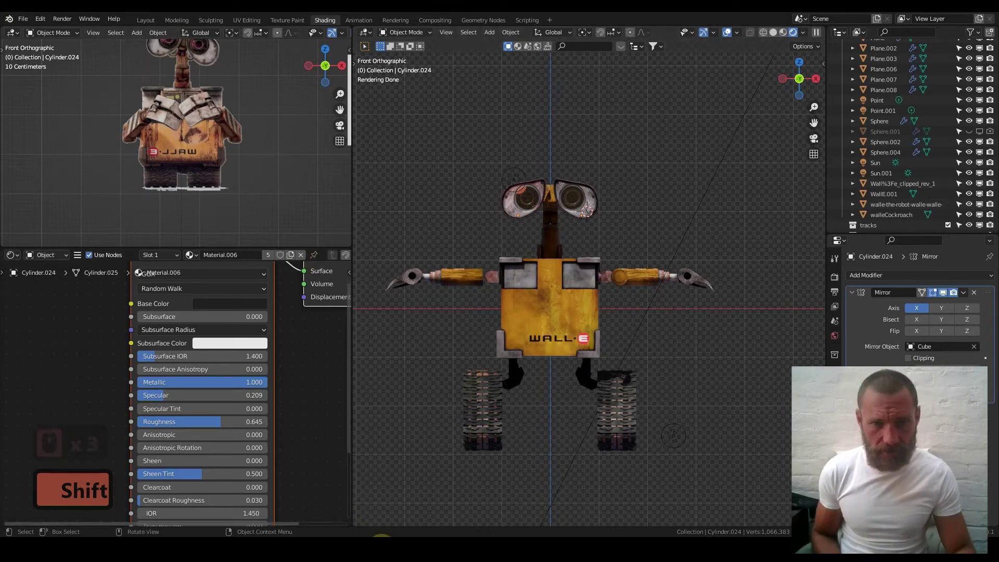
left_click(382, 538)
left_click(270, 252)
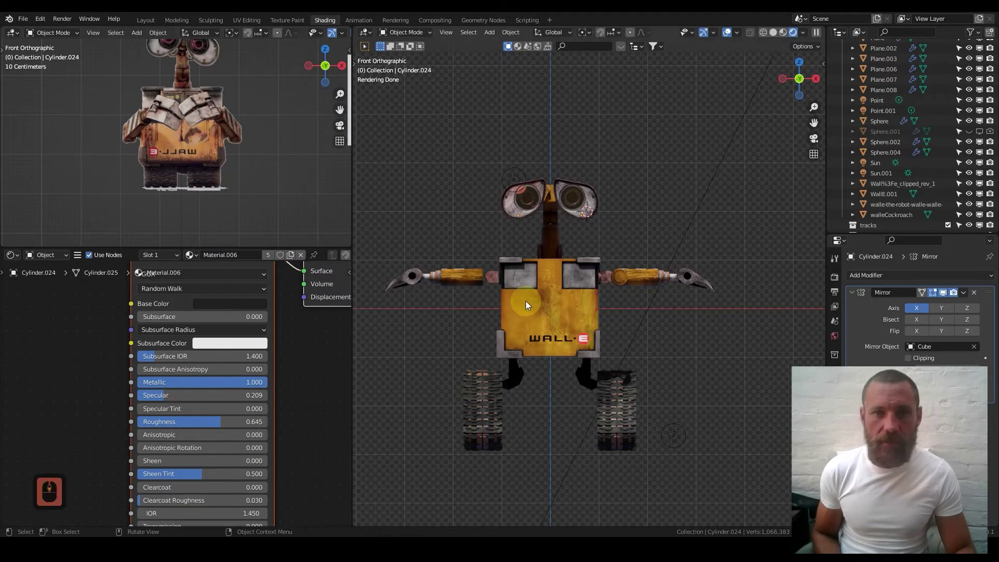
Look through the other reference images for a view of the robot's body and side details
scroll(526, 305, "down", 1)
scroll(198, 156, "down", 3)
middle_click_drag(279, 169, 170, 161, "shift")
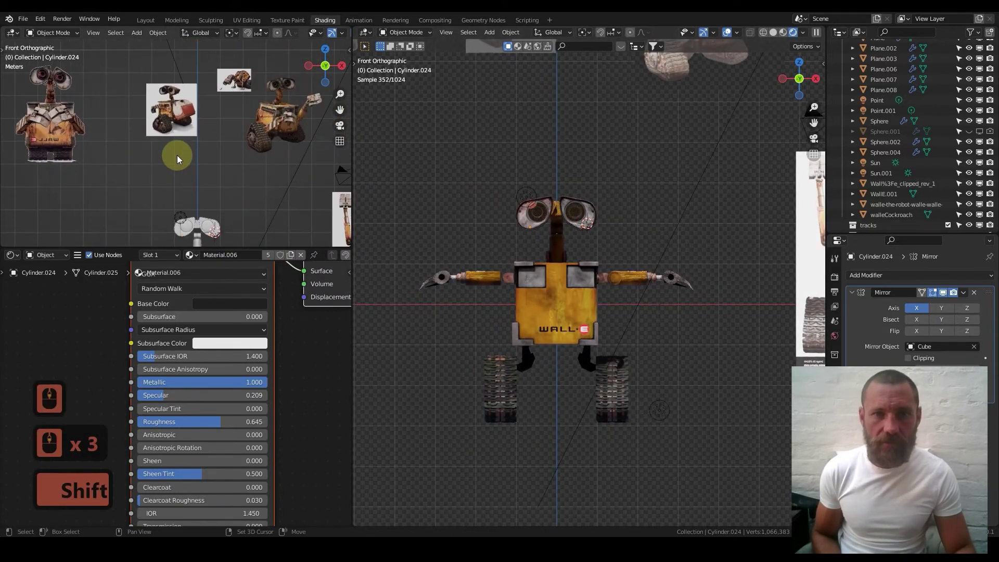
middle_click_drag(232, 142, 183, 150, "shift")
middle_click_drag(258, 186, 224, 176, "shift")
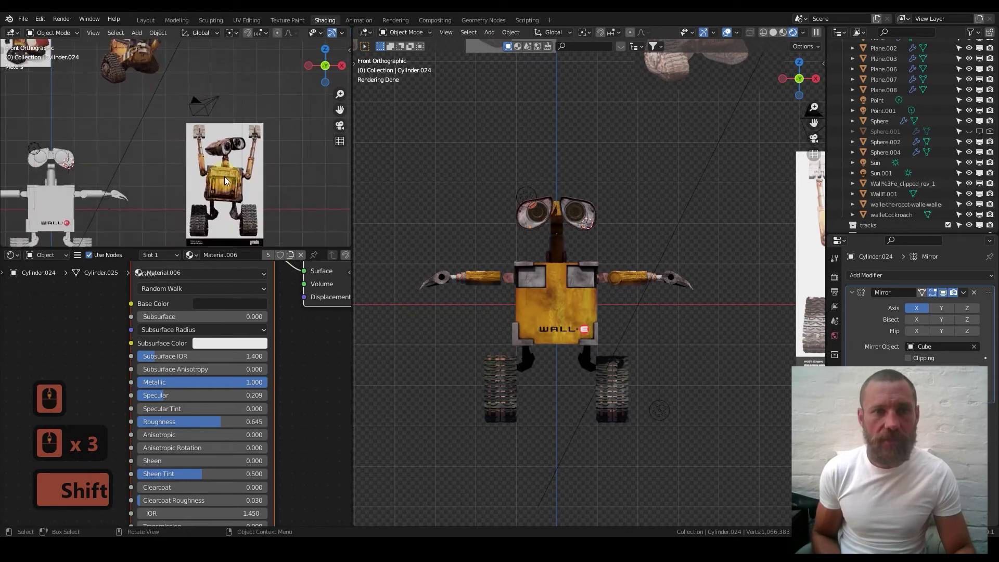
scroll(170, 126, "up", 3)
middle_click_drag(171, 126, 186, 142, "shift")
scroll(197, 177, "up", 1)
scroll(196, 177, "up", 4)
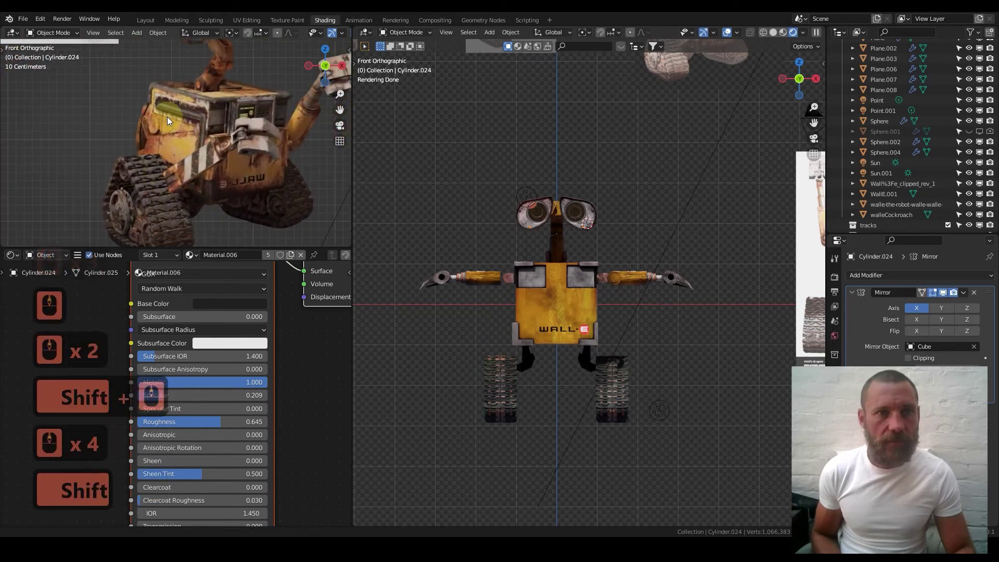
Examine the upper body corner in the close-up reference and compare it with the model's front compartment and side
scroll(179, 116, "up", 4)
middle_click_drag(220, 81, 167, 172, "shift")
scroll(167, 172, "up", 2)
scroll(500, 286, "up", 8)
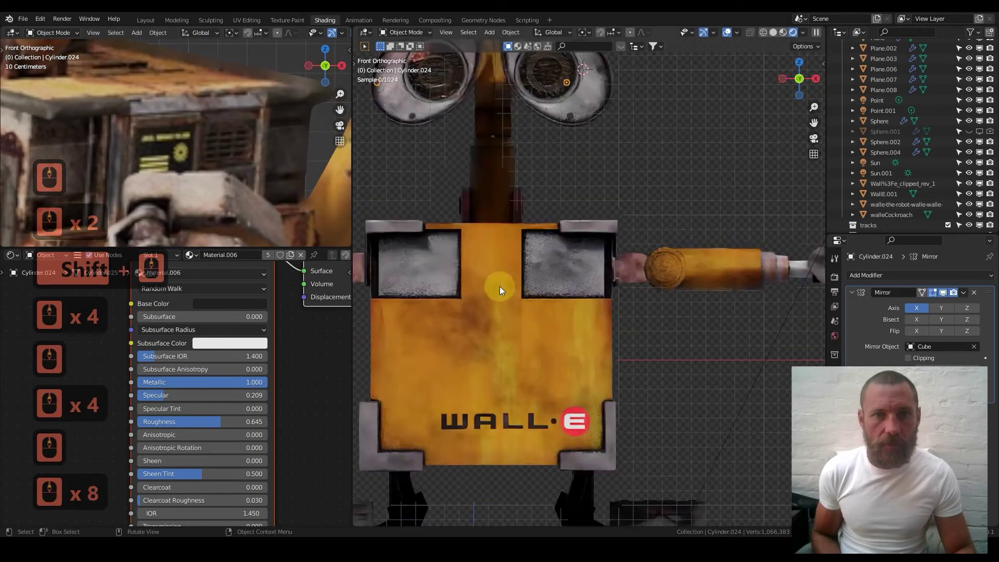
middle_click_drag(499, 286, 563, 294, "shift")
scroll(520, 273, "up", 3)
middle_click_drag(145, 199, 208, 173, "shift")
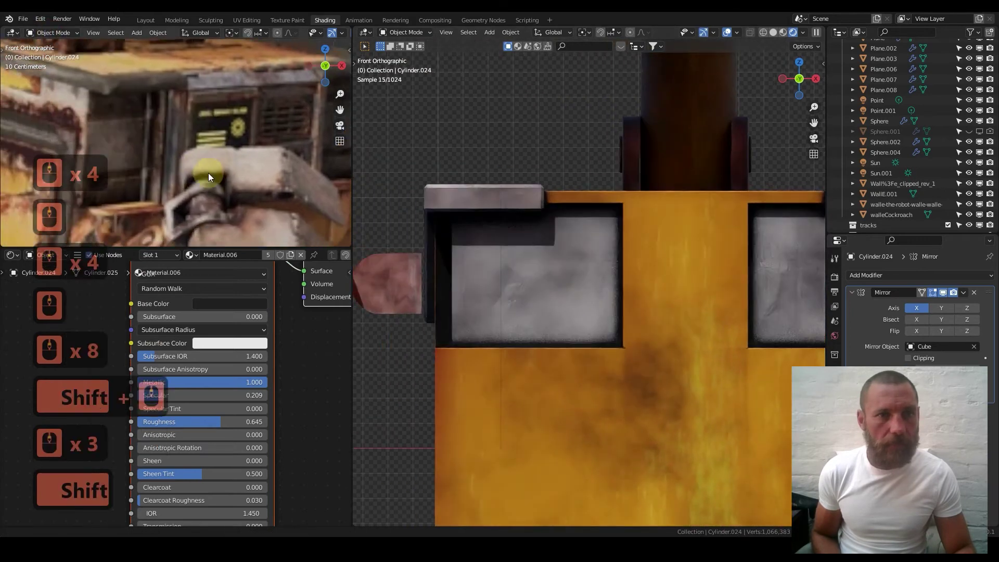
middle_click_drag(485, 285, 562, 310)
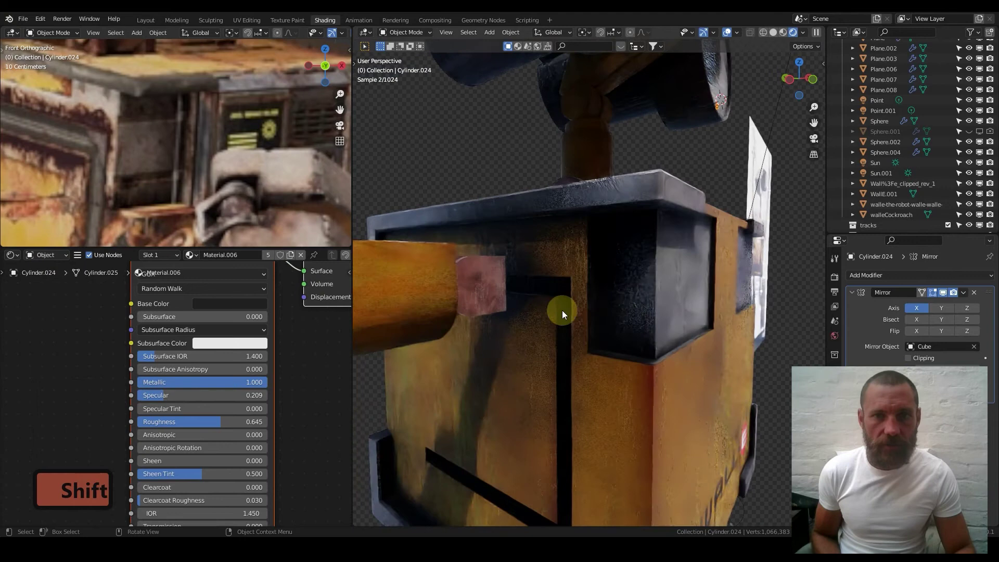
Return to solid shading, save the file and enter Edit Mode on the robot's main body
left_click(774, 32)
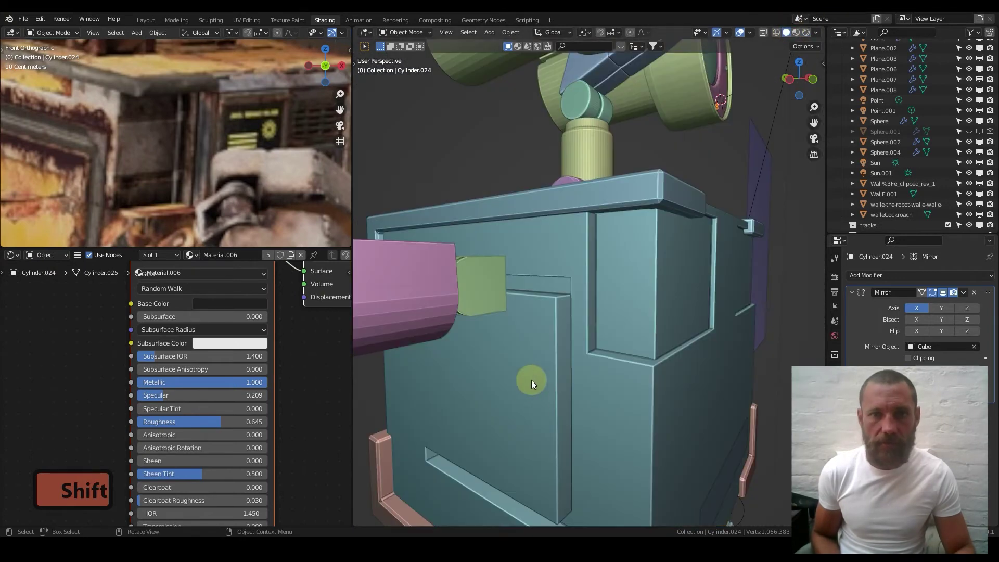
key("ctrl+s")
left_click(535, 376)
key("Tab")
scroll(535, 372, "up", 3)
middle_click_drag(503, 296, 587, 235, "shift")
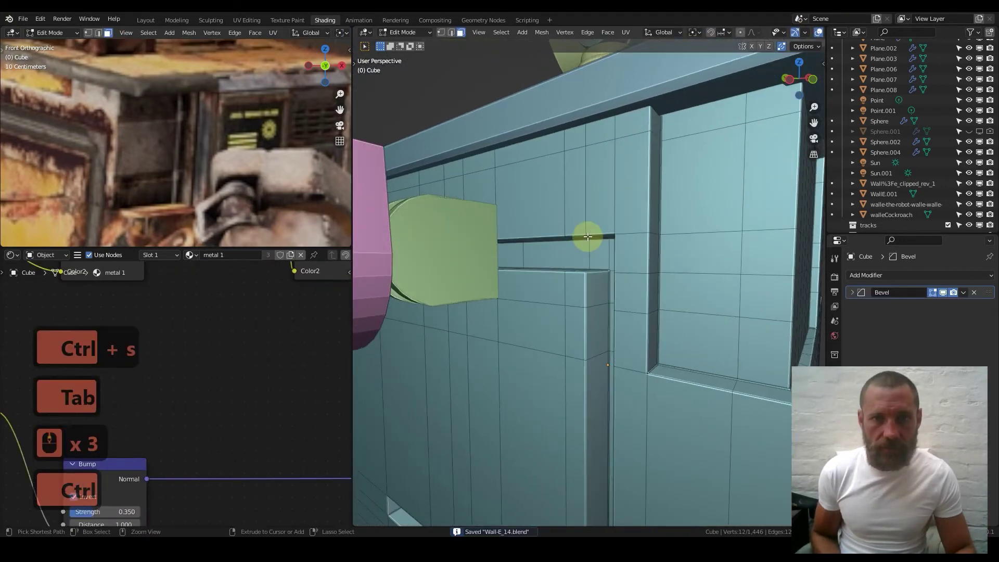
Add one centred horizontal loop cut through the upper body above the side door's groove
key("ctrl+r")
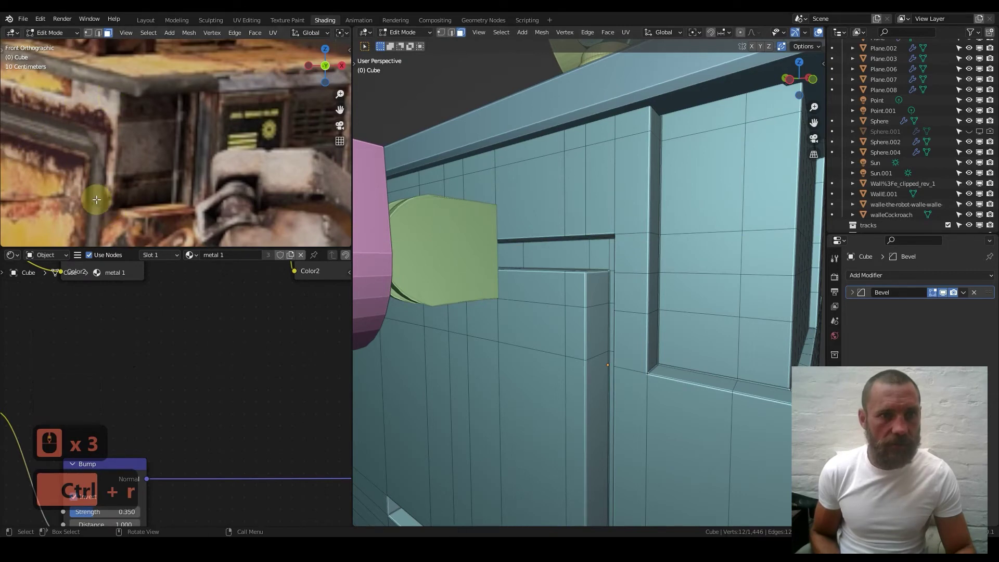
scroll(96, 200, "up", 2)
middle_click_drag(97, 200, 155, 156, "shift")
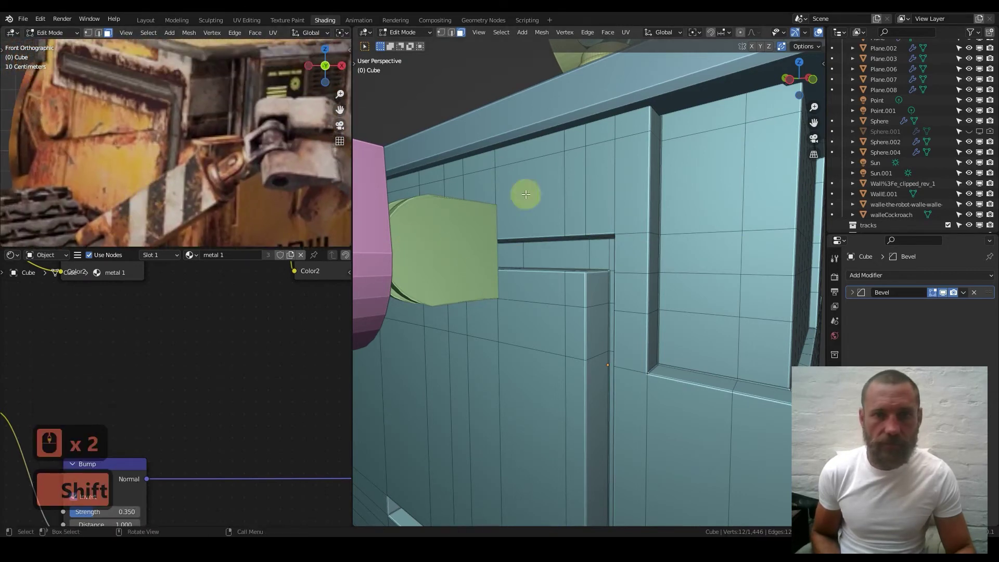
key("ctrl+r")
left_click(571, 198)
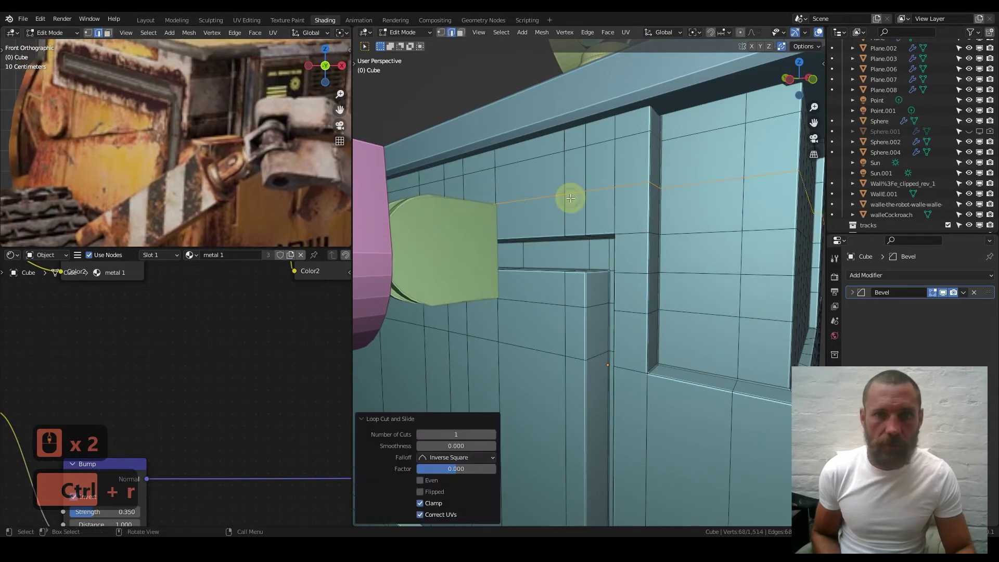
middle_click_drag(558, 217, 551, 178, "shift")
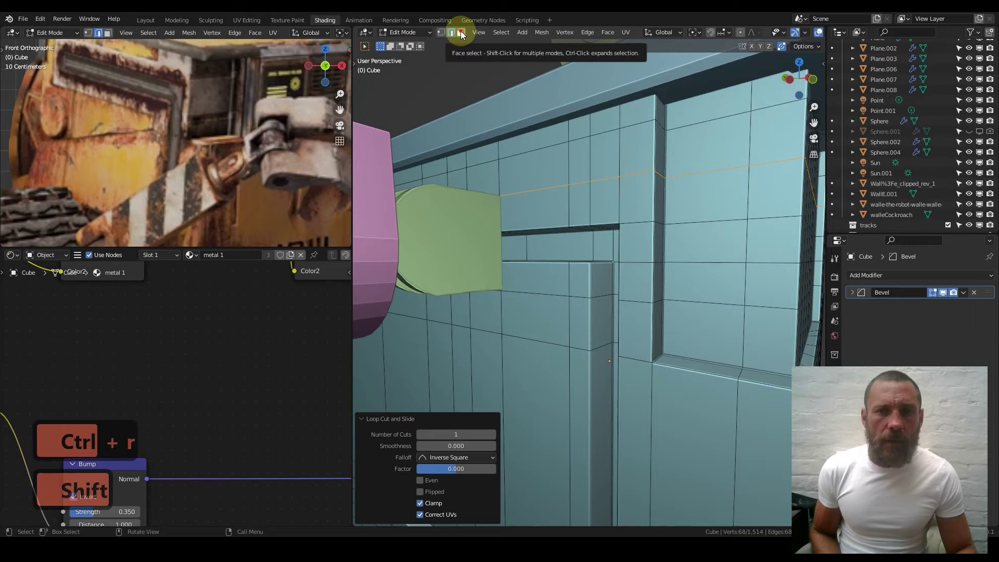
In face select mode, select the L-shaped block of upper side faces between the shoulder joint and the recessed corner
left_click(461, 34)
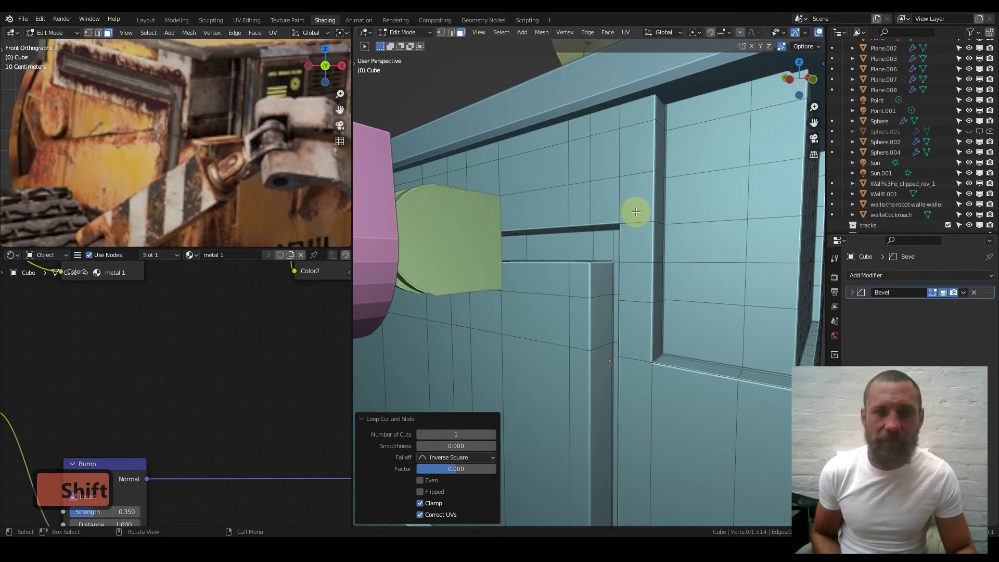
left_click(553, 205)
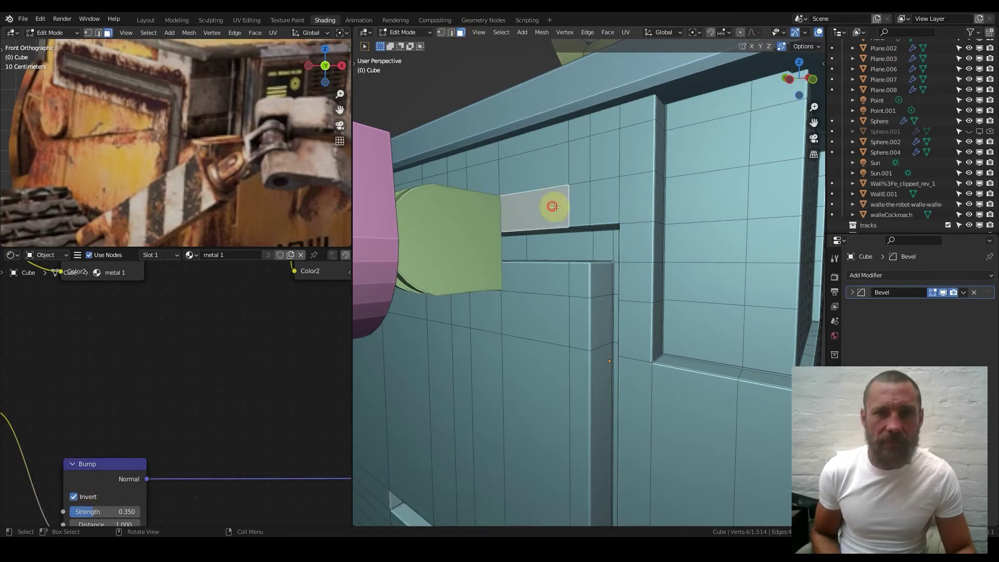
left_click(582, 202, "shift")
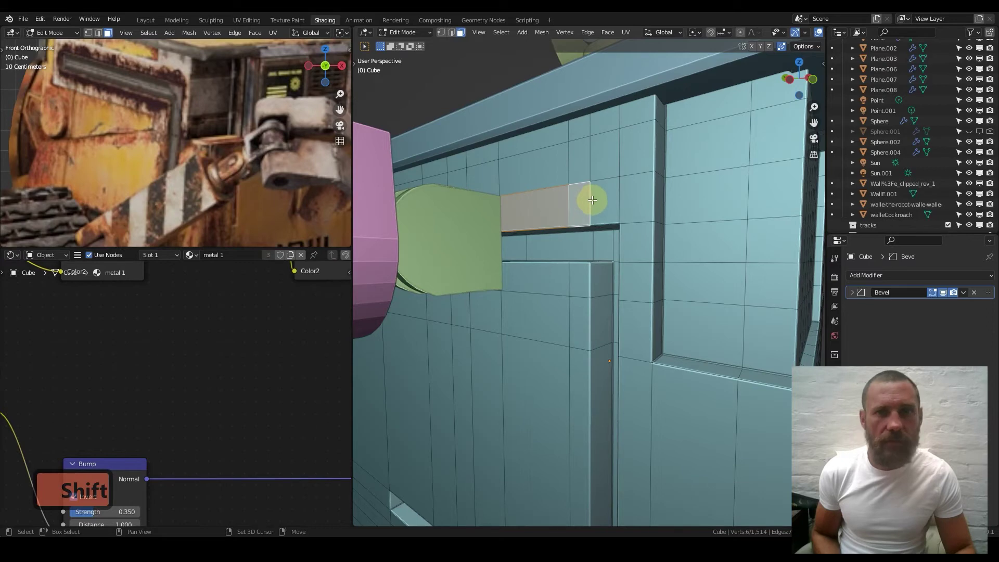
left_click(631, 205, "ctrl+shift")
Extend the face selection in one horizontal row across the recess wall and around the corner over the recessed front panel
middle_click_drag(640, 165, 516, 215)
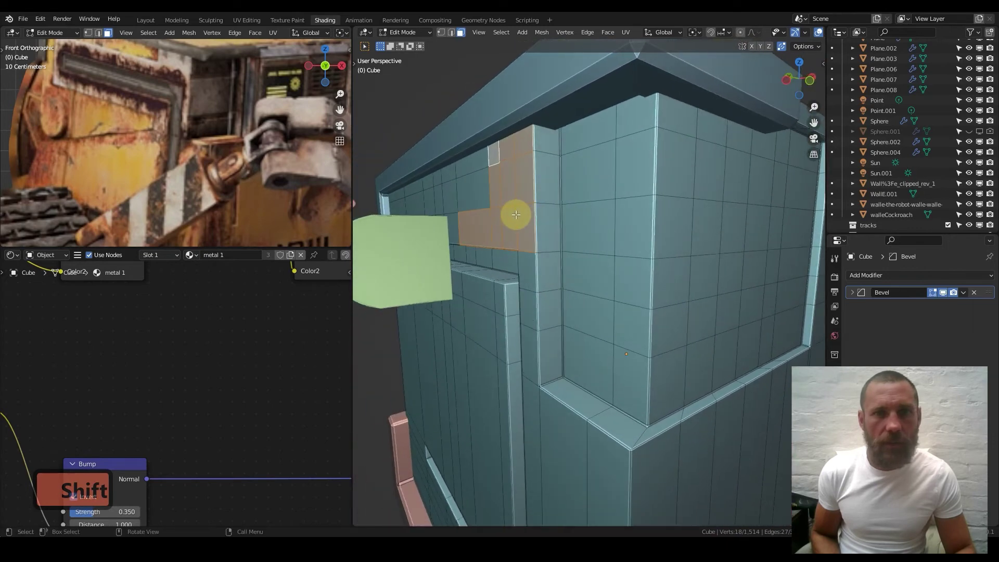
left_click(549, 223, "shift")
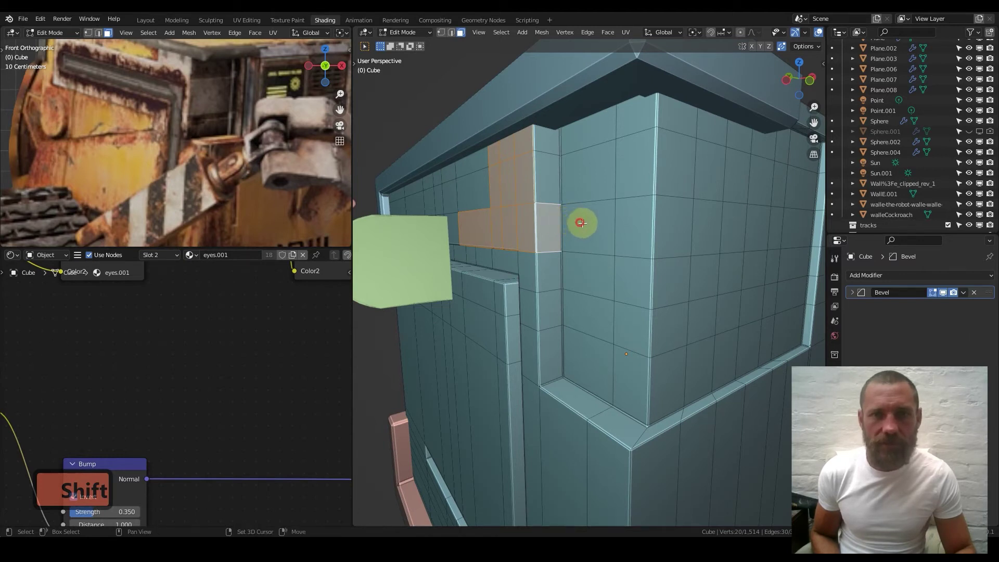
left_click(581, 223, "shift")
left_click(638, 232, "shift")
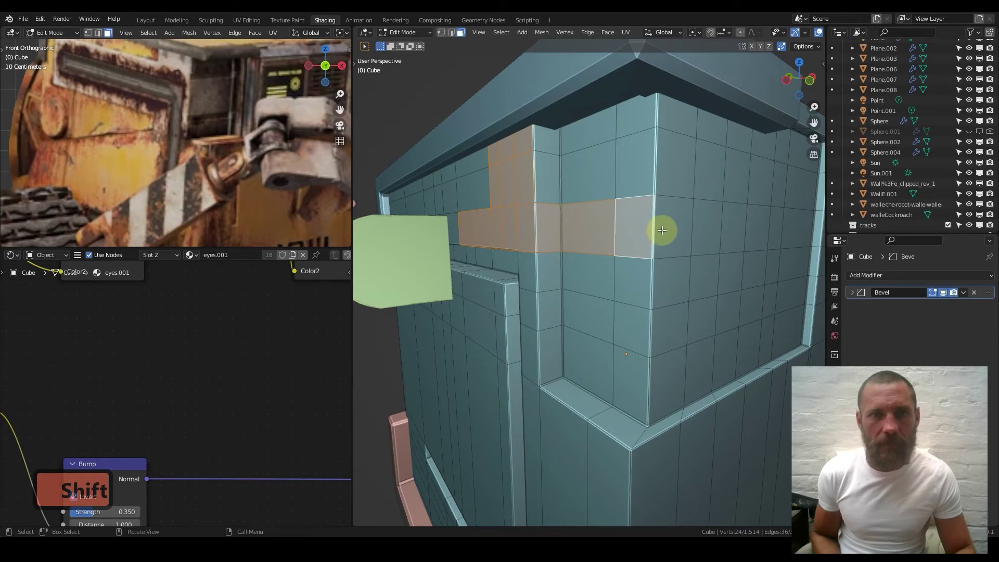
scroll(671, 232, "down", 3)
middle_click_drag(695, 238, 585, 219)
scroll(669, 246, "down", 1)
middle_click_drag(539, 226, 537, 234)
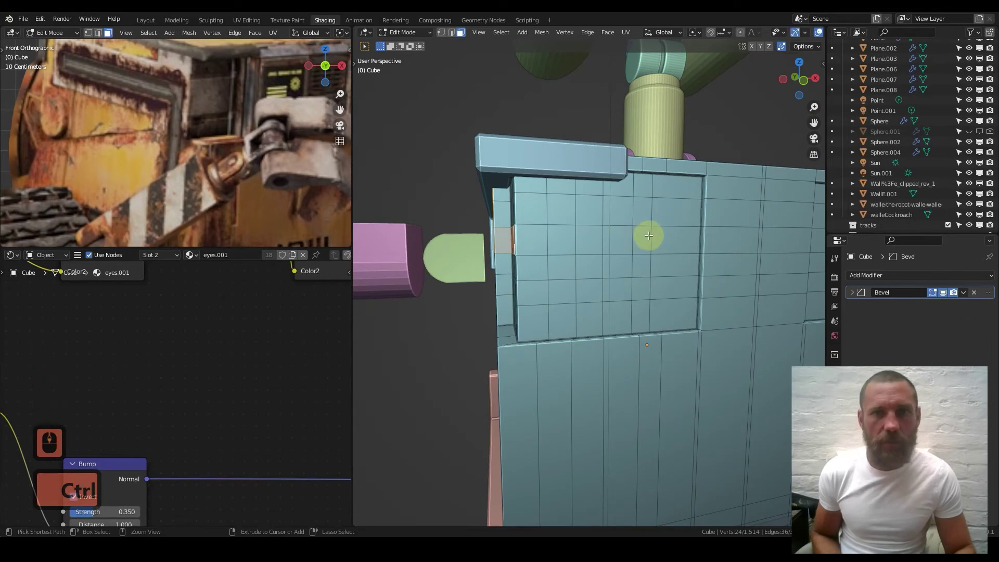
left_click(672, 240, "ctrl")
Extend the face selection down the narrow strip at the recess edge and add a second row around the recessed corner
middle_click_drag(547, 232, 563, 256)
left_click(541, 256, "shift")
left_click_drag(573, 264, 559, 286, "shift")
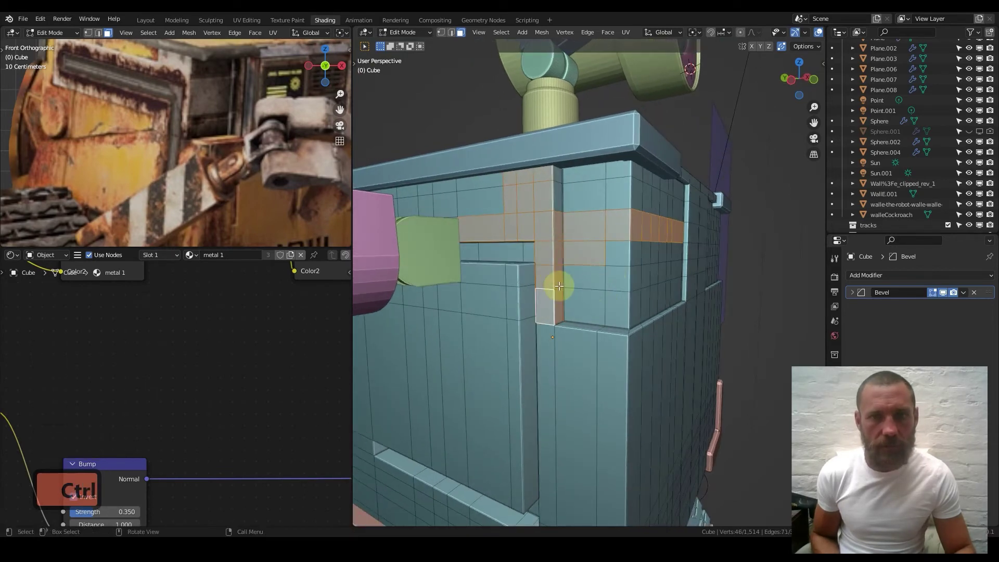
mouse_move(594, 253)
middle_mouse_down()
mouse_move(584, 252)
mouse_move(604, 245)
middle_mouse_up()
left_click(615, 254, "shift")
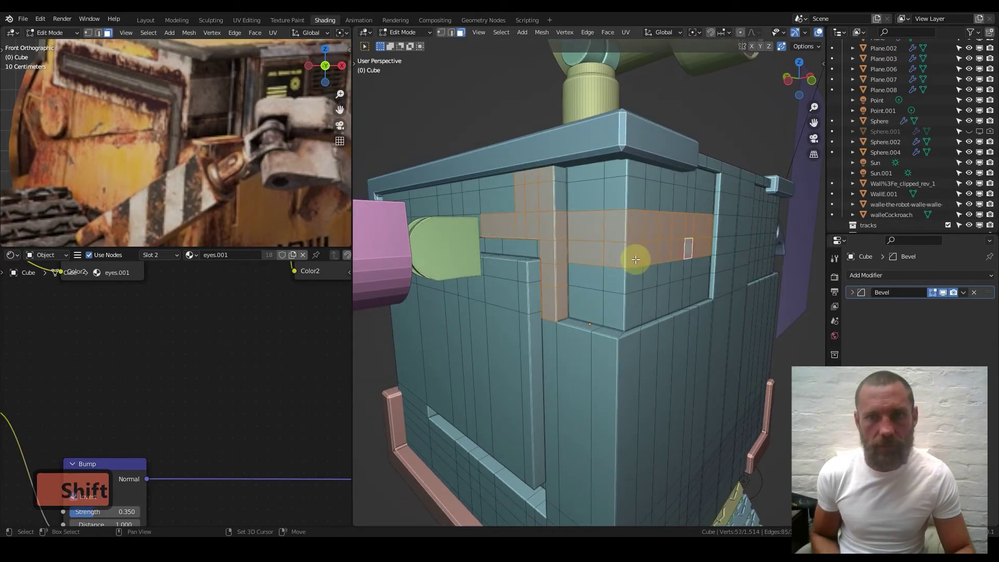
Extend the face selection down the strip beside the side door and along two rows beneath its lower groove
middle_click_drag(531, 291, 595, 207, "shift")
middle_click_drag(565, 250, 606, 213)
scroll(624, 268, "up", 2)
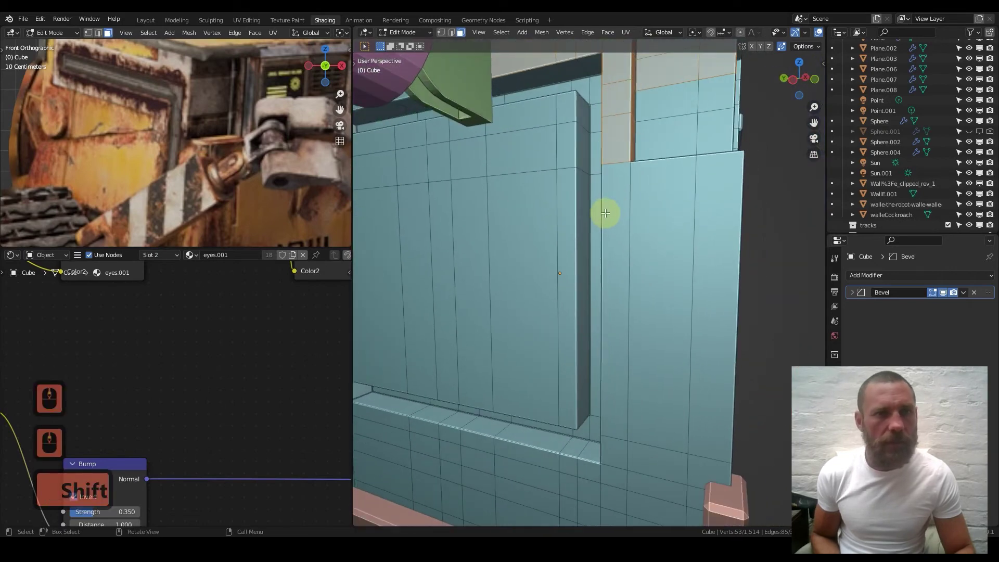
left_click(616, 186, "shift")
scroll(608, 314, "down", 3)
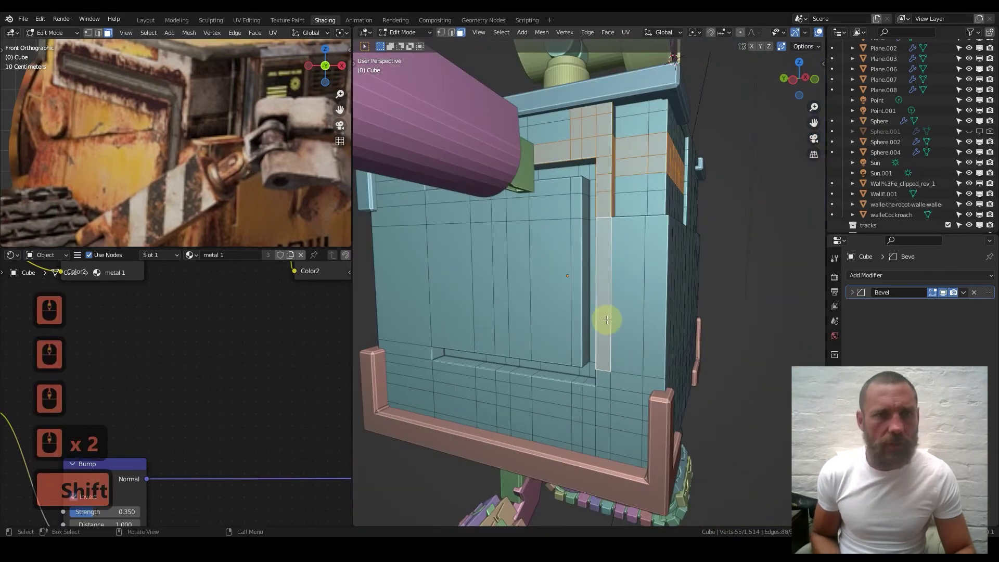
middle_click_drag(606, 319, 630, 243, "shift")
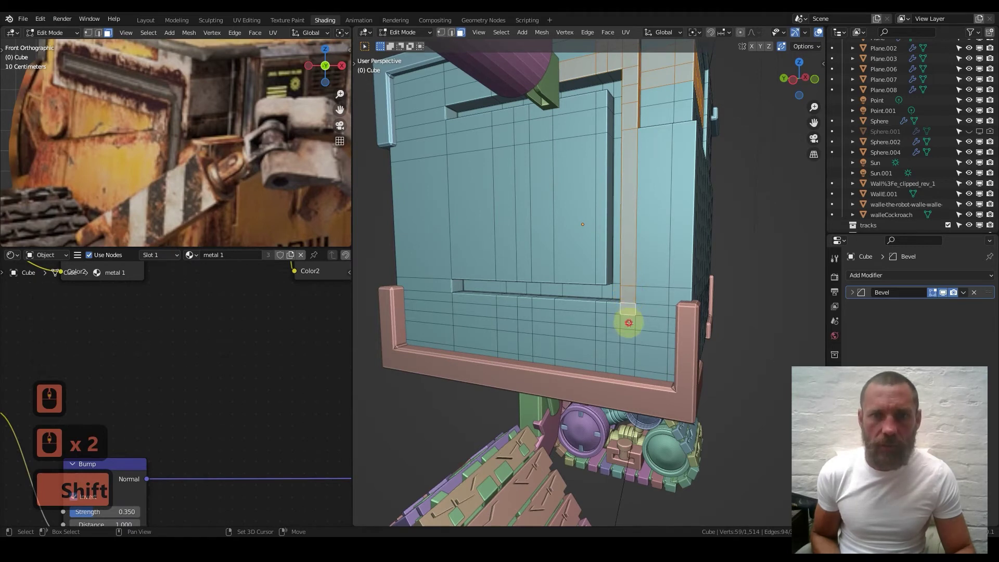
left_click(466, 308, "ctrl")
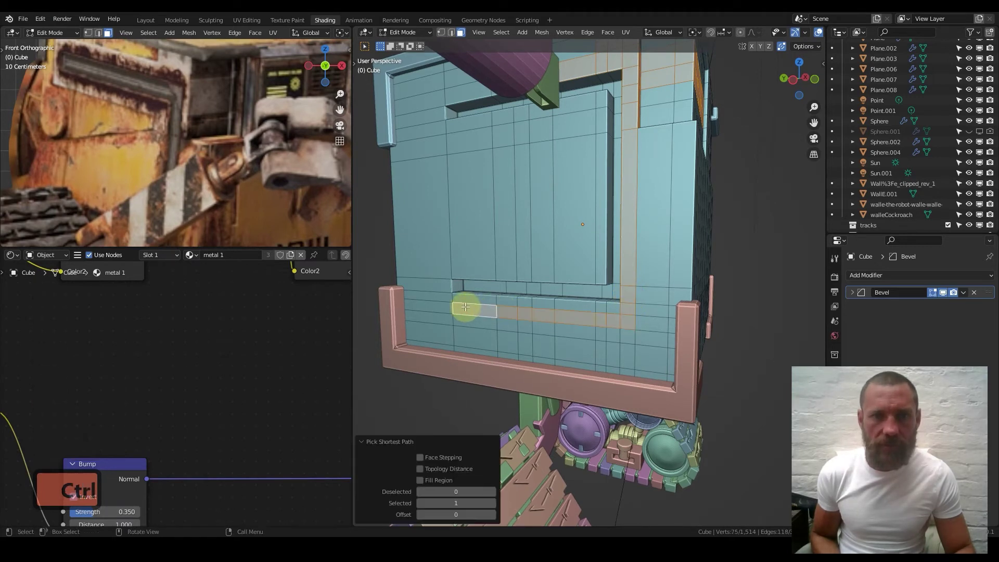
left_click(509, 302, "shift")
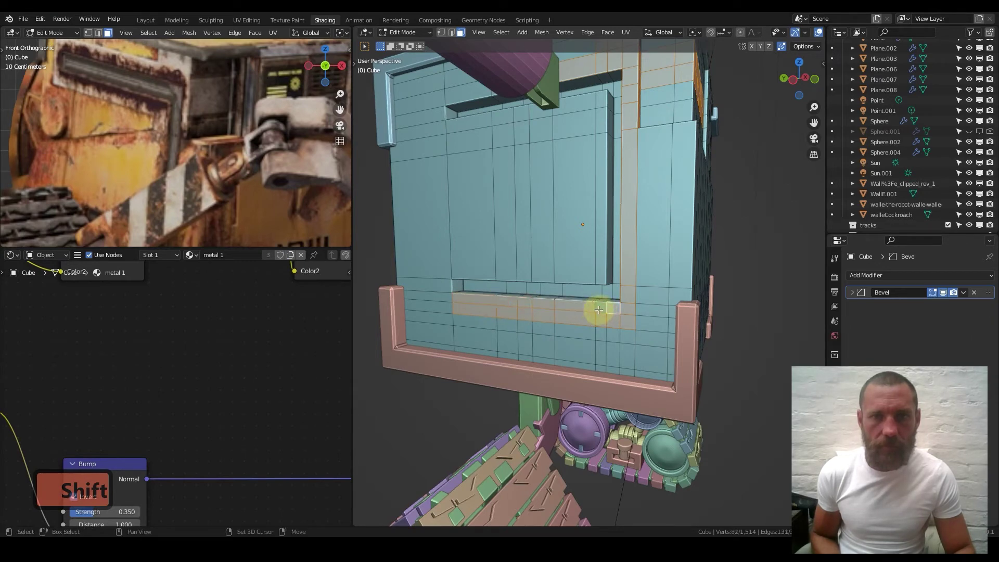
Add the two rows of faces above the side door's upper groove, including those behind the shoulder joint, to the selection
middle_click_drag(580, 252, 635, 307)
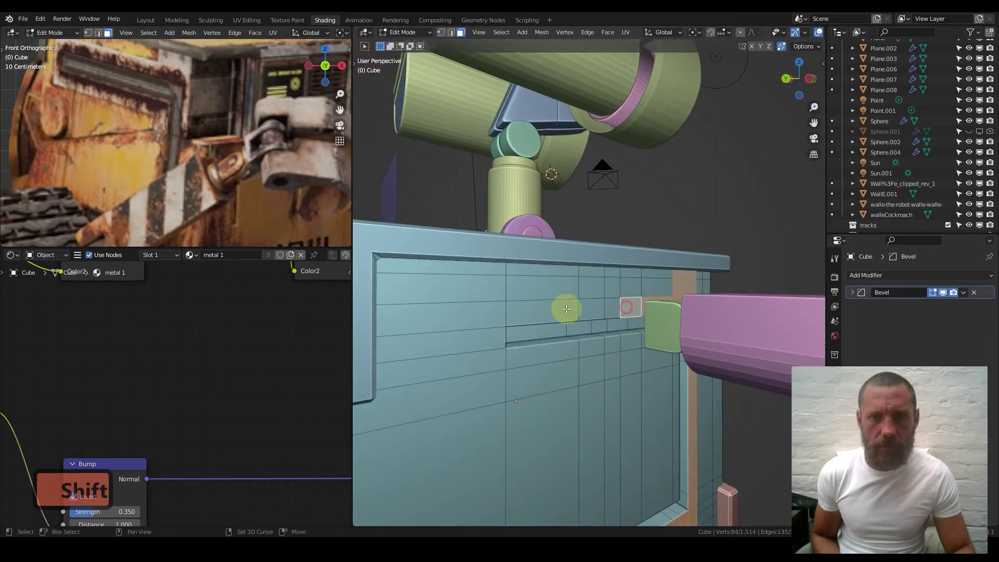
left_click(542, 311, "ctrl")
left_click(556, 293, "shift")
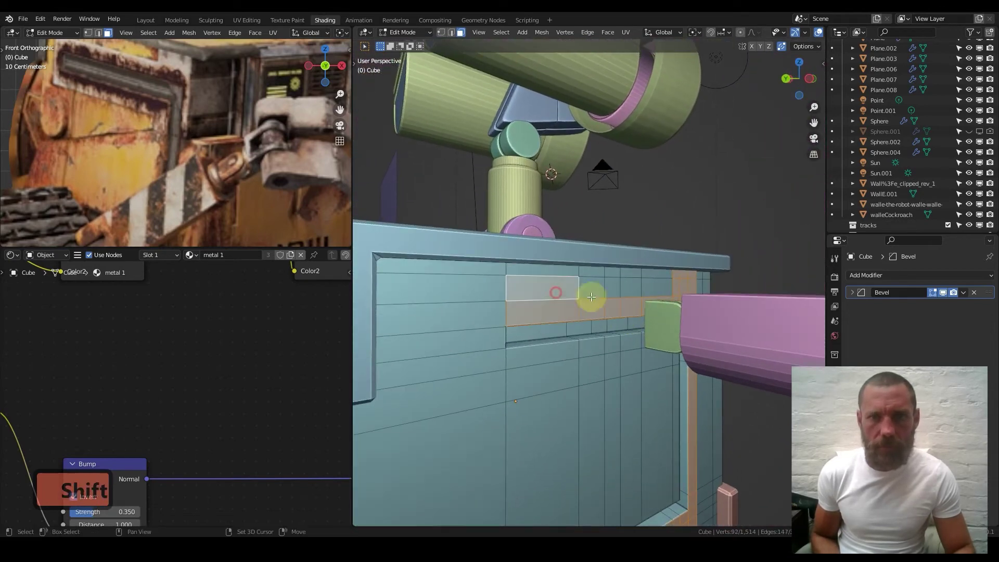
left_click(657, 291, "ctrl+shift")
middle_click_drag(659, 284, 631, 294)
scroll(631, 294, "up", 2)
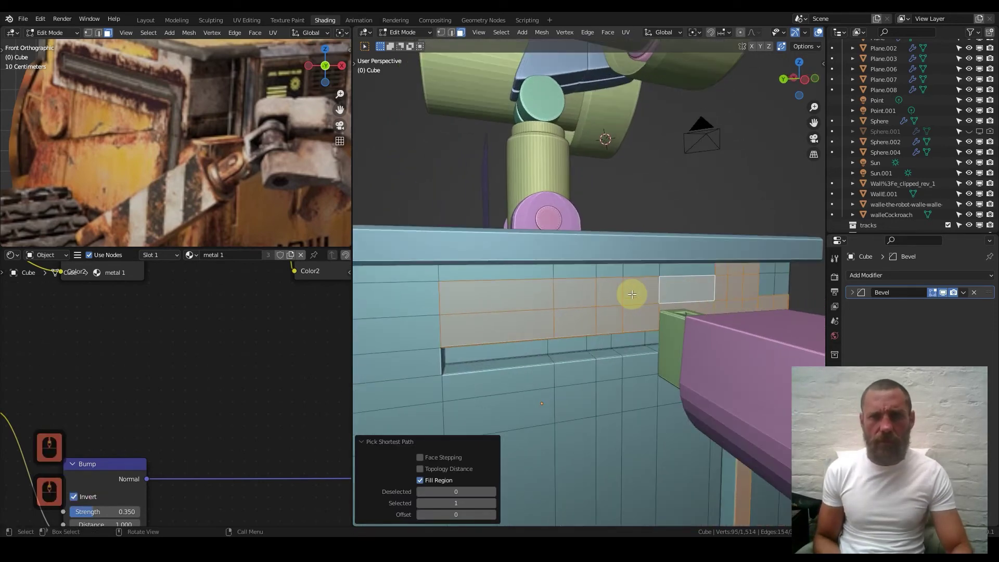
middle_click_drag(630, 292, 599, 266)
scroll(594, 297, "down", 3)
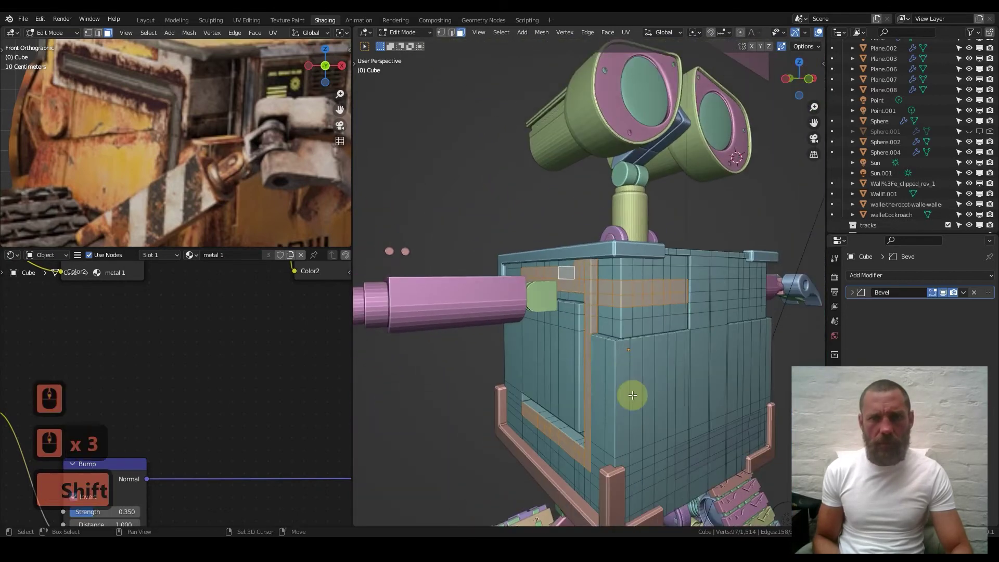
Check the frame-shaped face selection around the door and examine the settings of the body's material named Material
middle_click_drag(632, 392, 607, 301)
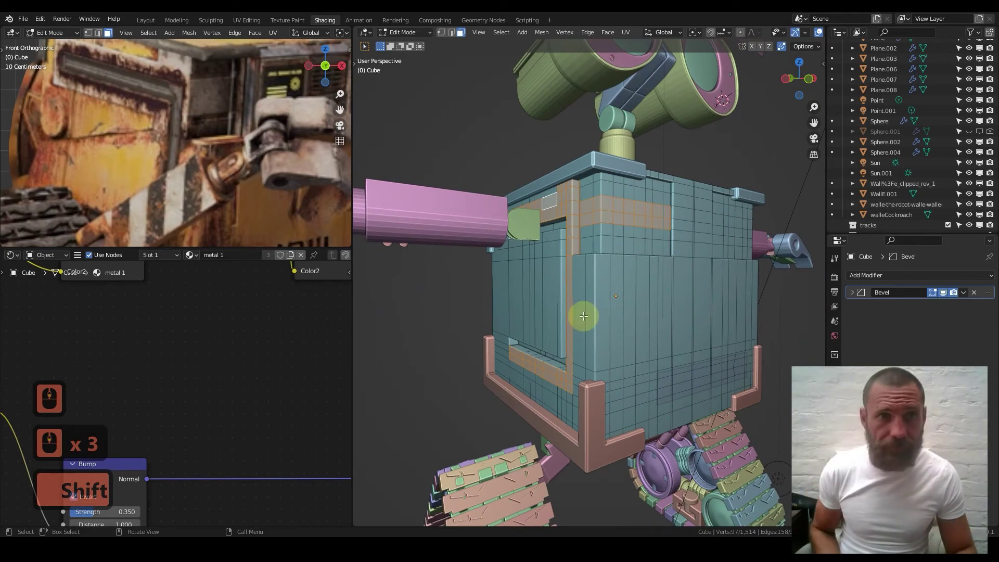
mouse_move(540, 353)
middle_mouse_down()
mouse_move(593, 345)
mouse_move(540, 352)
middle_mouse_up()
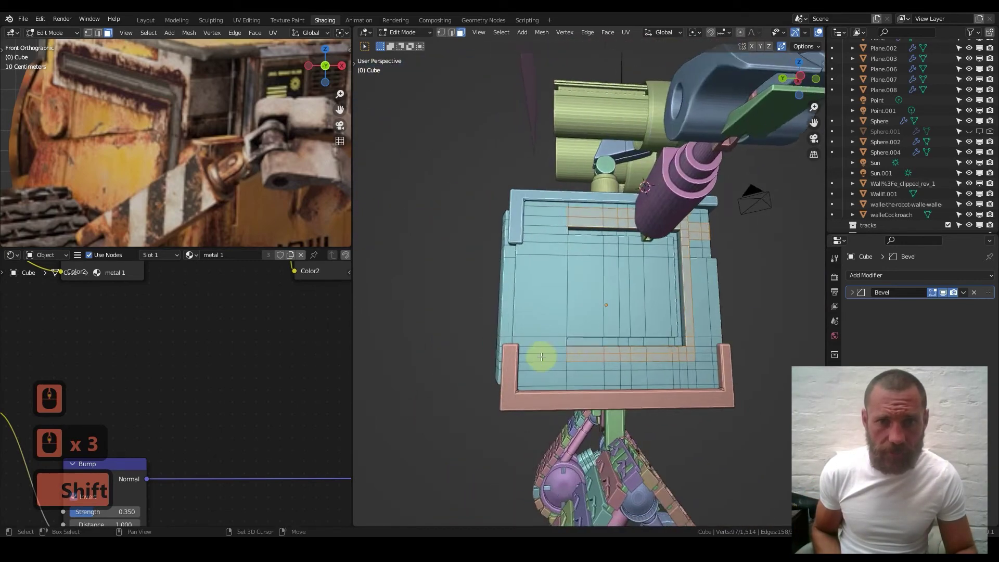
scroll(508, 349, "up", 3)
middle_click_drag(569, 201, 612, 238)
left_click(835, 461)
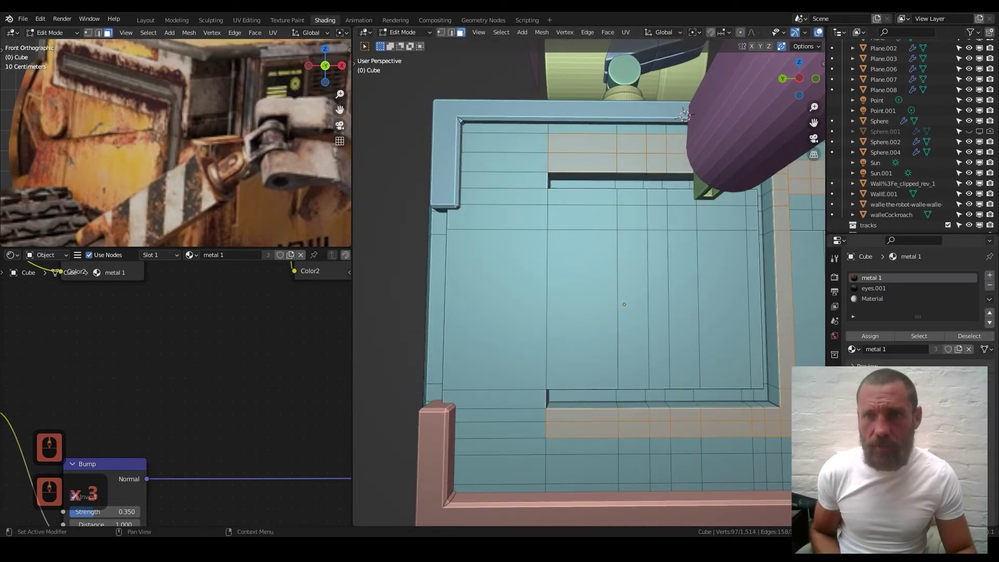
left_click(879, 299)
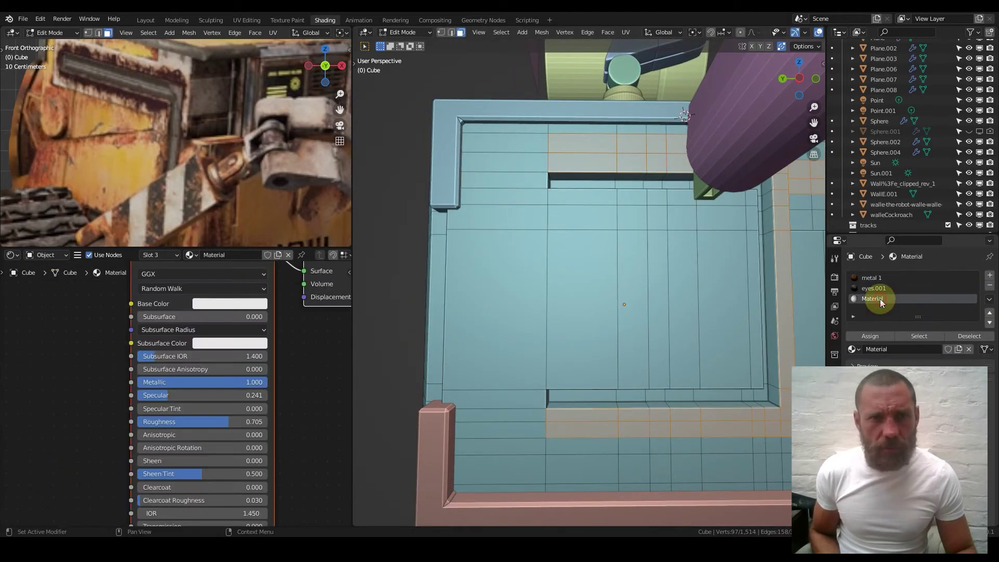
scroll(185, 389, "up", 3)
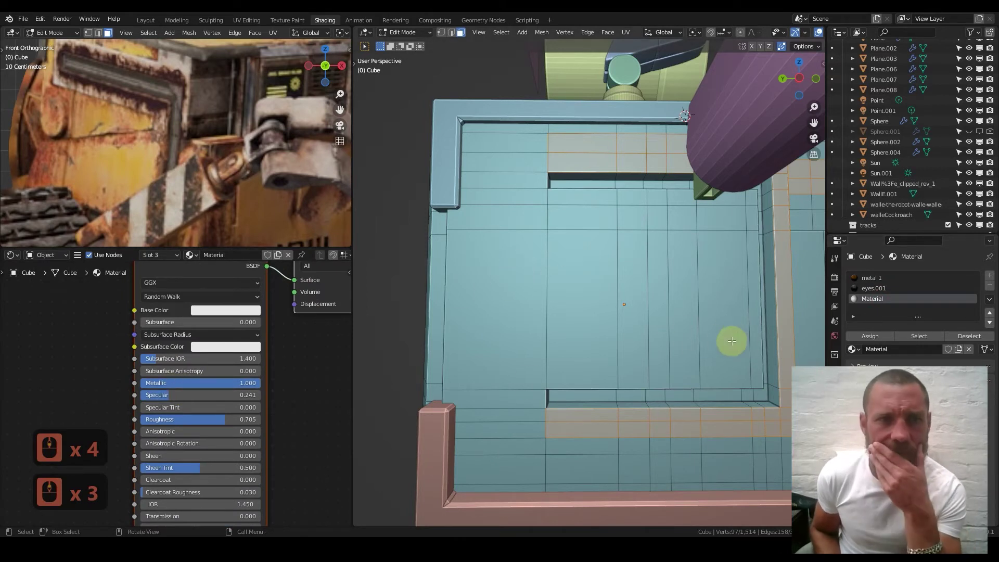
Add a material slot using the existing eyes.002 material, assign it to the selected faces and return to Object Mode in rendered shading
left_click(990, 276)
left_click(853, 348)
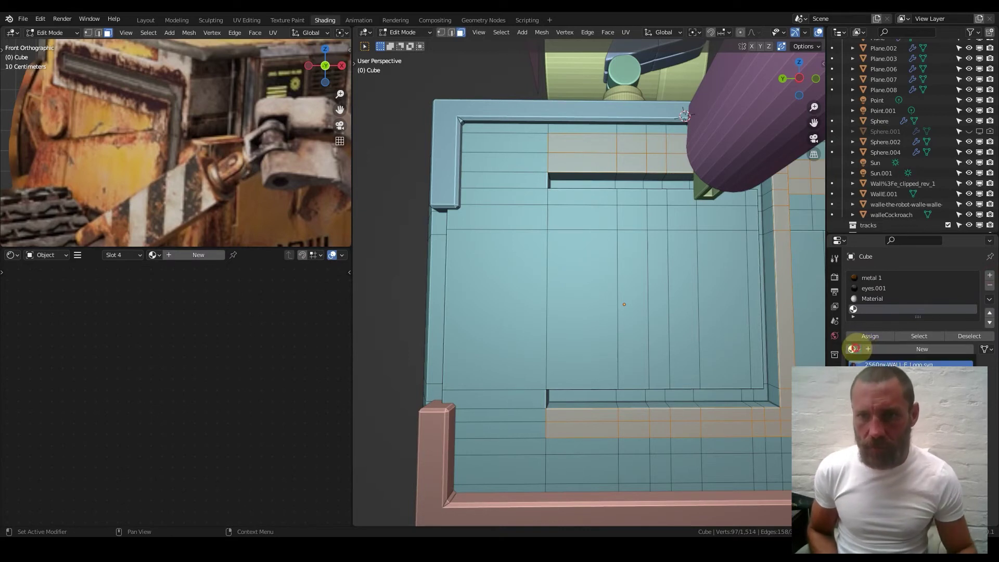
left_click(898, 364)
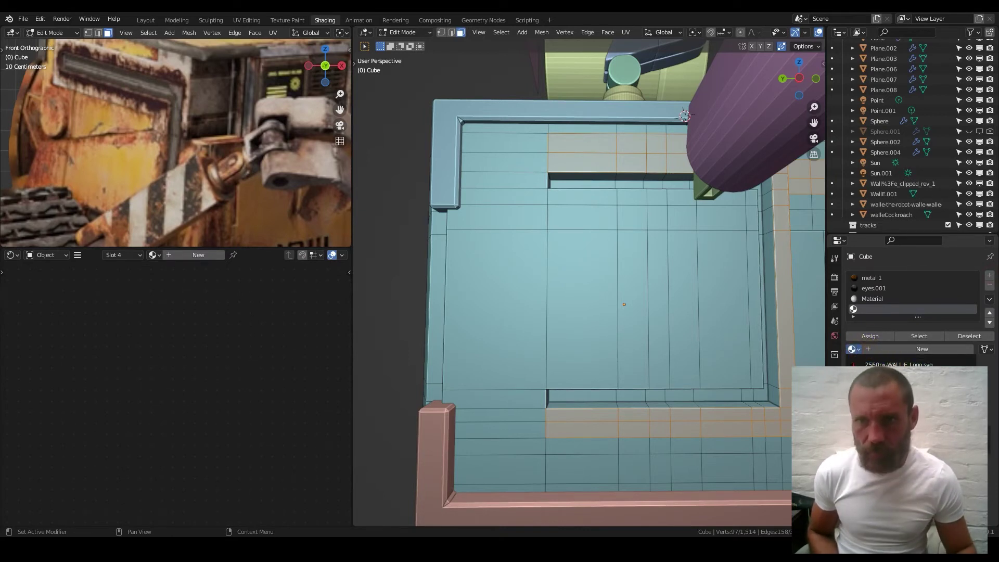
left_click(885, 448)
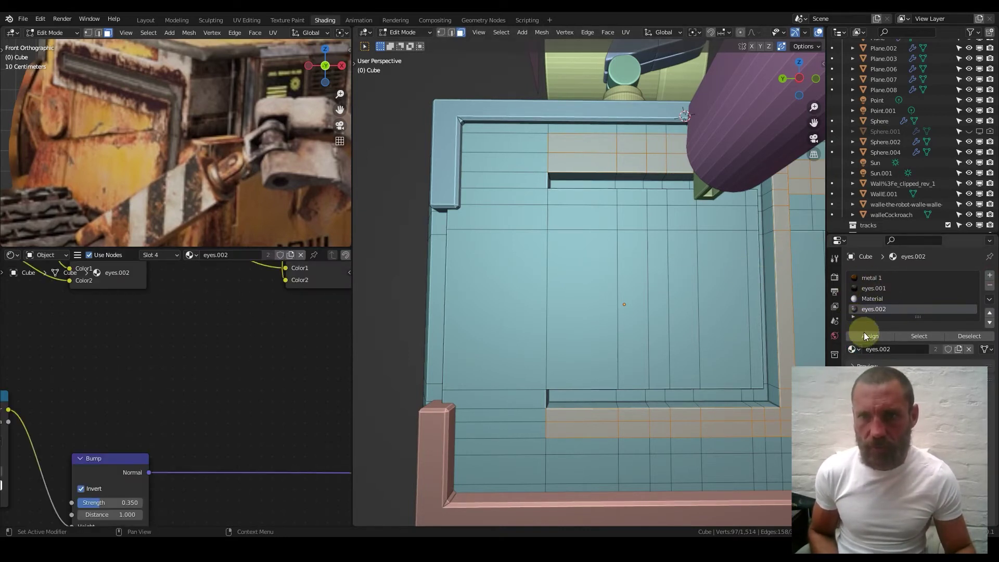
key("Tab")
scroll(700, 274, "down", 2)
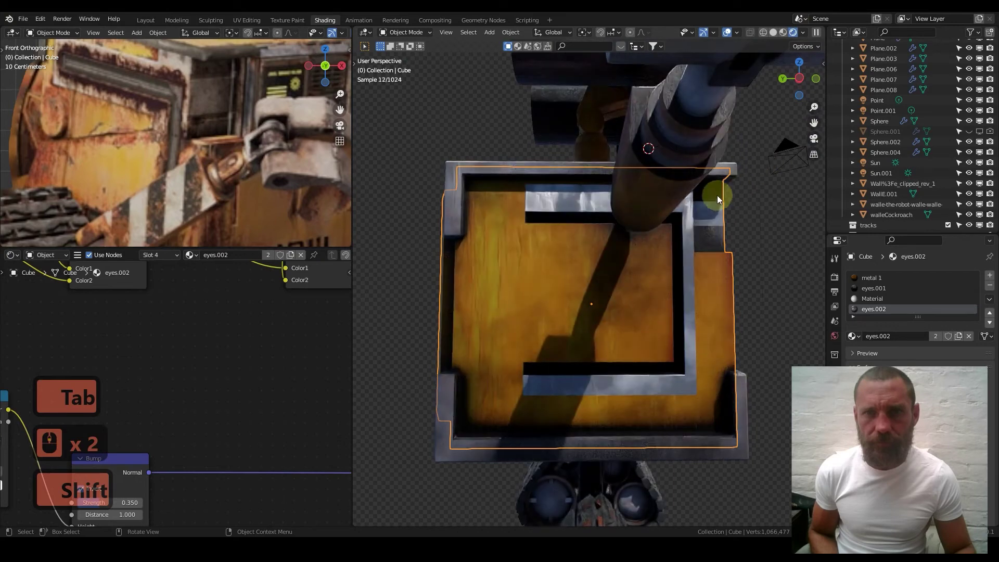
Examine the rendered metal frame around the side door and the recessed front corner from several angles
middle_click_drag(711, 228, 654, 239)
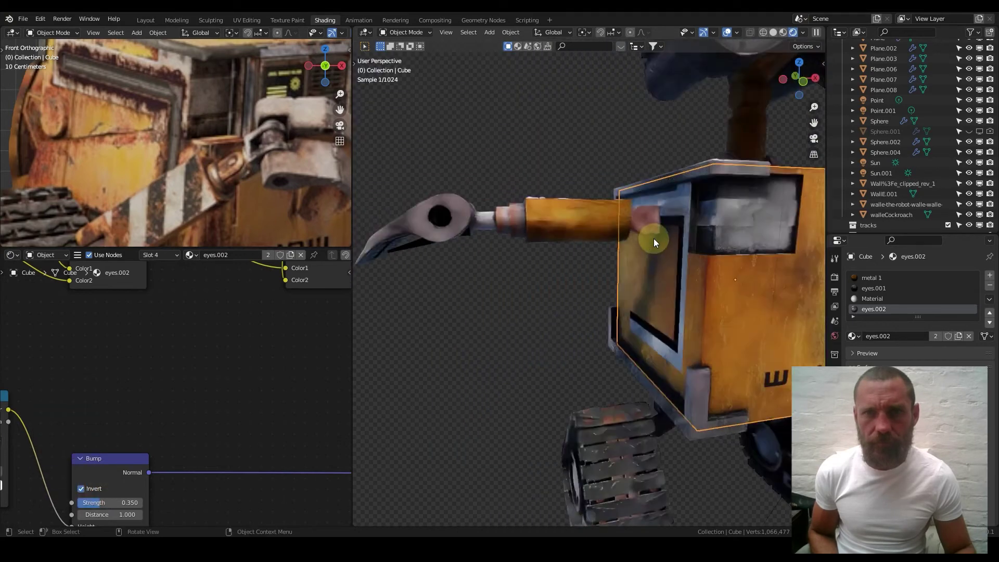
scroll(684, 232, "down", 2)
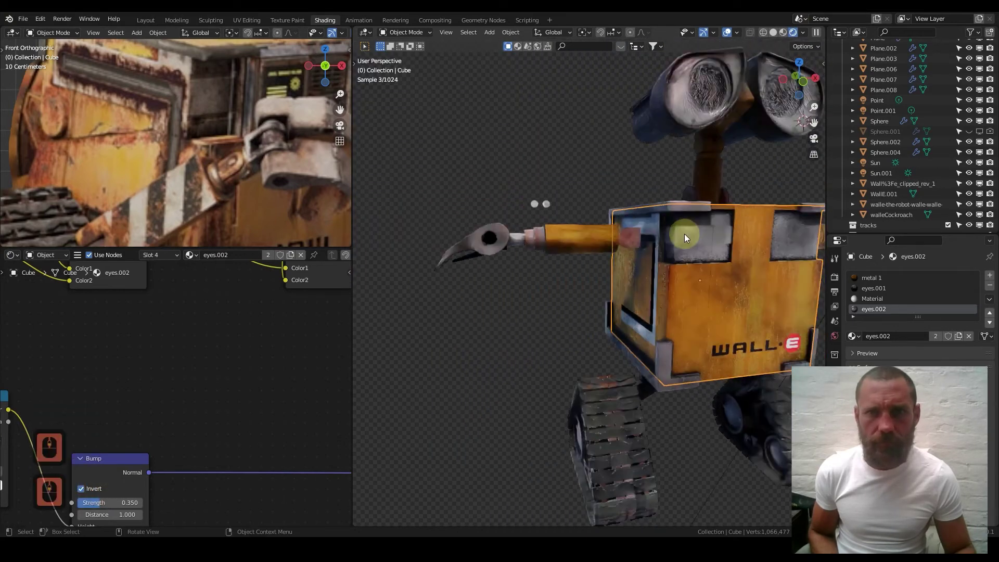
scroll(714, 264, "down", 1)
scroll(715, 267, "up", 4)
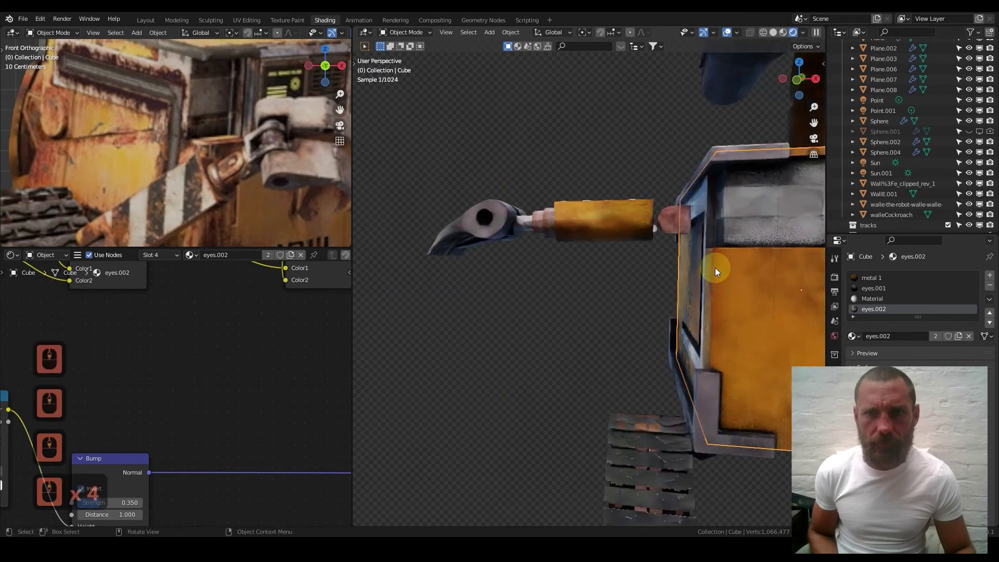
middle_click_drag(764, 270, 795, 271)
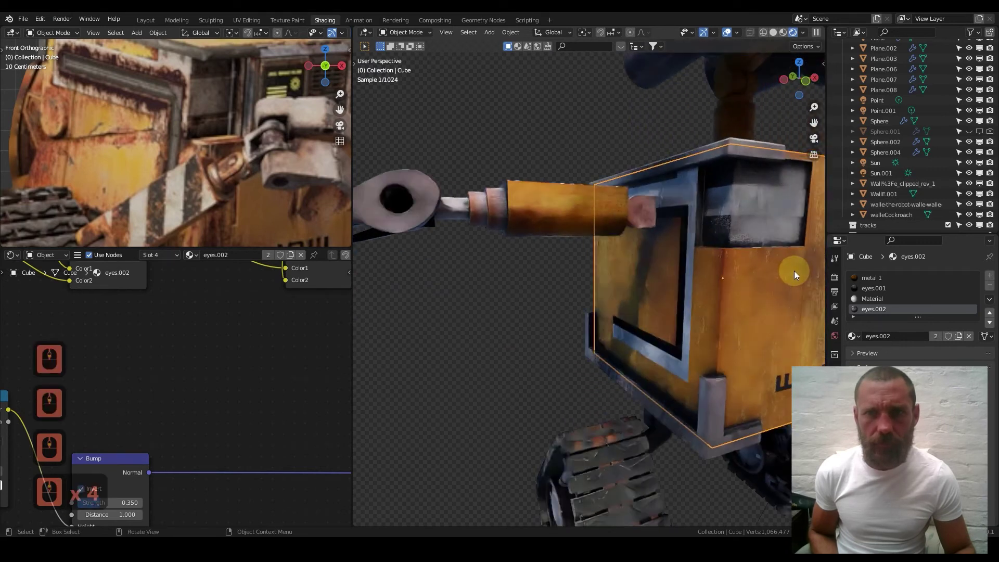
middle_click_drag(702, 267, 788, 238)
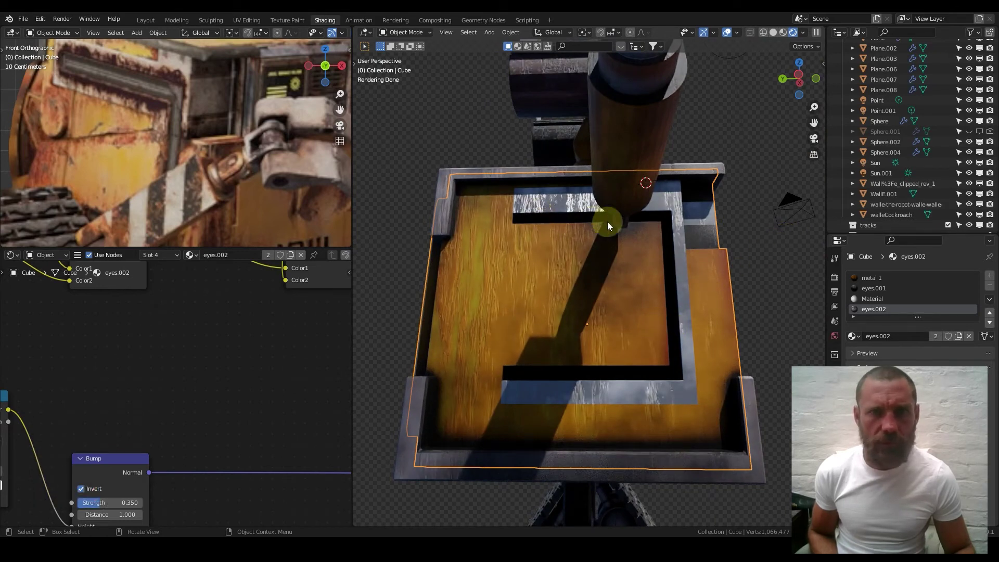
In Edit Mode, add one vertical loop cut beside the metal frame's open end with a slide factor of about -0.33
key("Tab")
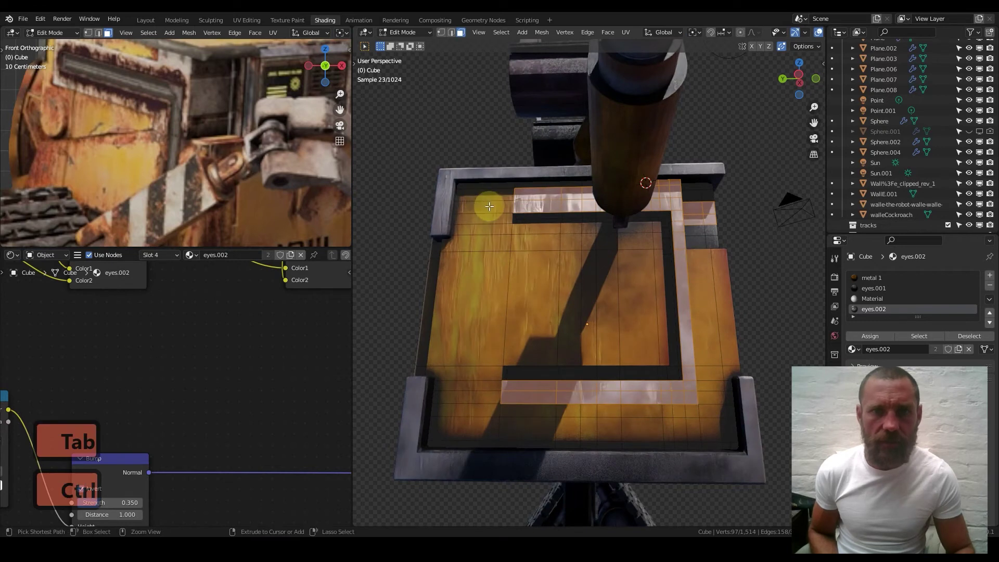
key("ctrl+r")
left_click(489, 205)
left_click(496, 205)
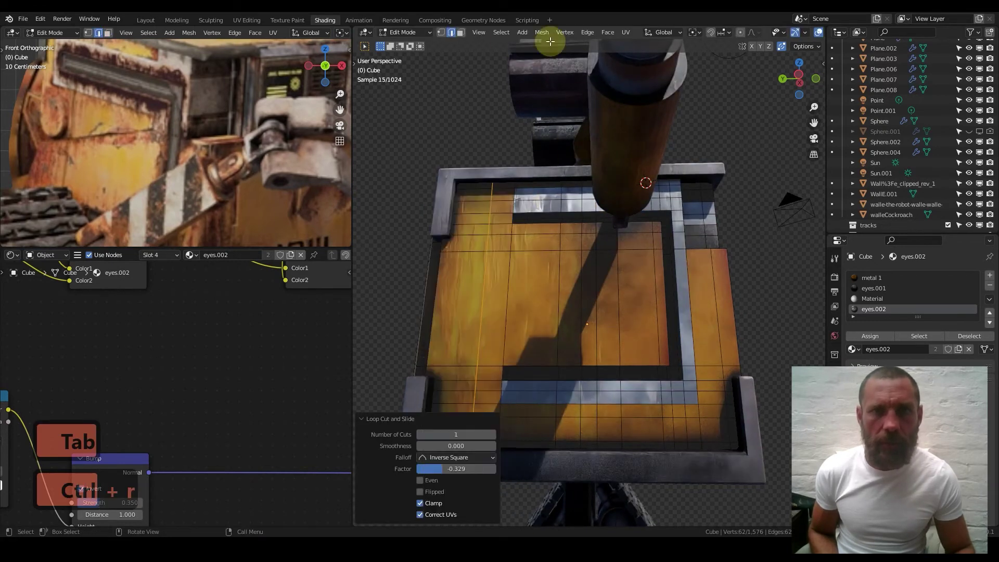
Try assigning eyes.002 to the full vertical column of faces closing the frame's open end, and undo the assignment
left_click(460, 32)
left_click(501, 207)
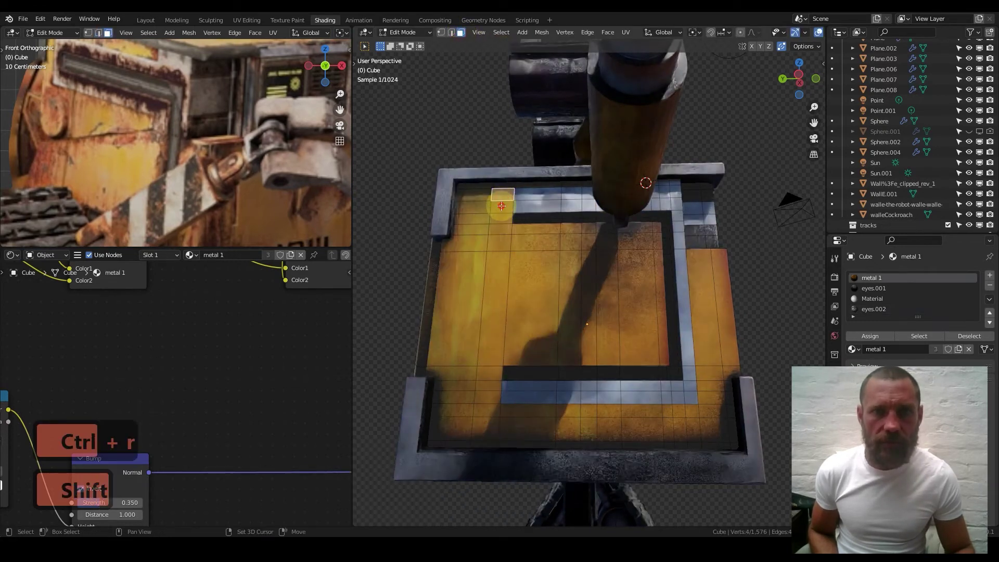
left_click(500, 266, "alt+shift")
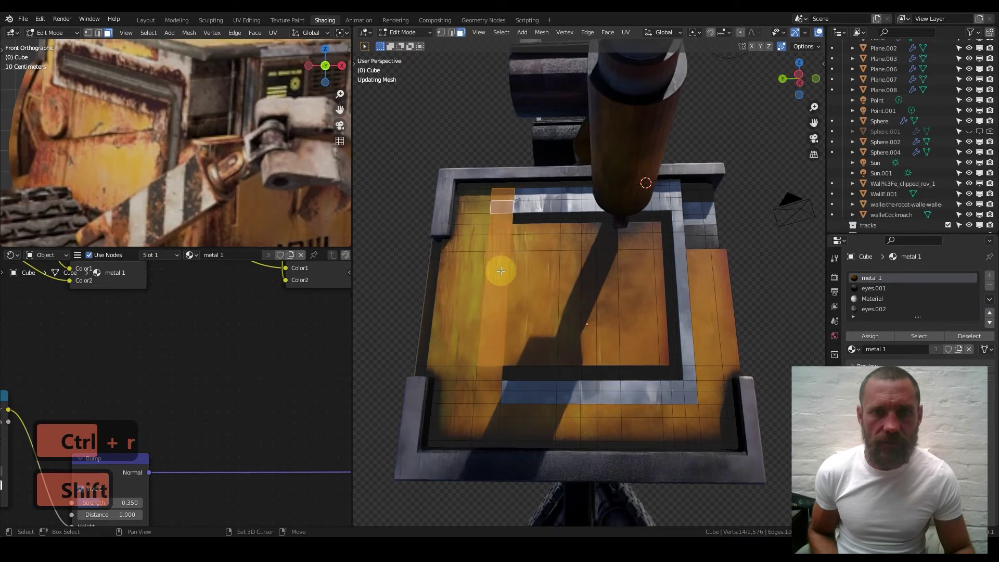
left_click(491, 385, "shift")
left_click(487, 397, "shift")
left_click(870, 309)
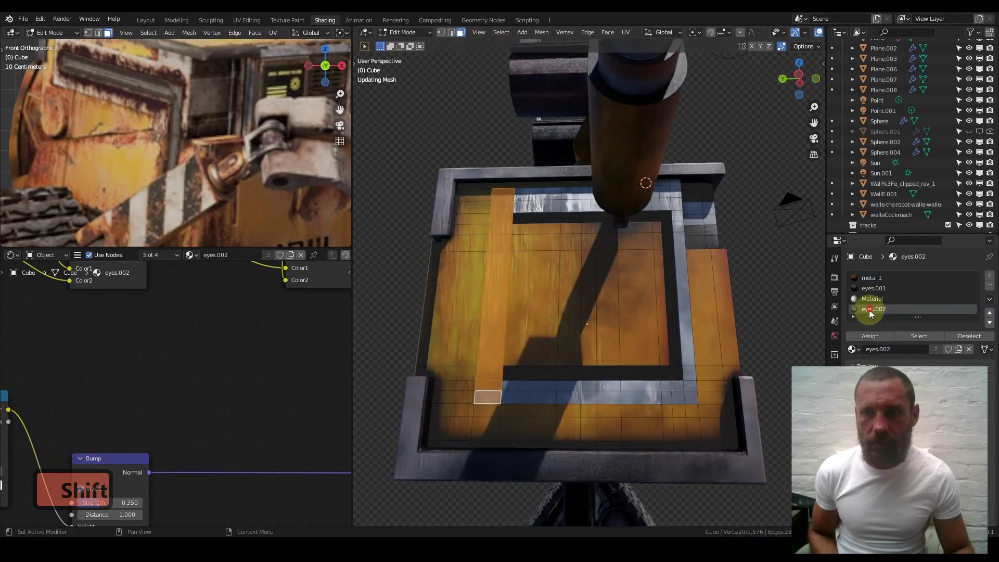
left_click(870, 336)
key("Tab")
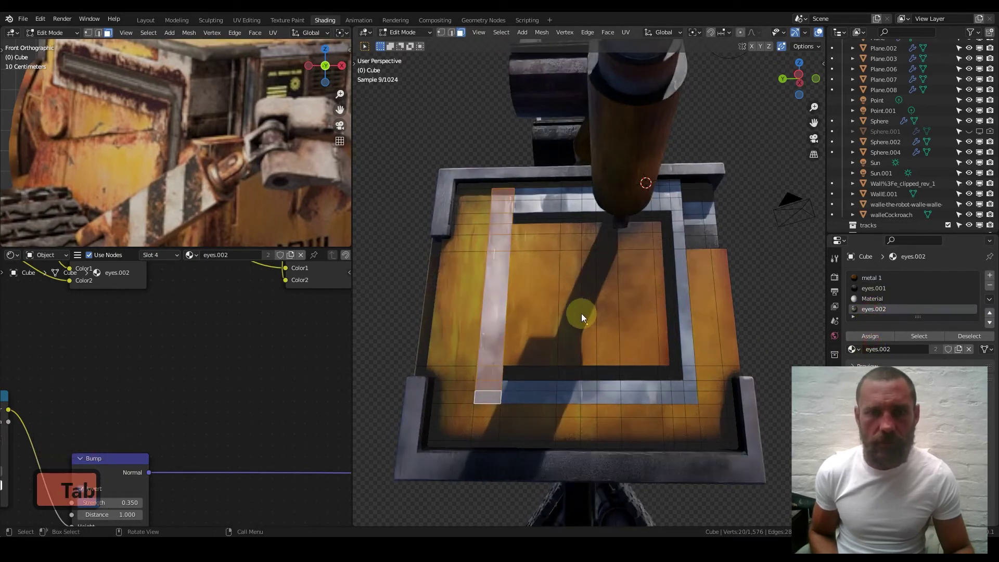
key("ctrl+z")
key("ctrl+z")
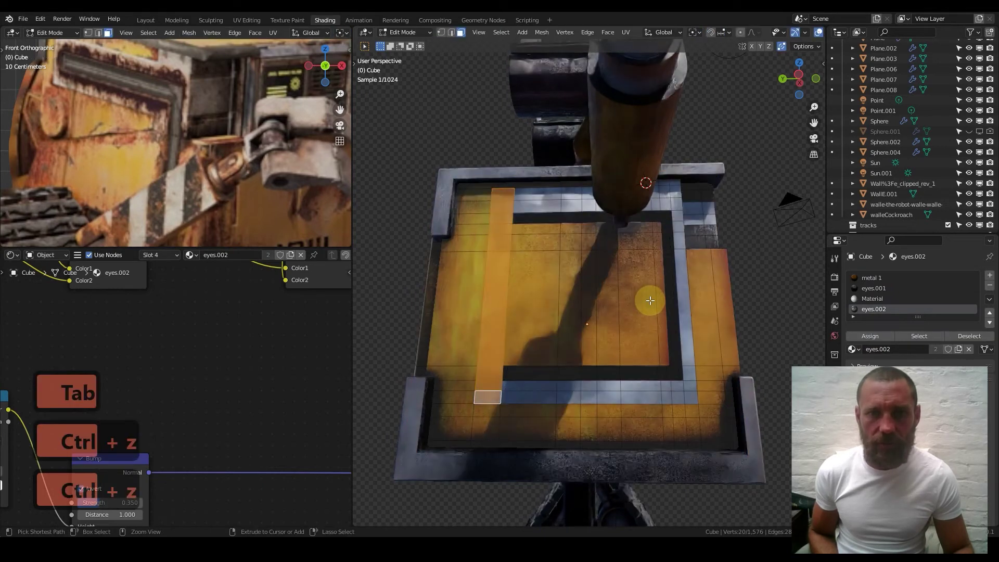
Add one horizontal loop cut around the body just above the black inset's lower arm, with a slide factor of 0.720
left_click(492, 396)
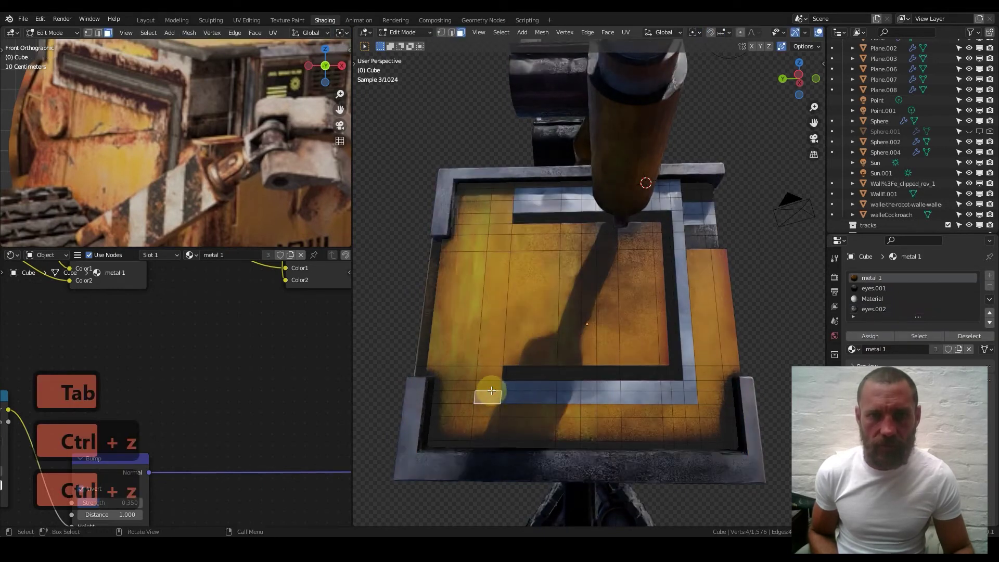
left_click(488, 386, "shift")
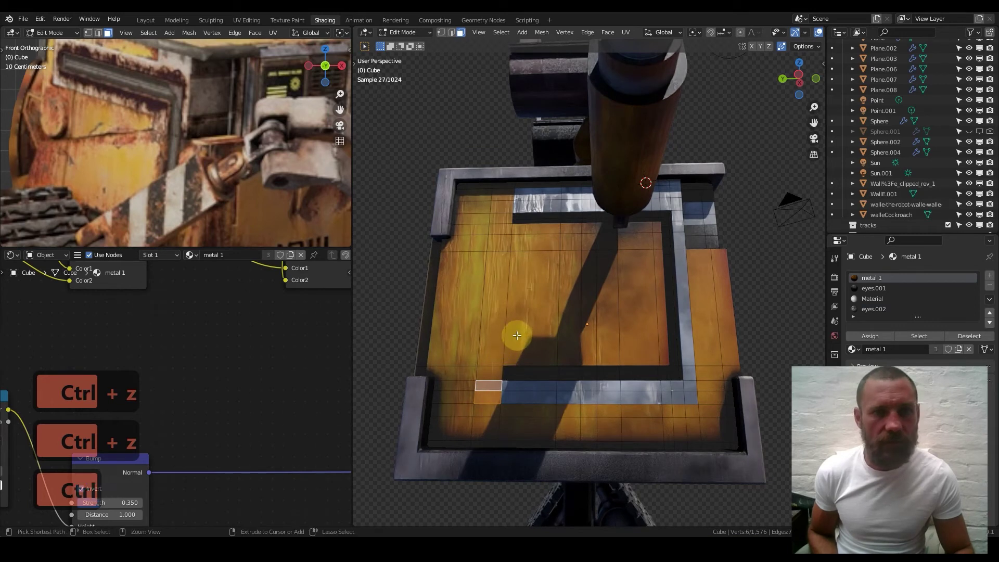
key("ctrl+r")
left_click(509, 356)
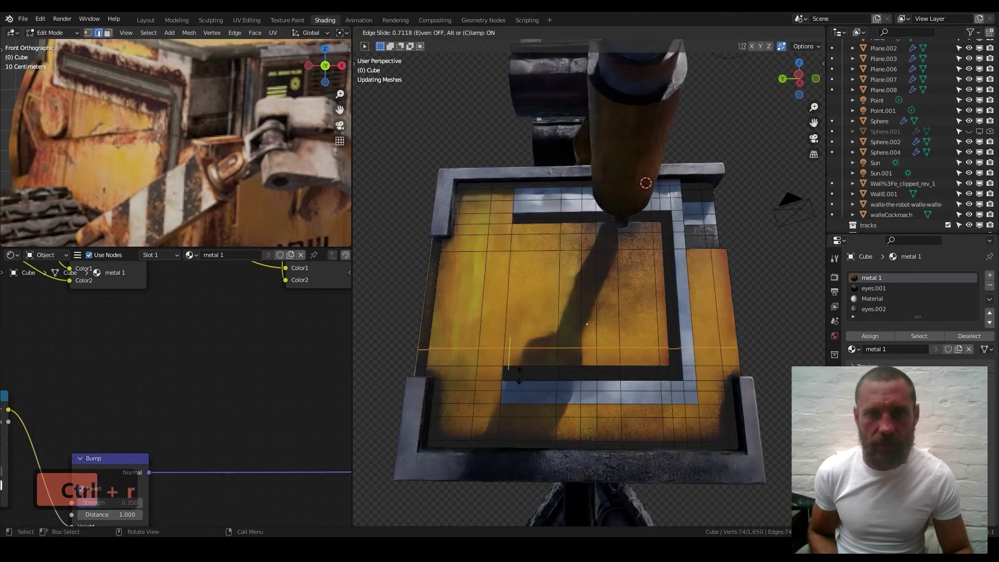
left_click(522, 376)
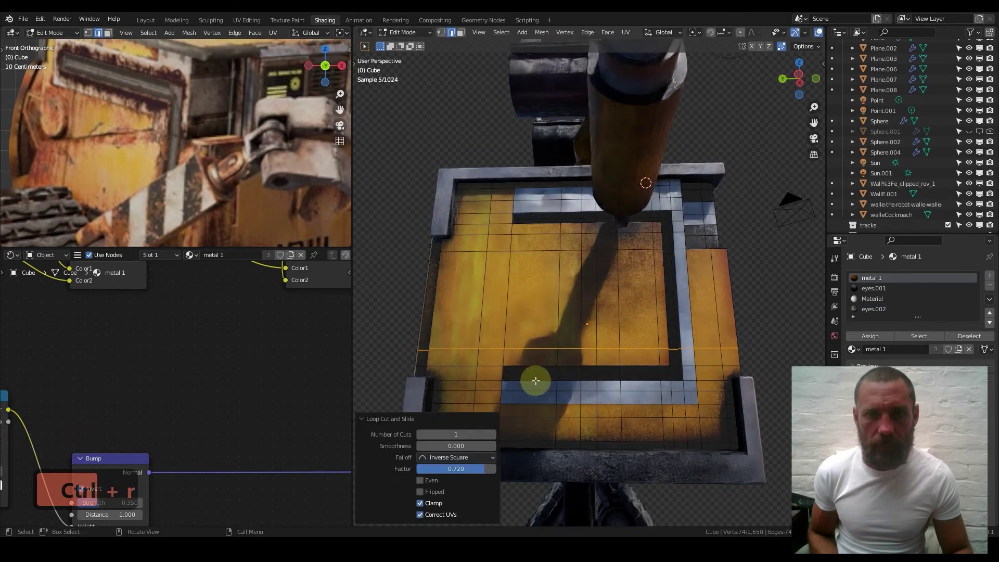
key("ctrl")
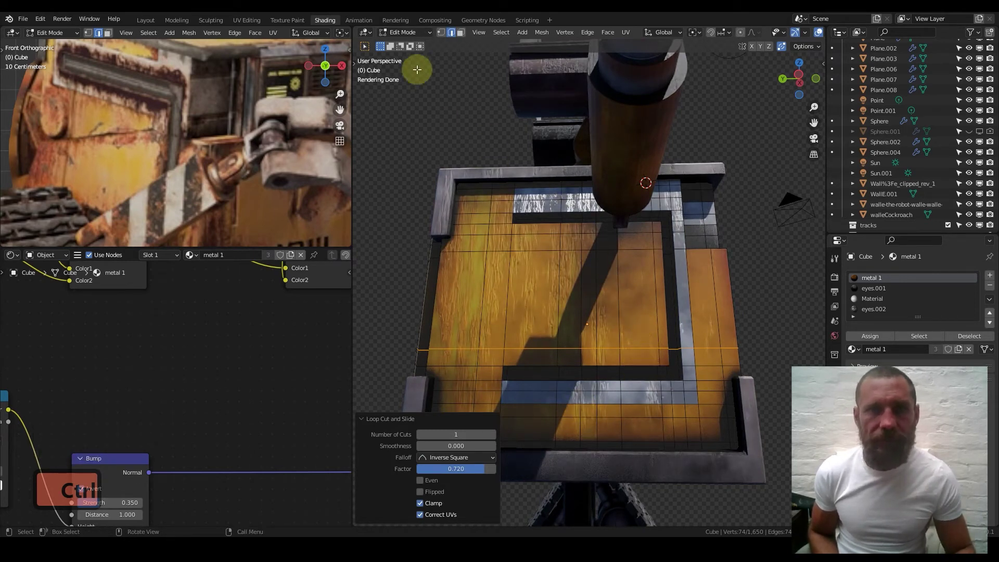
Assign the metal 1 material to the outermost row of faces along the lower arm of the side door's metal frame
left_click(461, 32)
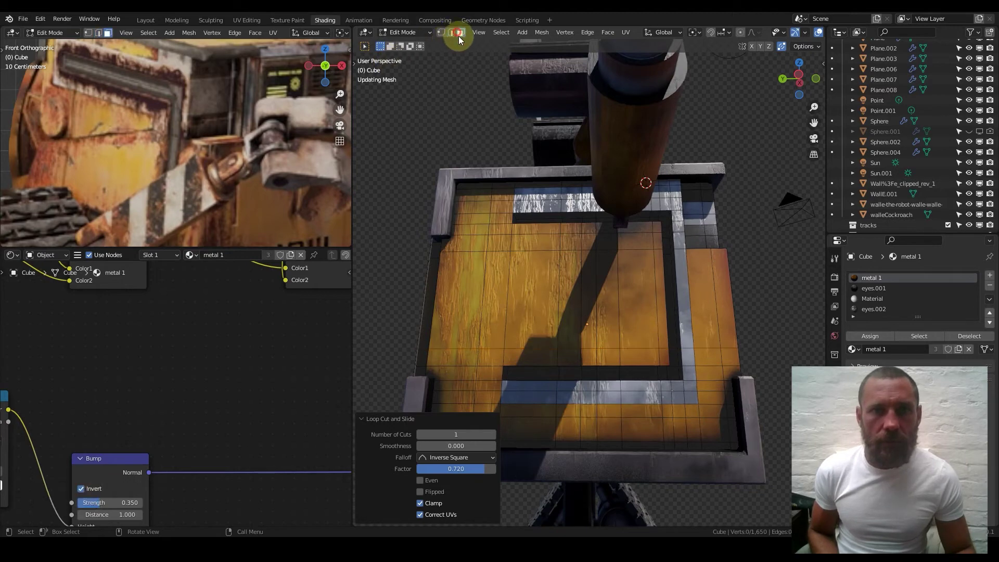
left_click(532, 401)
left_click(695, 398, "shift")
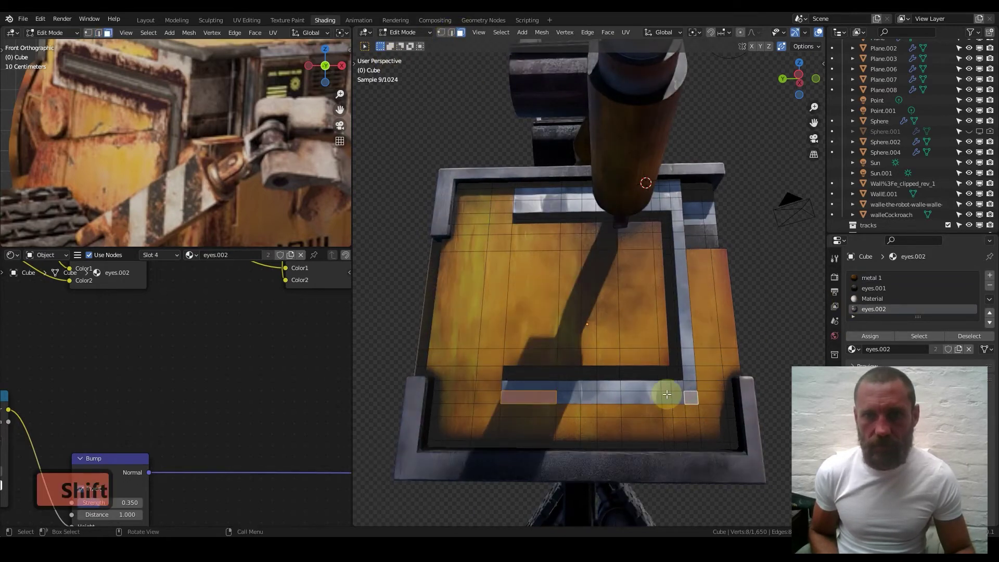
left_click(692, 398, "ctrl")
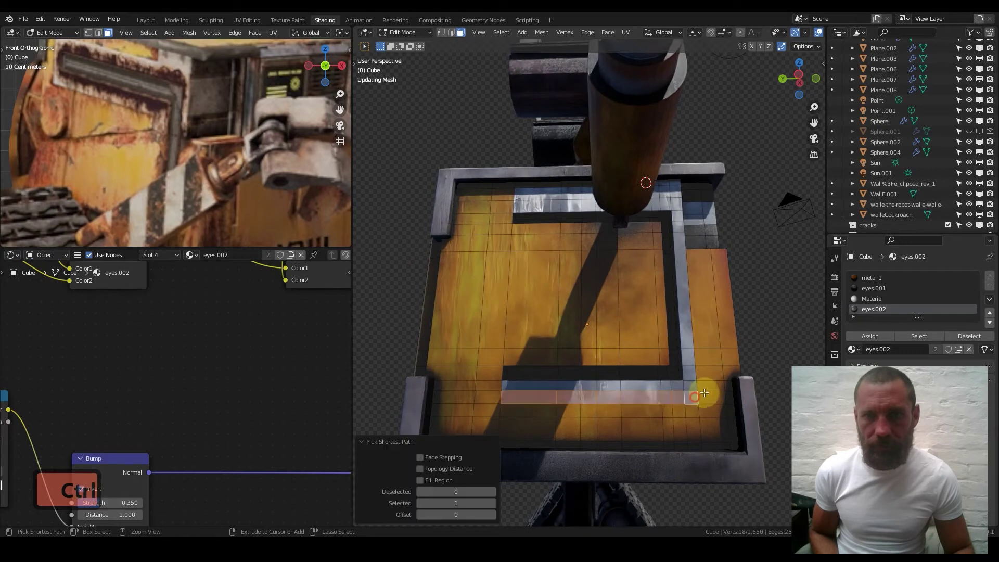
left_click(874, 278)
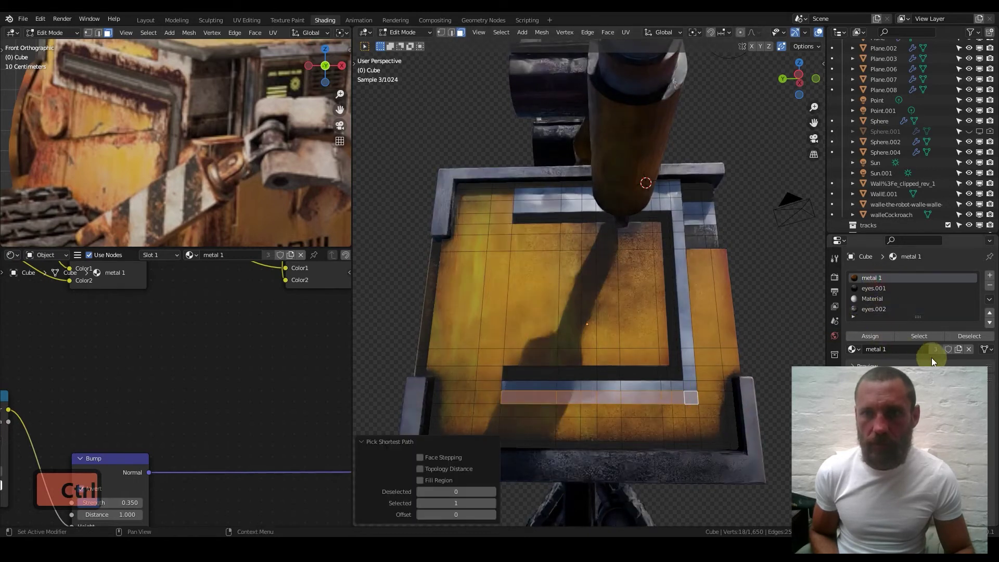
left_click(871, 336)
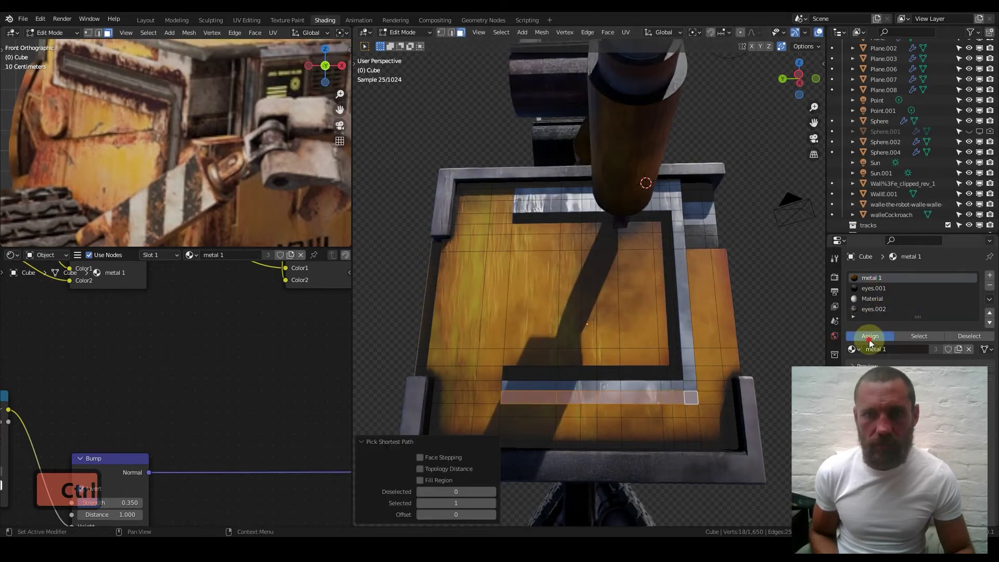
left_click(707, 358)
Assign metal 1 to the outermost row of faces along the upper arm of the side door's metal frame
middle_click_drag(678, 250, 676, 303, "shift")
middle_click_drag(542, 271, 518, 223)
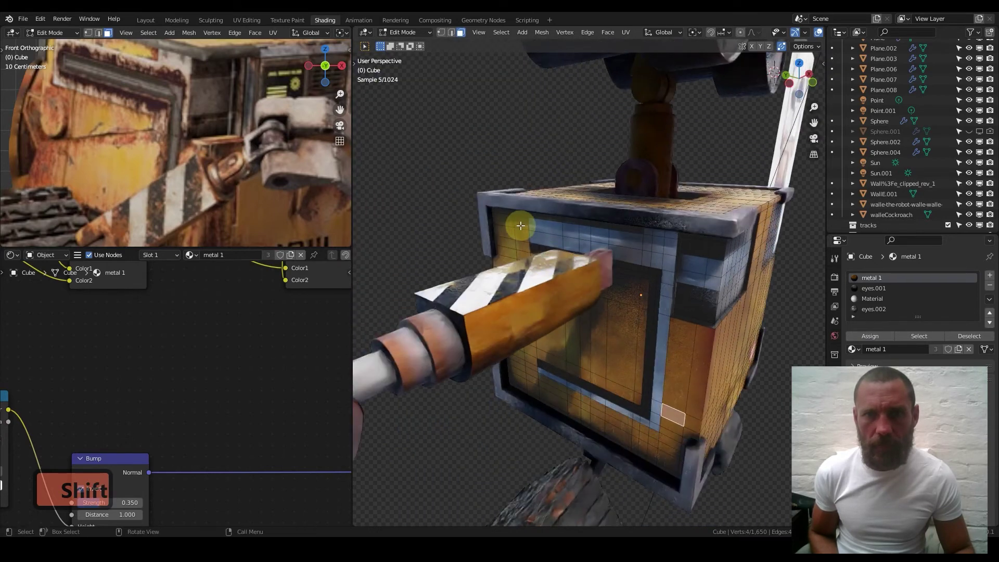
left_click(642, 248, "ctrl")
left_click(864, 328)
middle_click_drag(620, 328, 532, 307)
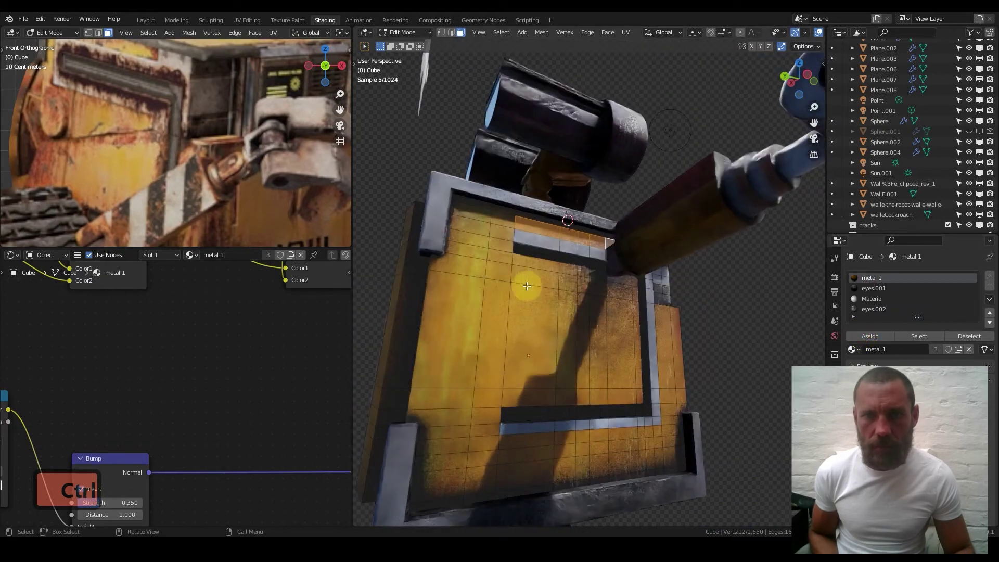
Assign eyes.002 to the faces lining the black inset's inner edge and closing the open ends of its upper and lower arms
left_click(503, 245)
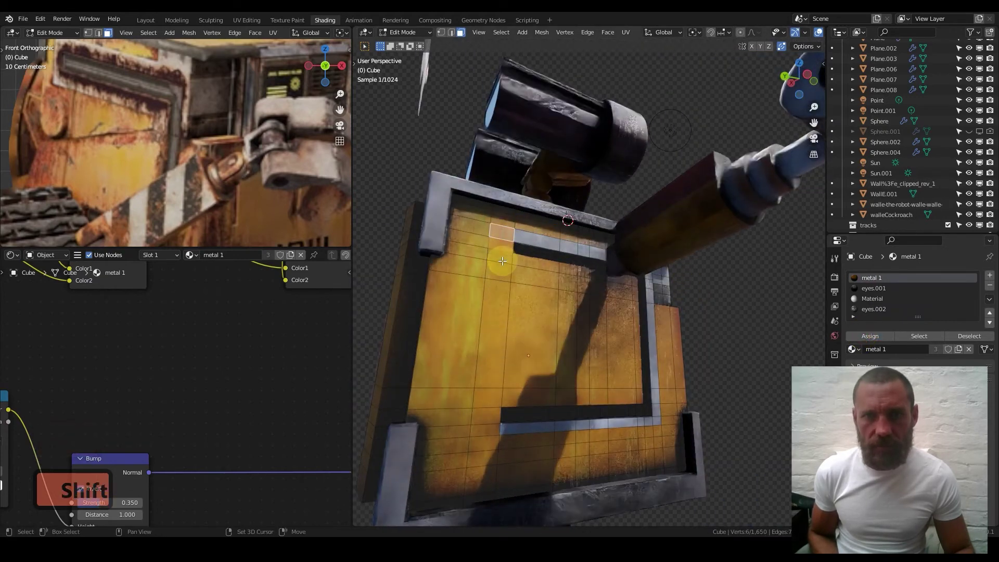
left_click(570, 269, "shift")
mouse_move(599, 282)
middle_mouse_down()
mouse_move(546, 272)
mouse_move(584, 272)
middle_mouse_up()
left_click(599, 276, "shift")
left_click(627, 276, "shift")
left_click(644, 274, "shift")
middle_click_drag(596, 382, 585, 352)
left_click(524, 368, "shift")
left_click(598, 364, "shift")
left_click(629, 363, "shift")
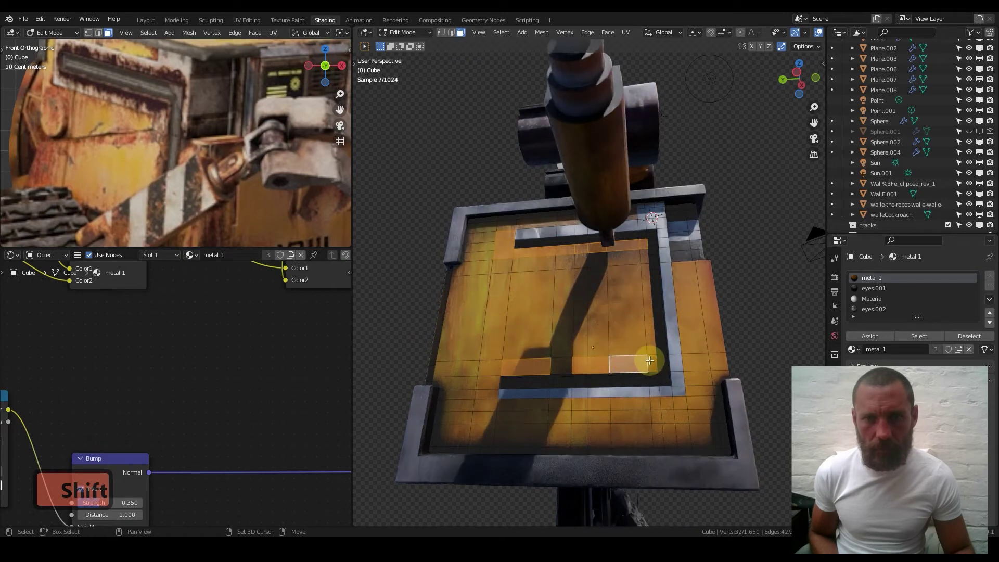
left_click(645, 255, "shift")
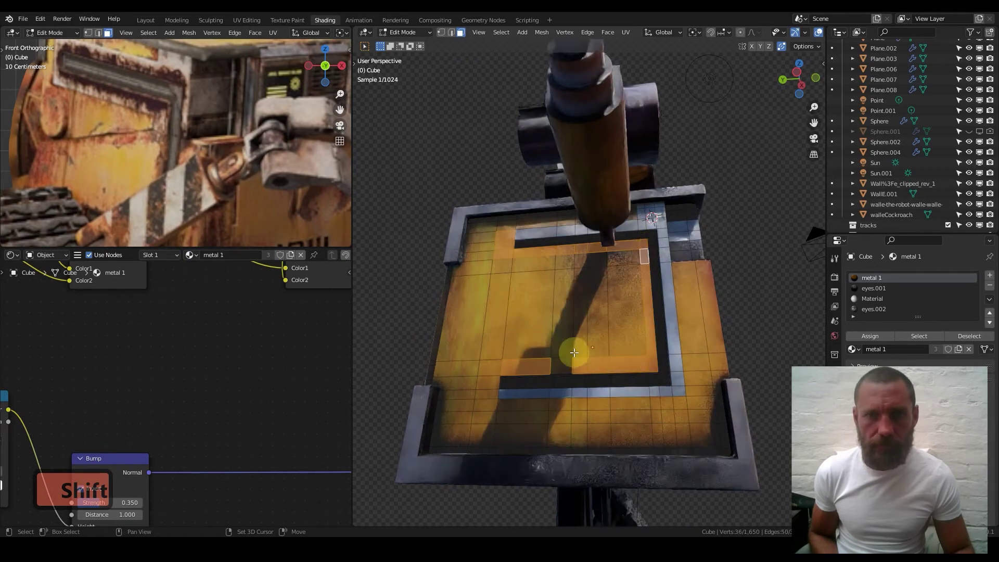
left_click(494, 365, "shift")
left_click(488, 395, "shift")
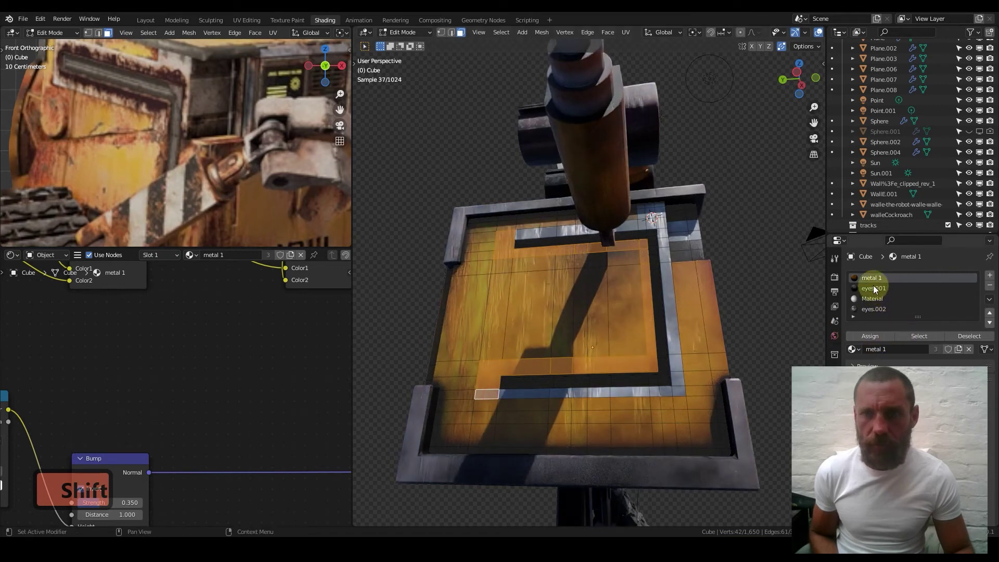
left_click(878, 309)
left_click(870, 336)
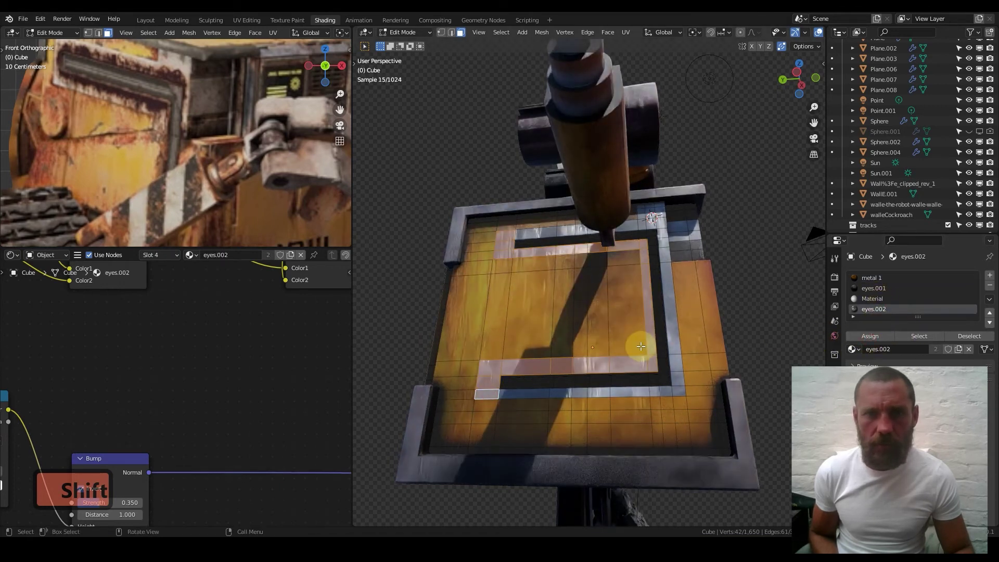
Return to Object Mode, check the whole robot in rendered shading and save the file
key("Tab")
middle_click_drag(648, 320, 614, 348)
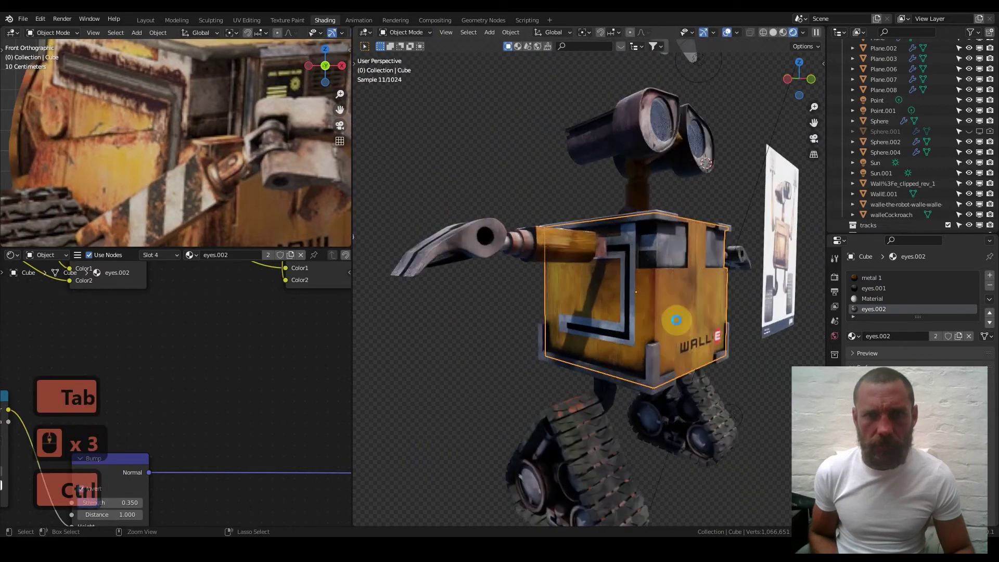
key("ctrl+s")
middle_click_drag(667, 307, 522, 320)
middle_click_drag(636, 321, 776, 190)
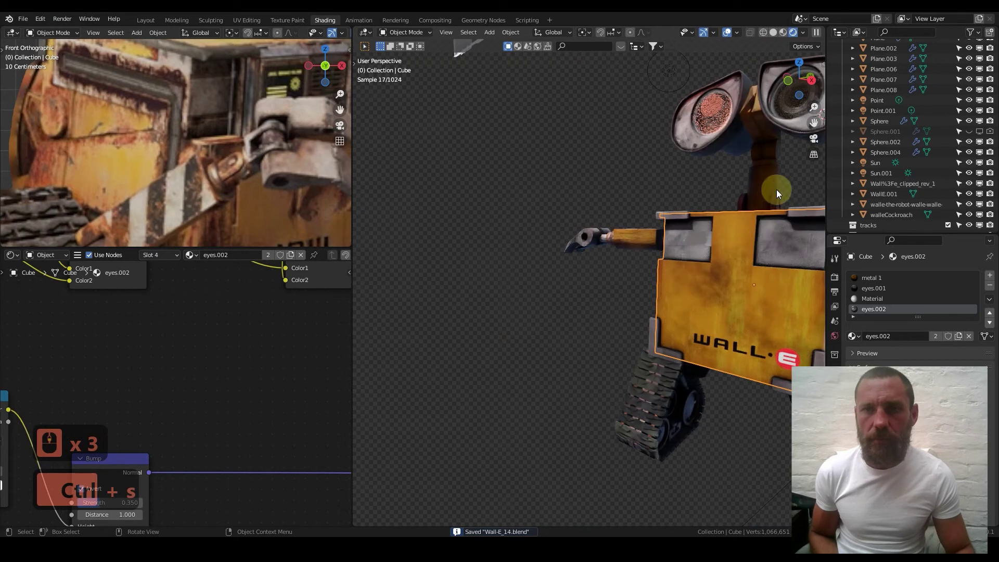
In solid front view with X-ray on, delete the vertices of the body's positive X half and return to Object Mode
left_click(774, 33)
key("1")
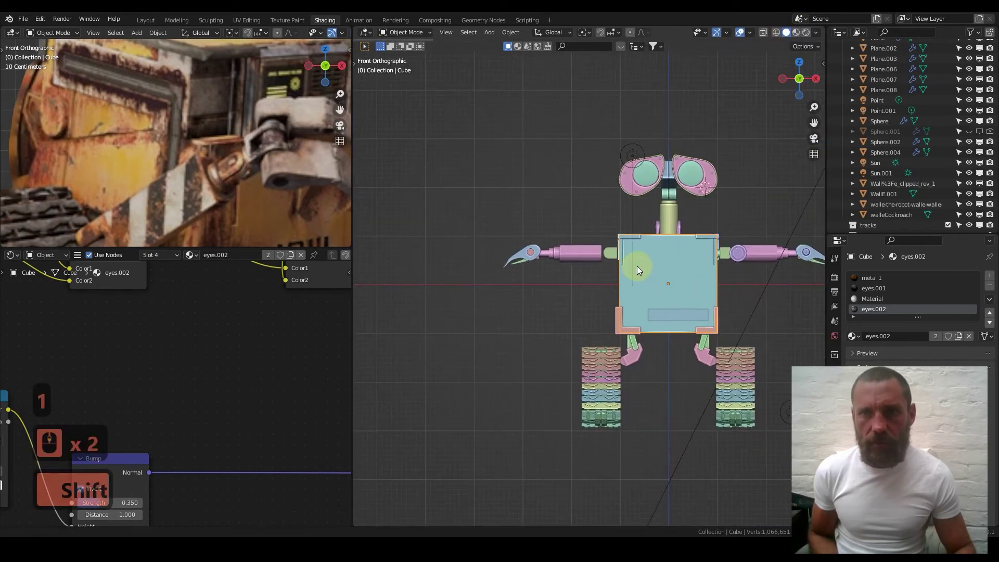
left_click(763, 33)
scroll(664, 183, "up", 3)
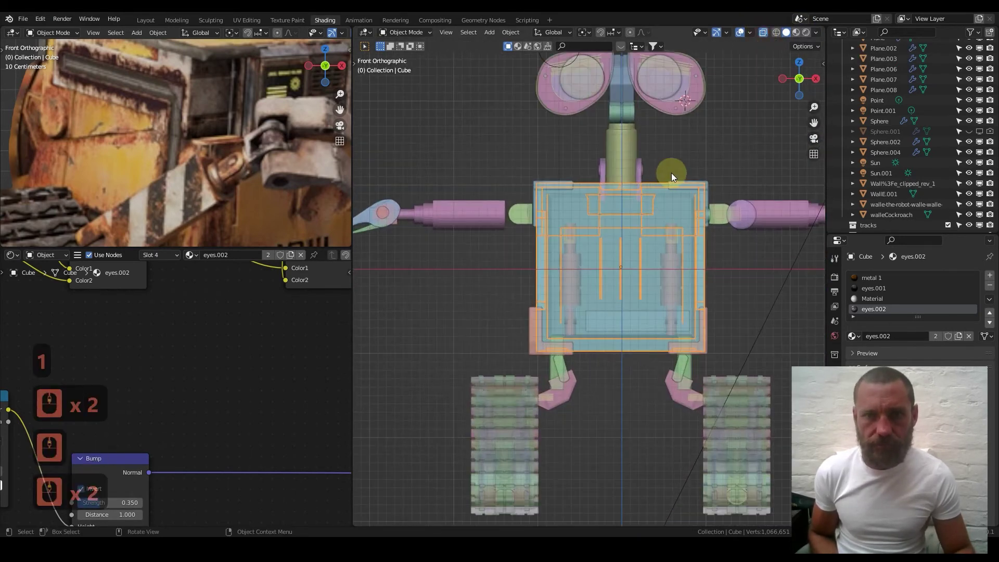
key("Tab")
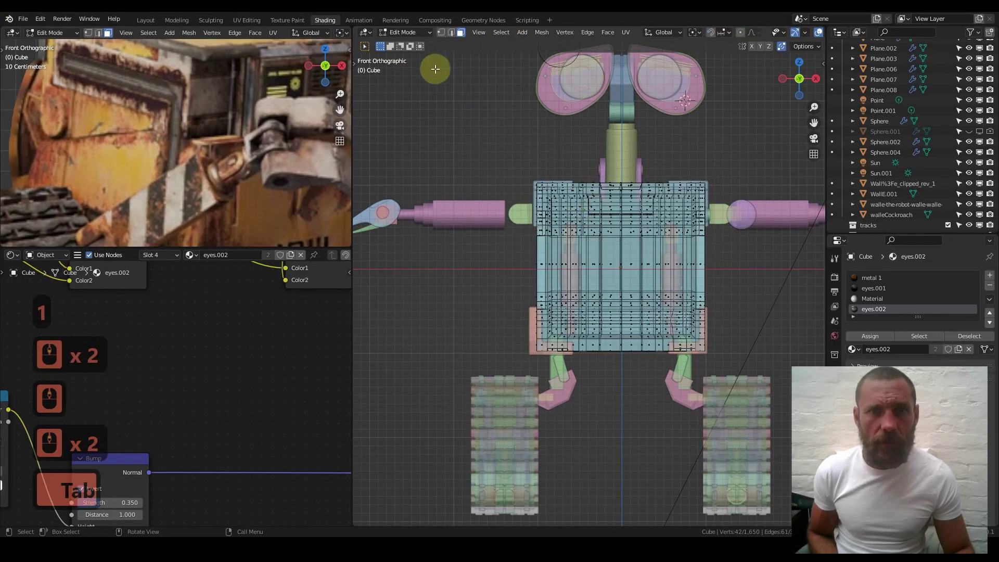
left_click(443, 33)
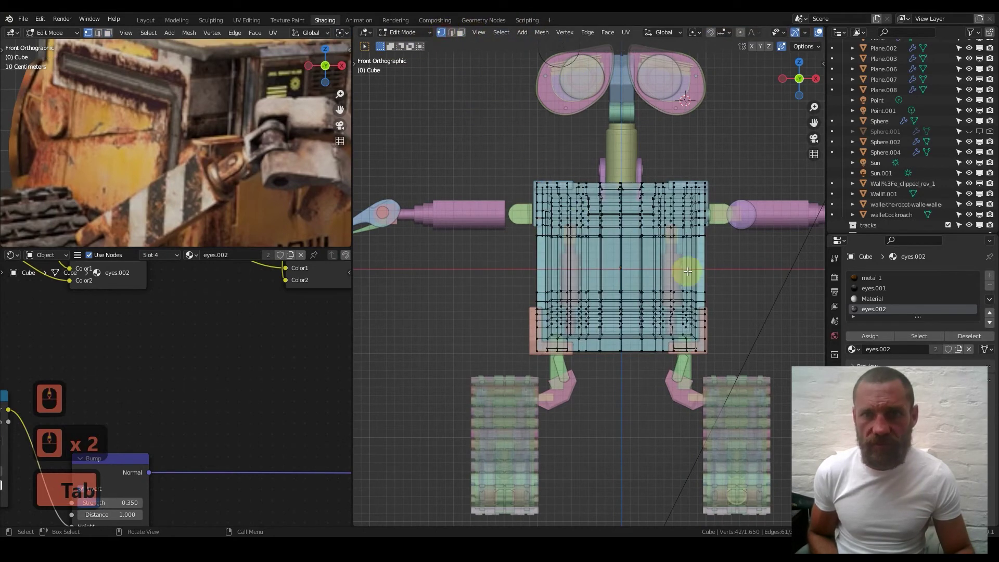
left_click_drag(749, 385, 641, 145)
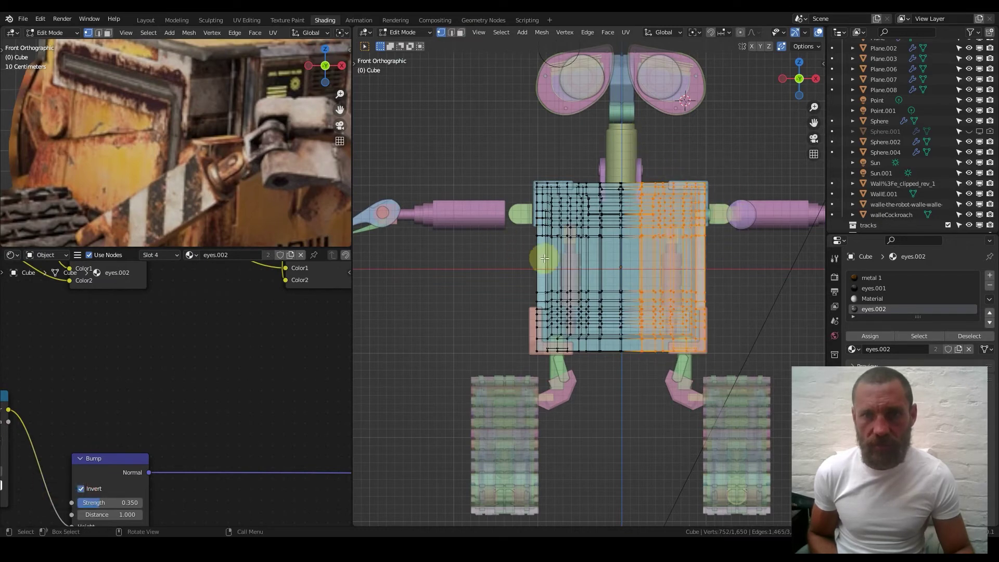
key("x")
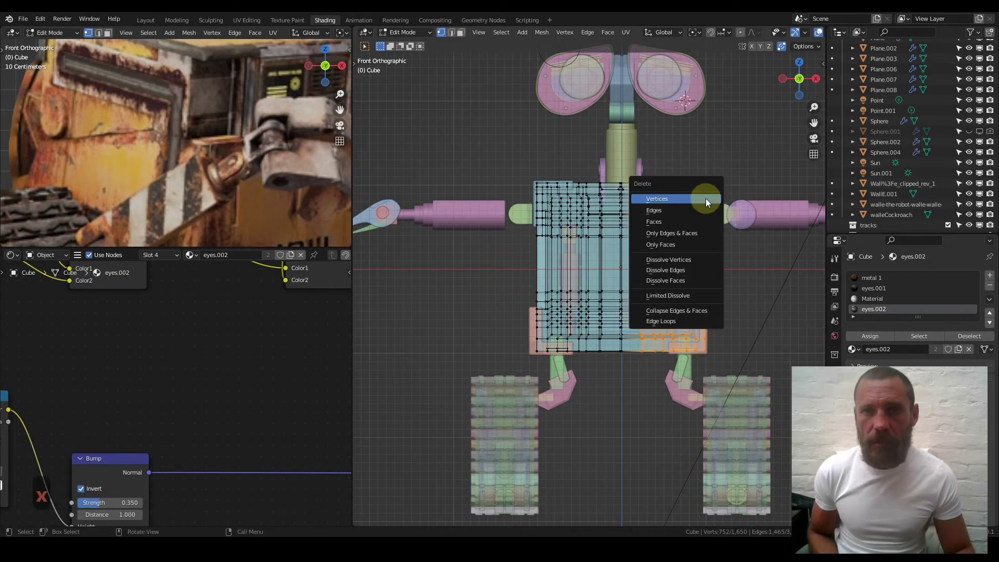
left_click(705, 198)
key("Tab")
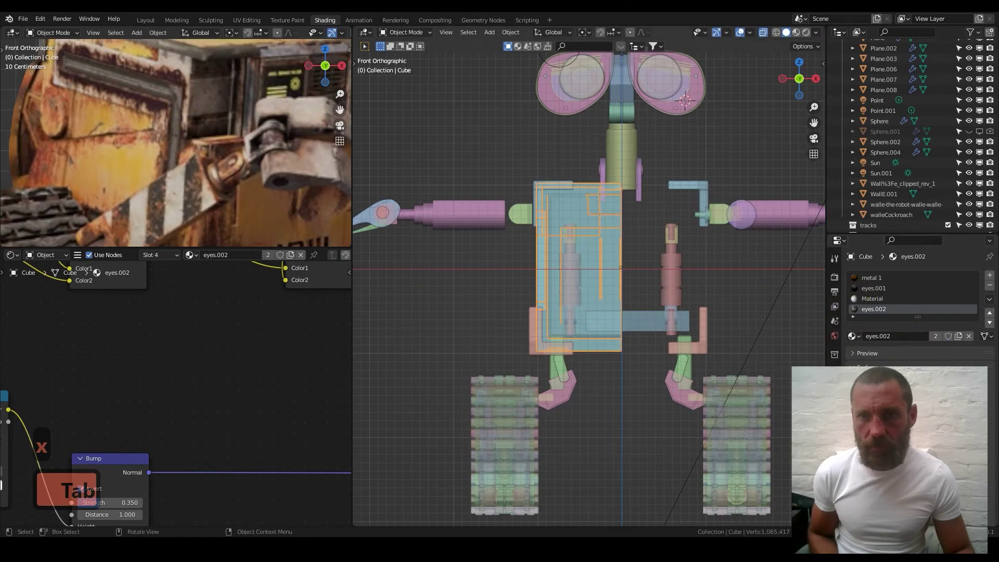
Add a Mirror modifier on the X axis to the halved body and check the result from an angle
left_click(835, 259)
left_click(911, 290)
left_click(903, 276)
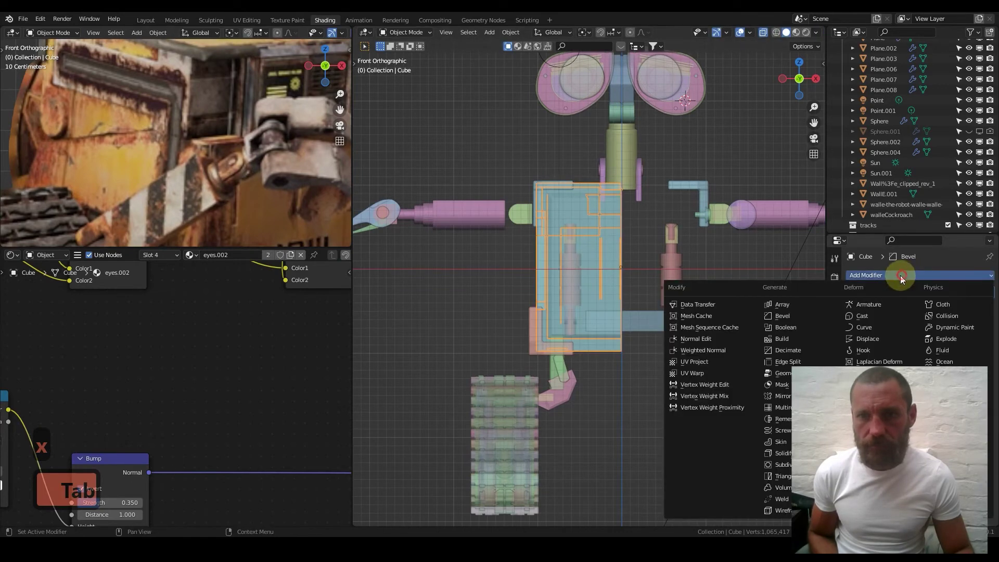
left_click(783, 396)
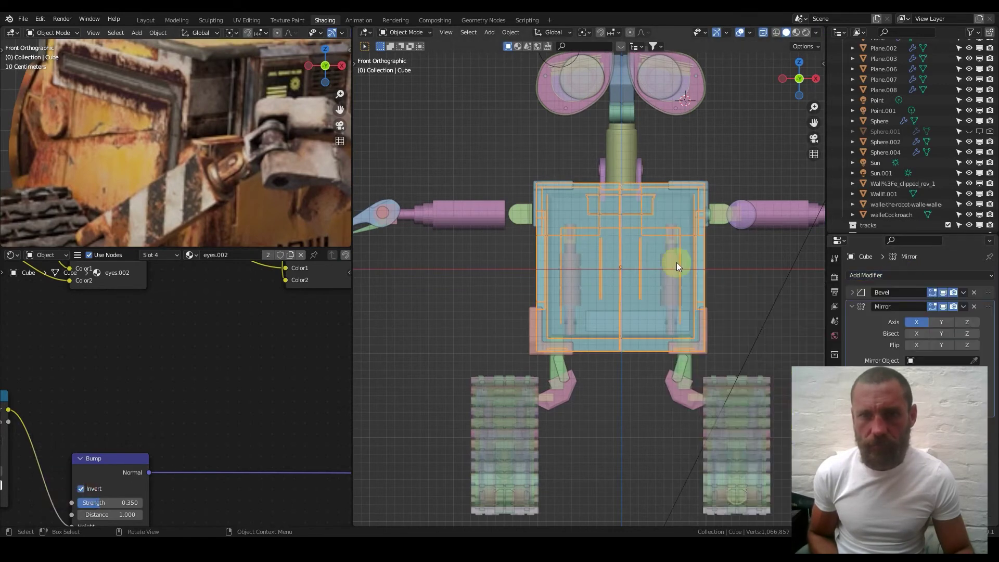
middle_click_drag(630, 239, 717, 347)
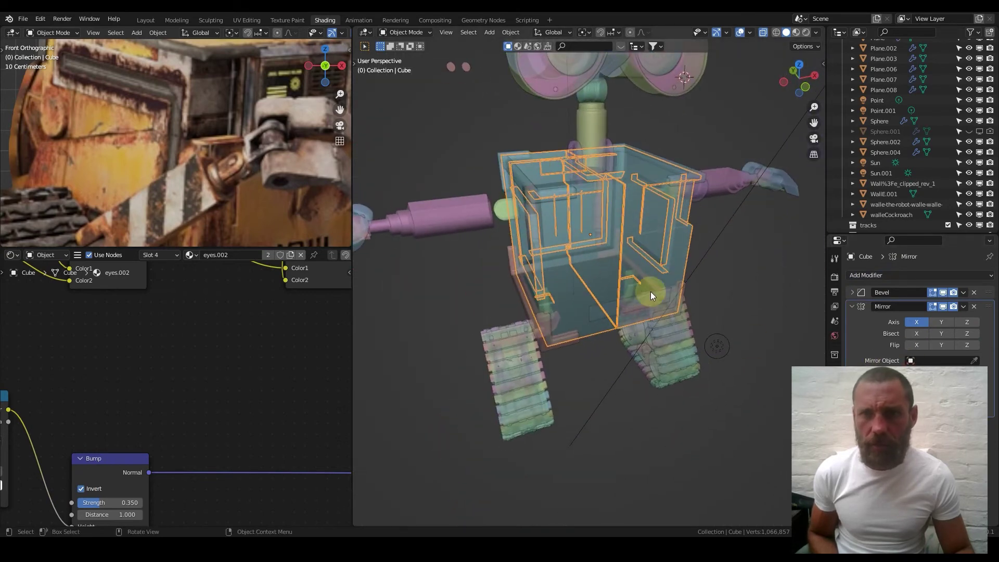
Turn off X-ray display, view the mirrored body in solid shading and save the file
left_click(764, 33)
middle_click_drag(603, 292, 689, 298)
key("ctrl+s")
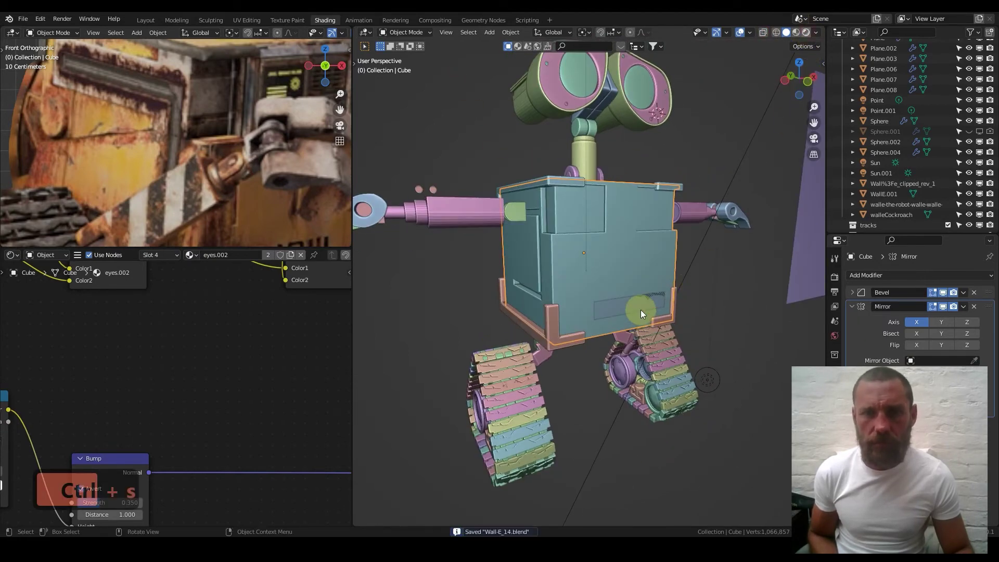
Examine the side door's metal frame and black inset up close in rendered shading
key("z")
middle_click_drag(605, 252, 609, 282)
scroll(553, 284, "up", 4)
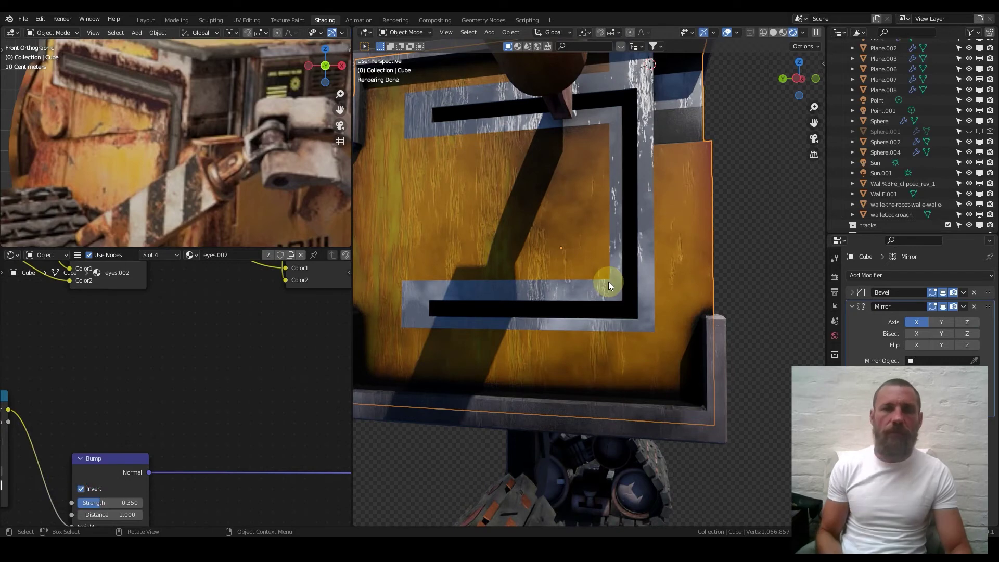
middle_click_drag(599, 223, 590, 244)
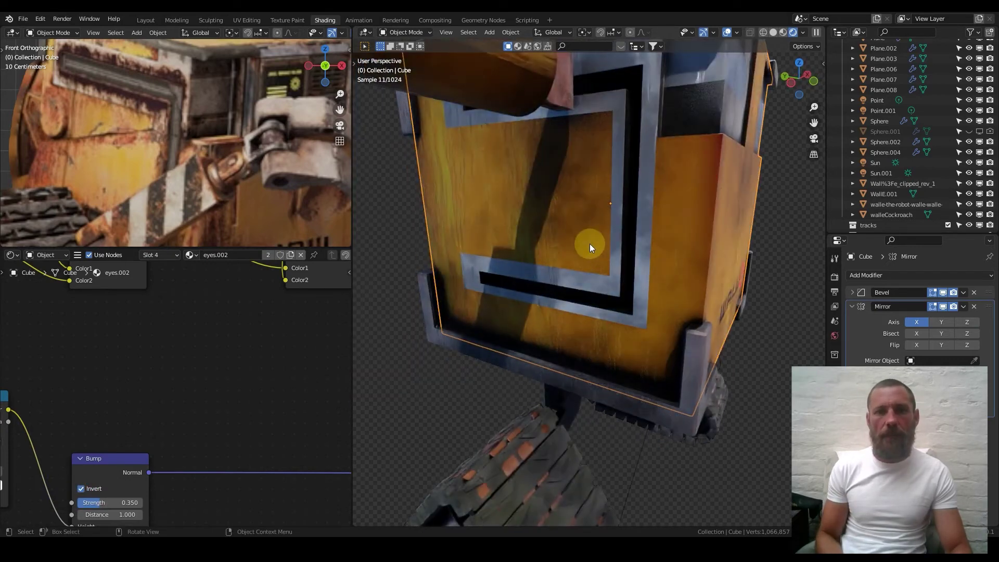
scroll(589, 244, "down", 1)
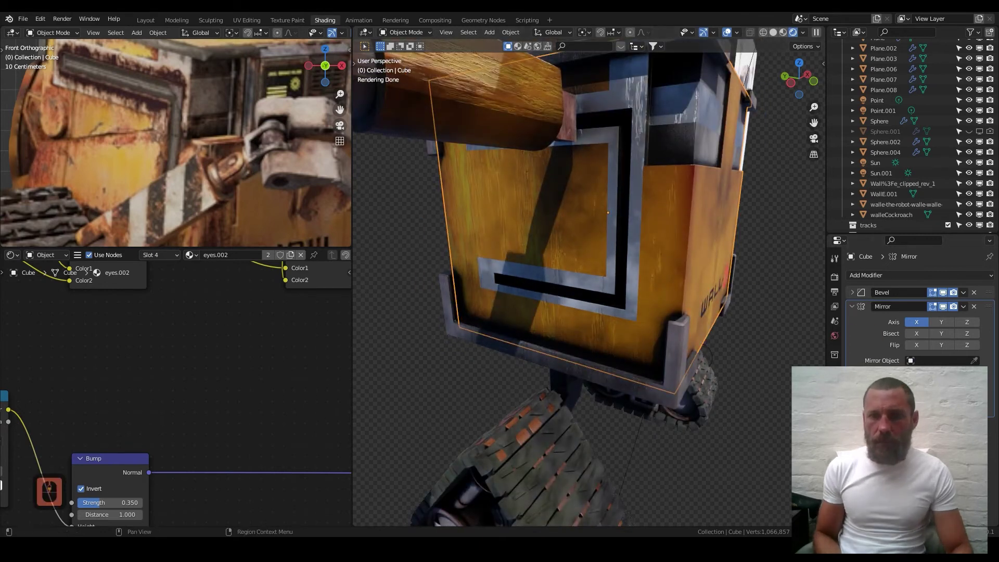
Make the body's eyes.002 material a single-user copy and rename it "surround"
left_click(834, 335)
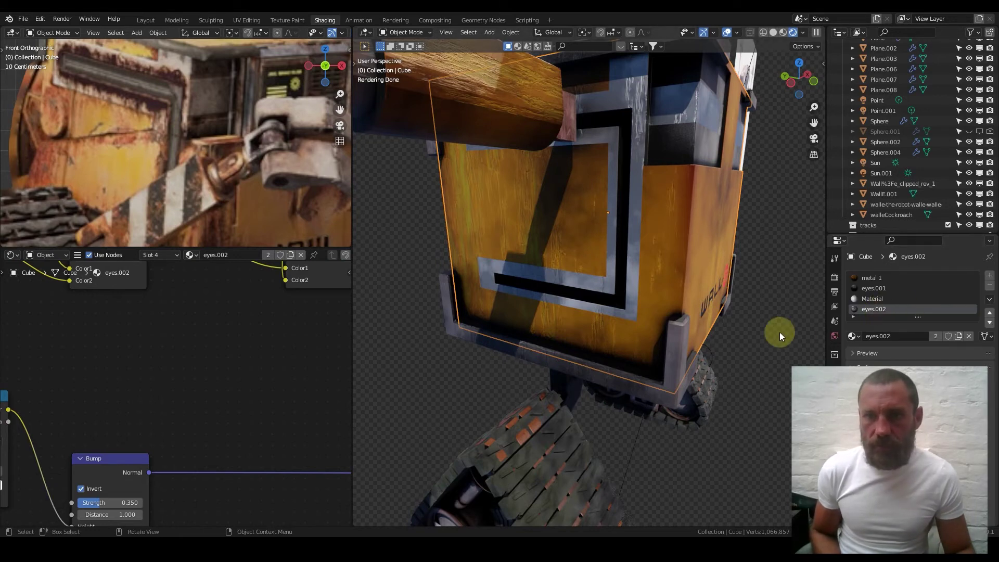
scroll(208, 310, "down", 5)
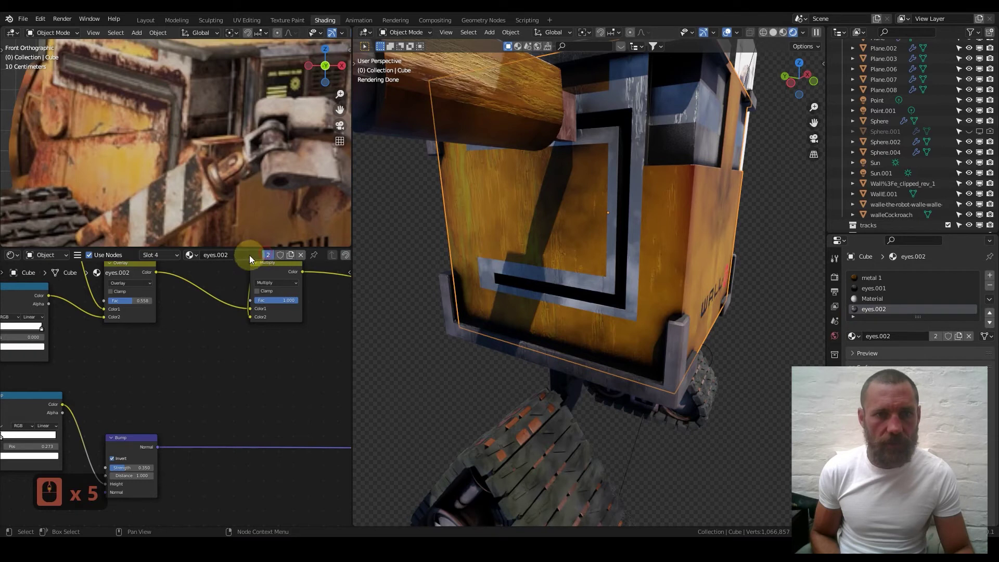
double_click(226, 255)
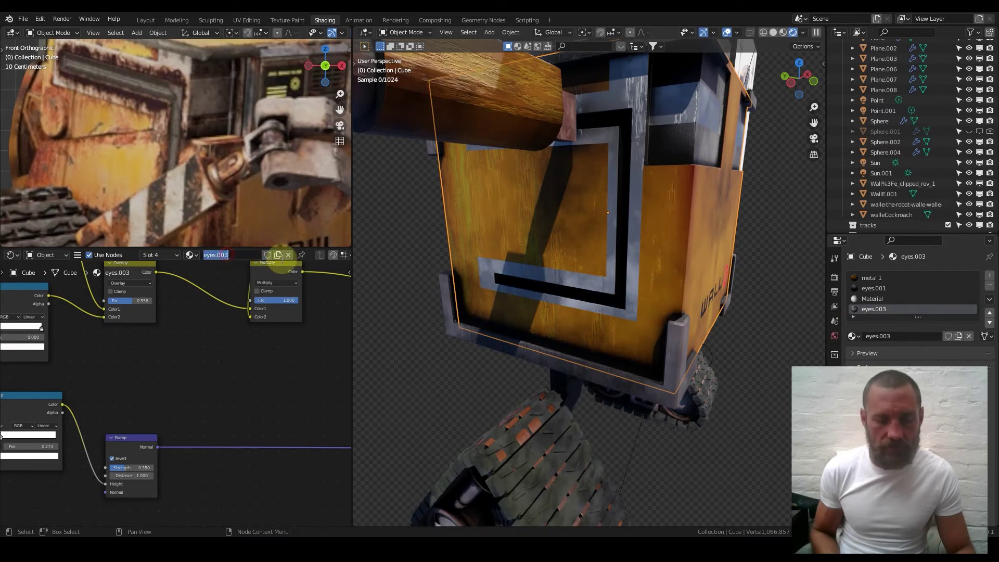
type("surround")
key("Return")
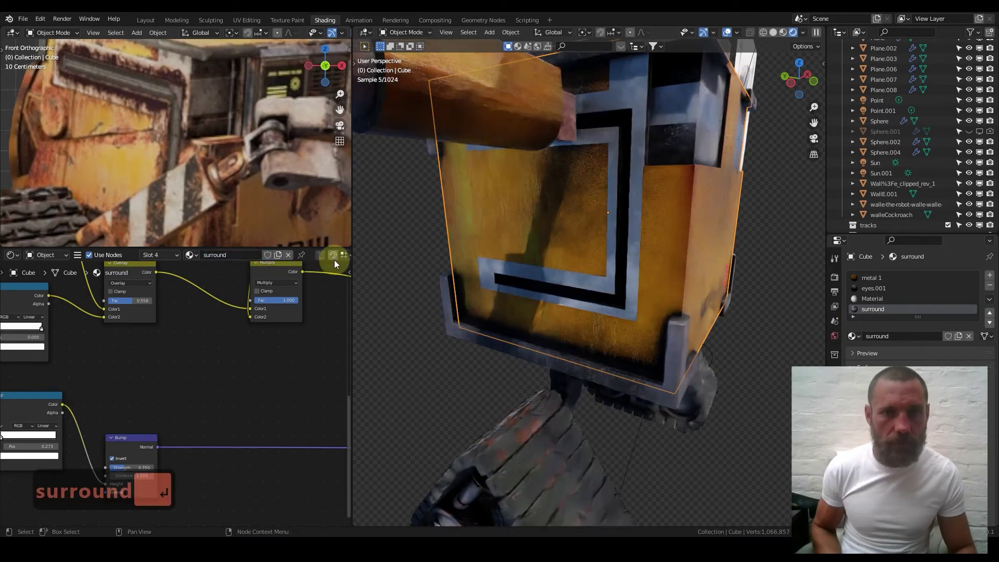
Switch the main viewport to solid shading, put the body into Texture Paint mode and show the paint tool settings
scroll(190, 382, "down", 8)
scroll(202, 377, "down", 7)
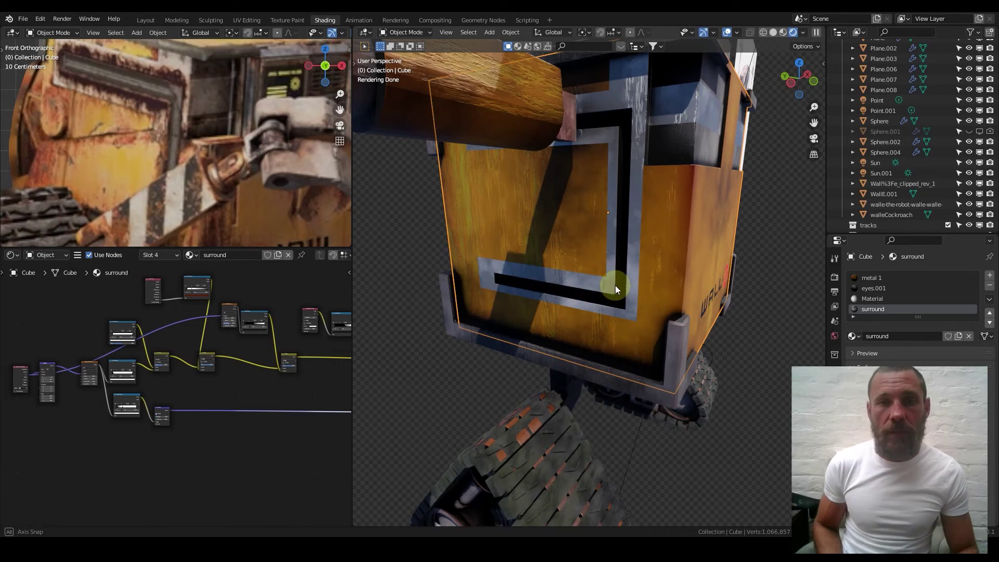
middle_click_drag(614, 290, 622, 258)
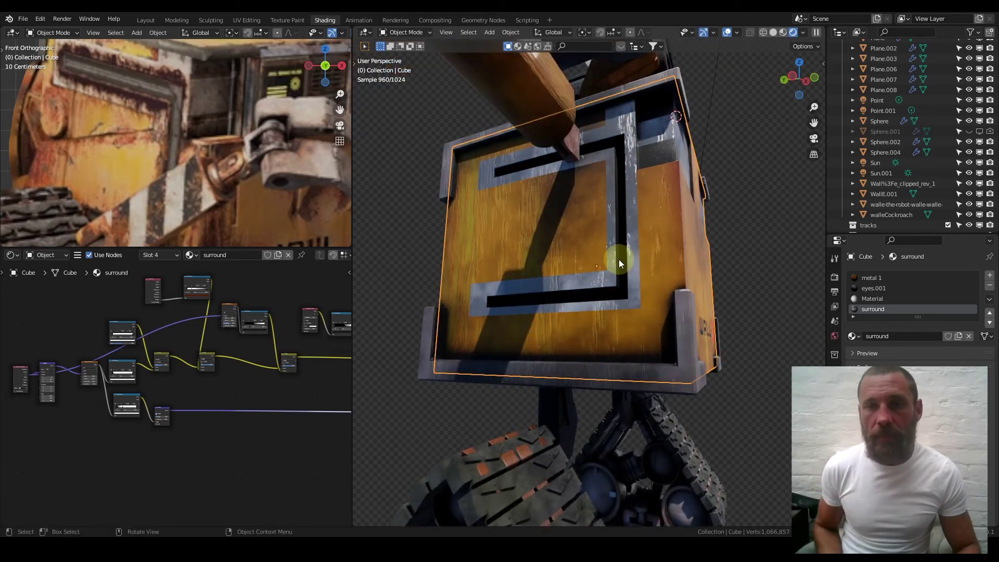
left_click(775, 32)
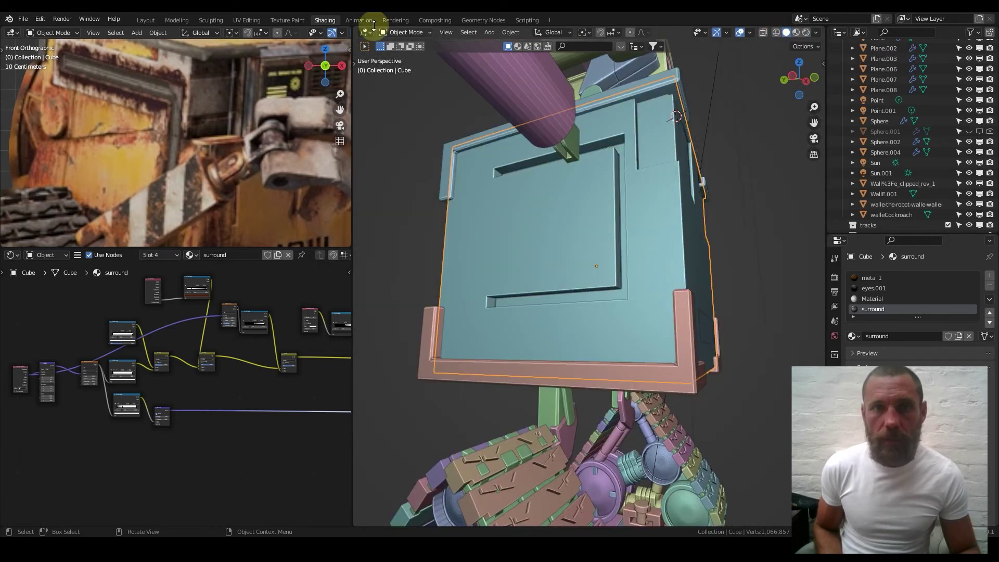
left_click(401, 32)
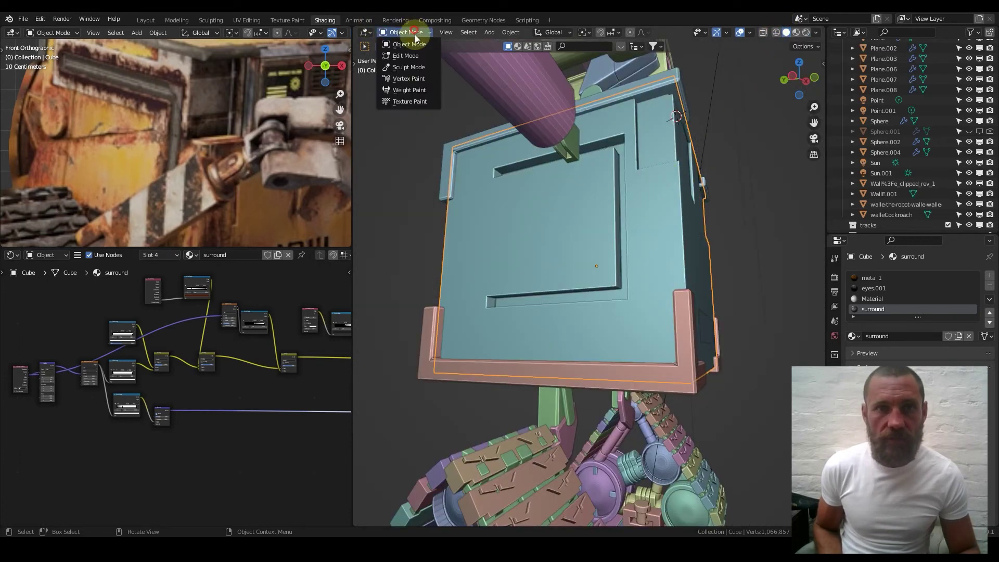
left_click(420, 102)
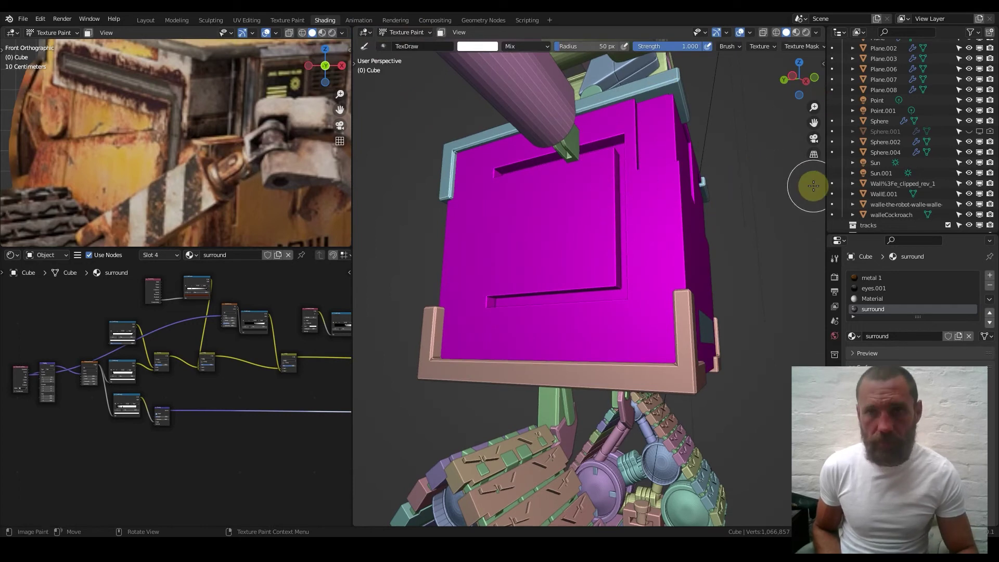
key("n")
left_click(820, 87)
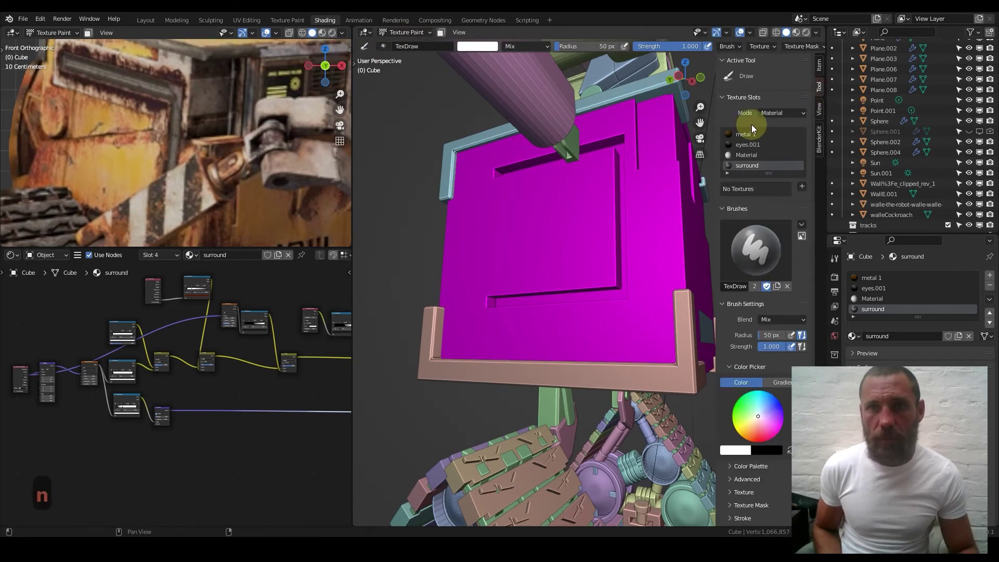
Add a 4096 x 4096 px Base Color paint slot to the surround material, filled white and without alpha
left_click(802, 186)
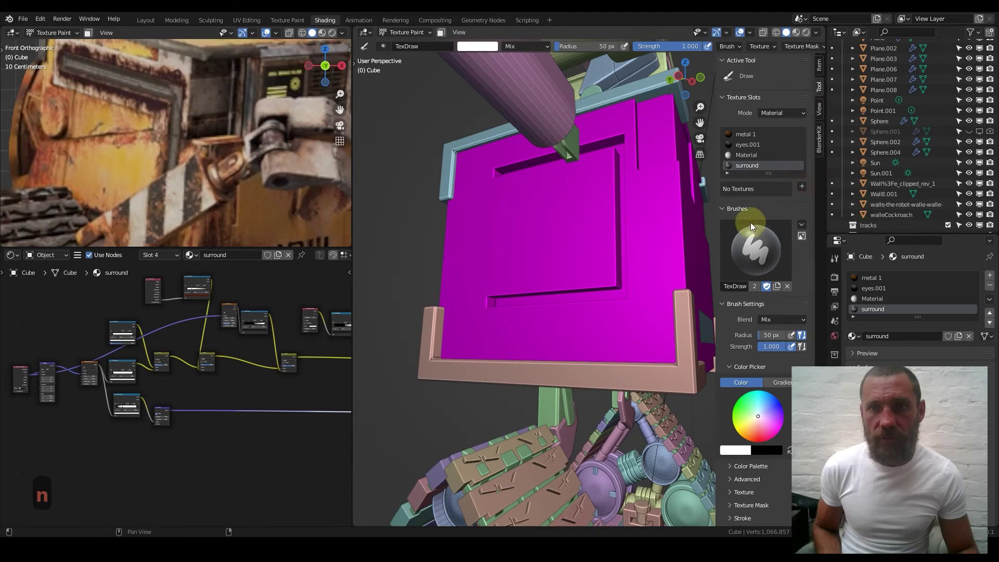
left_click(827, 198)
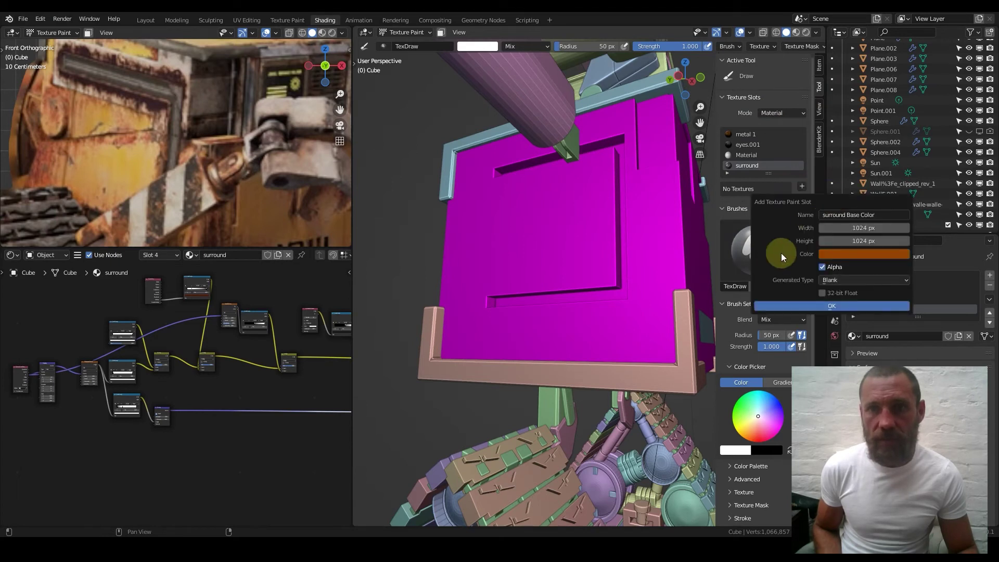
left_click(873, 232)
type("4096")
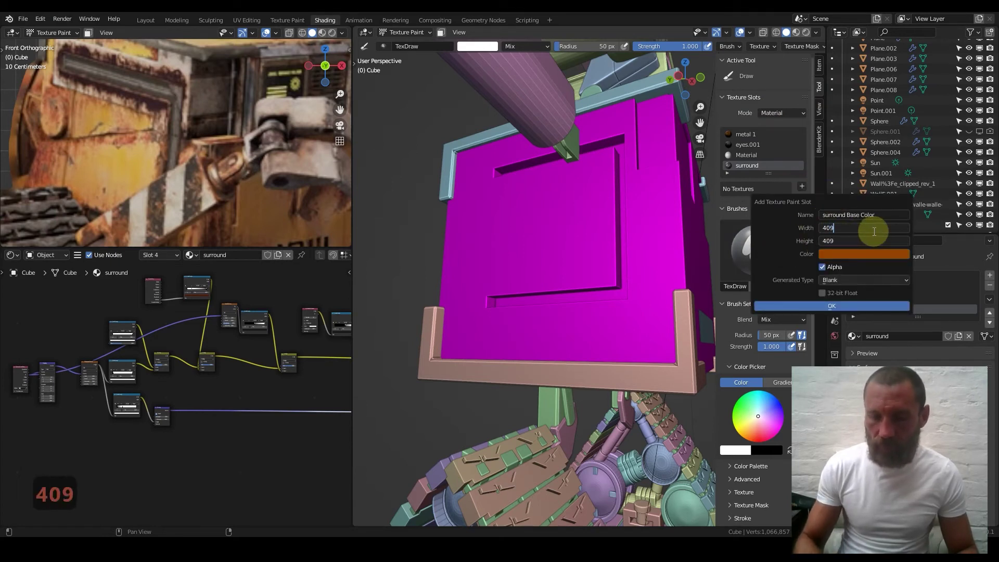
key("Return")
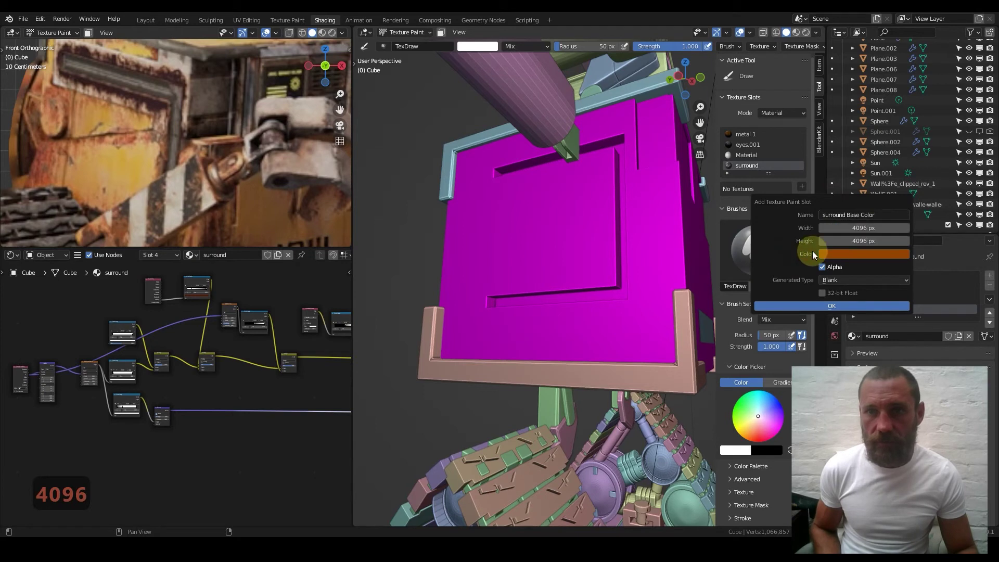
left_click(842, 254)
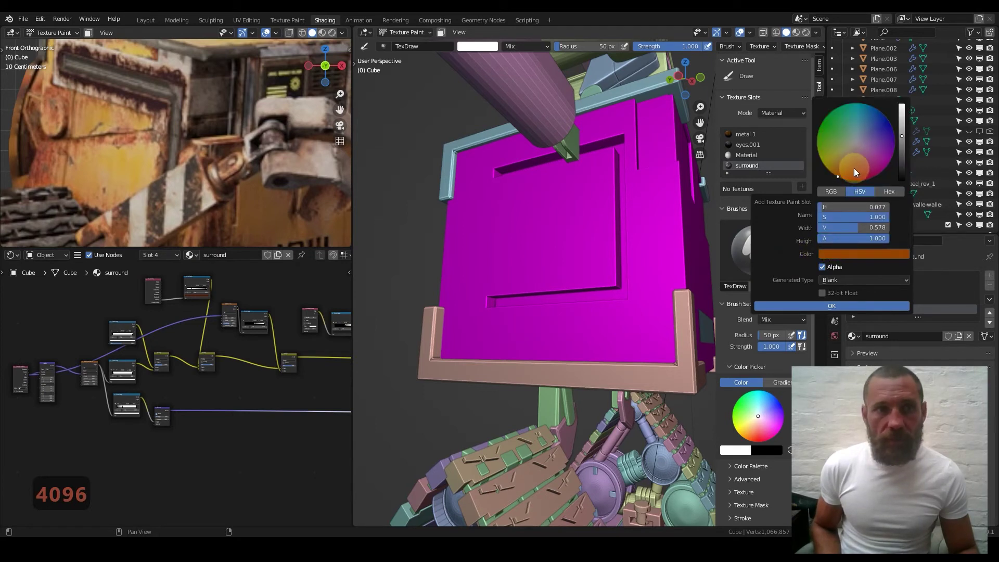
left_click_drag(904, 136, 904, 104)
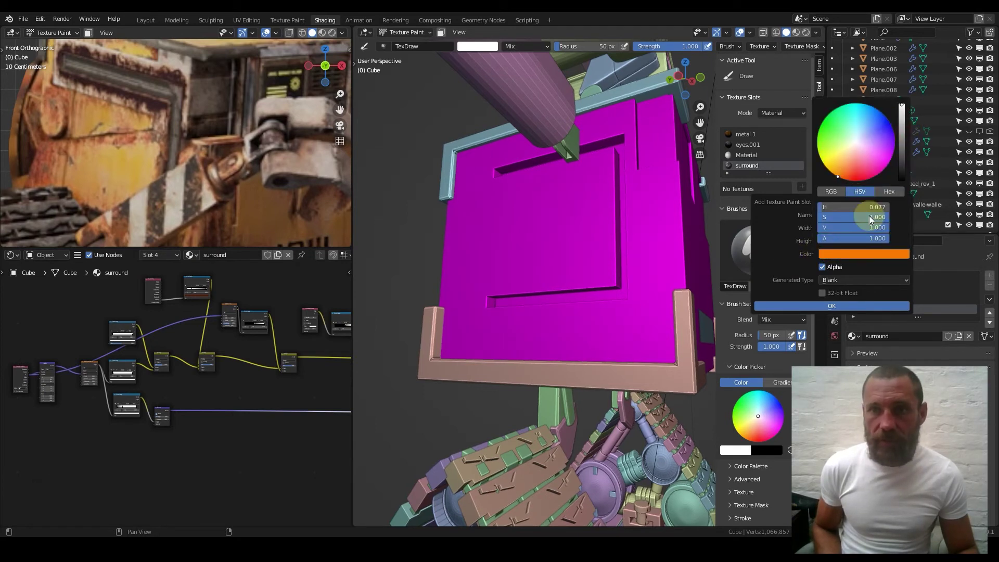
left_click_drag(871, 218, 818, 217)
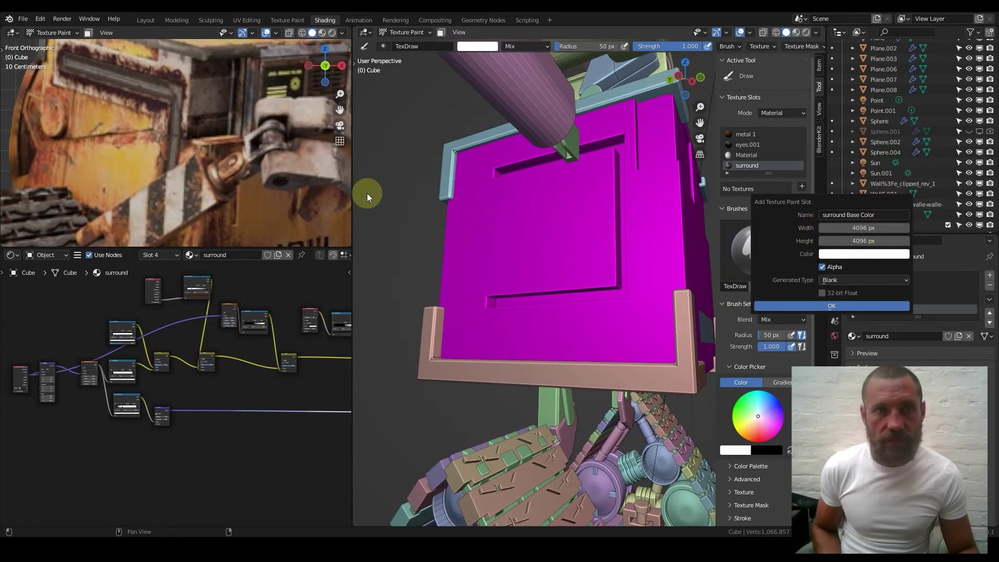
left_click(823, 267)
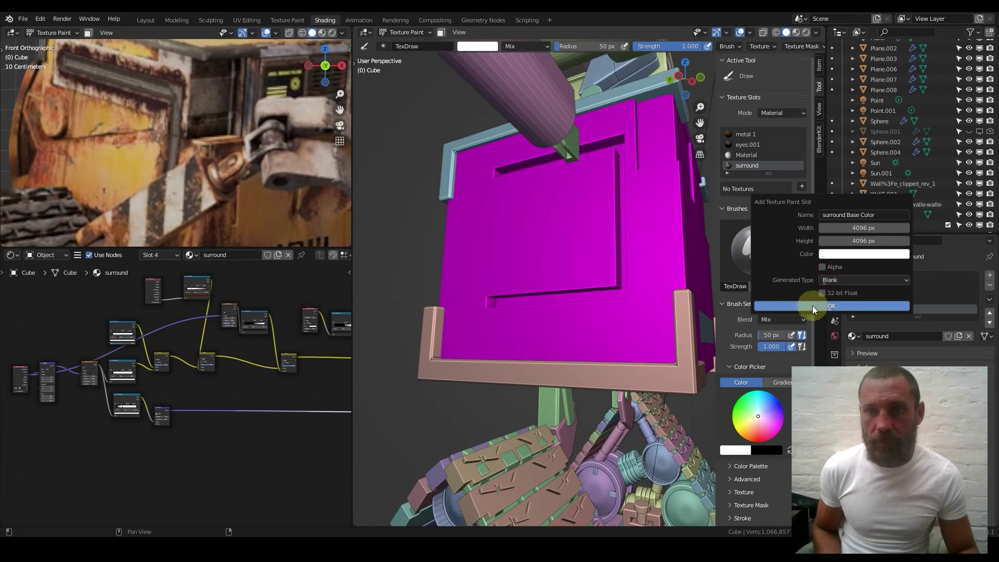
left_click(813, 305)
Move the new image texture node into the empty space above the surround material's other nodes
scroll(209, 393, "up", 3)
scroll(189, 418, "up", 2)
scroll(213, 397, "up", 1)
middle_click_drag(221, 412, 209, 368)
key("g")
left_click(292, 420)
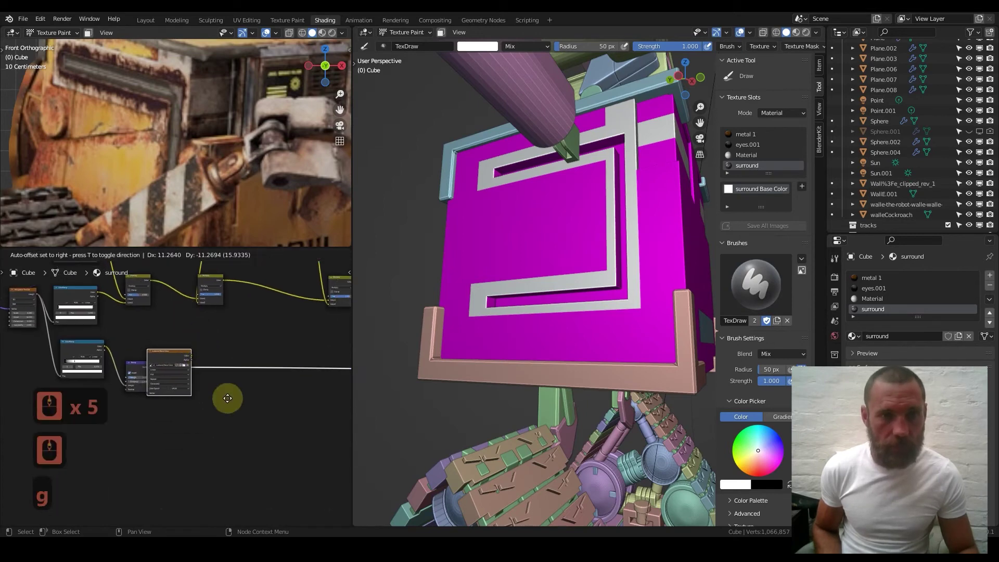
middle_click_drag(274, 401, 170, 457)
scroll(172, 448, "down", 4)
key("g")
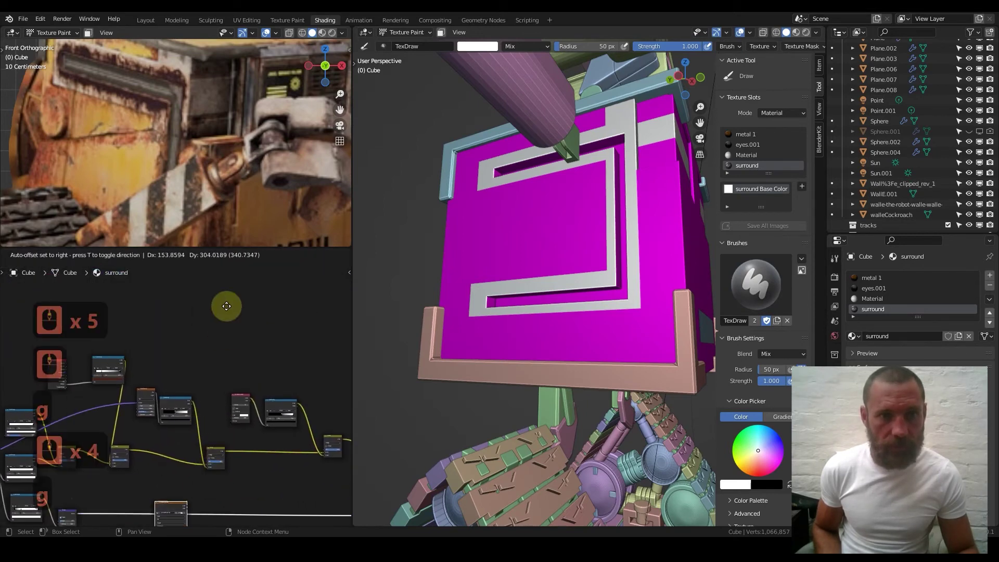
Sample a dark brown from the reference image's door frame as the brush colour
scroll(593, 297, "up", 2)
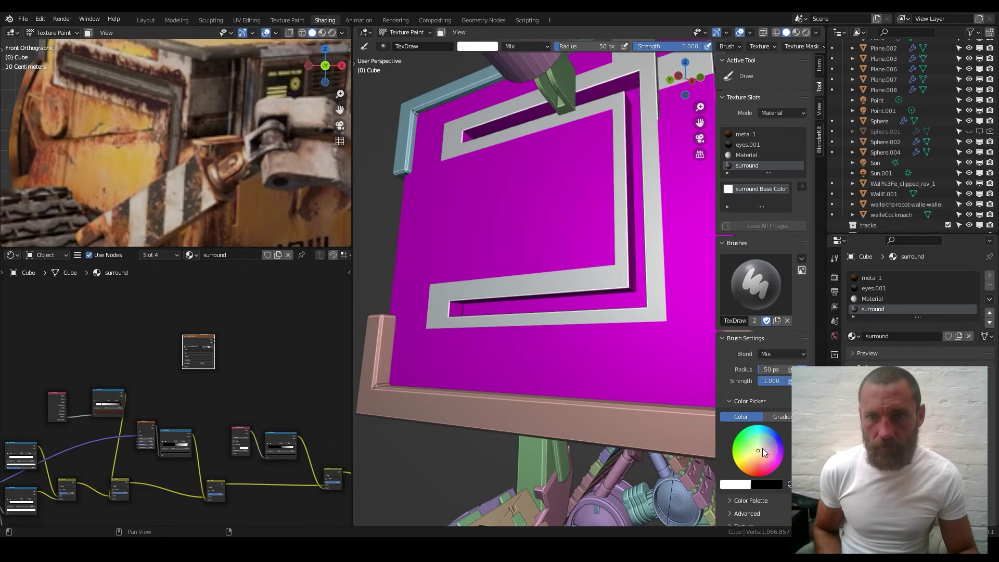
scroll(739, 438, "down", 2)
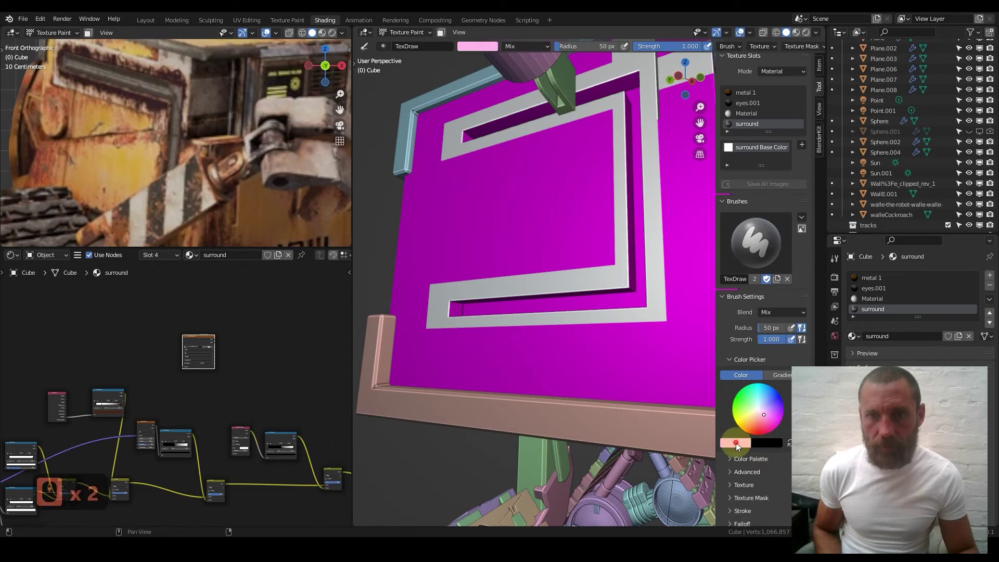
left_click(736, 440)
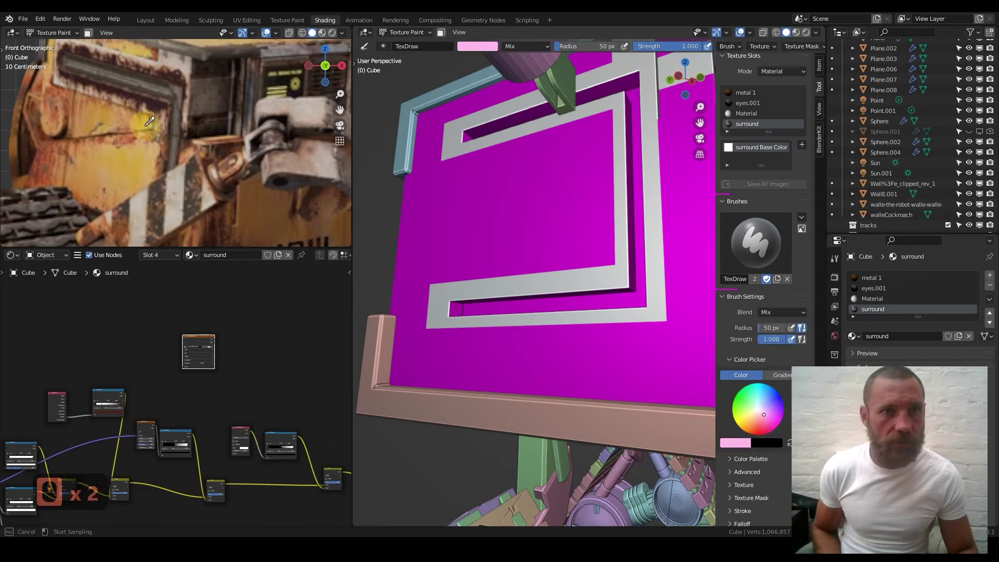
key("s")
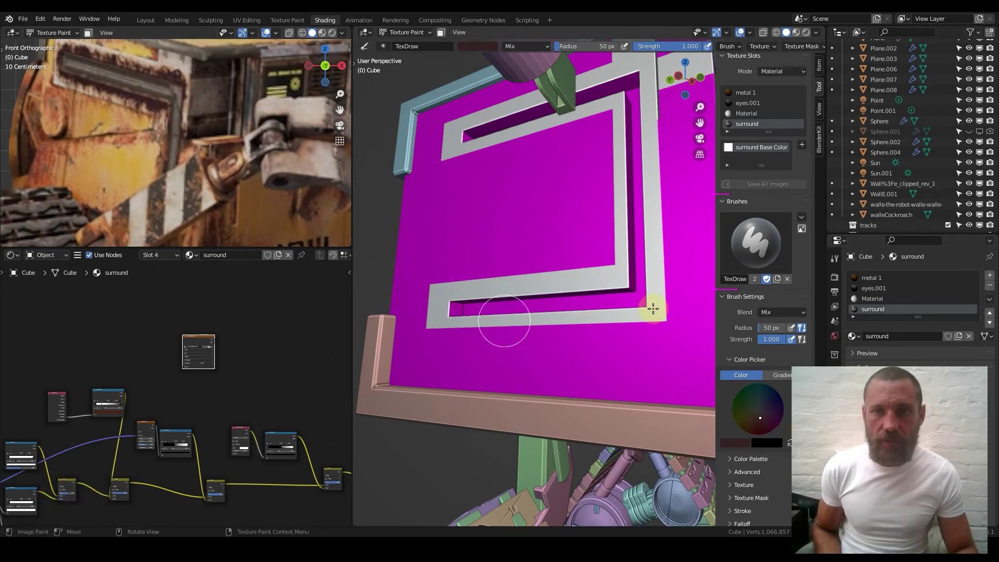
Undo a test stroke on the frame's lower bar and set the brush strength to 0.141 and radius to 7 px
mouse_move(565, 295)
left_mouse_down()
mouse_move(484, 270)
mouse_move(575, 296)
mouse_move(475, 310)
left_mouse_up()
key("ctrl+z")
mouse_move(505, 286)
middle_mouse_down()
mouse_move(526, 285)
mouse_move(518, 259)
middle_mouse_up()
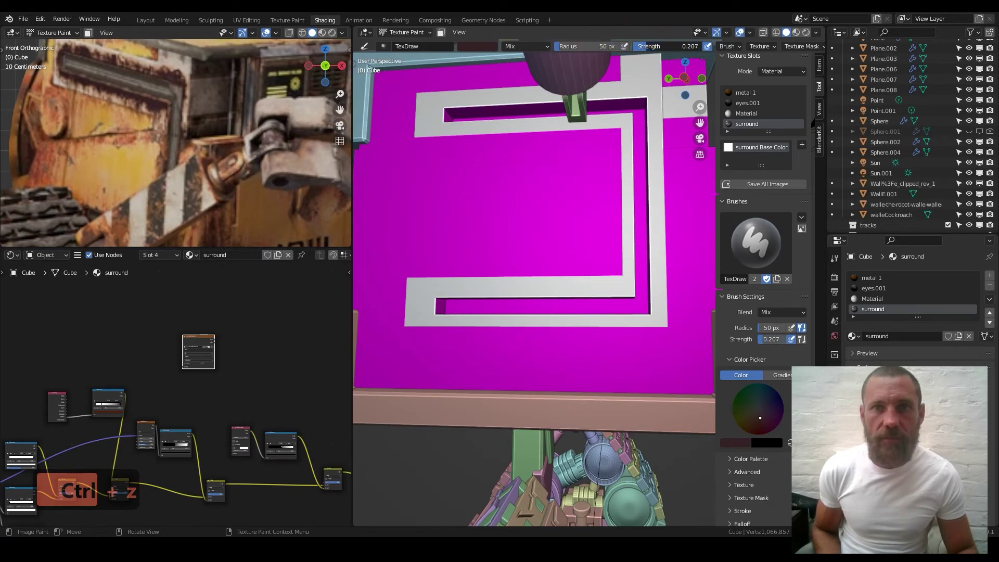
key("shift+f")
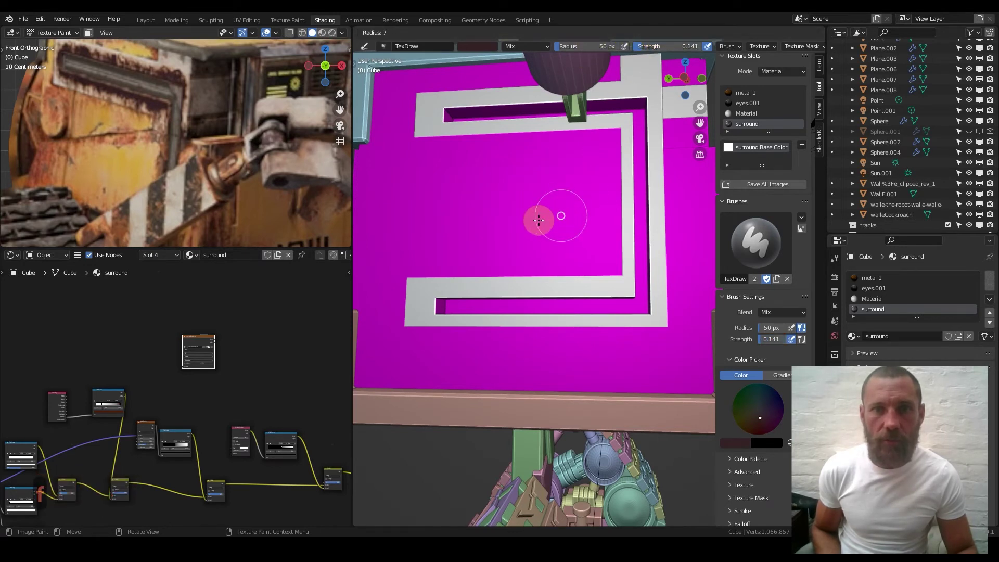
left_click(539, 220)
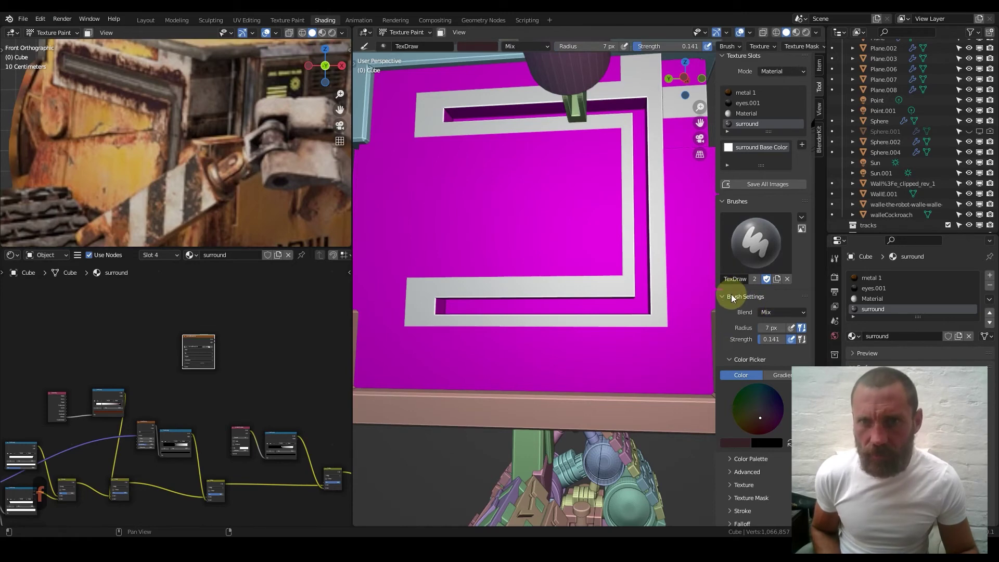
Open the brush's stroke settings and set the jitter to 2.0, keeping the Space stroke method
scroll(736, 301, "down", 11)
left_click(731, 437)
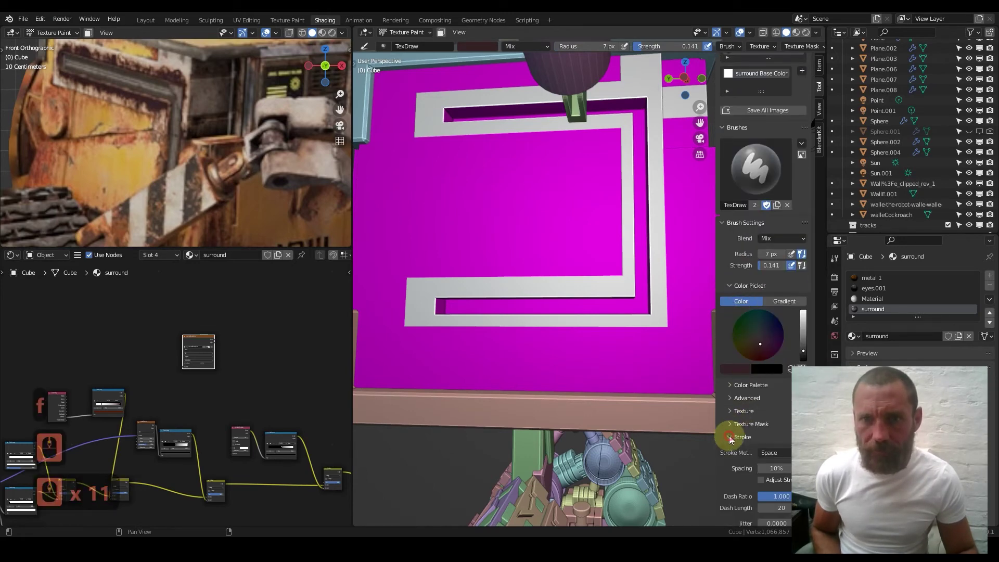
scroll(761, 397, "down", 11)
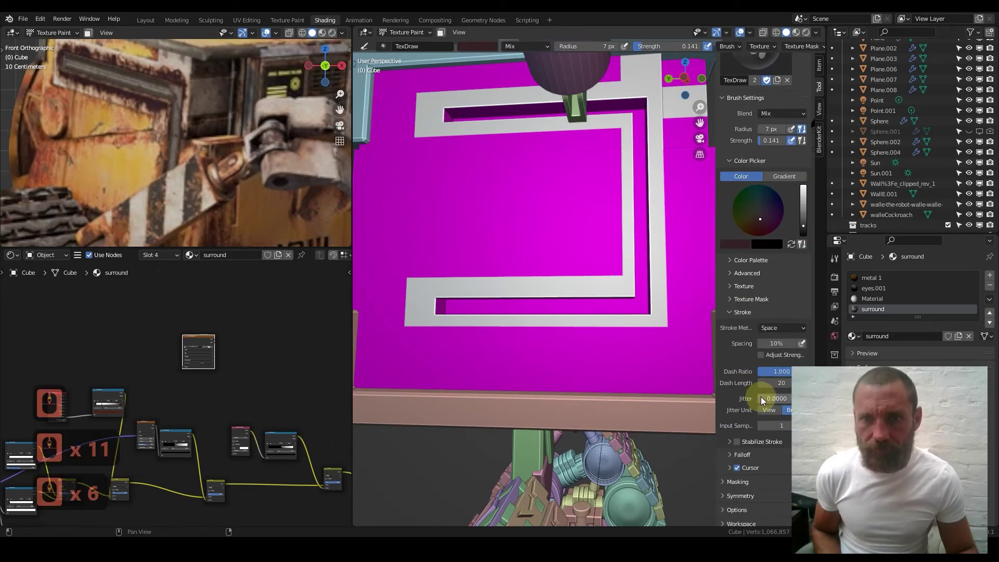
left_click(782, 329)
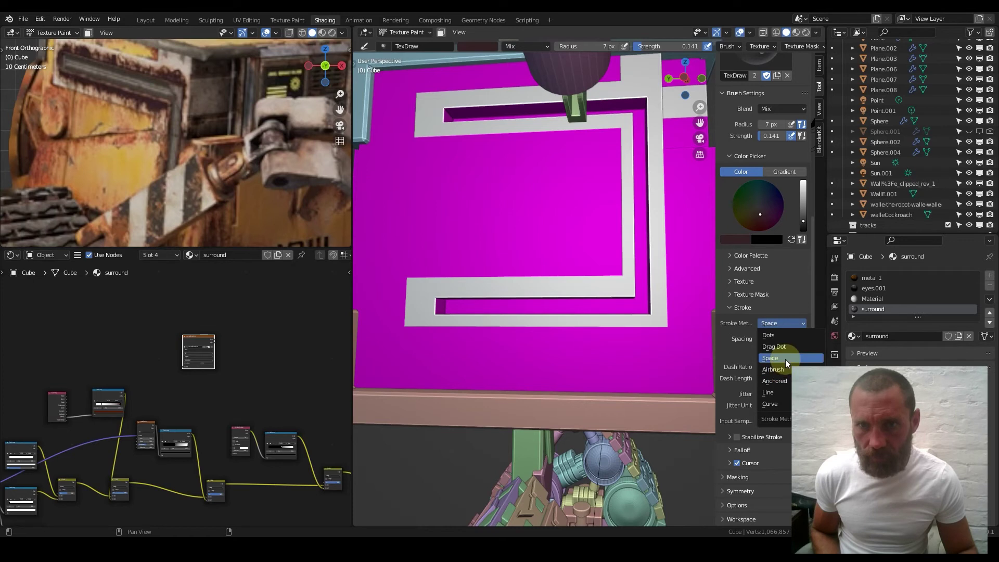
key("Escape")
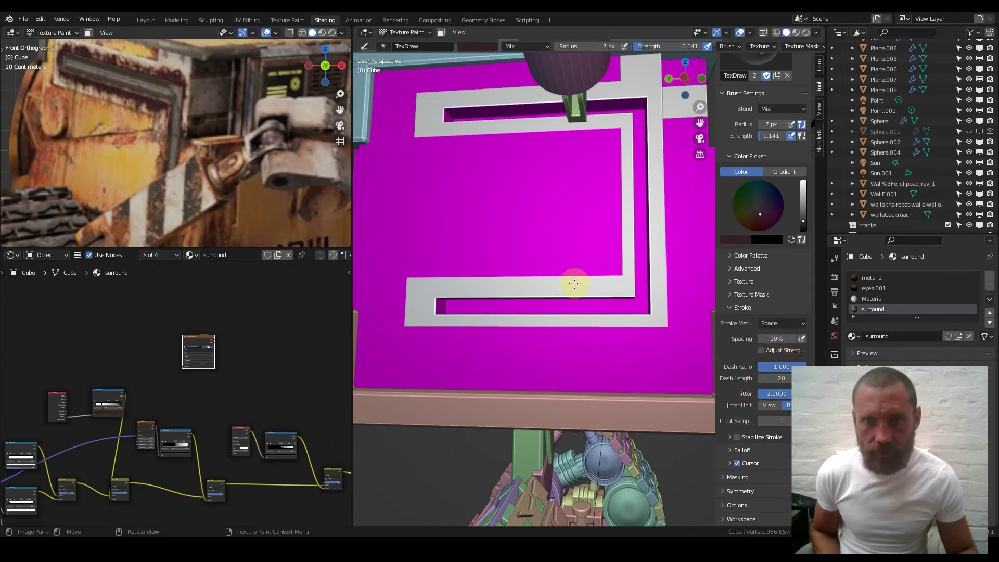
Set the brush radius to 25 px, try a stroke on the frame's lower bar and undo it
key("f")
left_click(549, 282)
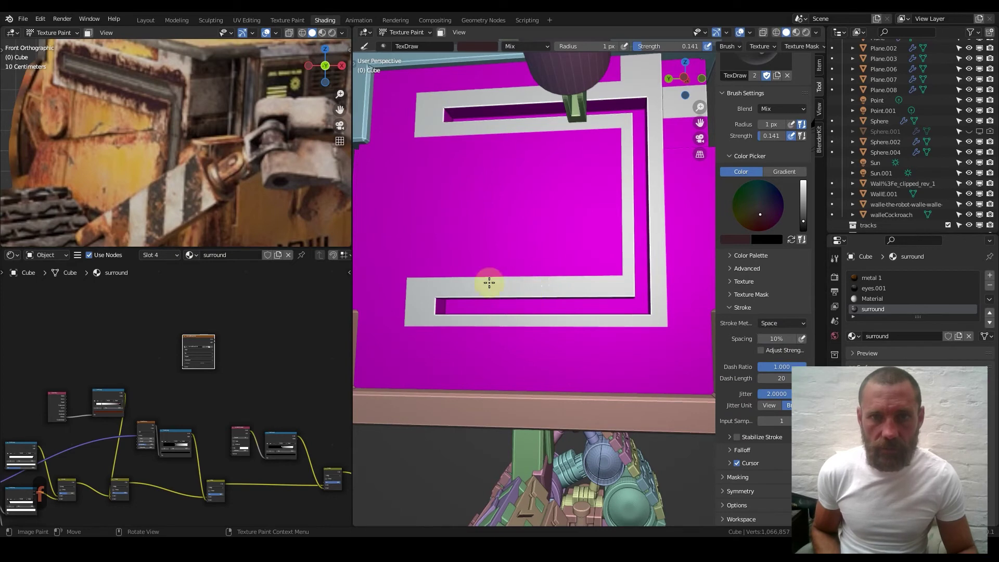
key("f")
left_click(538, 289)
mouse_move(538, 289)
left_mouse_down()
mouse_move(510, 290)
mouse_move(446, 257)
mouse_move(499, 275)
left_mouse_up()
key("ctrl+z")
Set the stroke jitter to 0.3158, try strokes along the frame's lower bar and undo them
scroll(555, 289, "up", 2)
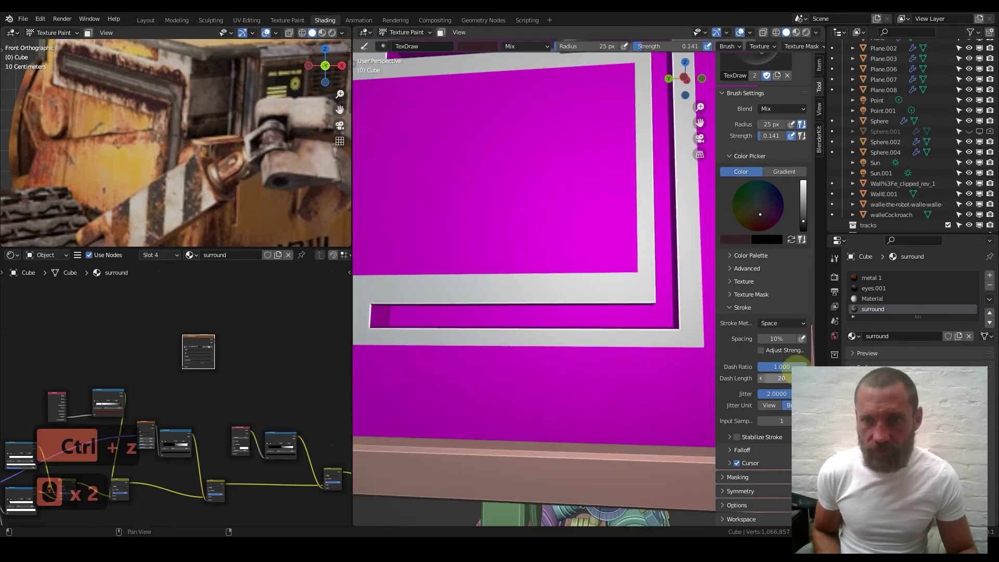
left_click_drag(782, 367, 776, 397)
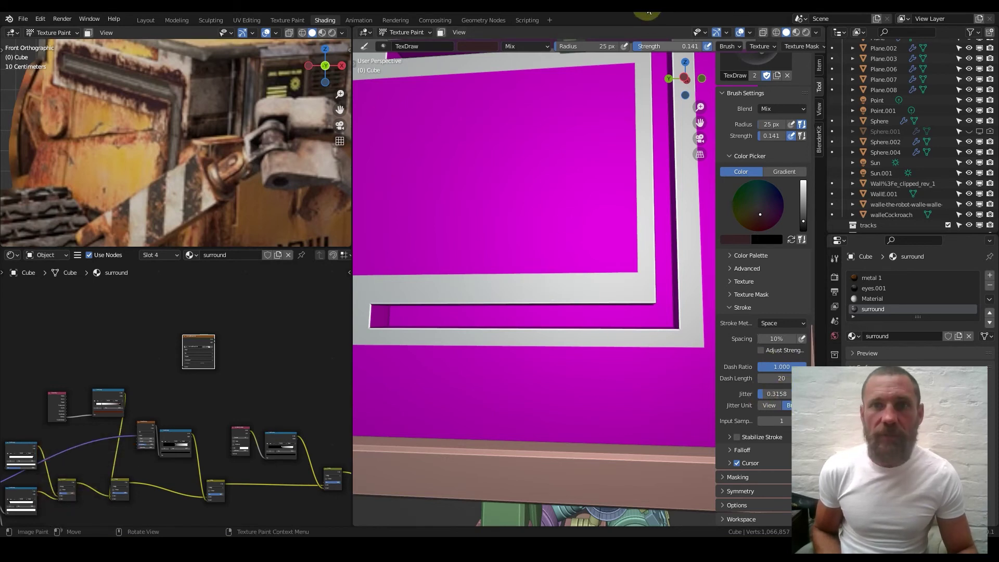
mouse_move(592, 243)
left_mouse_down()
mouse_move(600, 263)
mouse_move(620, 270)
mouse_move(578, 270)
mouse_move(607, 260)
mouse_move(522, 268)
mouse_move(596, 255)
mouse_move(620, 270)
mouse_move(424, 270)
mouse_move(522, 272)
left_mouse_up()
mouse_move(522, 272)
middle_mouse_down()
mouse_move(522, 295)
mouse_move(491, 281)
mouse_move(662, 286)
middle_mouse_up()
mouse_move(633, 285)
left_mouse_down()
mouse_move(463, 284)
mouse_move(475, 272)
left_mouse_up()
key("ctrl+z")
key("ctrl+z")
Create a new color palette for the brush and store the current dark brown color in it
mouse_move(618, 261)
middle_mouse_down("shift")
mouse_move(555, 234)
mouse_move(561, 244)
mouse_move(578, 224)
middle_mouse_up("shift")
left_click_drag(803, 195, 806, 182)
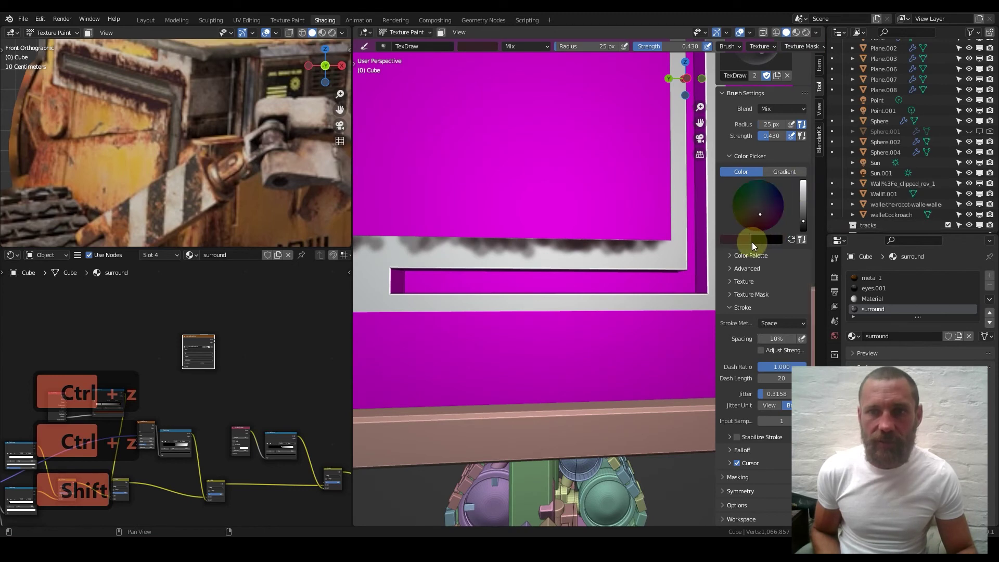
left_click(730, 255)
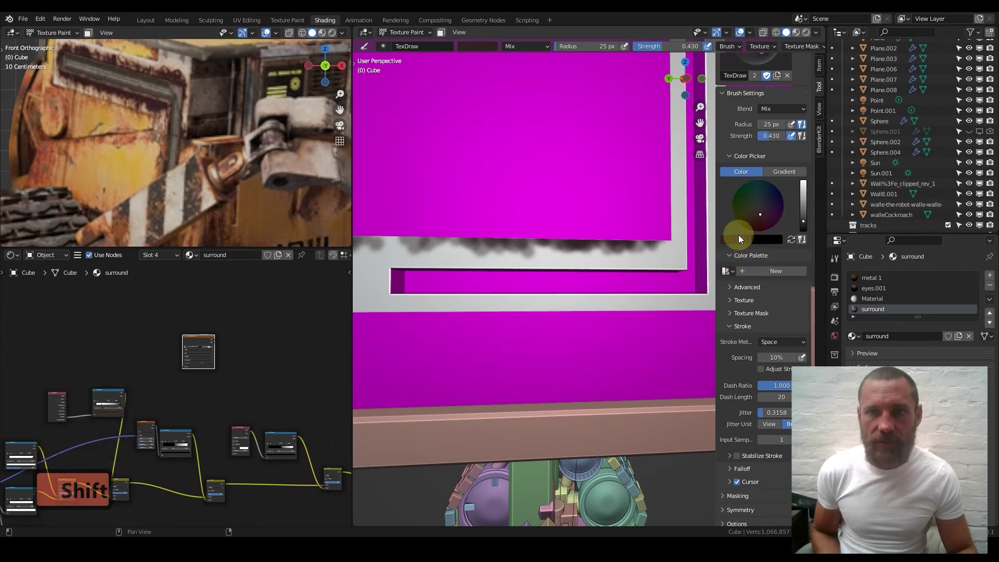
left_click(757, 273)
left_click(725, 284)
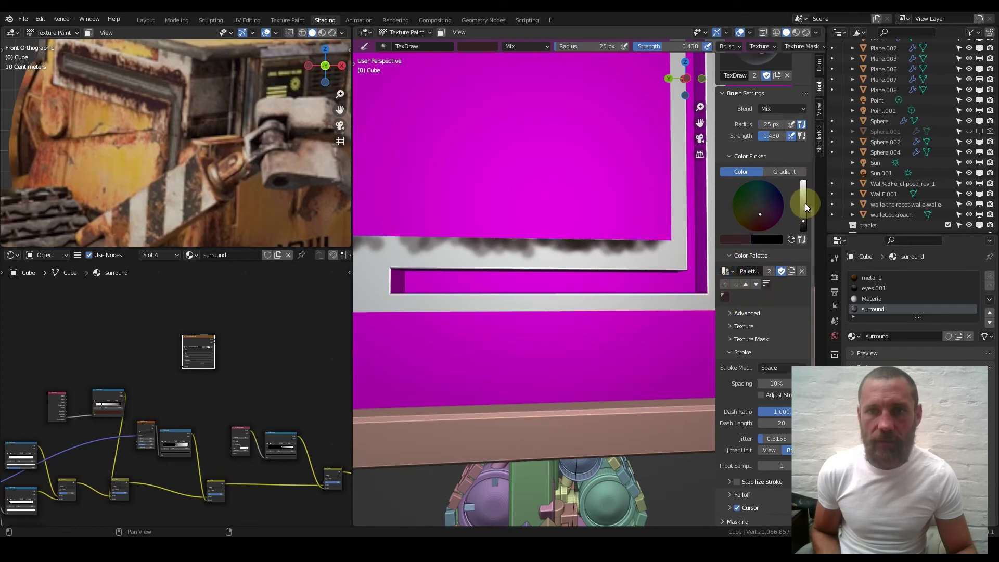
Set the brush to white with a 156 px radius and 1.000 strength, and paint over the dark smudges on the frame's lower bar
left_click_drag(804, 207, 801, 187)
left_click(741, 239)
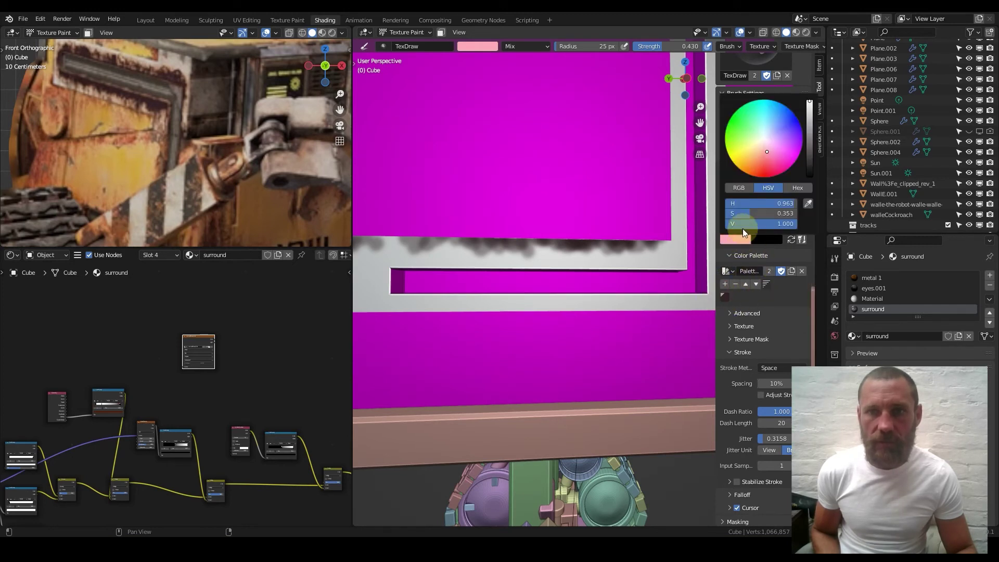
left_click(759, 138)
key("f")
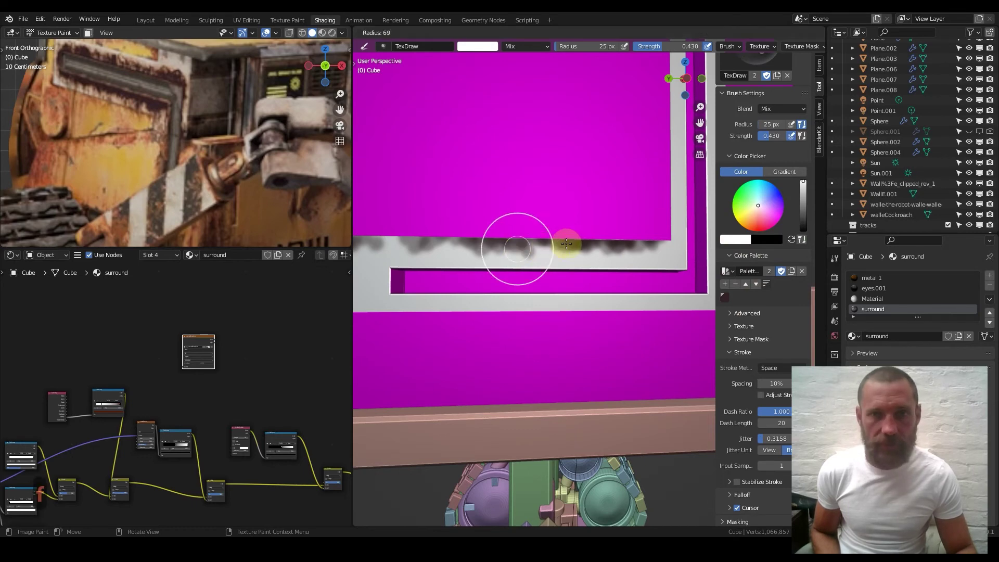
left_click(619, 242)
left_click_drag(665, 52, 709, 52)
mouse_move(577, 195)
middle_mouse_down()
mouse_move(551, 210)
mouse_move(523, 205)
middle_mouse_up()
mouse_move(538, 224)
left_mouse_down()
mouse_move(636, 217)
mouse_move(436, 249)
mouse_move(513, 235)
left_mouse_up()
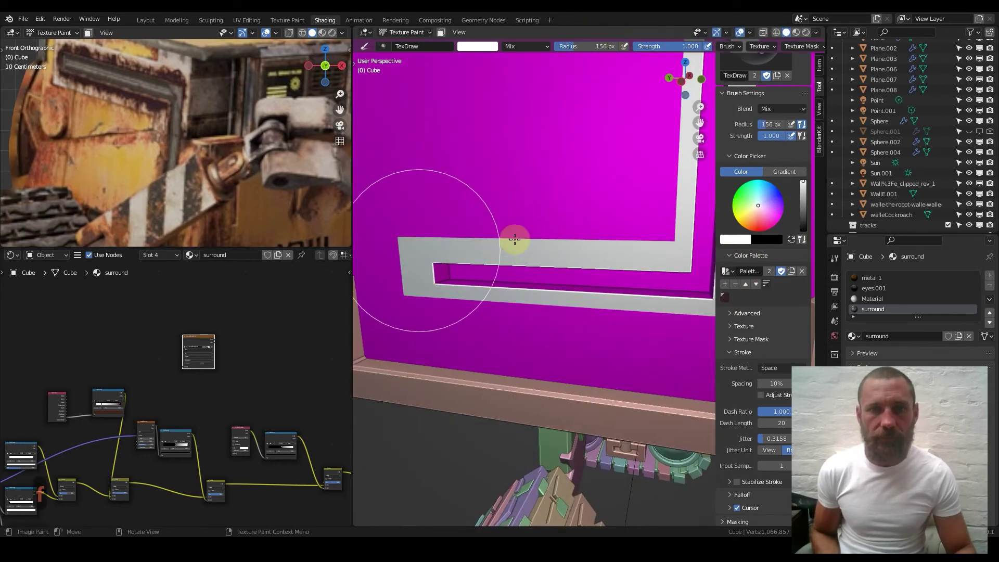
Switch back to the saved dark brown palette color and set the brush radius to 31 px and strength to 0.459
right_click(573, 244)
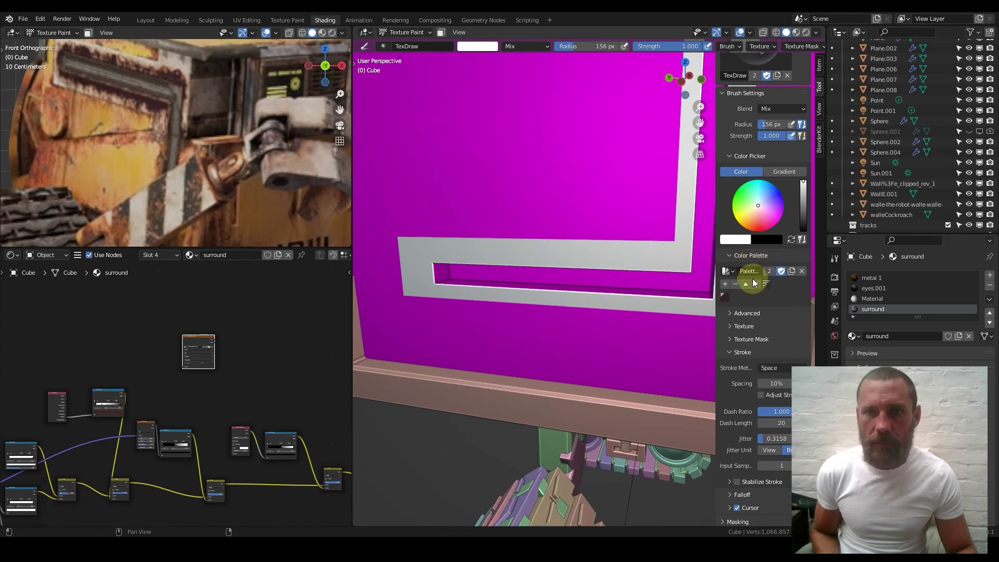
left_click(724, 296)
key("f")
left_click(509, 264)
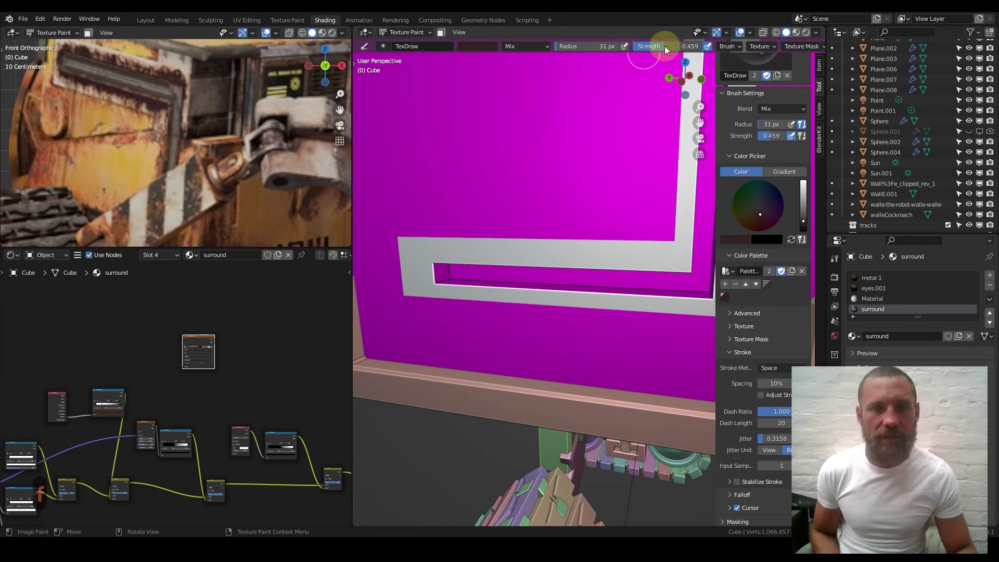
middle_click_drag(511, 226, 548, 203)
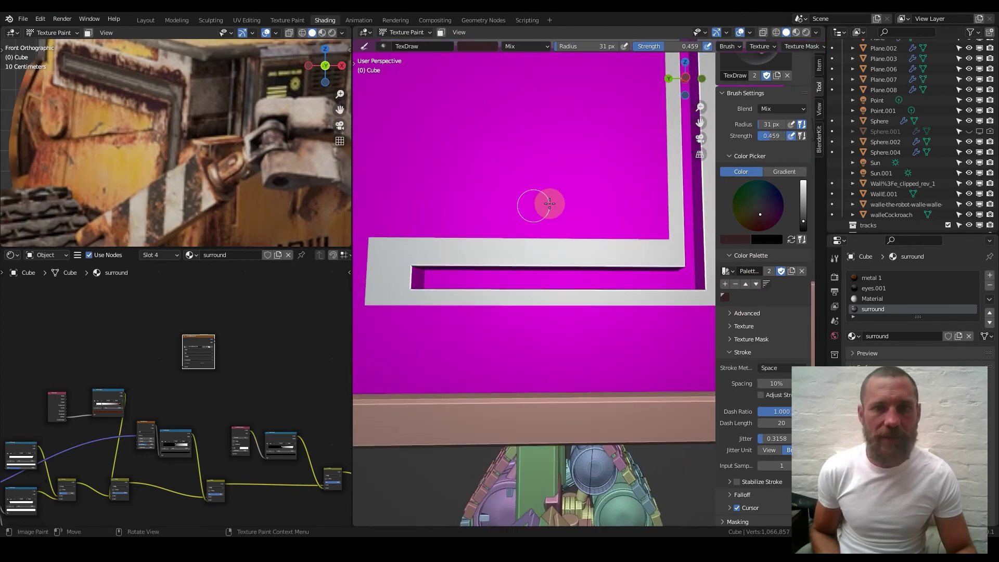
Set the brush radius to 14 px and paint dark grime along the edges of the slot in the frame's lower bar
key("f")
left_click(411, 273)
mouse_move(411, 273)
left_mouse_down()
mouse_move(431, 264)
mouse_move(474, 268)
mouse_move(416, 271)
mouse_move(411, 281)
mouse_move(411, 272)
mouse_move(413, 283)
mouse_move(429, 272)
mouse_move(676, 264)
mouse_move(590, 271)
left_mouse_up()
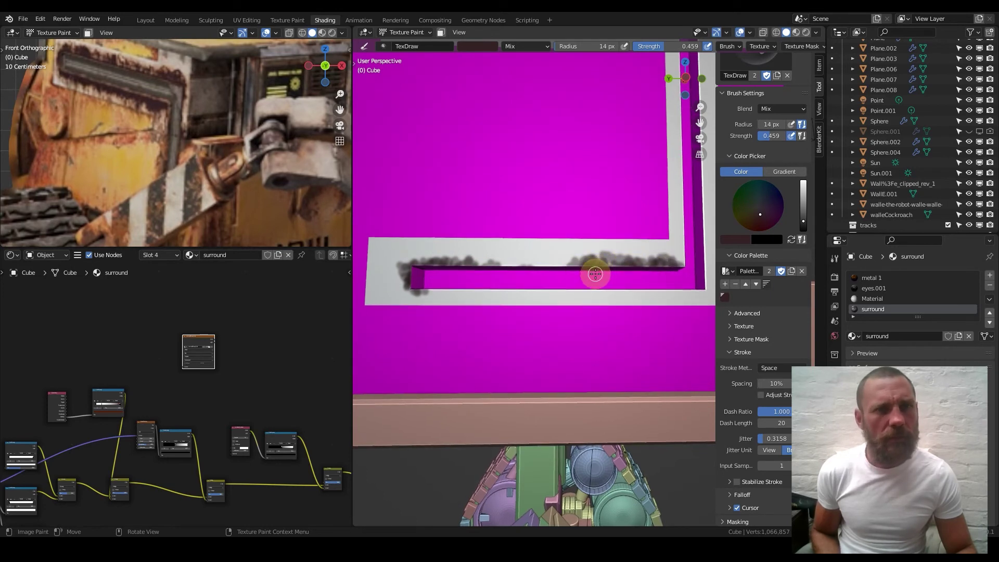
left_click(469, 261)
mouse_move(509, 264)
left_mouse_down()
mouse_move(586, 272)
mouse_move(509, 270)
mouse_move(437, 286)
mouse_move(502, 293)
mouse_move(435, 287)
mouse_move(538, 288)
left_mouse_up()
left_click_drag(600, 289, 602, 282)
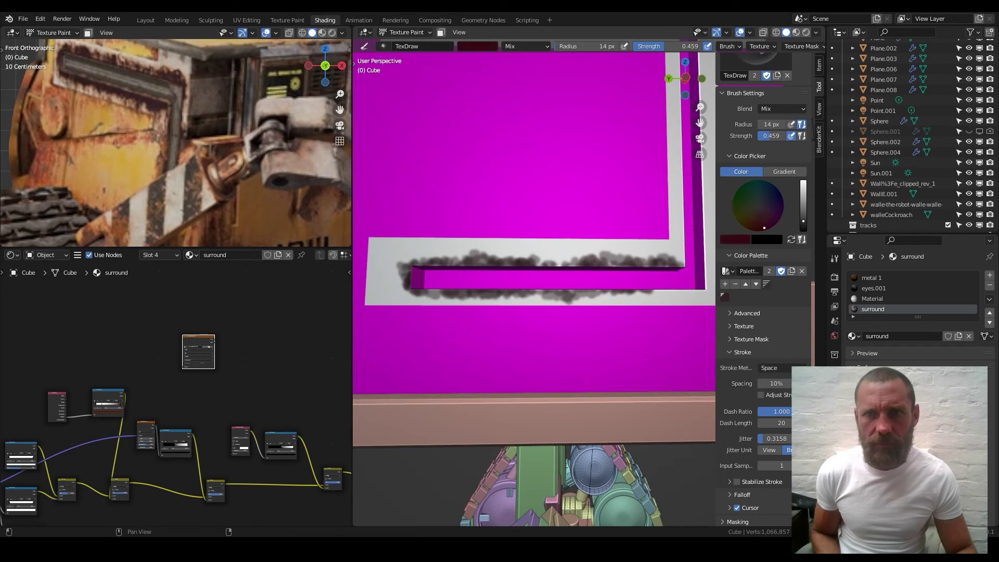
Change the brush to a dark red and layer strokes over the grime around the lower slot, extending it to the frame's corner
left_click_drag(803, 221, 803, 213)
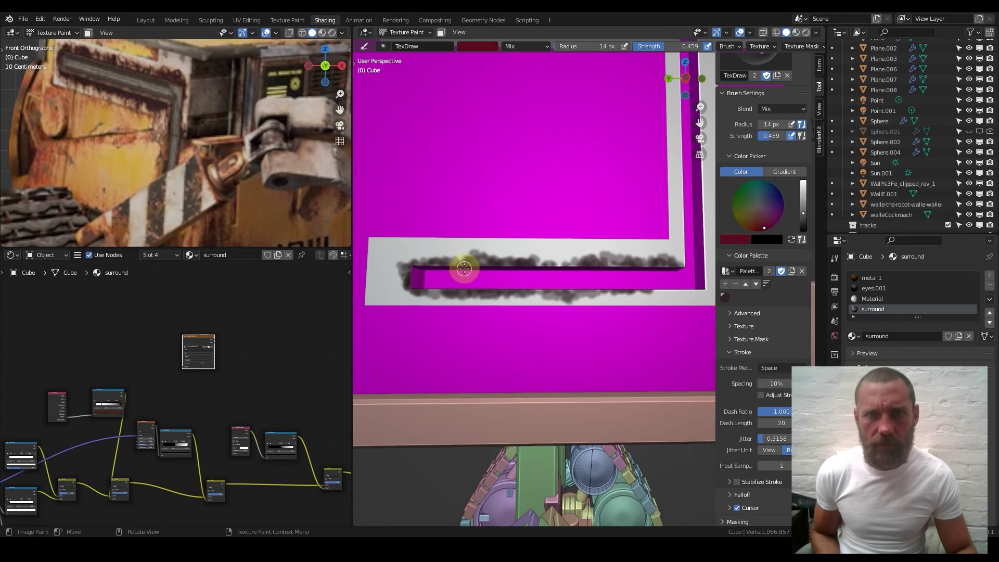
left_click(473, 262)
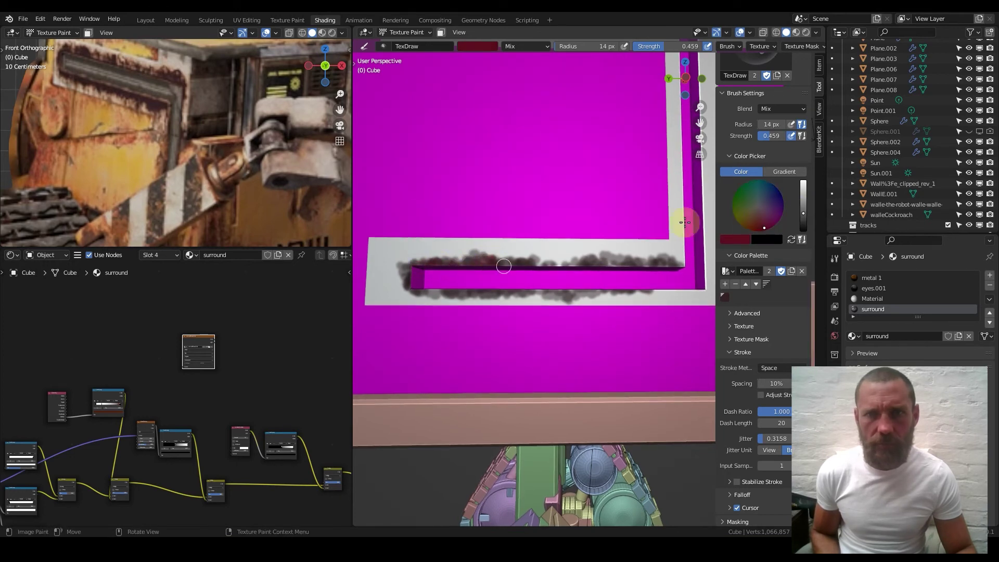
left_click_drag(803, 213, 803, 218)
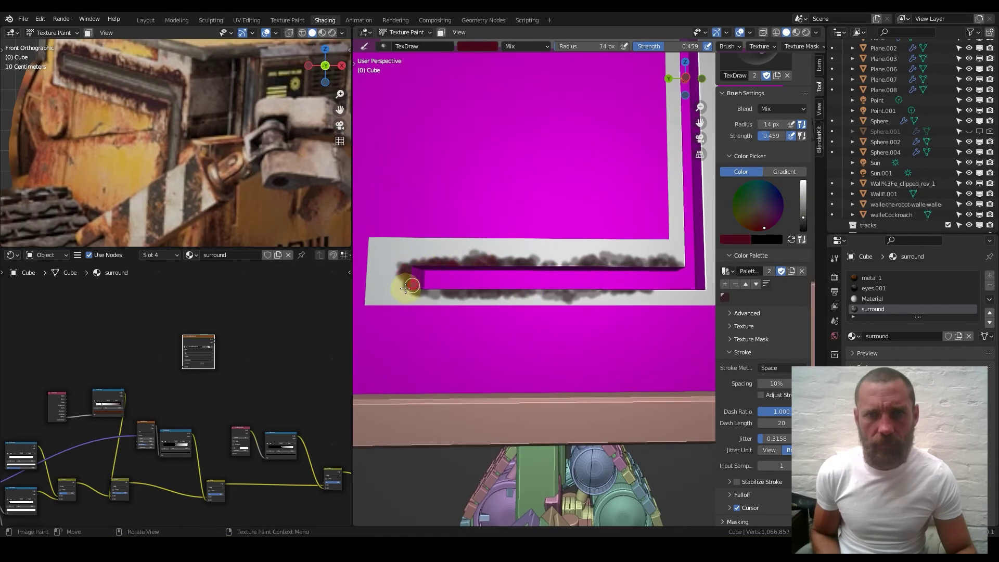
mouse_move(432, 287)
left_mouse_down()
mouse_move(526, 290)
mouse_move(480, 253)
mouse_move(585, 266)
mouse_move(653, 262)
left_mouse_up()
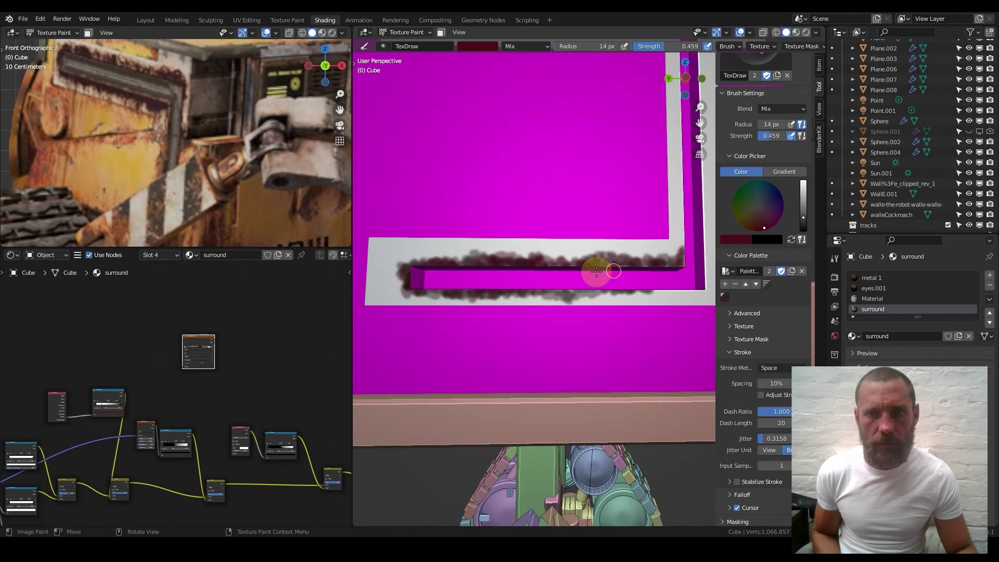
left_click_drag(571, 294, 648, 287)
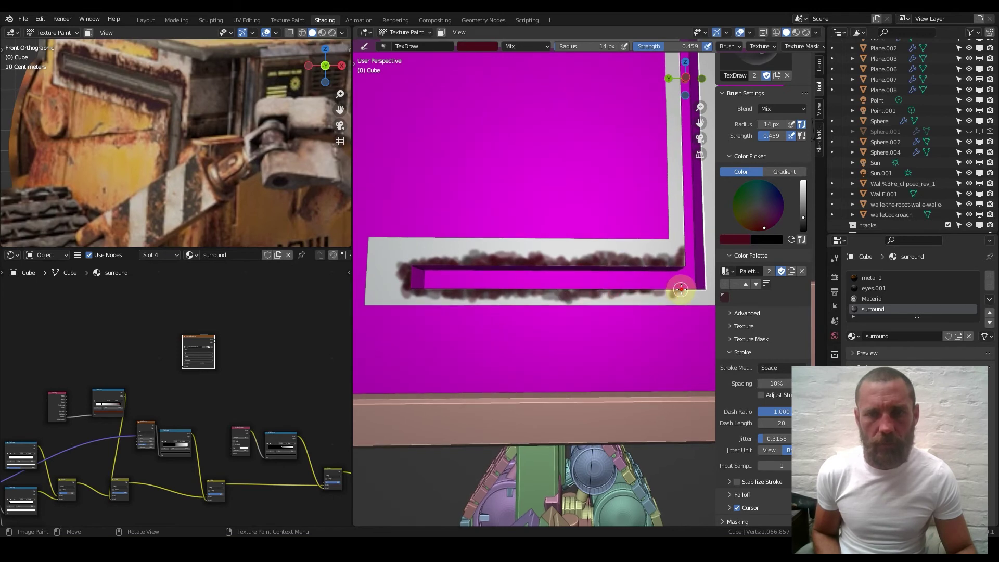
left_click_drag(587, 293, 435, 292)
middle_click_drag(585, 260, 542, 278, "shift")
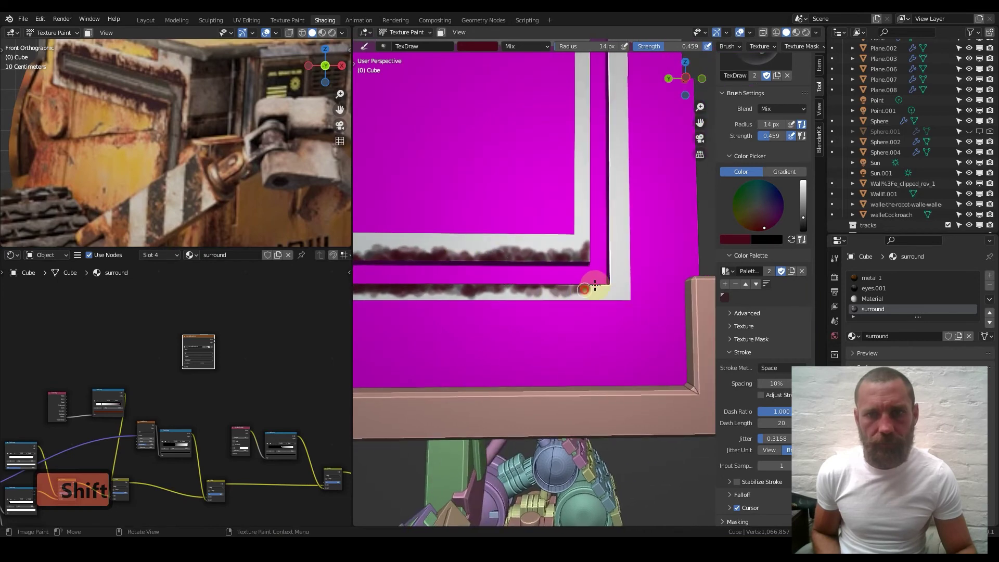
mouse_move(613, 282)
left_mouse_down()
mouse_move(585, 286)
mouse_move(618, 283)
left_mouse_up()
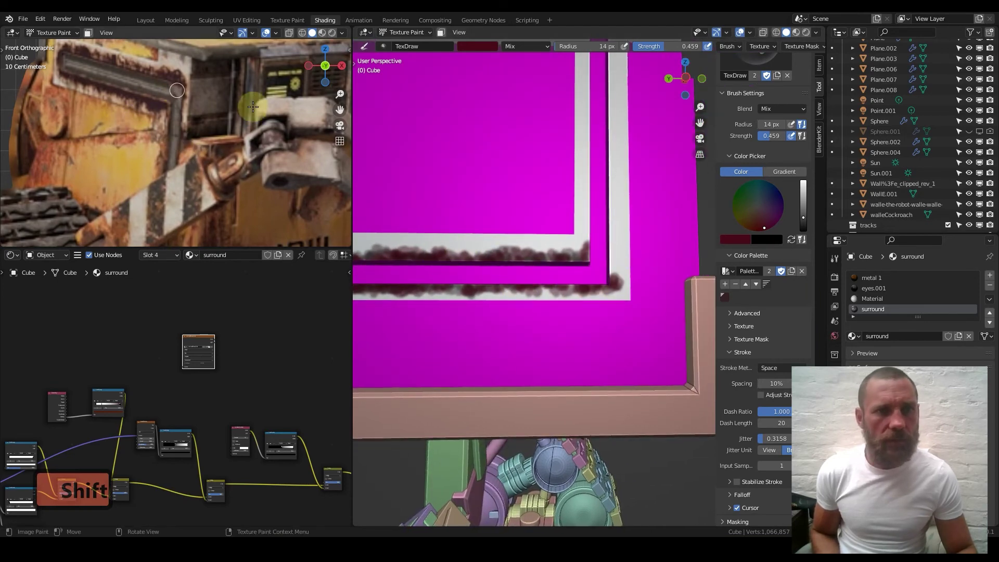
Undo the test strokes on the lower edge of the frame's upper bar
middle_click_drag(585, 58, 628, 223, "shift")
middle_click_drag(526, 221, 607, 232, "shift")
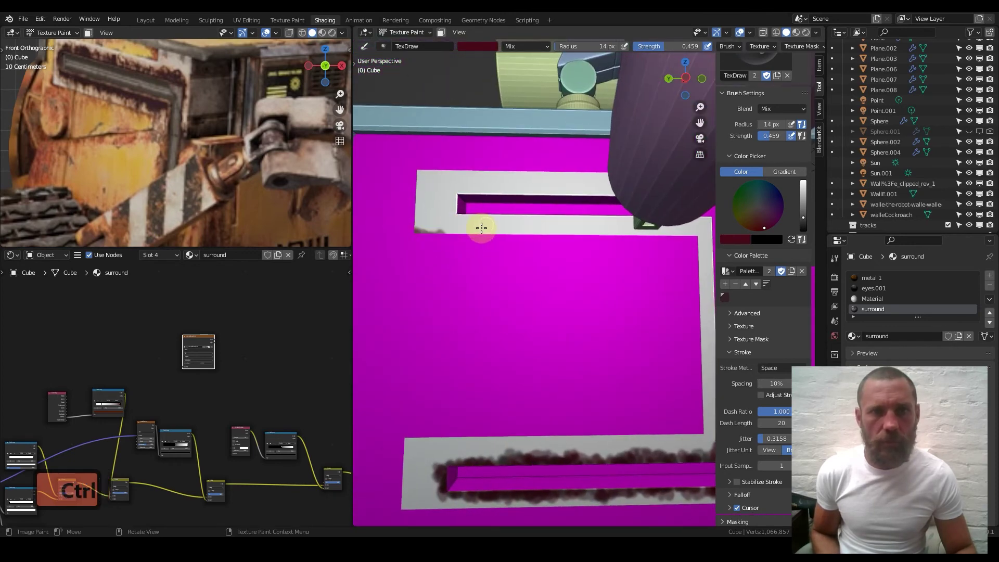
key("ctrl+z")
key("ctrl+z")
key("ctrl+z")
key("ctrl+z")
key("ctrl+z")
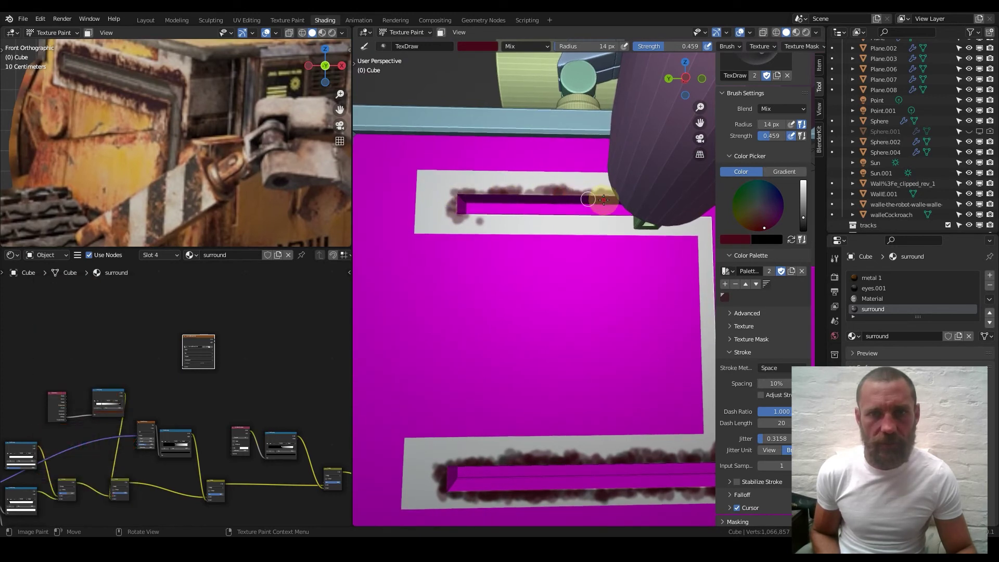
Paint dark red grime around the edges of the slot in the frame's upper bar, including the part hidden behind the arm
left_click_drag(450, 197, 495, 192)
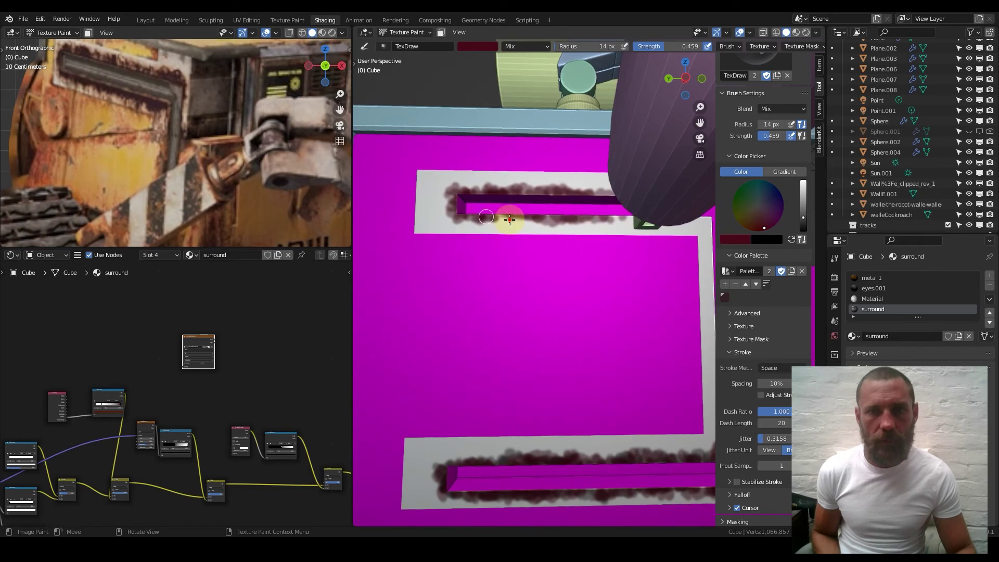
left_click_drag(527, 223, 586, 217)
middle_click_drag(657, 216, 610, 206)
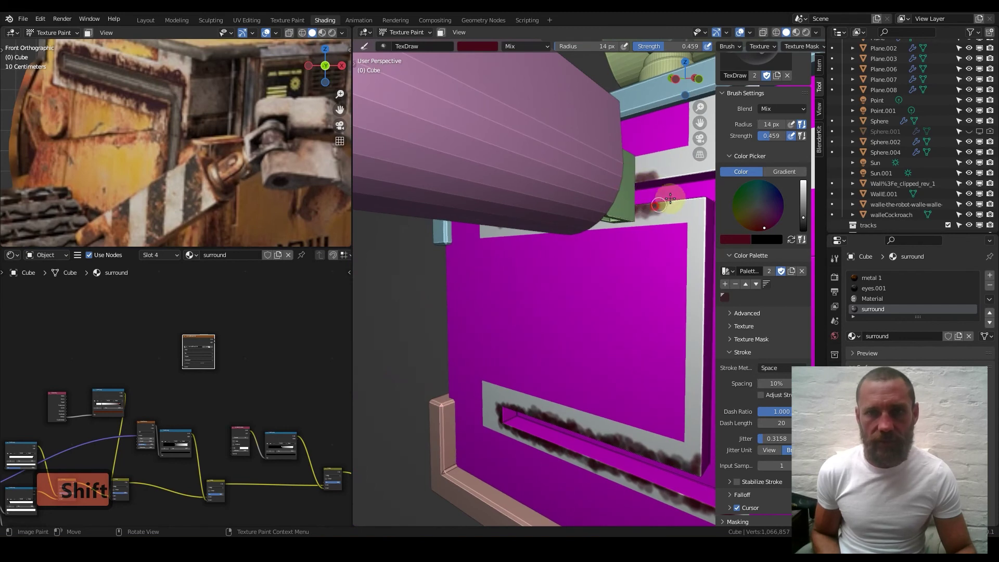
left_click_drag(696, 198, 674, 183)
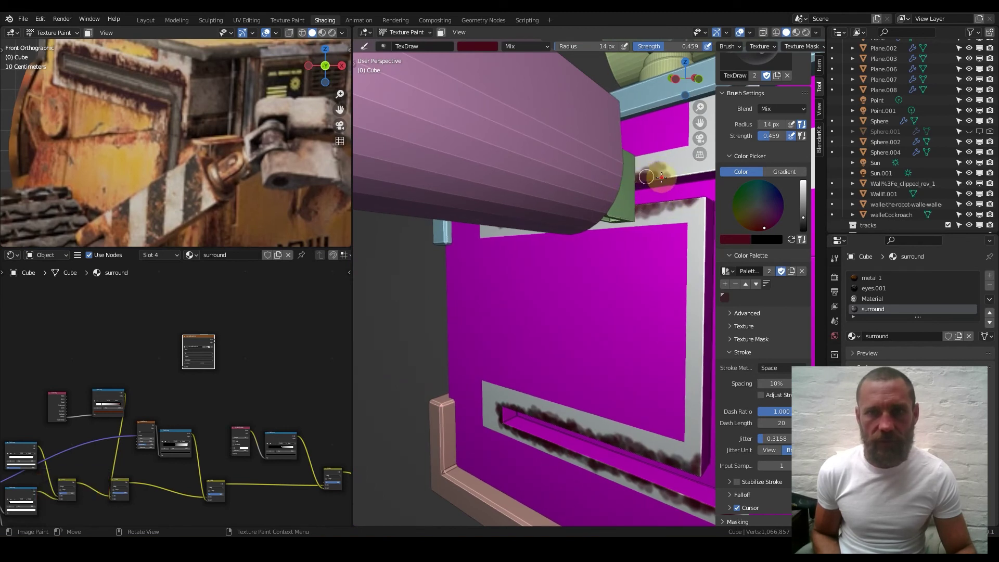
middle_click_drag(625, 208, 560, 228, "shift")
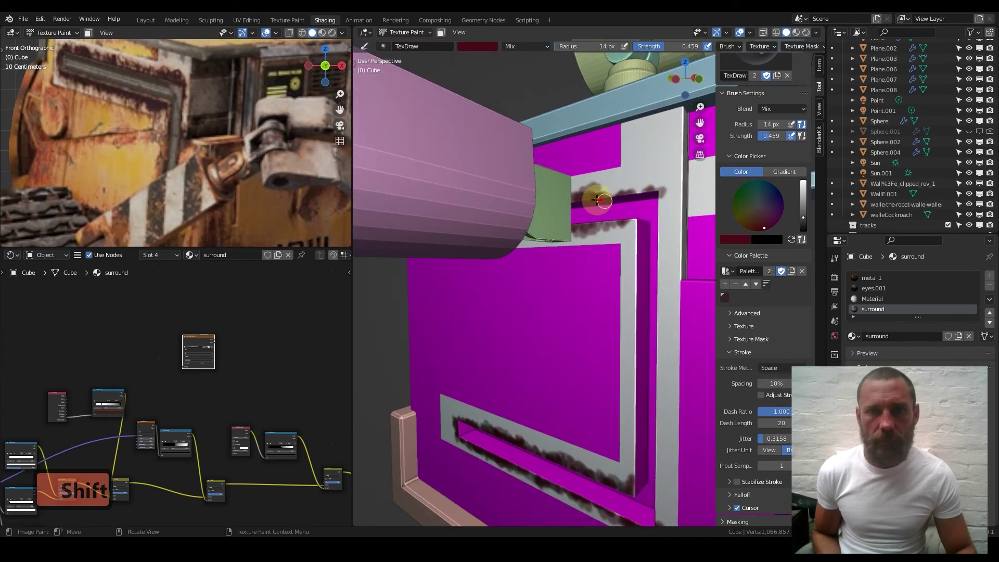
mouse_move(622, 194)
left_mouse_down()
mouse_move(601, 190)
mouse_move(600, 224)
left_mouse_up()
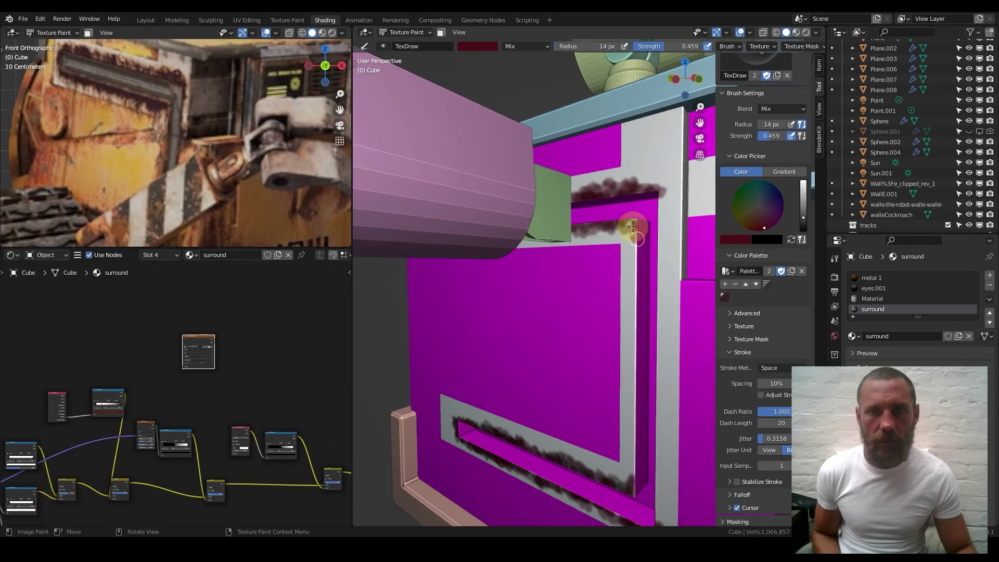
left_click_drag(547, 231, 510, 230)
Inspect the painted grime around the robot's body and save all modified texture images
middle_click_drag(411, 273, 575, 248)
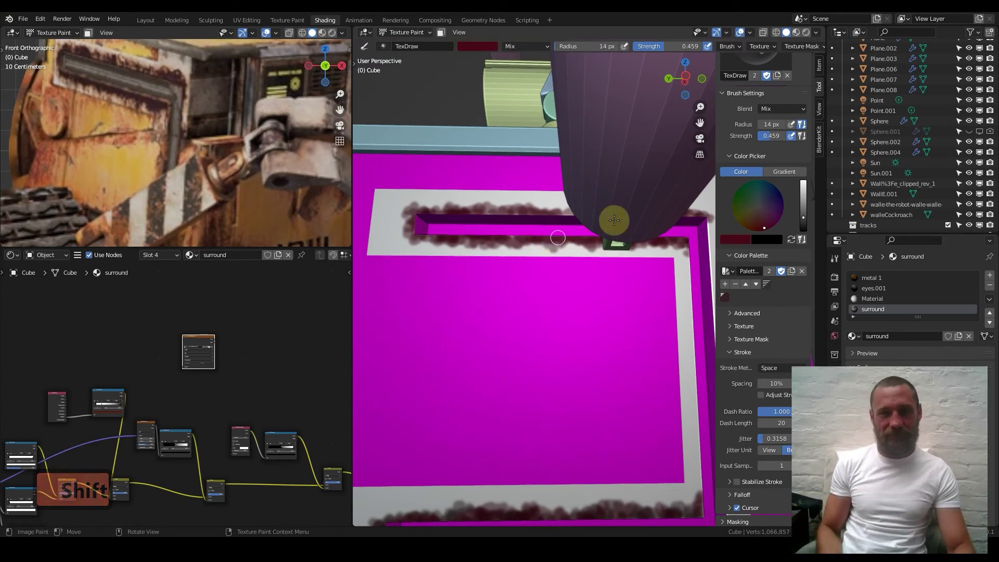
scroll(567, 288, "down", 4)
middle_click_drag(575, 290, 553, 271)
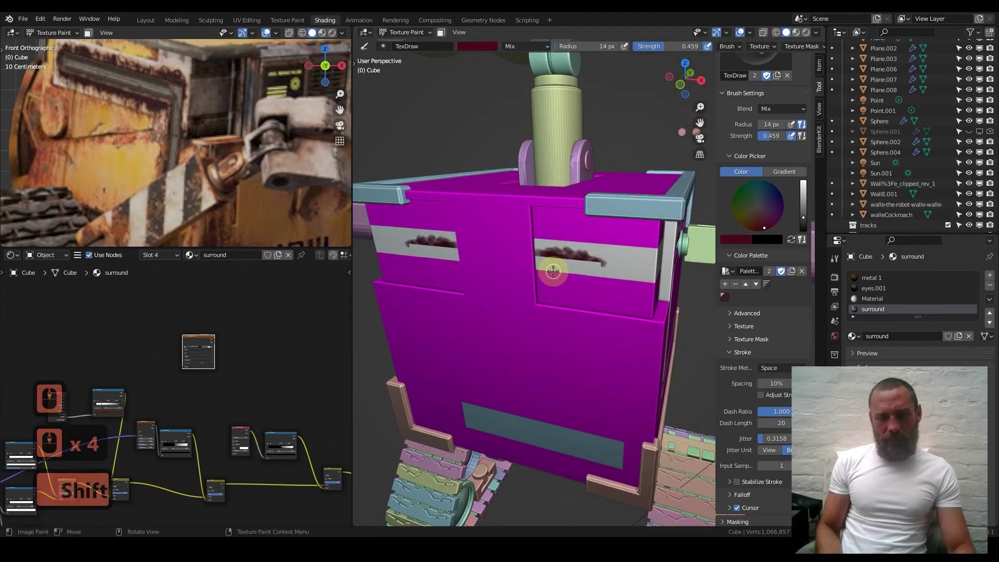
middle_click_drag(469, 277, 559, 333)
scroll(467, 309, "down", 3)
scroll(556, 329, "up", 5)
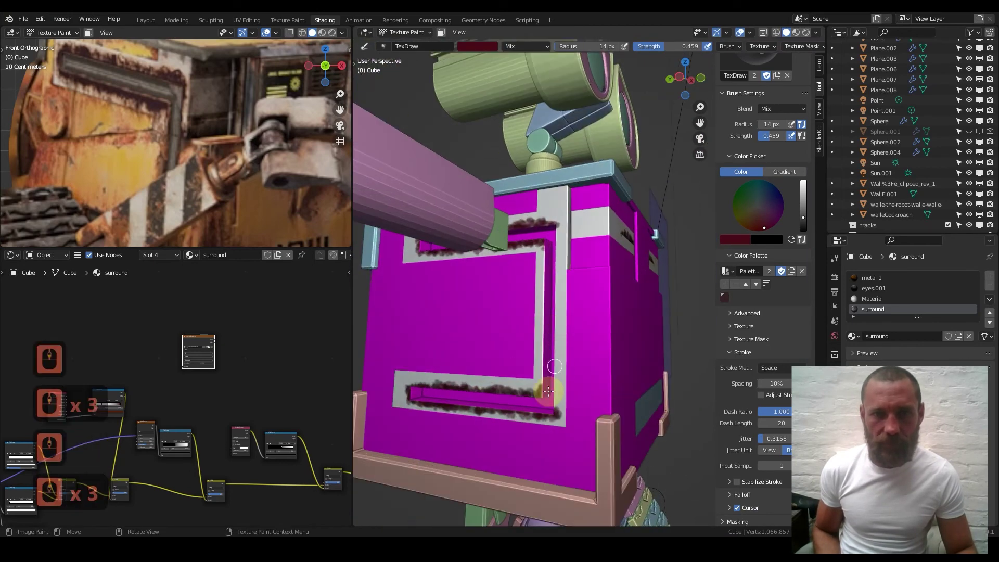
scroll(775, 208, "up", 15)
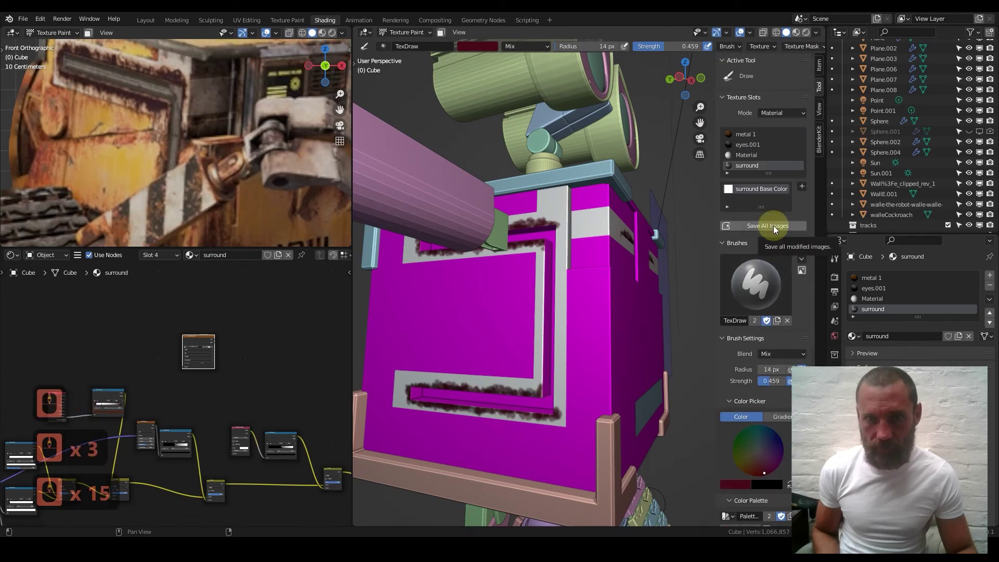
left_click(773, 226)
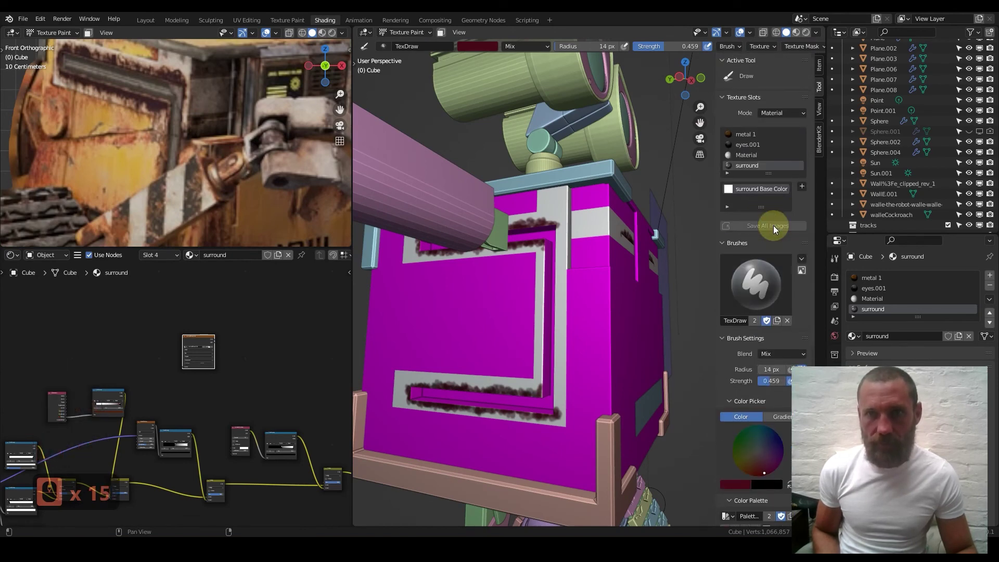
Move the shader and Material Output nodes of the surround material further right to free space after the last Mix node
scroll(231, 407, "up", 3)
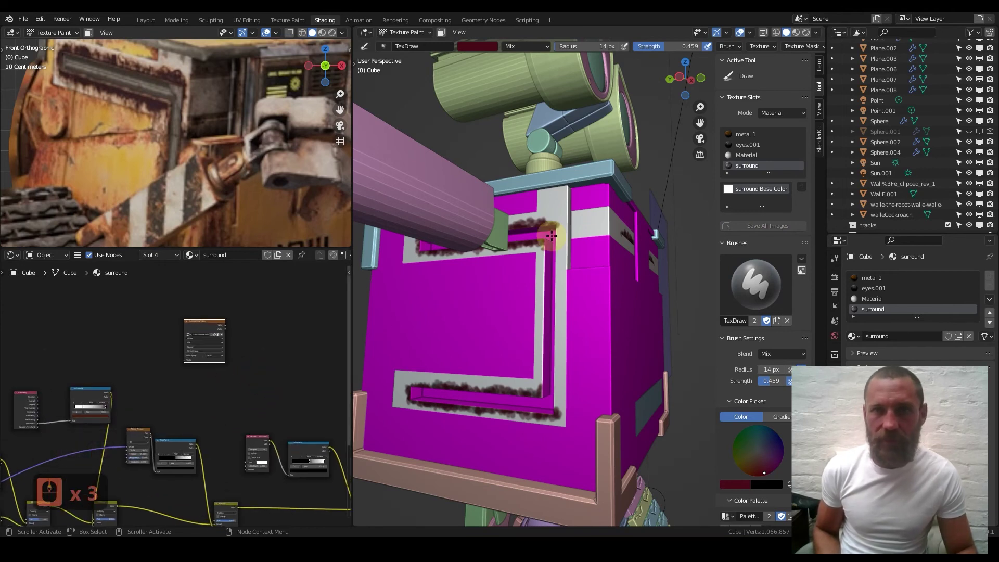
scroll(269, 374, "down", 3)
scroll(271, 376, "up", 2)
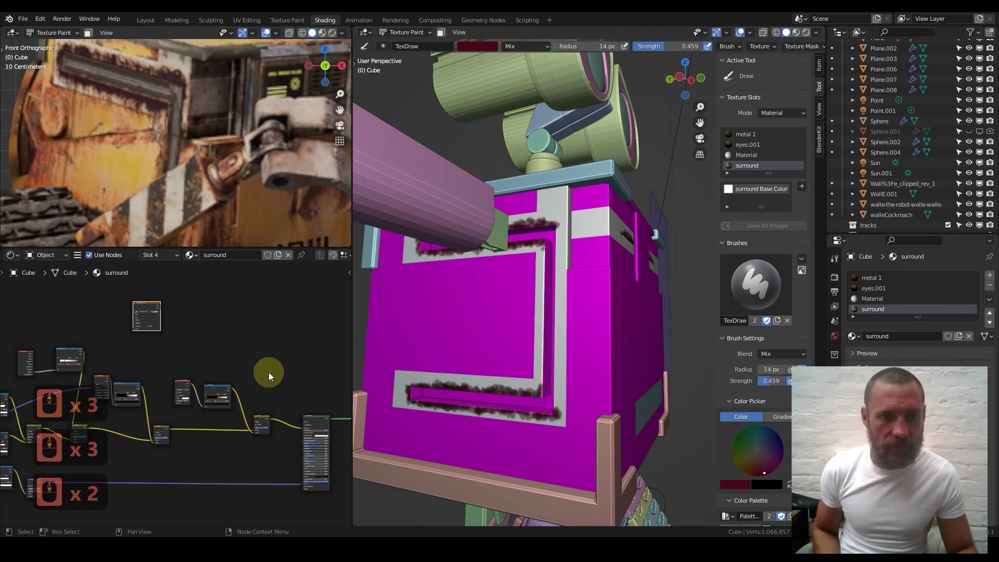
left_click_drag(243, 348, 343, 445)
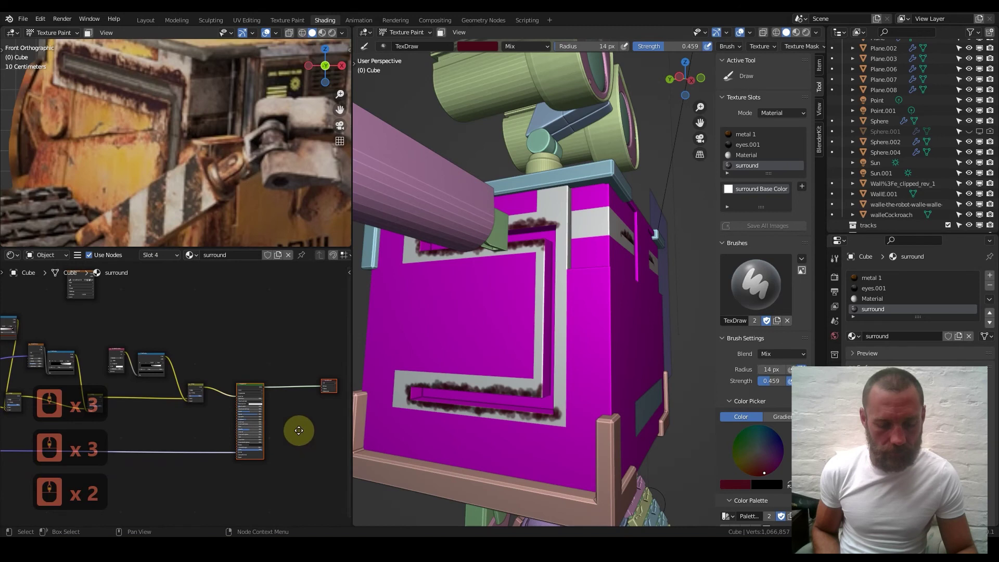
middle_click_drag(295, 428, 210, 379)
key("g")
left_click(309, 381)
Duplicate the last Mix node and insert the copy into the link between it and the shader node
scroll(162, 314, "up", 1)
middle_click_drag(163, 314, 252, 377)
scroll(199, 399, "up", 3)
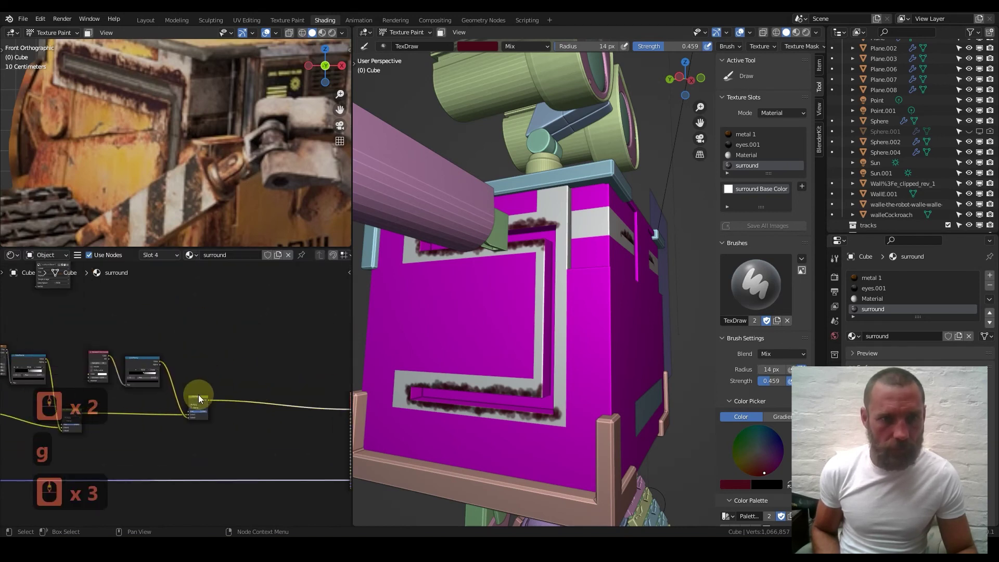
key("shift+d")
left_click(257, 402)
Move the unconnected painted image texture node next to the duplicated Mix node
middle_click_drag(40, 264, 125, 301)
left_click_drag(133, 297, 295, 390)
middle_click_drag(315, 406, 280, 371, "shift")
scroll(188, 377, "down", 5)
key("g")
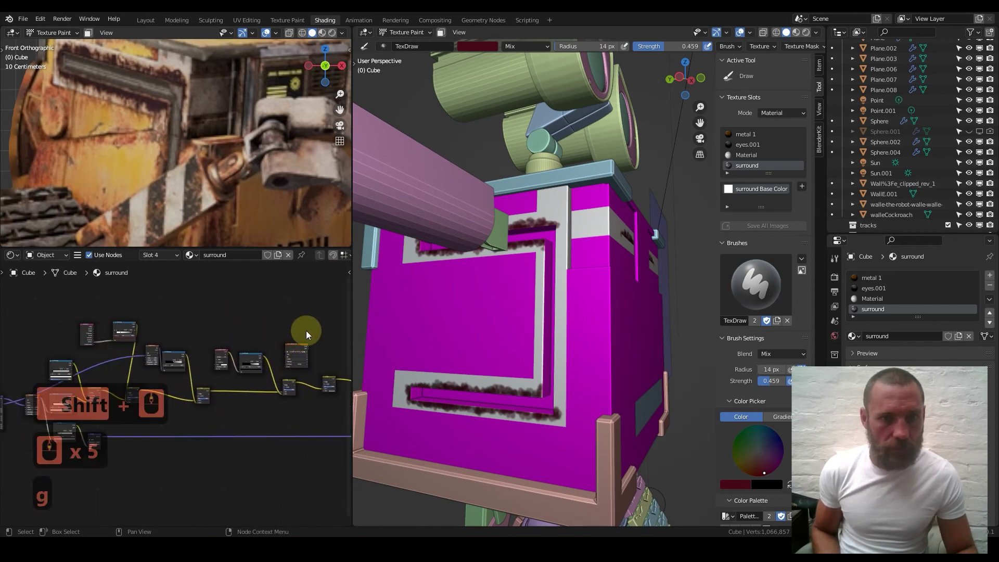
Reposition the painted image texture node and place the Texture Coordinate node beside it
key("g")
left_click(234, 329)
scroll(145, 387, "up", 4)
left_click(81, 382)
key("g")
left_click(234, 305)
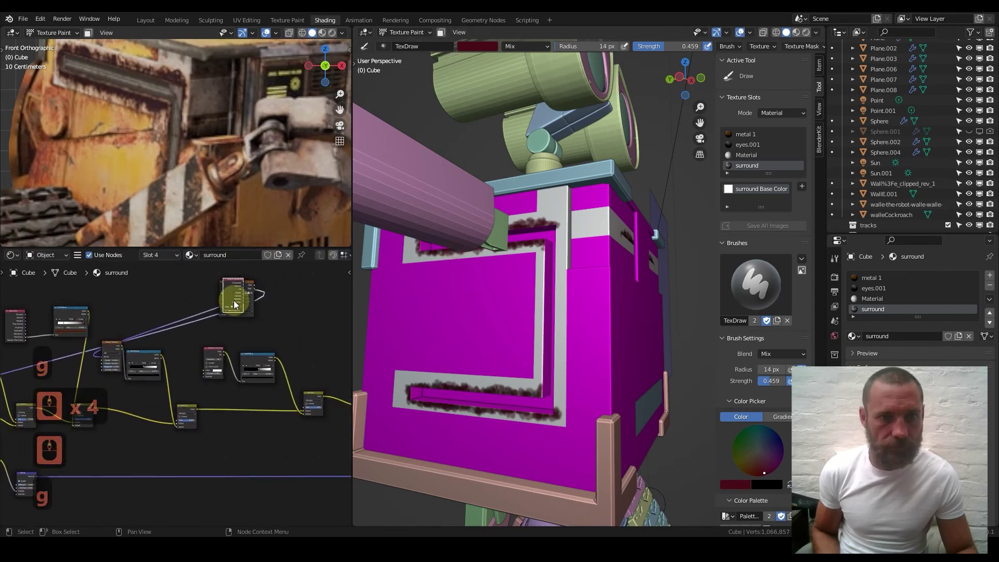
Link the UV output of the Texture Coordinate node to the Vector input of the surround Base Color image texture
scroll(167, 390, "up", 11)
key("g")
scroll(206, 338, "up", 6)
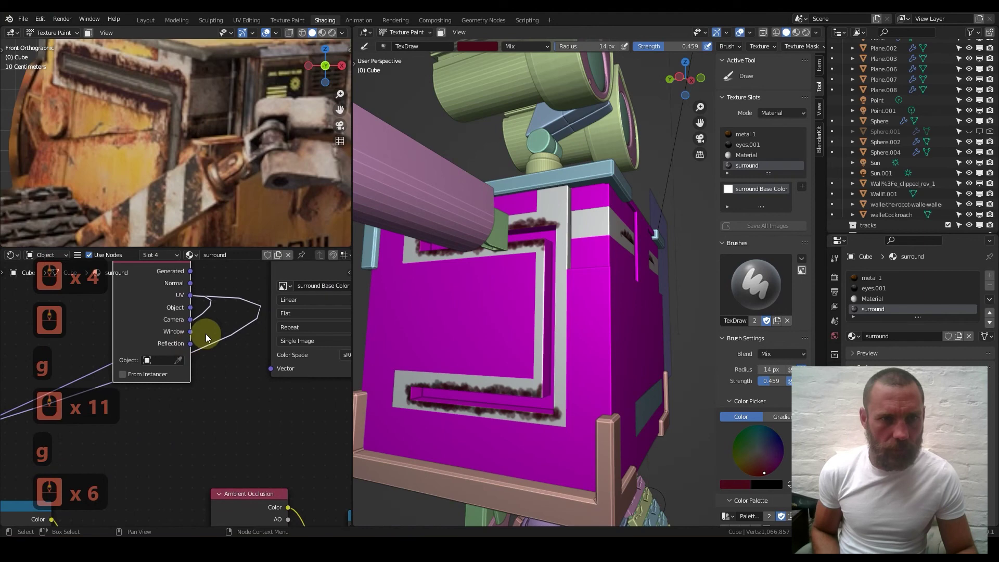
middle_click_drag(207, 335, 176, 353)
left_click_drag(162, 315, 242, 387)
scroll(279, 379, "down", 13)
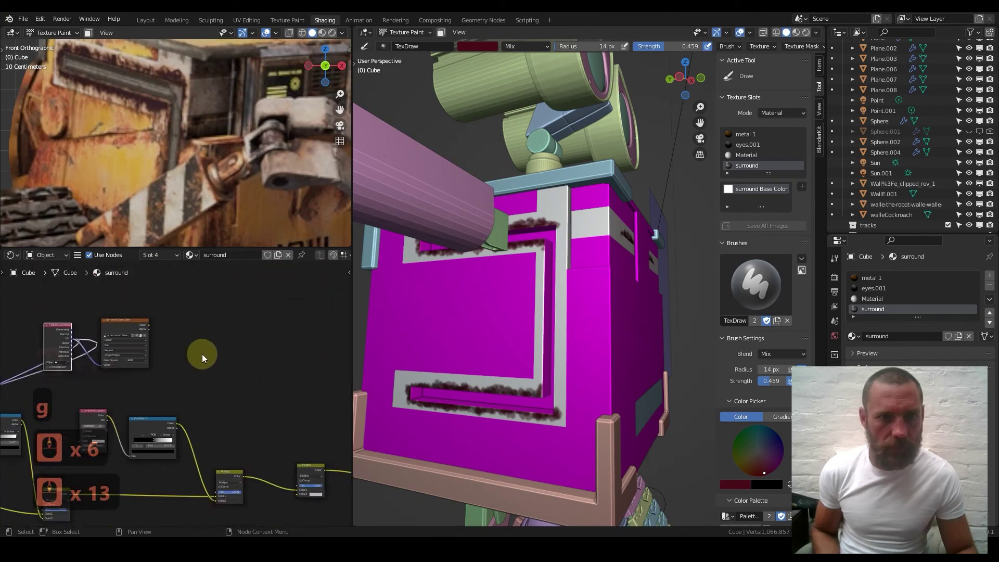
Move the image texture node near the last Multiply node, link its Color output to Color2, and save the file
scroll(203, 357, "down", 1)
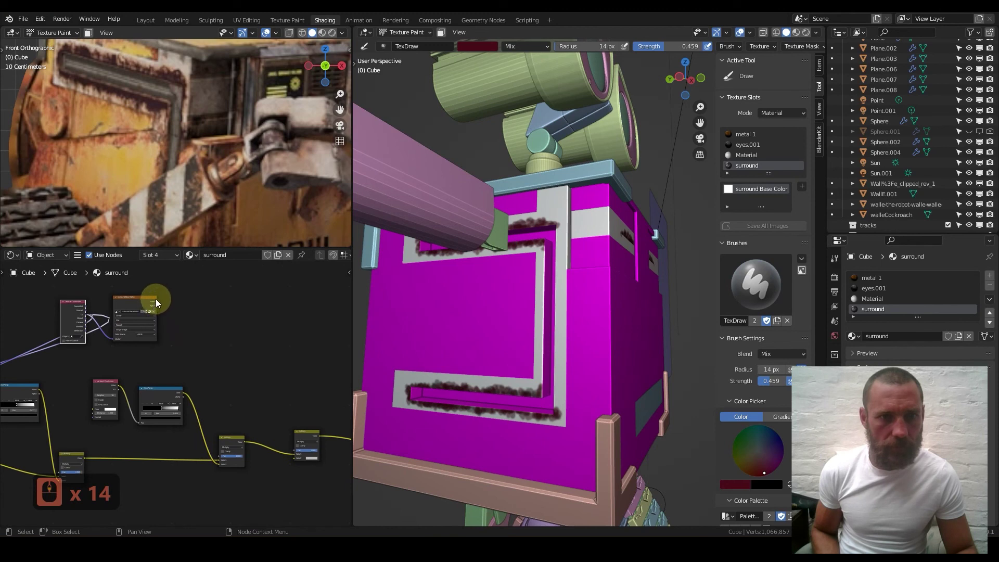
left_click_drag(157, 302, 252, 366)
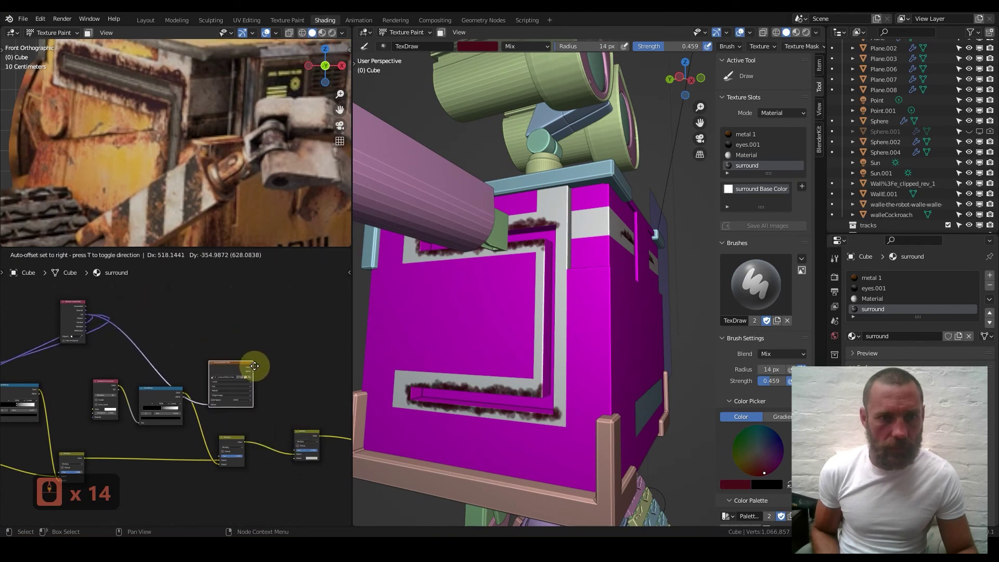
middle_click_drag(252, 366, 236, 359)
scroll(236, 359, "up", 8)
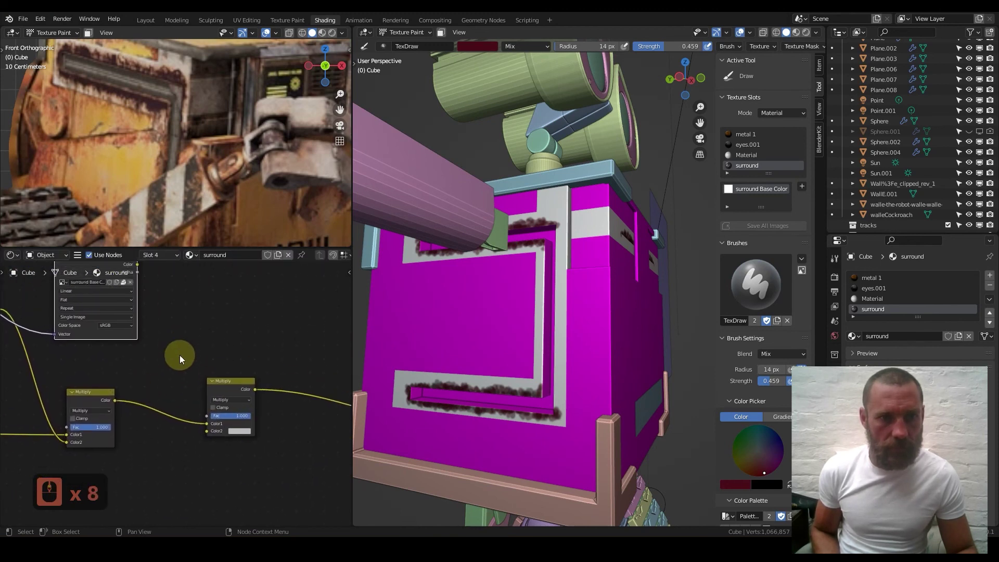
left_click_drag(148, 301, 211, 444)
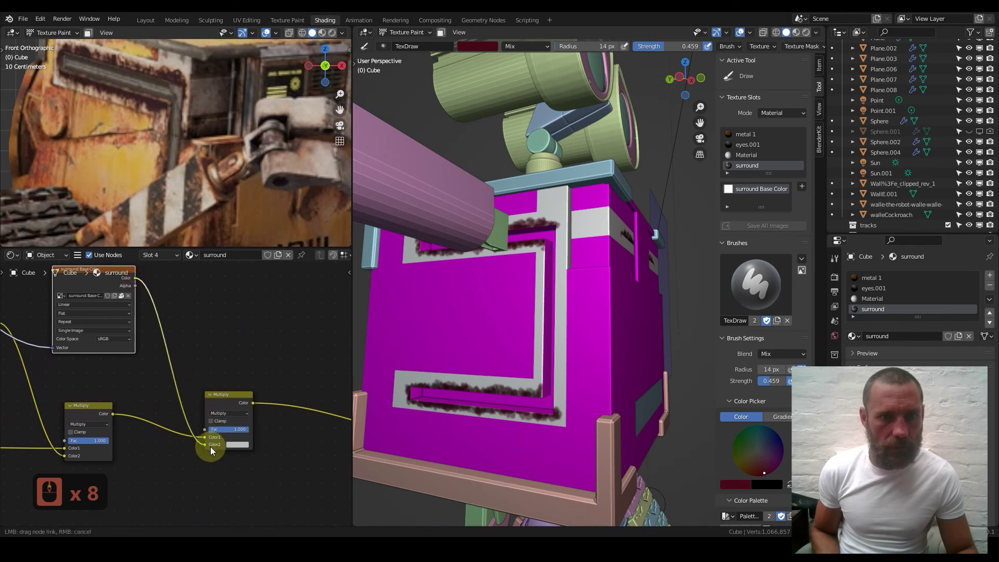
scroll(250, 406, "down", 4)
key("ctrl+s")
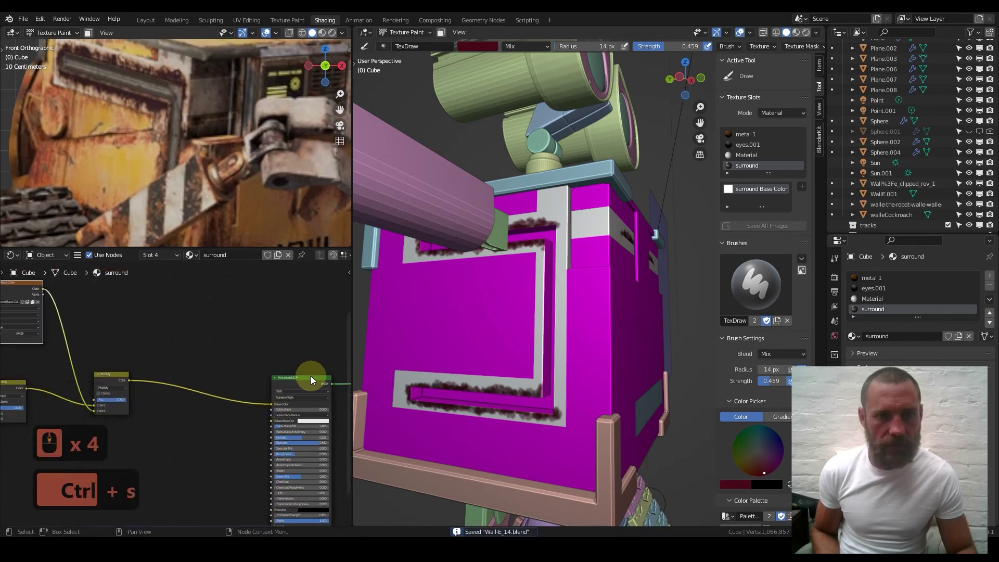
Switch to Object Mode with rendered viewport shading and examine the painted grime on the side door frame
middle_click_drag(301, 395, 212, 362)
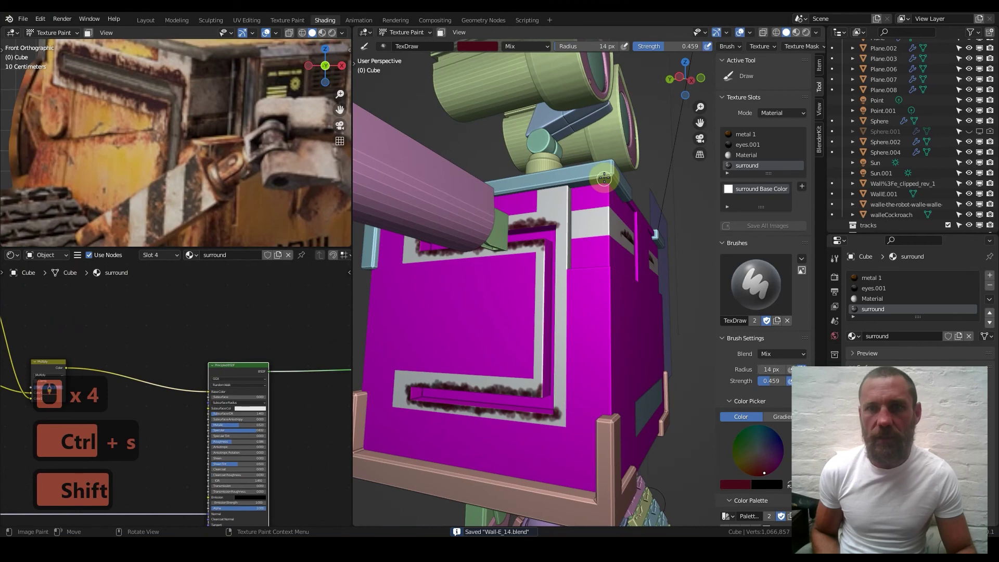
key("q")
left_click(525, 172)
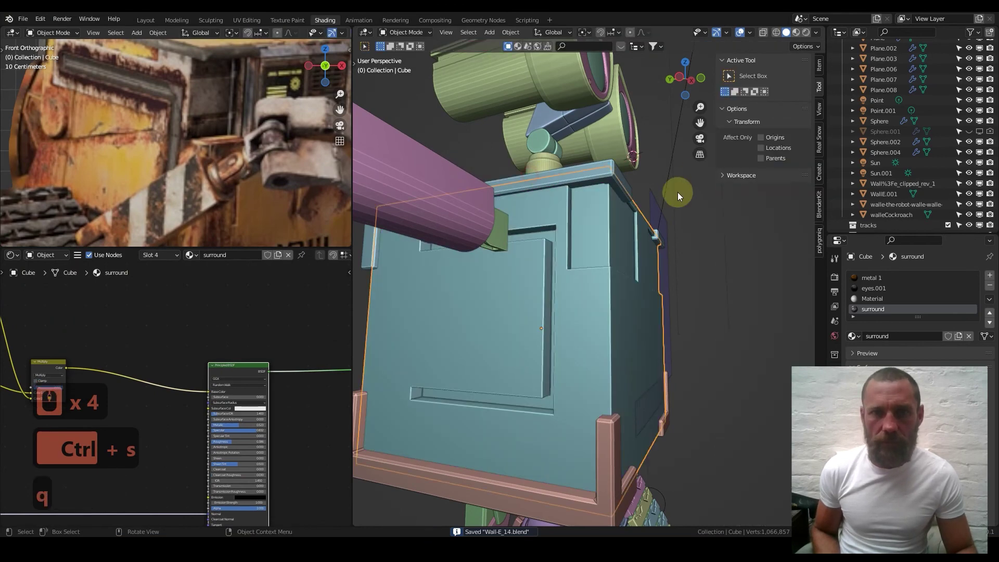
left_click(807, 32)
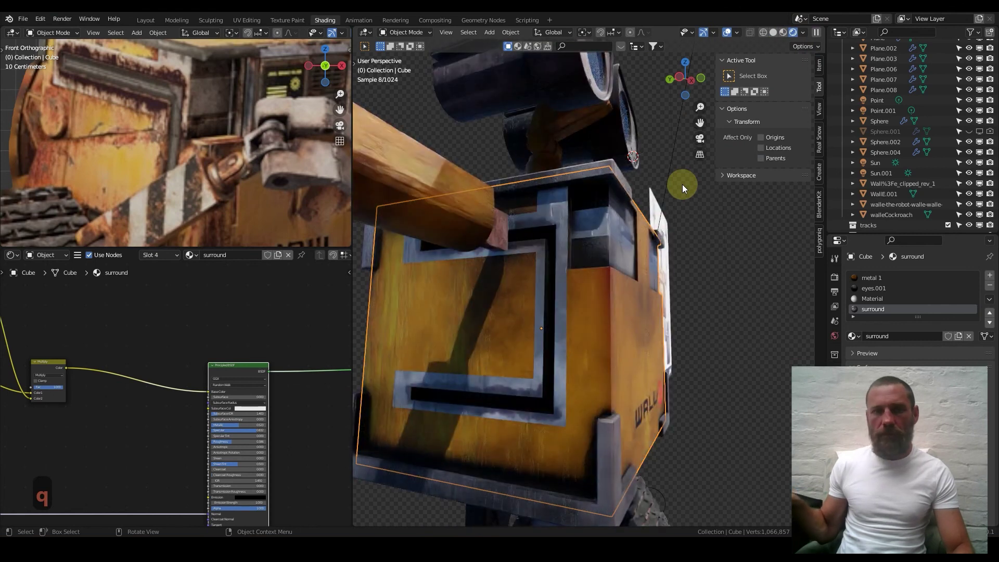
middle_click_drag(574, 291, 508, 320)
scroll(558, 317, "up", 4)
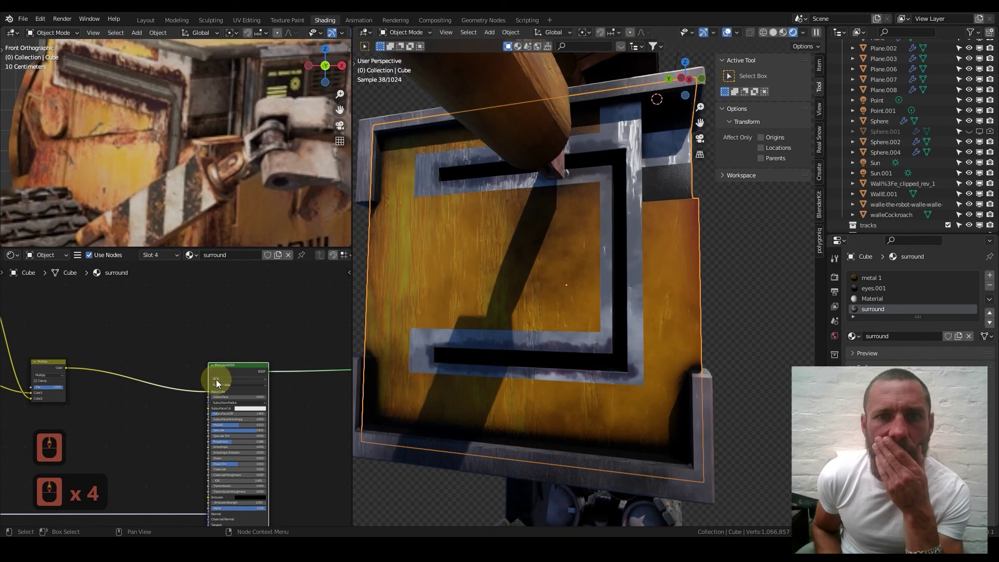
Insert a ColorRamp node into the link between the painted image texture and the last Multiply node
scroll(163, 417, "down", 6)
middle_click_drag(161, 421, 218, 417)
scroll(218, 416, "up", 12)
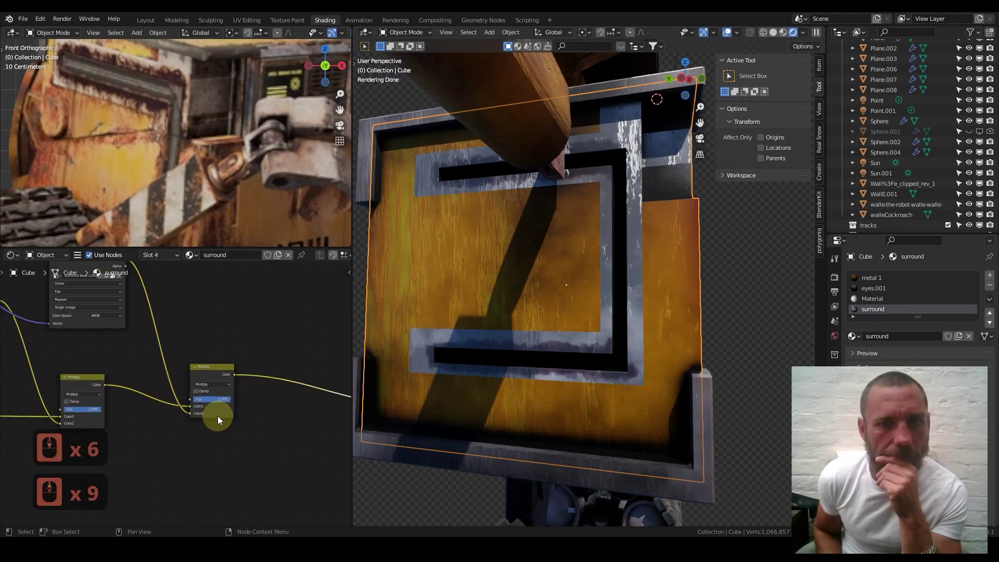
scroll(217, 417, "up", 3)
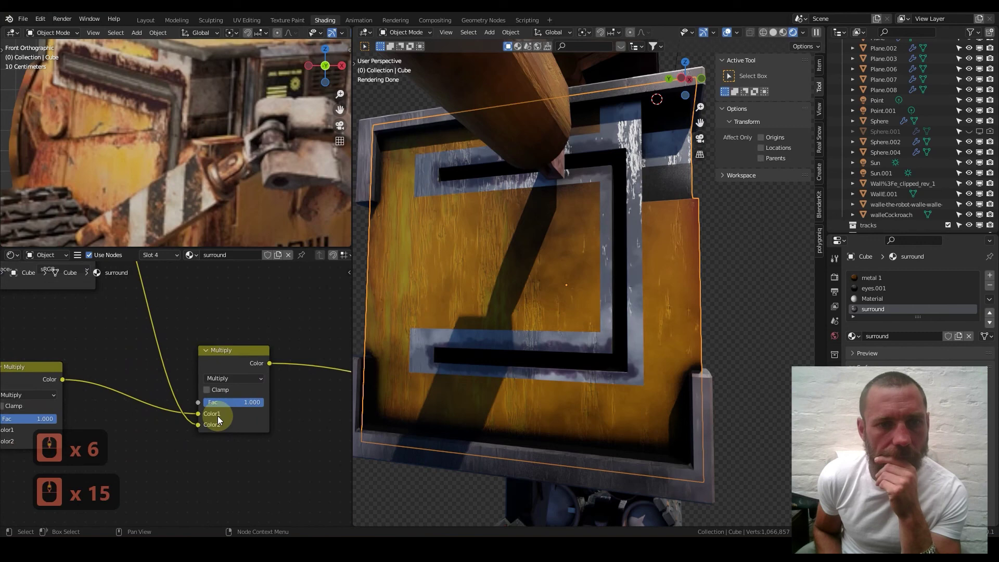
middle_click_drag(177, 336, 261, 446)
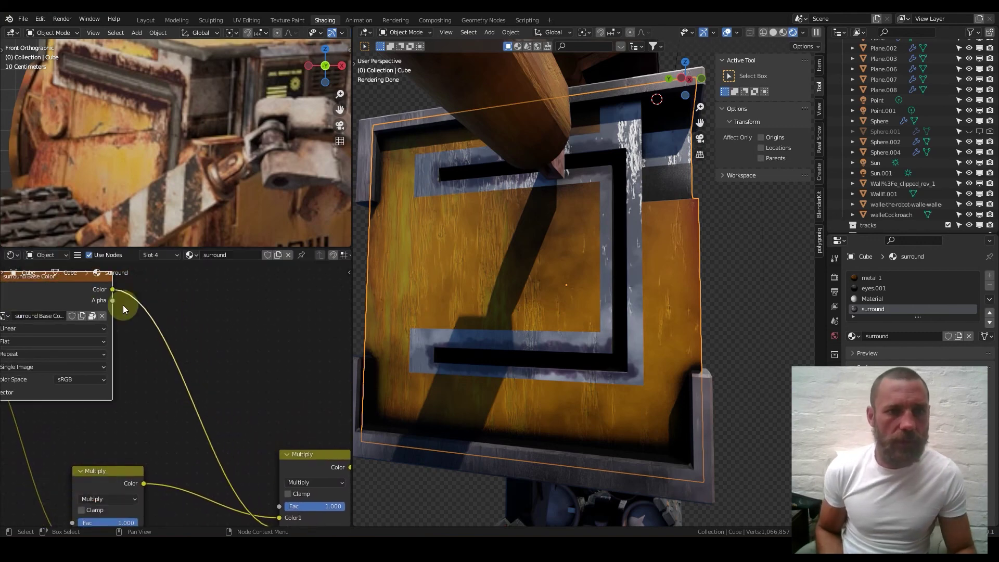
key("q")
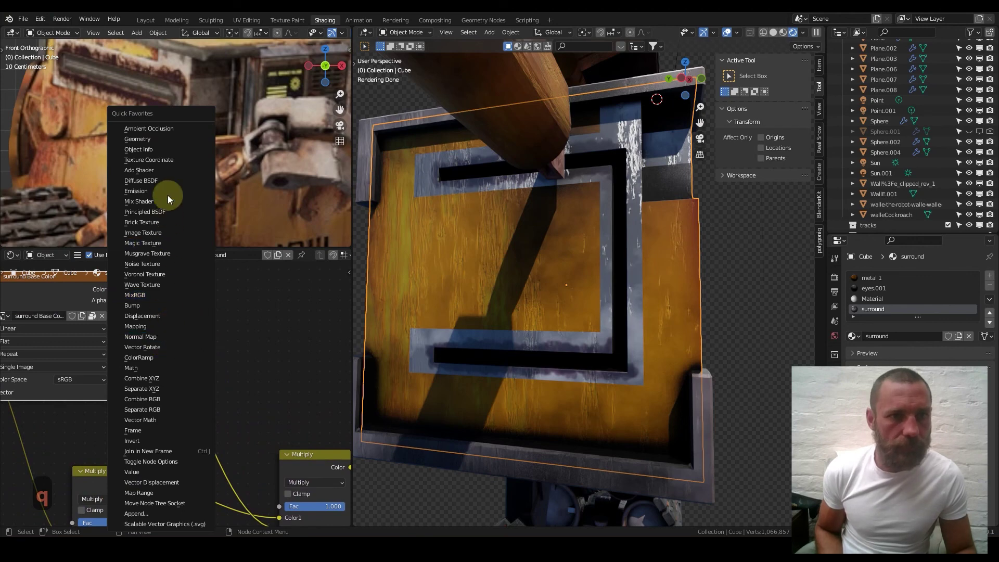
left_click(163, 358)
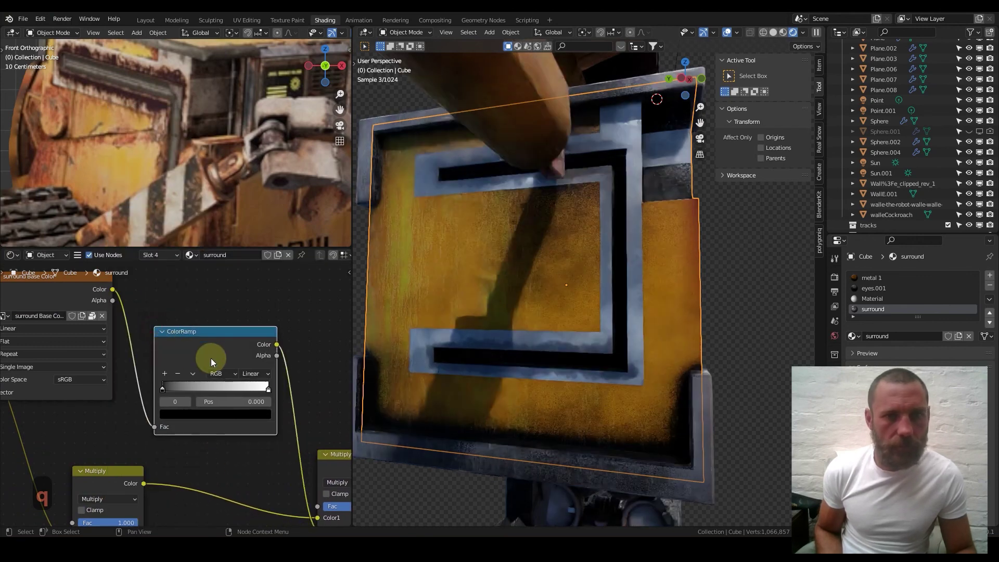
Move the ColorRamp's black stop to position 0.050 and change its color to dark red
left_click(139, 346)
left_click_drag(89, 344, 126, 346)
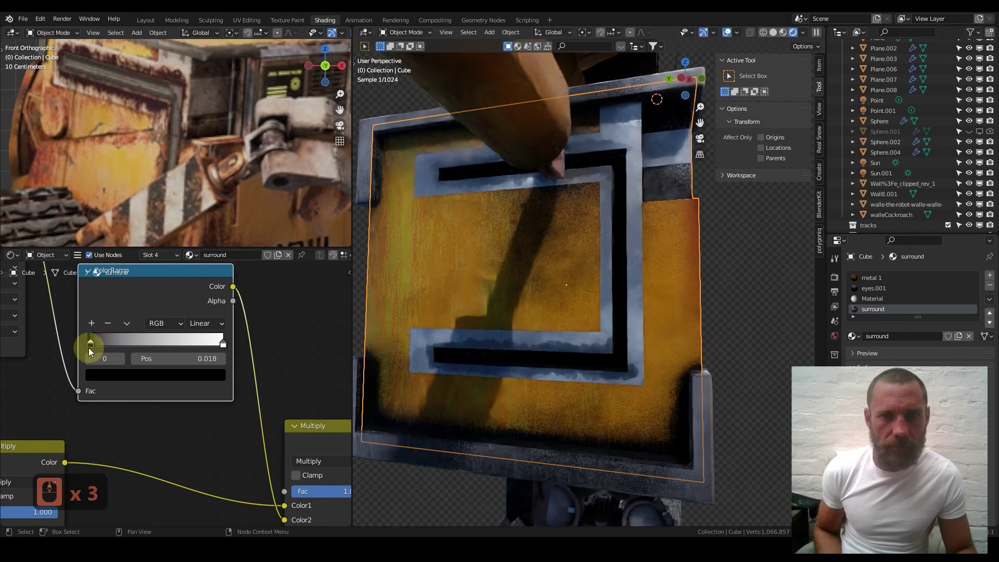
left_click_drag(94, 345, 95, 345)
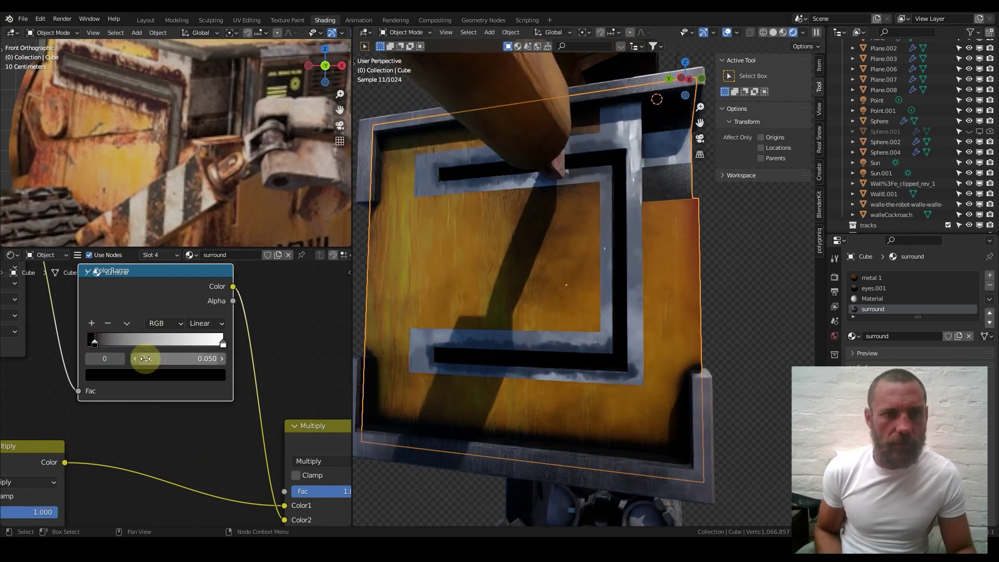
left_click(144, 377)
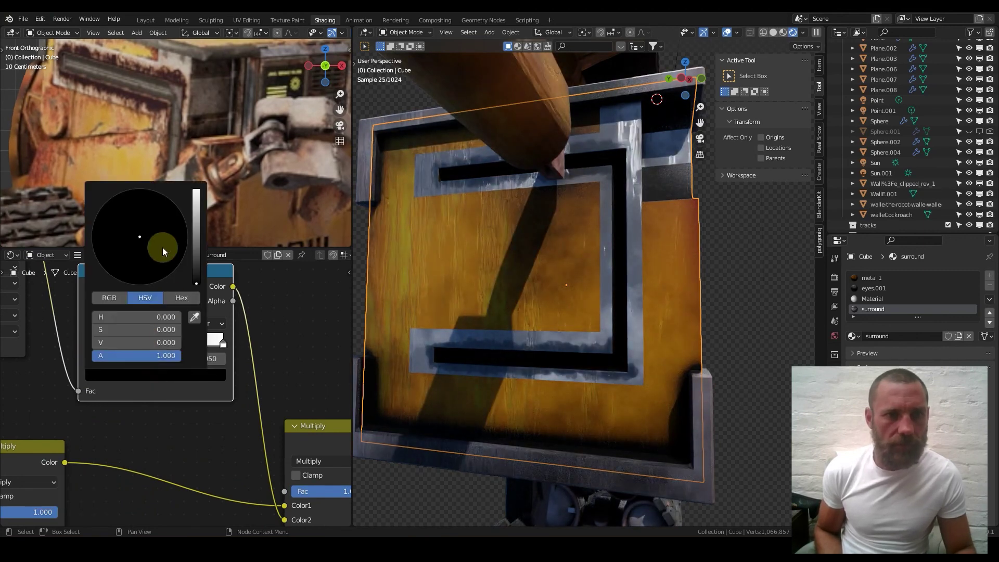
left_click(197, 274)
left_click_drag(142, 234, 138, 286)
left_click_drag(197, 268, 196, 237)
Assign the eyes.001 material to the grime-streaked faces of the recessed panel on the body's front
scroll(447, 323, "down", 6)
middle_click_drag(548, 336, 589, 292)
scroll(573, 270, "up", 3)
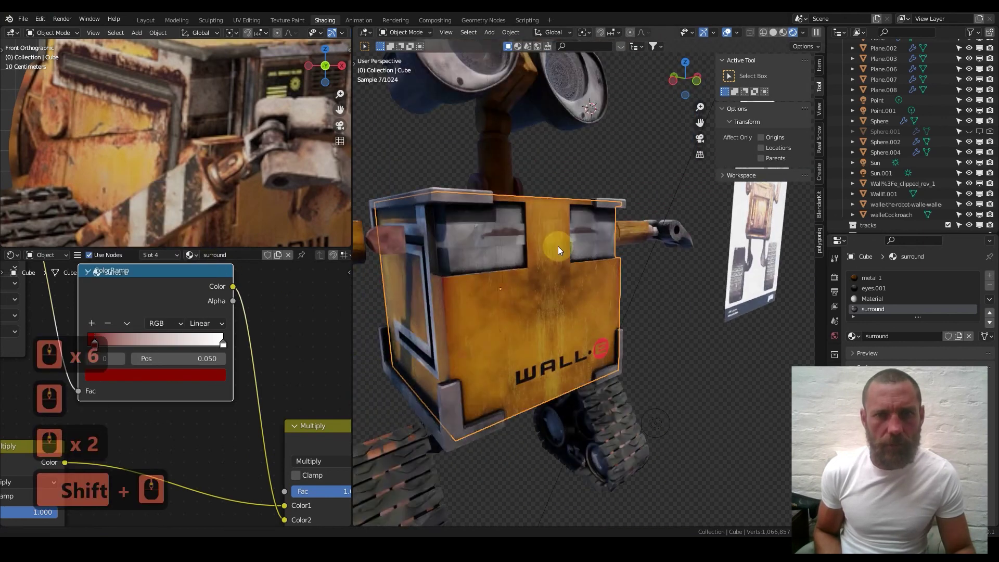
scroll(614, 276, "up", 4)
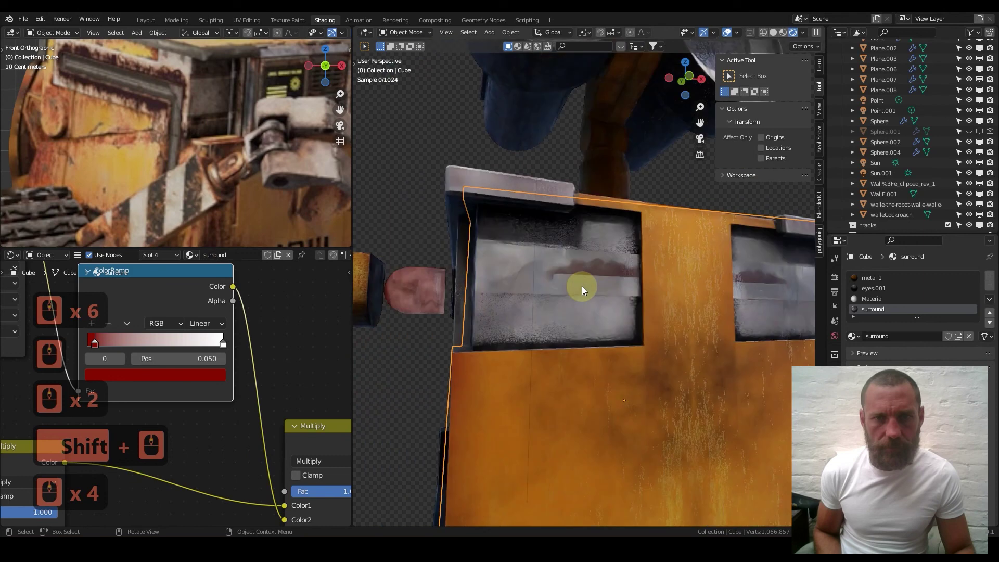
key("Tab")
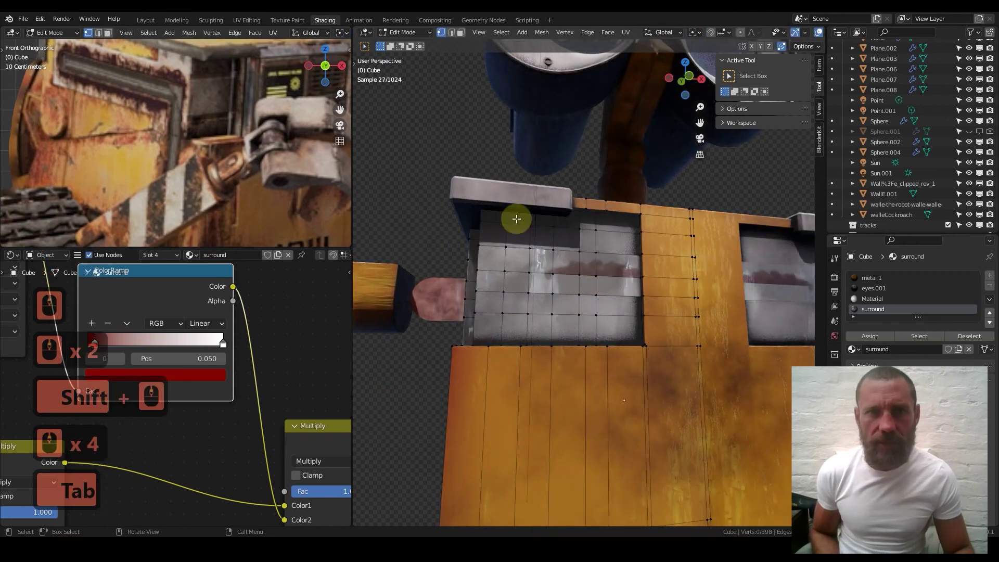
left_click(460, 35)
key("c")
mouse_move(569, 234)
left_mouse_down()
mouse_move(554, 268)
mouse_move(598, 271)
mouse_move(580, 280)
mouse_move(552, 263)
mouse_move(611, 286)
left_mouse_up()
right_click(555, 289)
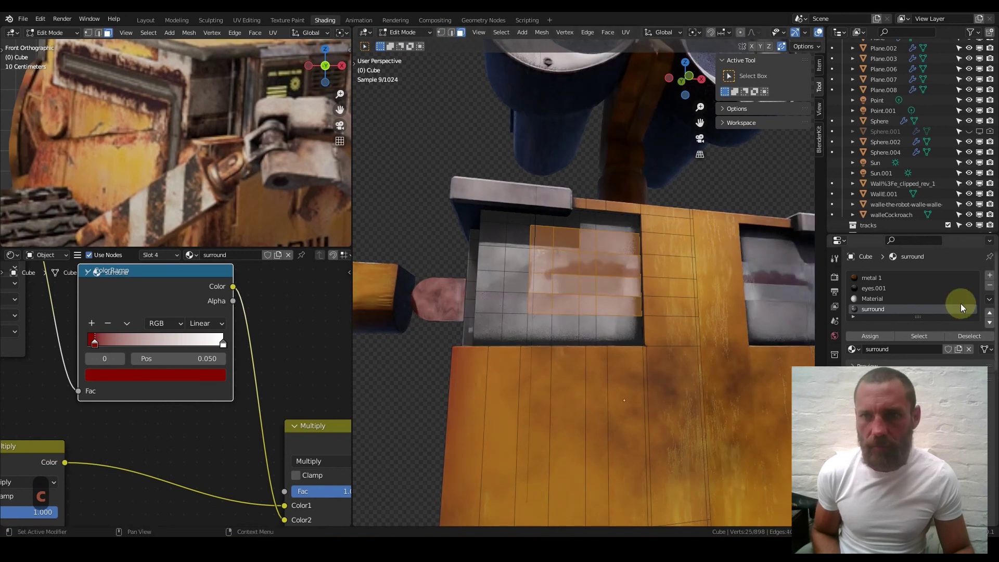
left_click(874, 289)
left_click(880, 336)
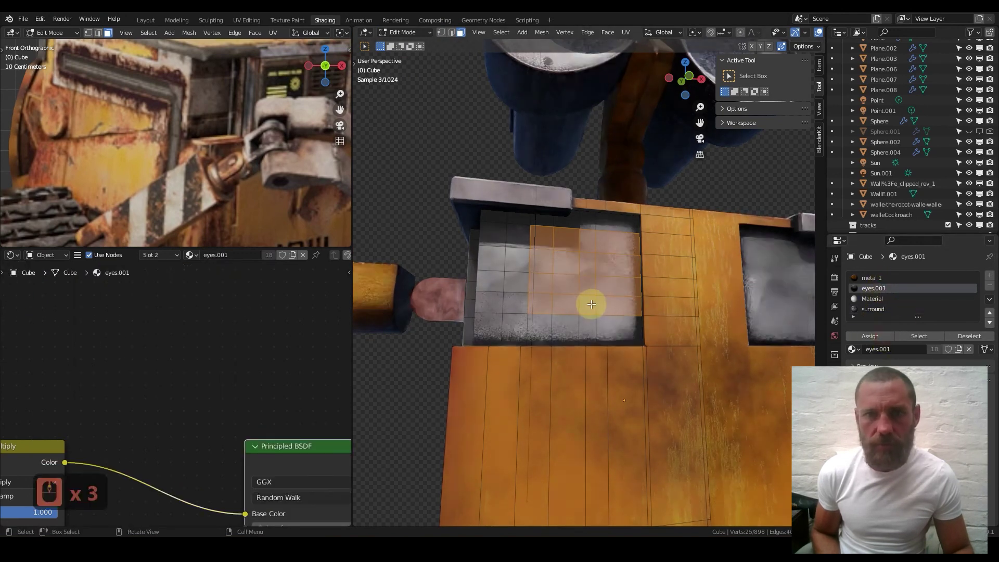
key("Tab")
key("Tab")
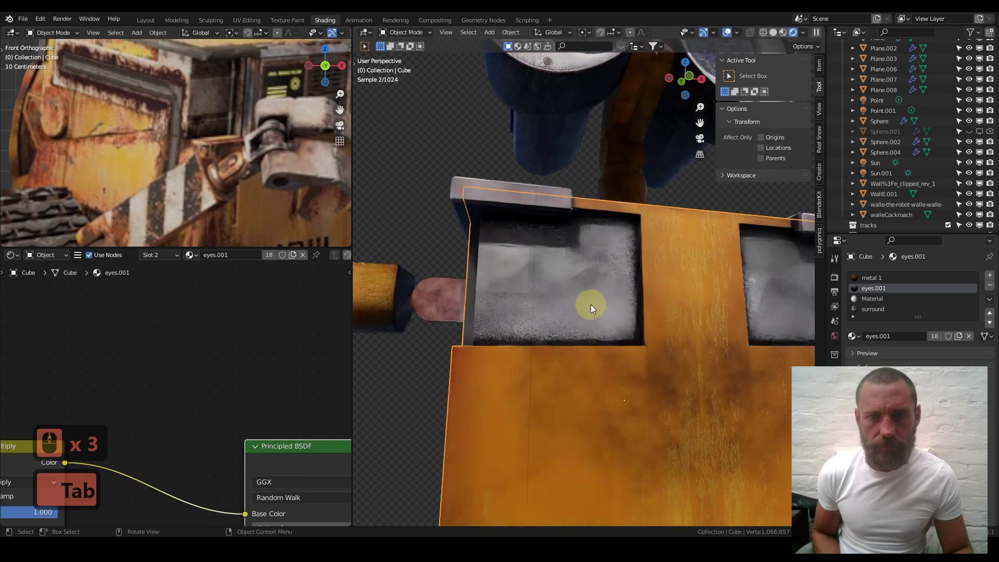
Assign the eyes.001 material to the remaining surround faces wrapping the corner of the recessed panel
middle_click_drag(607, 332, 561, 331)
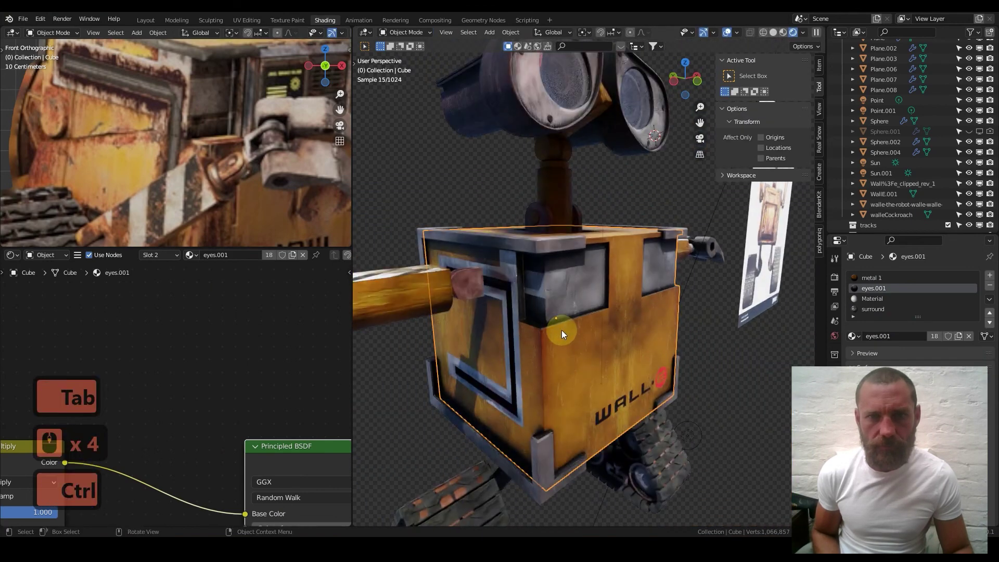
scroll(554, 322, "up", 2)
middle_click_drag(543, 310, 496, 281)
key("Tab")
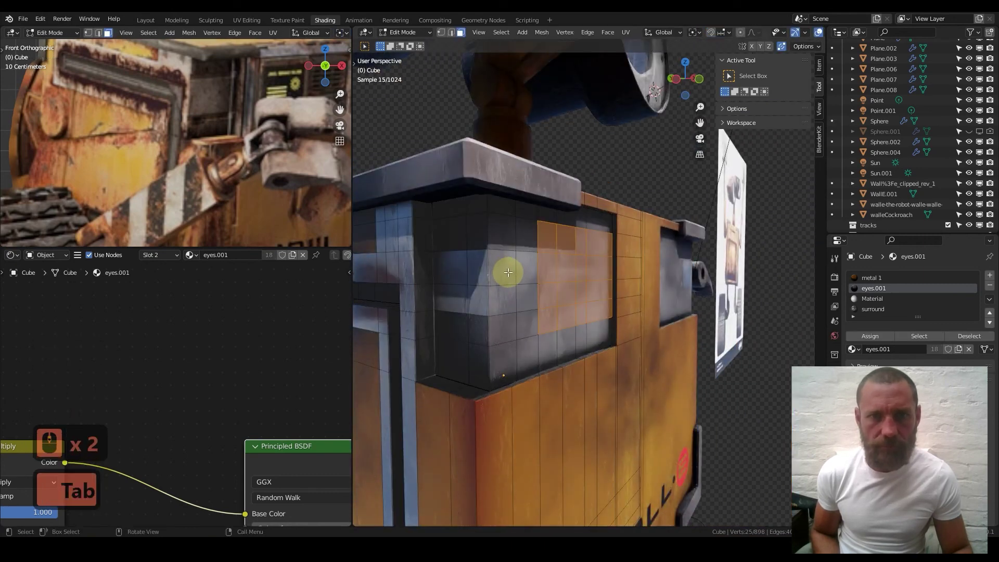
left_click(510, 270)
left_click(523, 291, "shift")
left_click(462, 268, "shift")
left_click(502, 290, "shift")
left_click(870, 336)
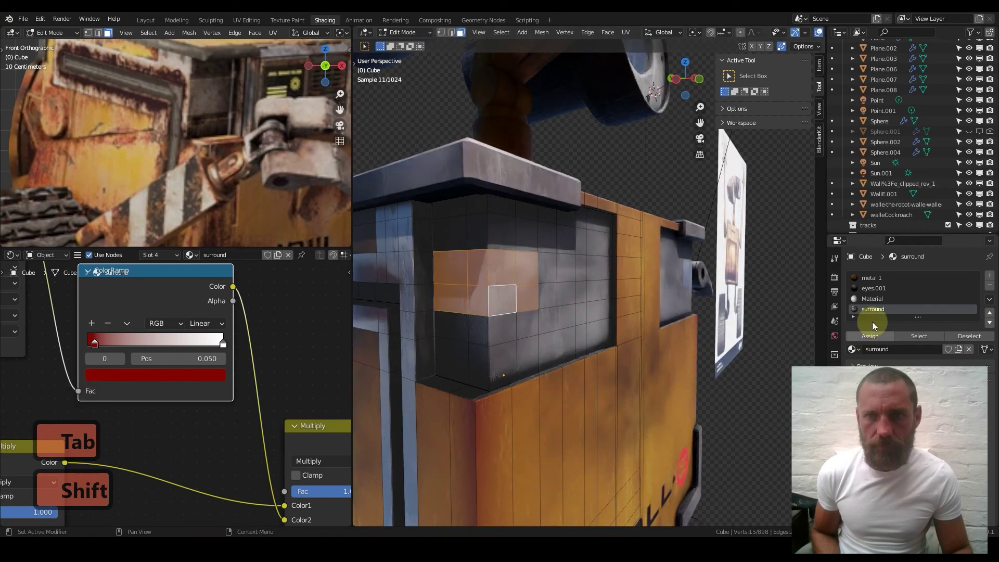
left_click(874, 288)
left_click(870, 336)
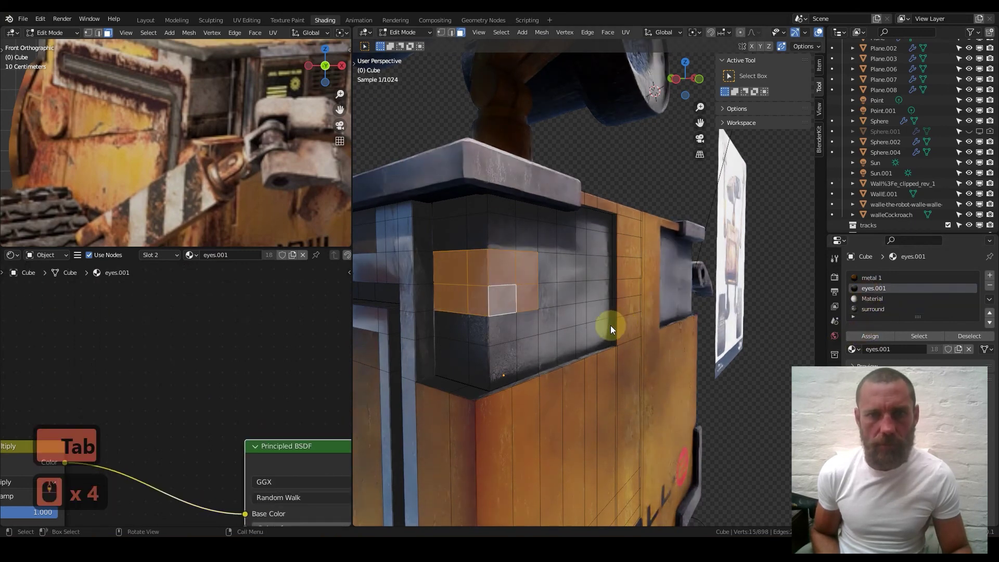
key("Tab")
Save the file and show the body's modifiers
middle_click_drag(654, 185, 591, 320)
key("ctrl+s")
left_click(598, 323)
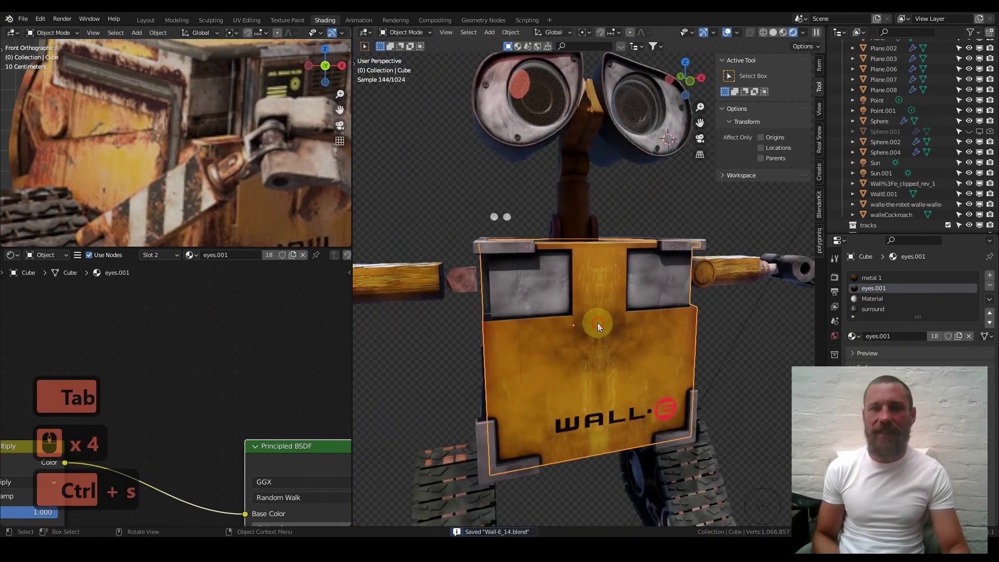
left_click(834, 383)
middle_click_drag(759, 344, 728, 113)
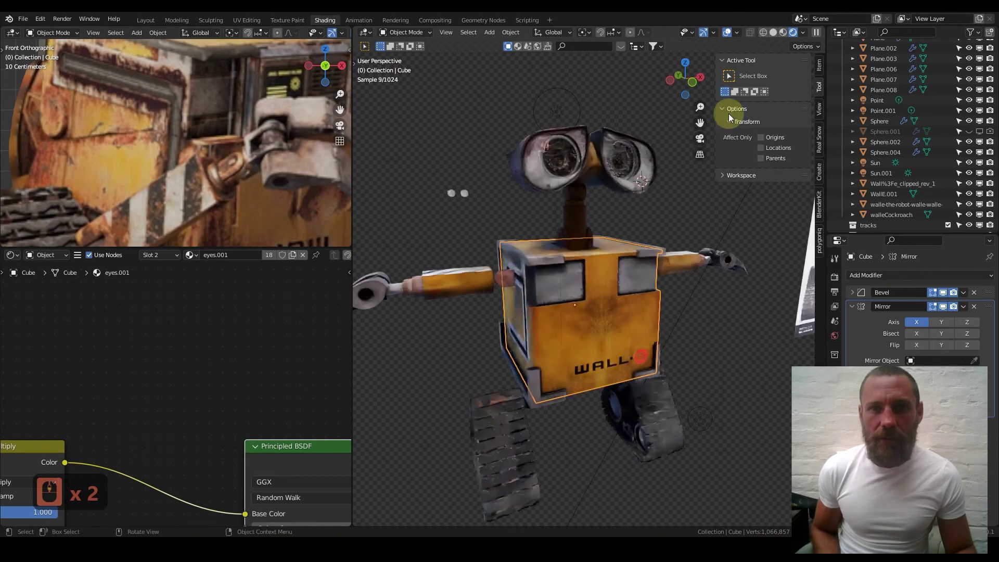
Hide the viewport overlays and the sidebar, and view the whole robot from the front and side
left_click(726, 33)
middle_click_drag(601, 285, 576, 317)
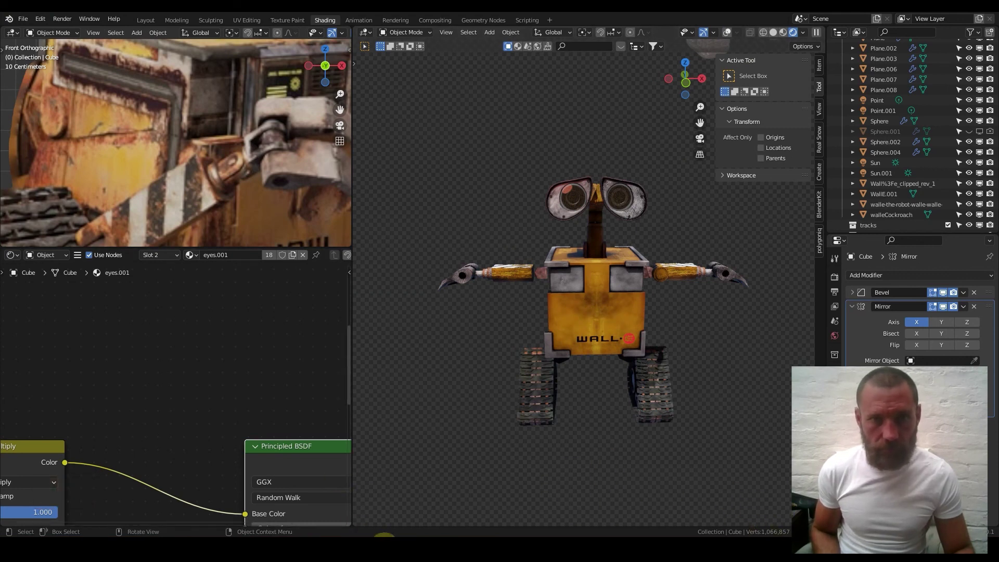
left_click(384, 537)
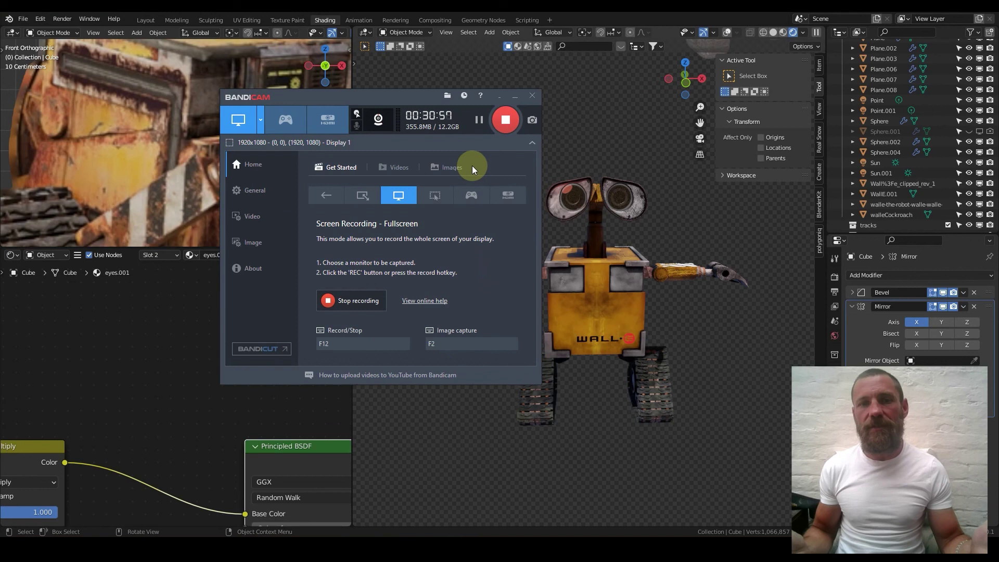
left_click(513, 95)
middle_click_drag(628, 273, 605, 275)
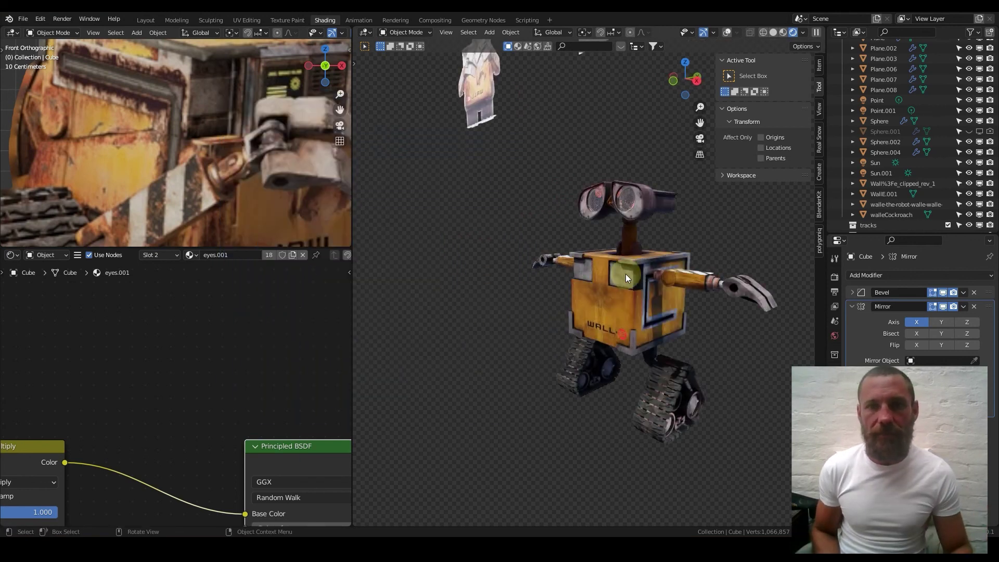
key("n")
middle_click_drag(645, 283, 629, 319)
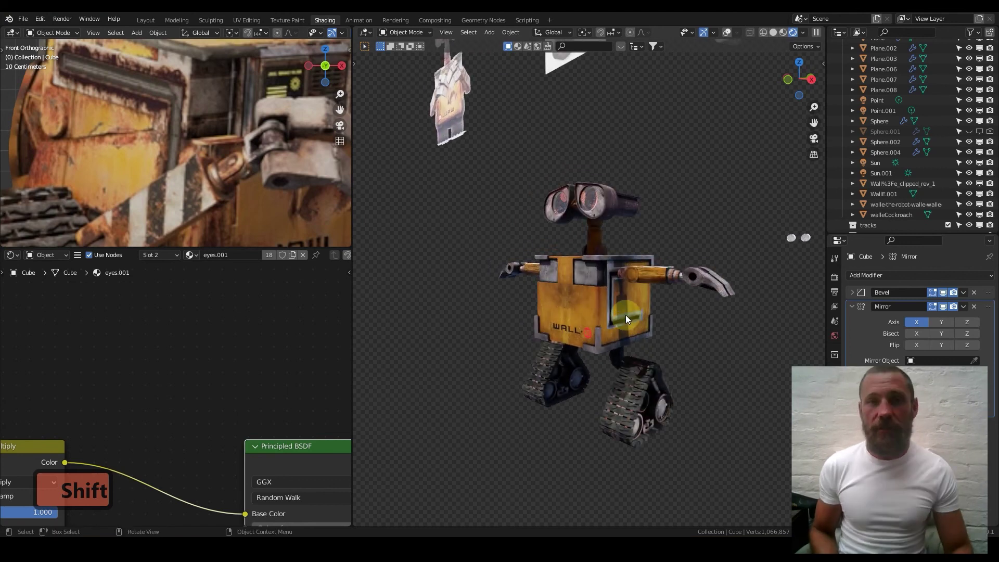